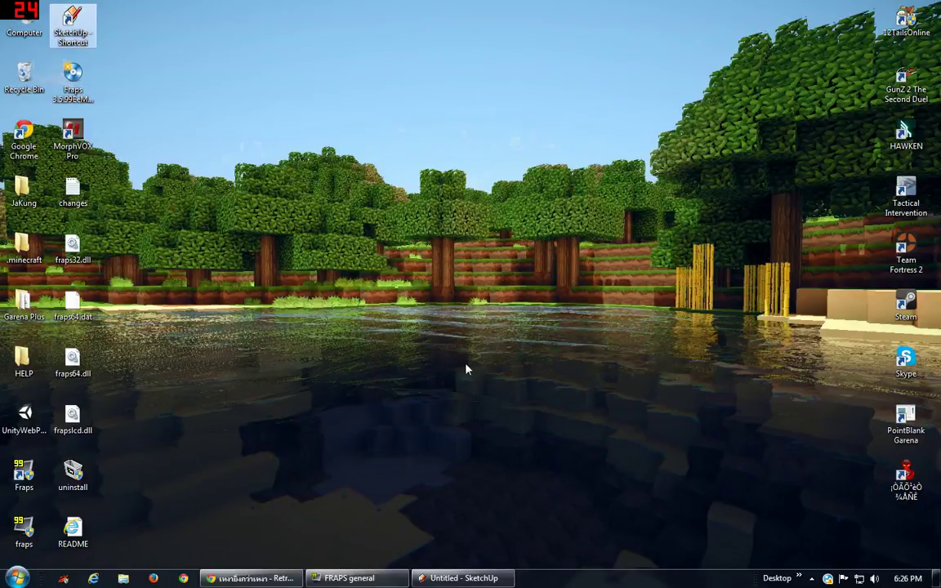
Minimize the browser, close the running untitled SketchUp window from the taskbar, and relaunch SketchUp
left_click(251, 577)
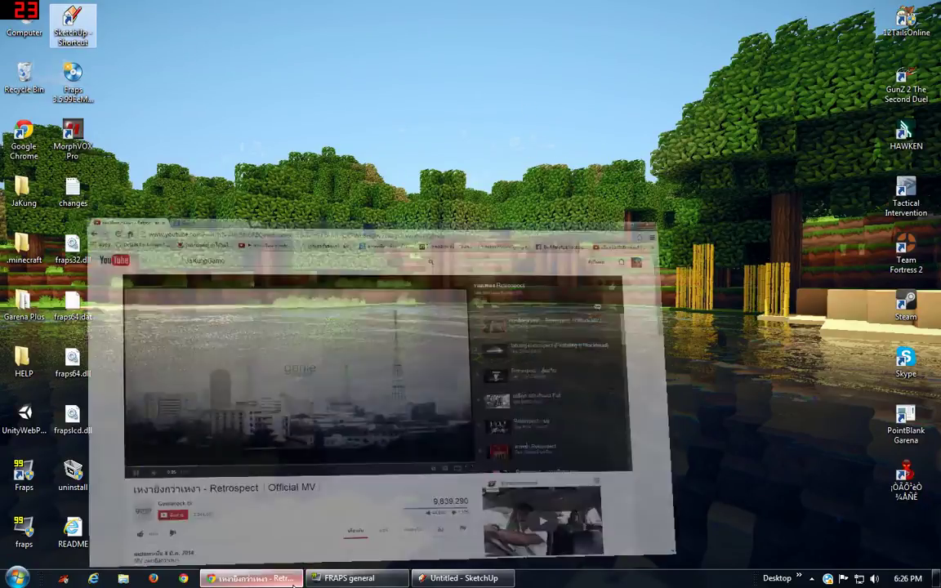
left_click(881, 6)
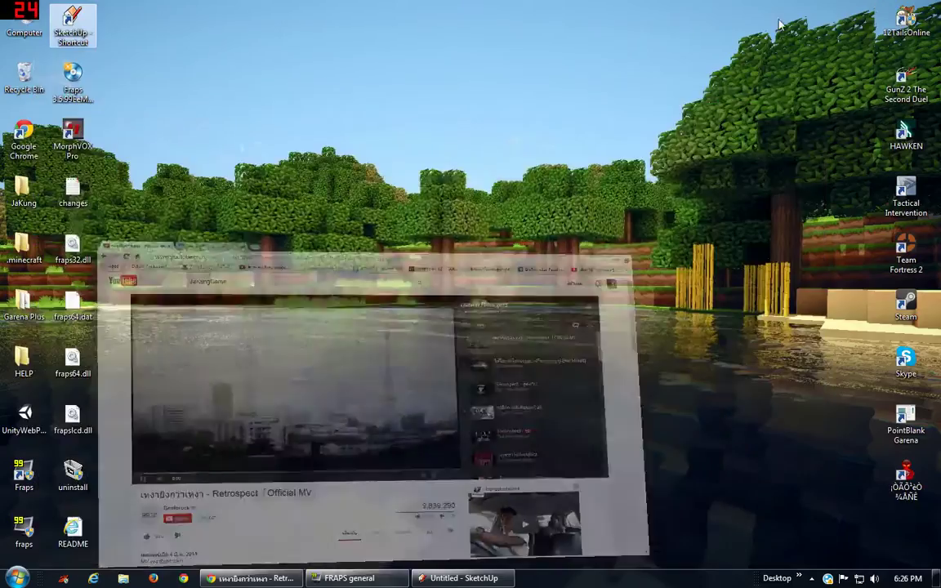
double_click(88, 45)
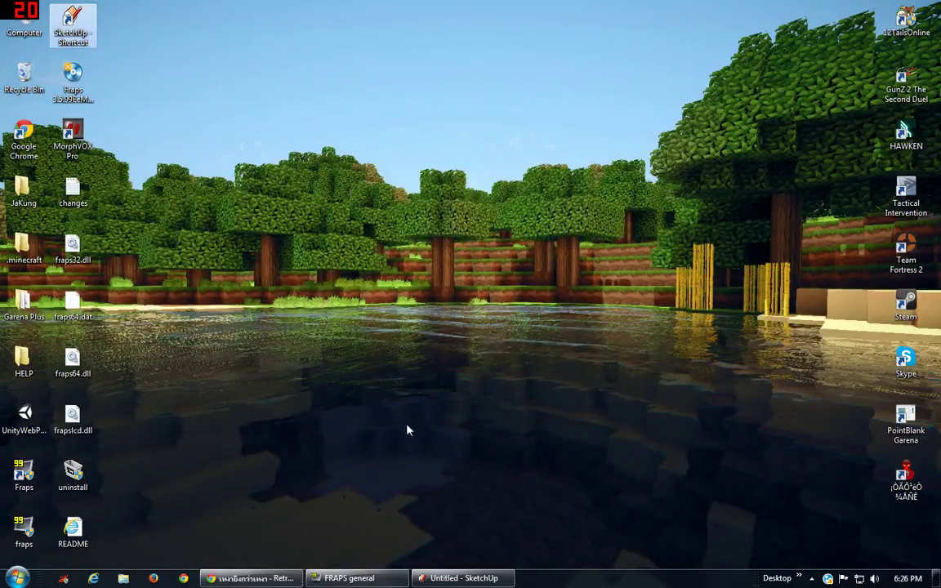
right_click(466, 578)
left_click(437, 541)
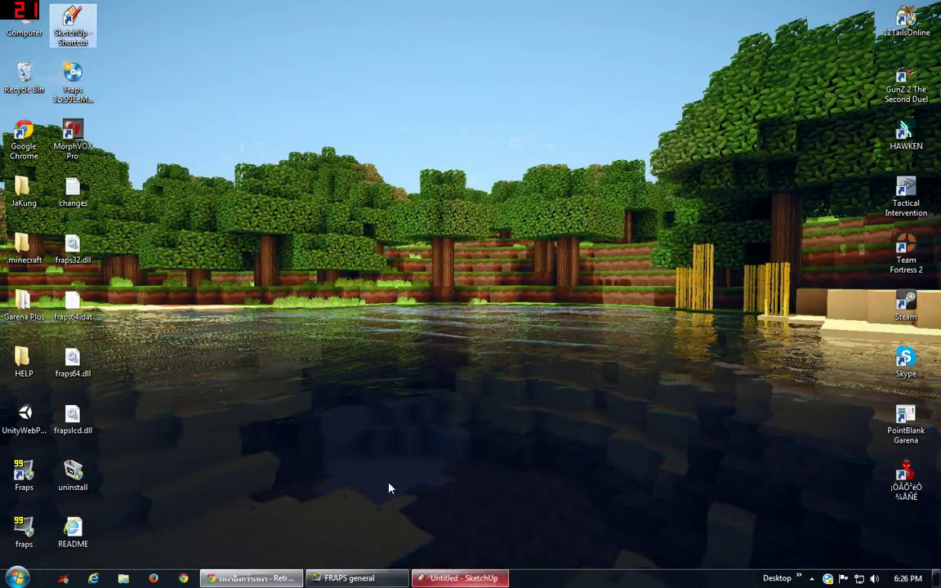
double_click(76, 33)
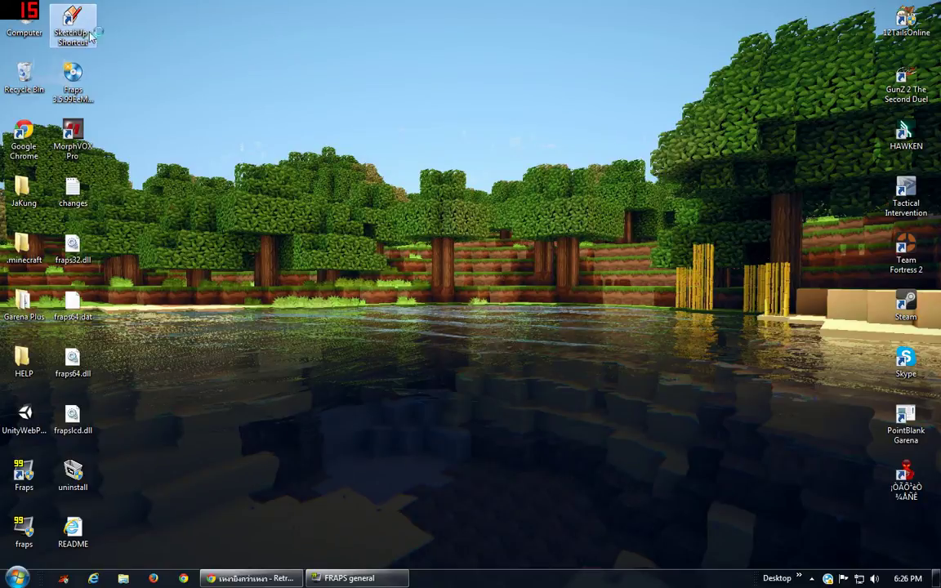
Move the Welcome to SketchUp dialog aside and start a new model with the Simple template
mouse_move(76, 31)
left_mouse_down()
mouse_move(364, 143)
mouse_move(106, 37)
left_mouse_up()
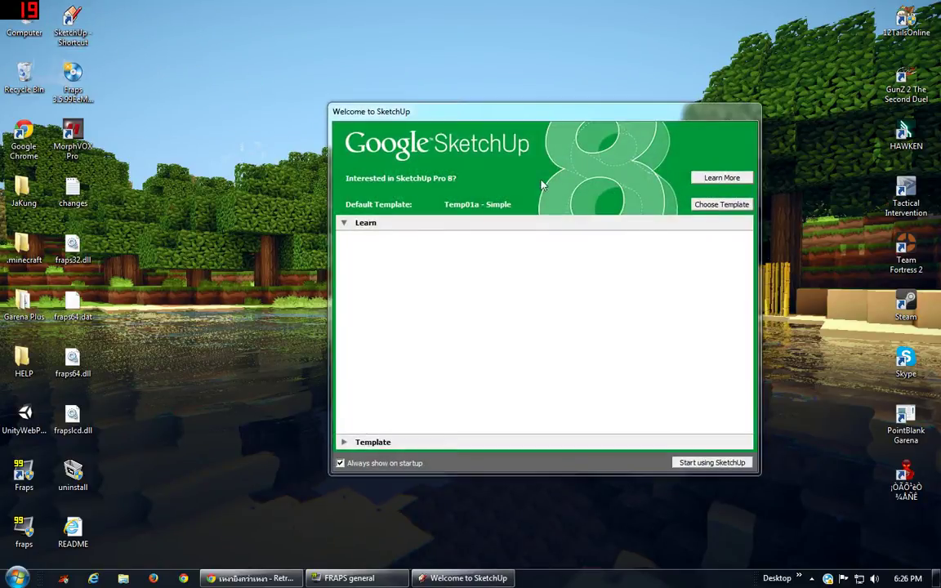
left_click_drag(501, 118, 381, 92)
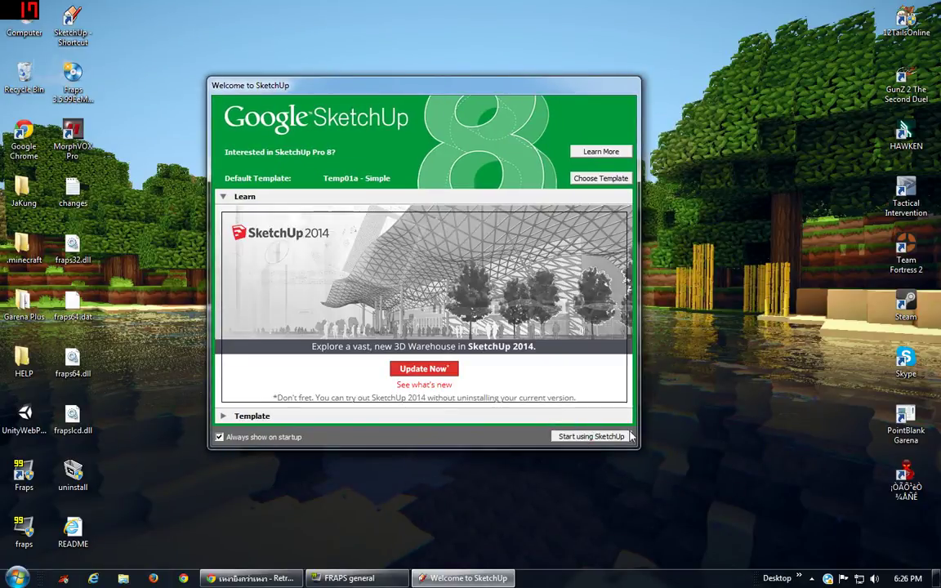
left_click(620, 439)
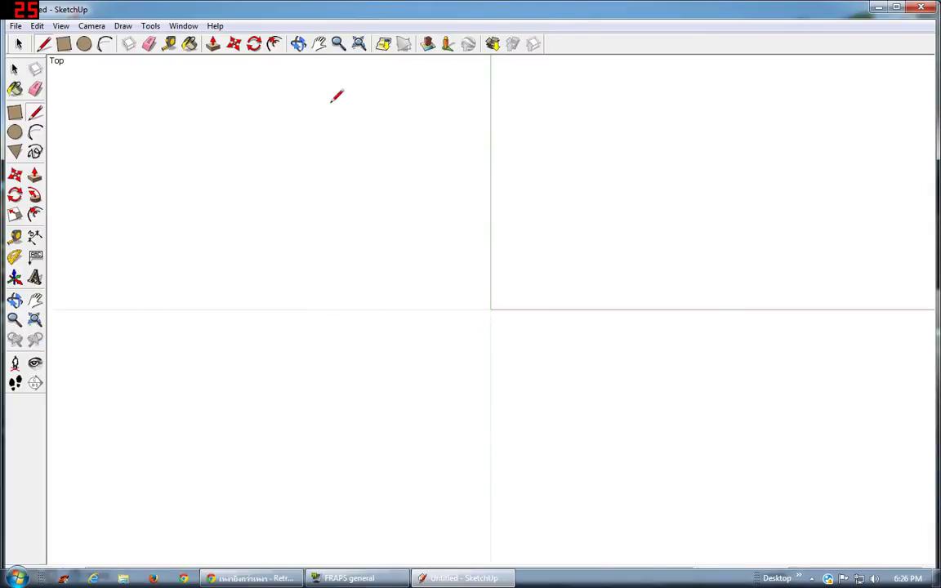
Orbit, pan and zoom out of Top view into a 3D perspective of the axes, ready for rectangles
left_click(296, 48)
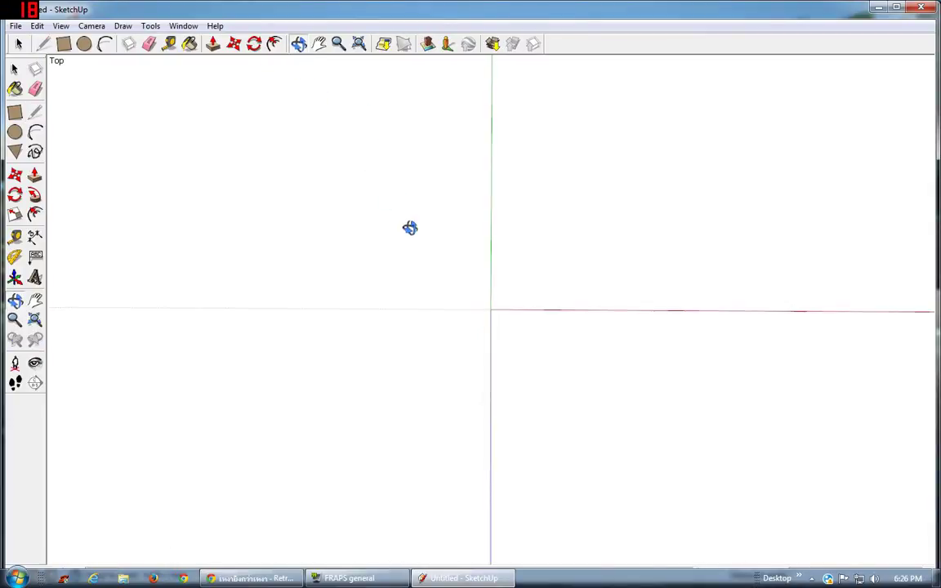
mouse_move(410, 225)
left_mouse_down()
mouse_move(518, 229)
mouse_move(445, 130)
left_mouse_up()
left_click(318, 43)
mouse_move(544, 206)
left_mouse_down()
mouse_move(405, 172)
mouse_move(678, 178)
mouse_move(658, 176)
mouse_move(648, 198)
left_mouse_up()
left_click(299, 43)
left_click(319, 43)
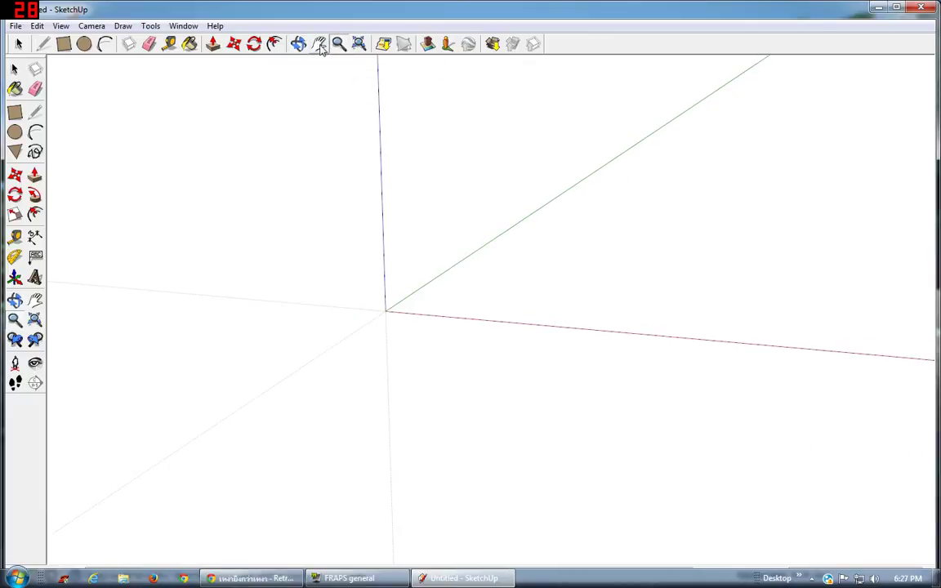
left_click_drag(365, 176, 431, 256)
scroll(430, 255, "up", 3)
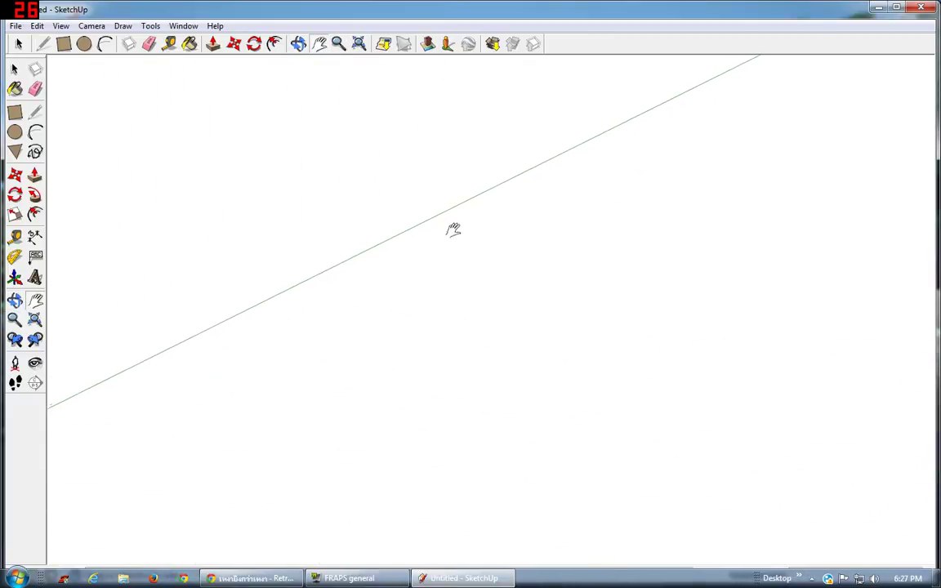
scroll(490, 220, "down", 2)
scroll(515, 216, "down", 1)
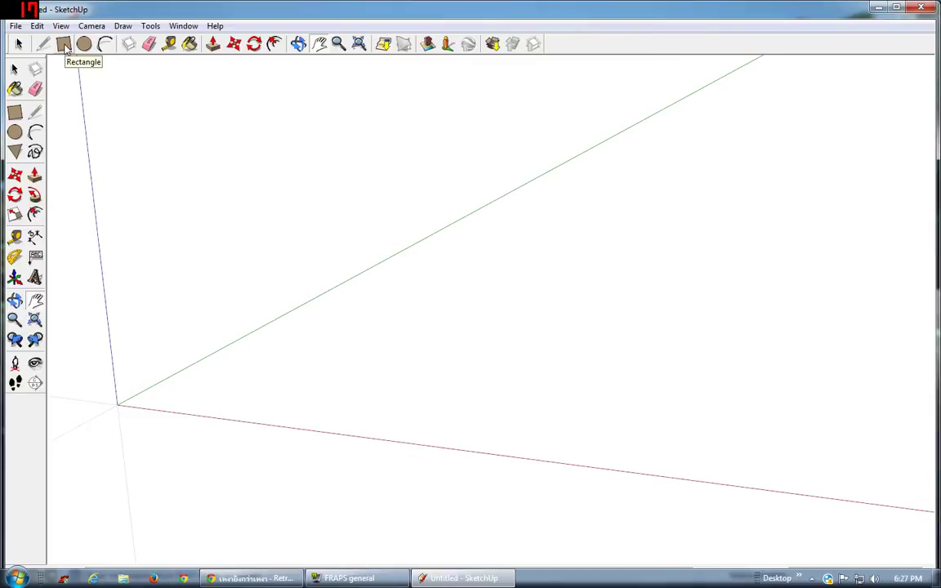
left_click(44, 44)
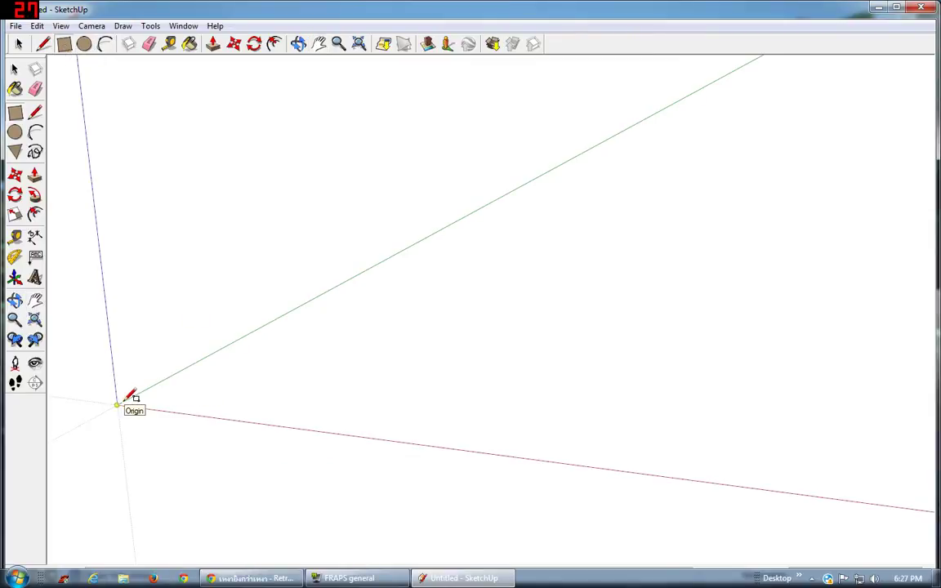
With the green axis running horizontally, draw an upright rectangle standing on it
left_click(298, 43)
mouse_move(327, 261)
left_mouse_down()
mouse_move(344, 288)
mouse_move(430, 294)
mouse_move(294, 113)
mouse_move(437, 214)
left_mouse_up()
left_click(318, 43)
key("l")
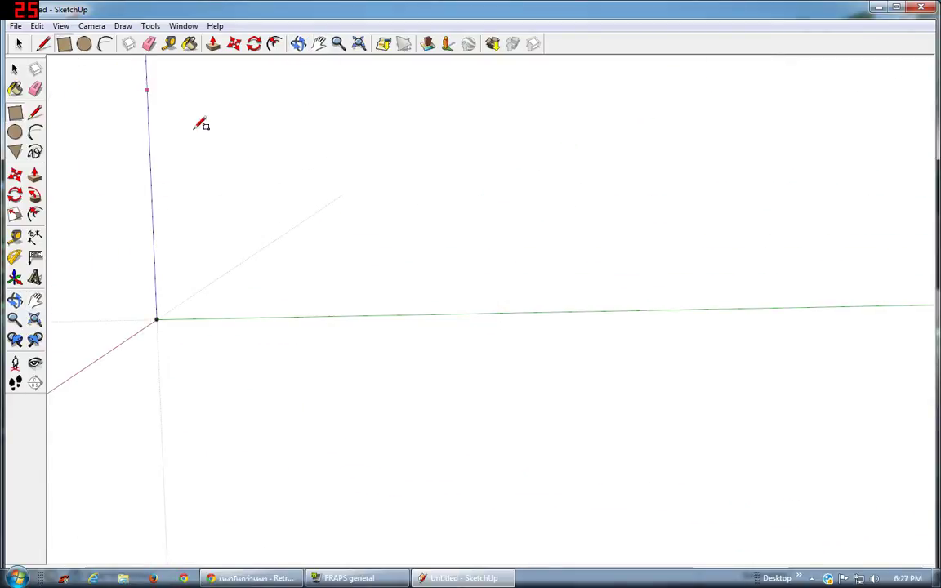
left_click(290, 316)
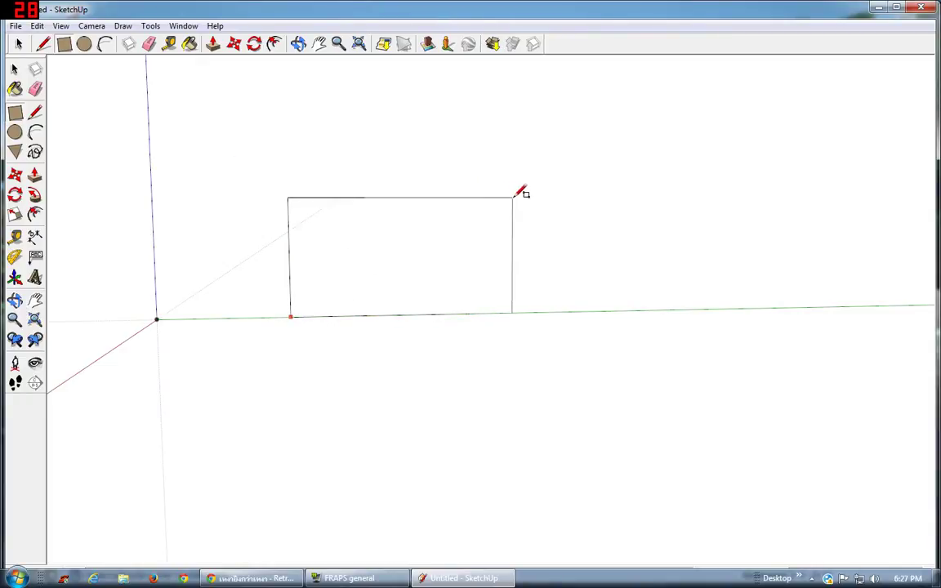
left_click(513, 197)
Round off the rectangle's left end with a half-round arc between its left corners
left_click(298, 43)
mouse_move(335, 151)
left_mouse_down()
mouse_move(531, 248)
mouse_move(590, 231)
mouse_move(545, 307)
mouse_move(420, 271)
mouse_move(508, 305)
mouse_move(477, 302)
mouse_move(145, 173)
mouse_move(136, 190)
mouse_move(78, 7)
left_mouse_up()
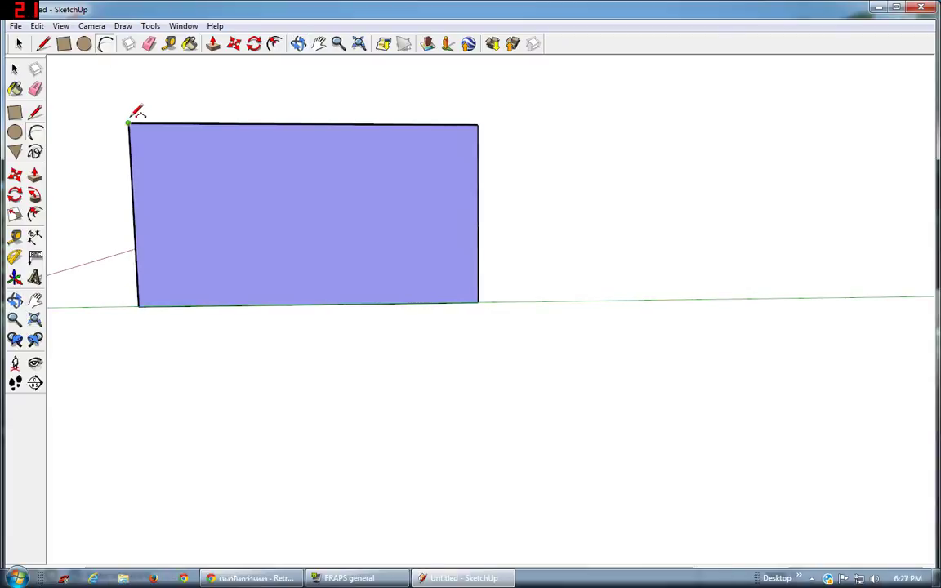
left_click(139, 304)
left_click(99, 280)
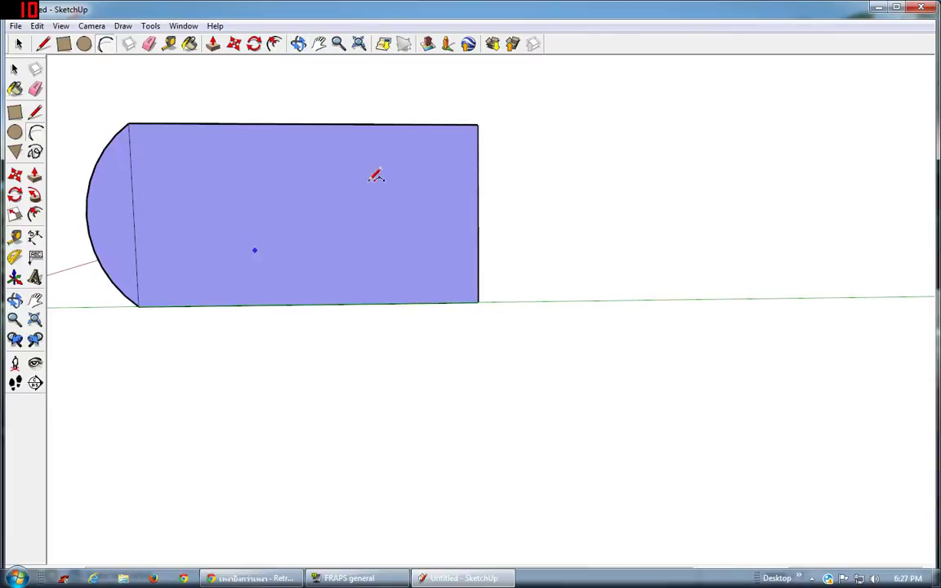
scroll(86, 108, "up", 1)
scroll(144, 122, "up", 1)
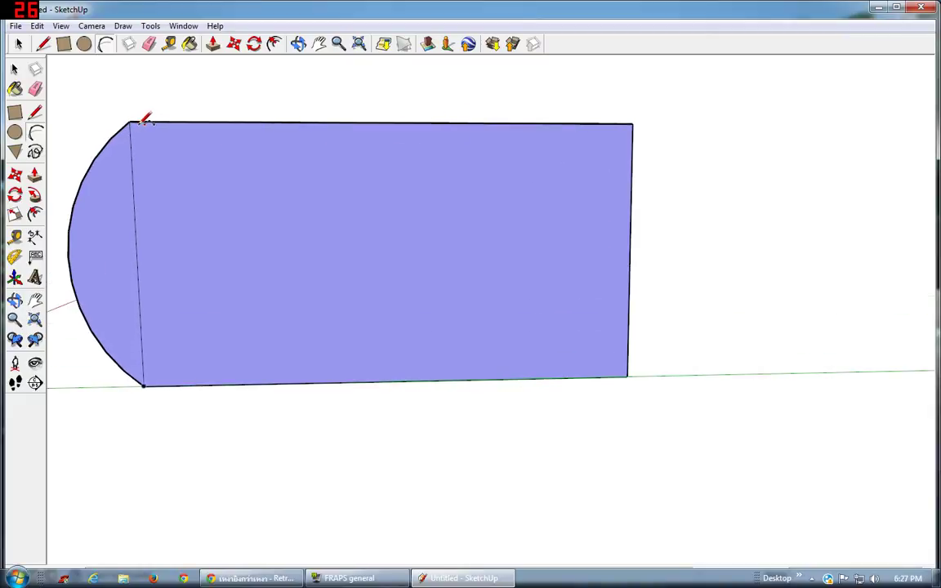
scroll(98, 62, "down", 1)
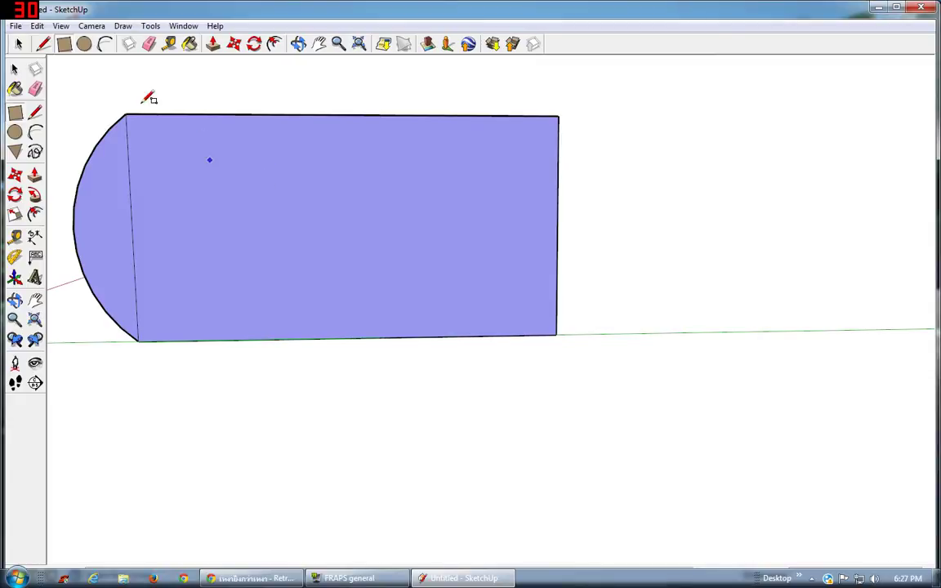
left_click(91, 25)
left_click(61, 25)
left_click(62, 26)
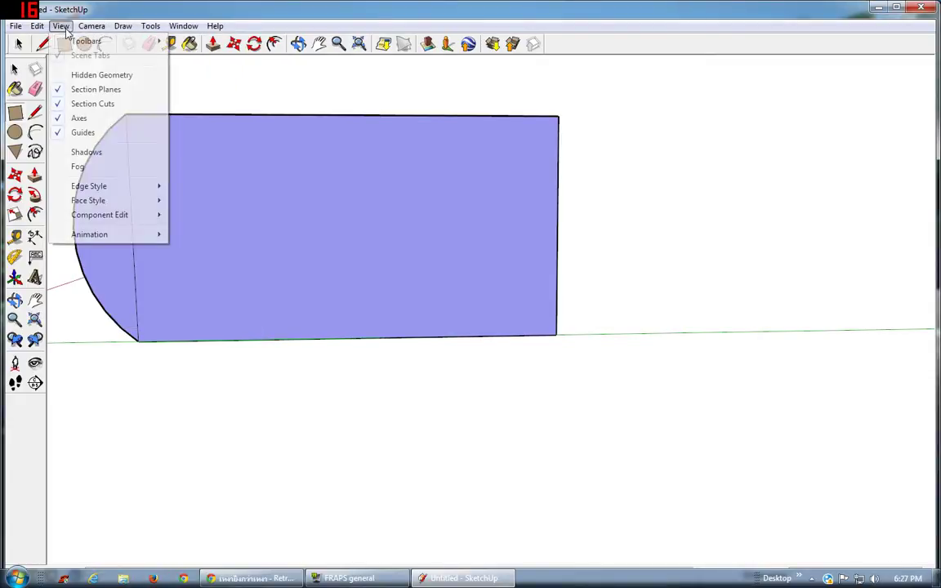
mouse_move(88, 41)
left_click(214, 55)
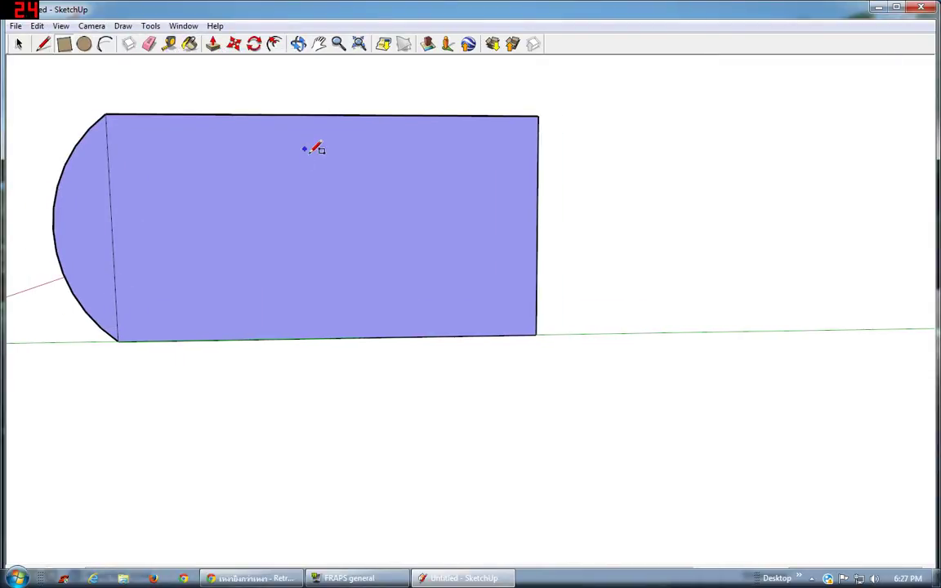
scroll(314, 149, "down", 1)
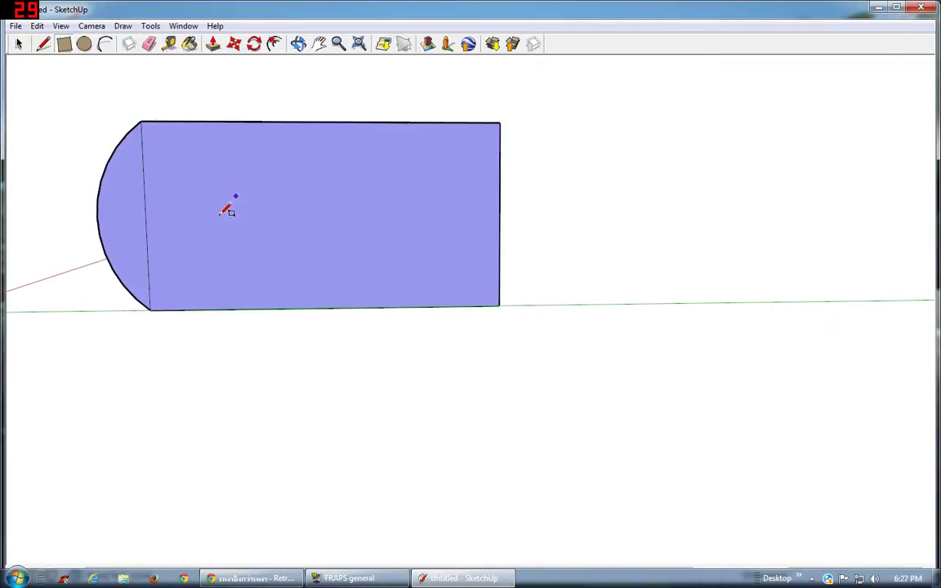
left_click(61, 26)
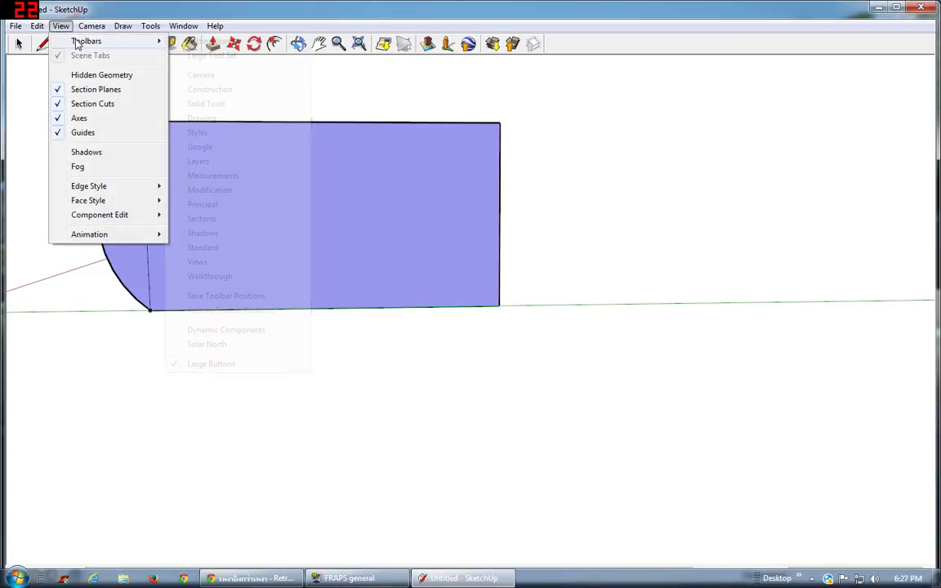
mouse_move(86, 41)
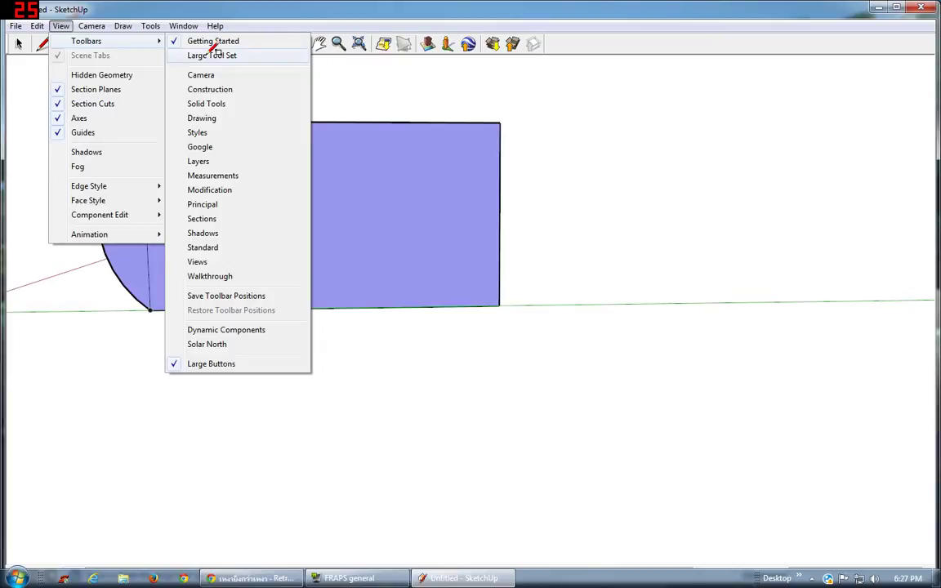
left_click(217, 52)
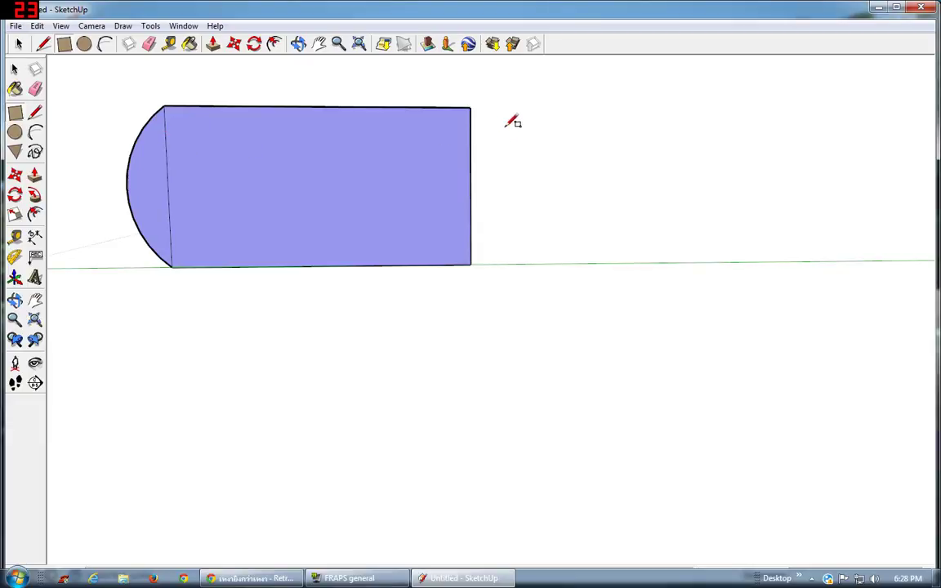
scroll(502, 123, "up", 1)
scroll(468, 106, "down", 2)
Undo the earlier rounded shape and reposition the view of the axes
left_click(320, 44)
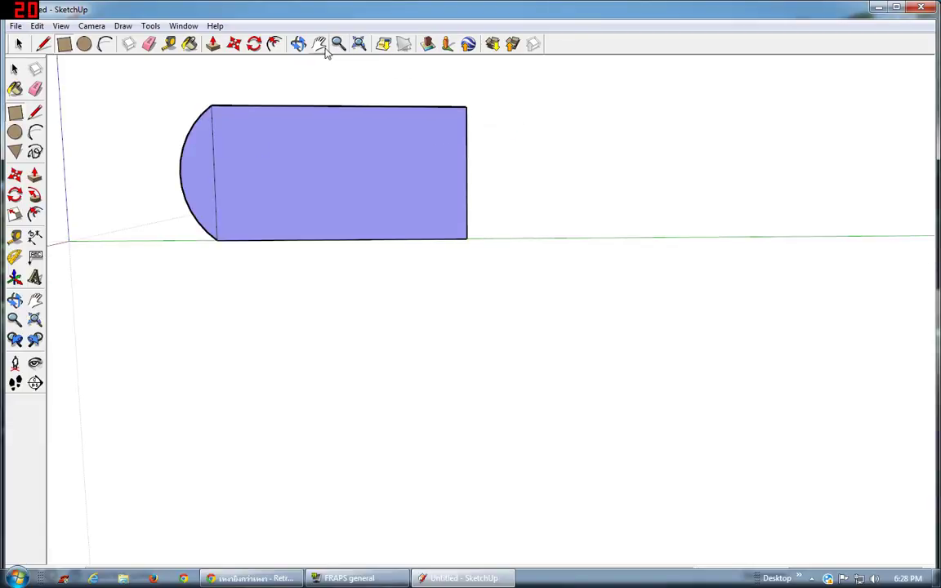
mouse_move(341, 141)
left_mouse_down()
mouse_move(352, 155)
mouse_move(463, 155)
left_mouse_up()
scroll(463, 155, "down", 1)
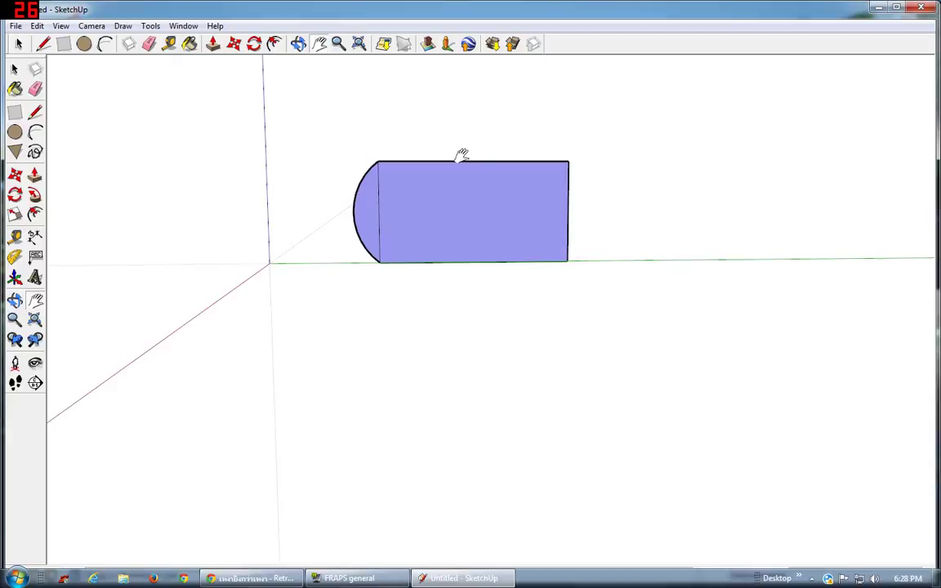
key("ctrl+z")
key("ctrl+z")
left_click_drag(367, 172, 269, 115)
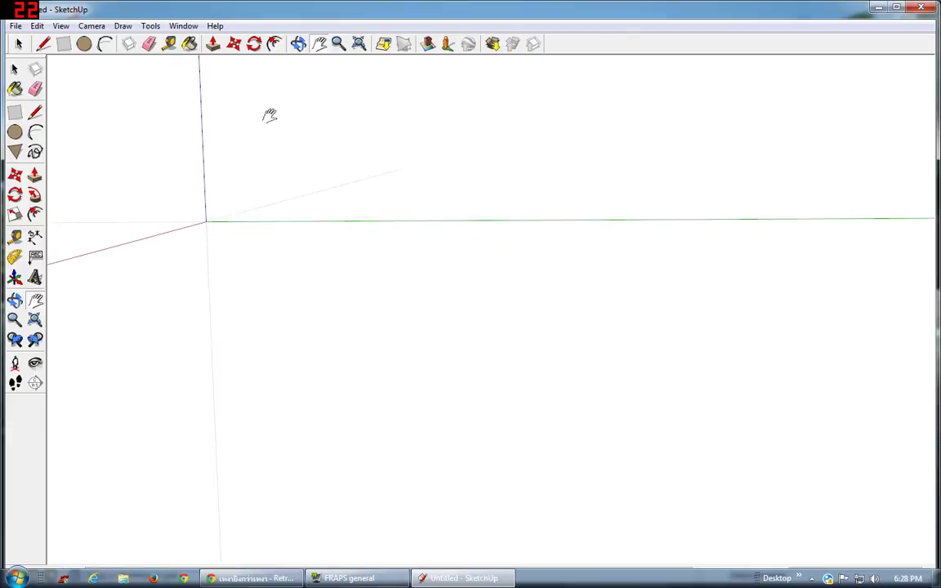
middle_click_drag(269, 115, 137, 68)
Draw a new upright rectangle with its first corner on the green axis
left_click(65, 46)
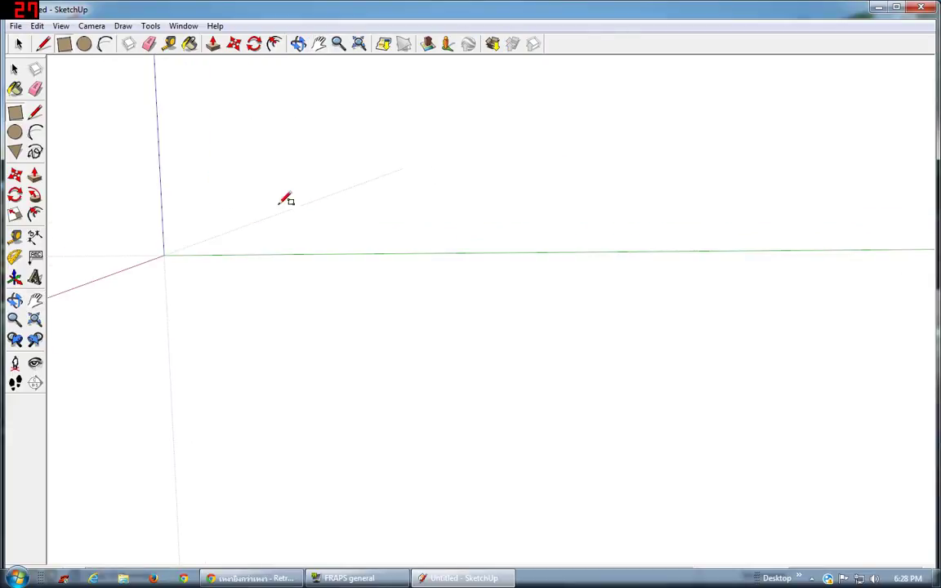
left_click(303, 254)
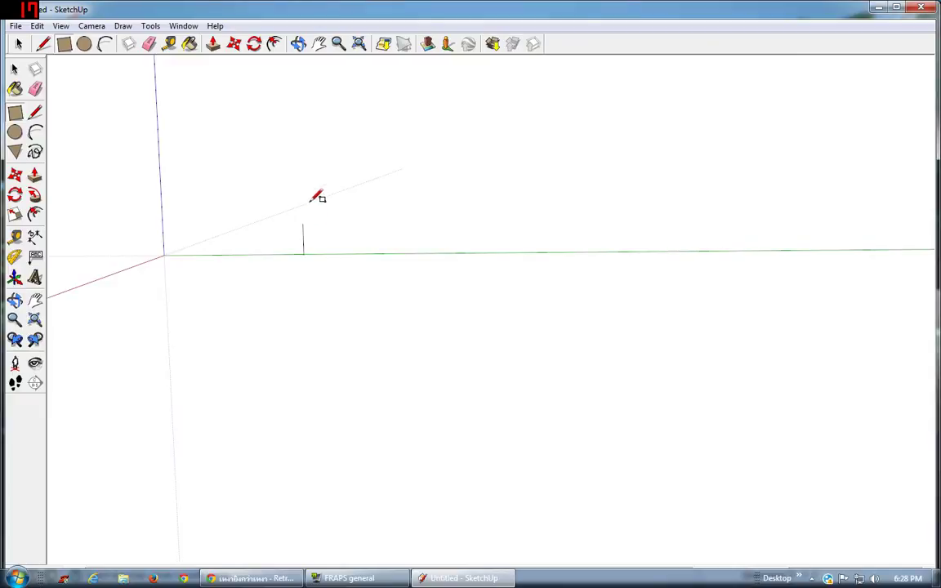
left_click(471, 174)
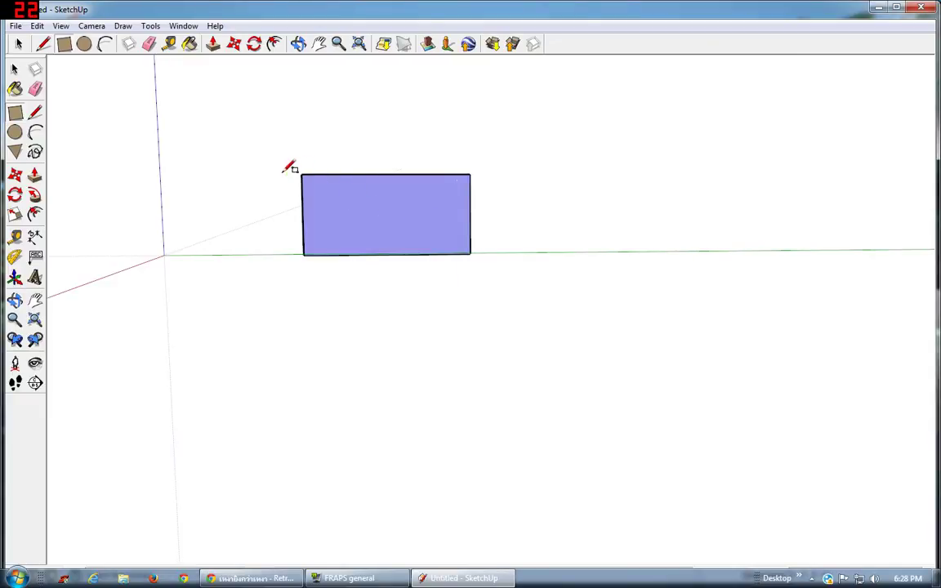
scroll(290, 167, "up", 1)
scroll(172, 55, "up", 1)
Cap both the left and right ends of the rectangle with half-circle arcs
key("a")
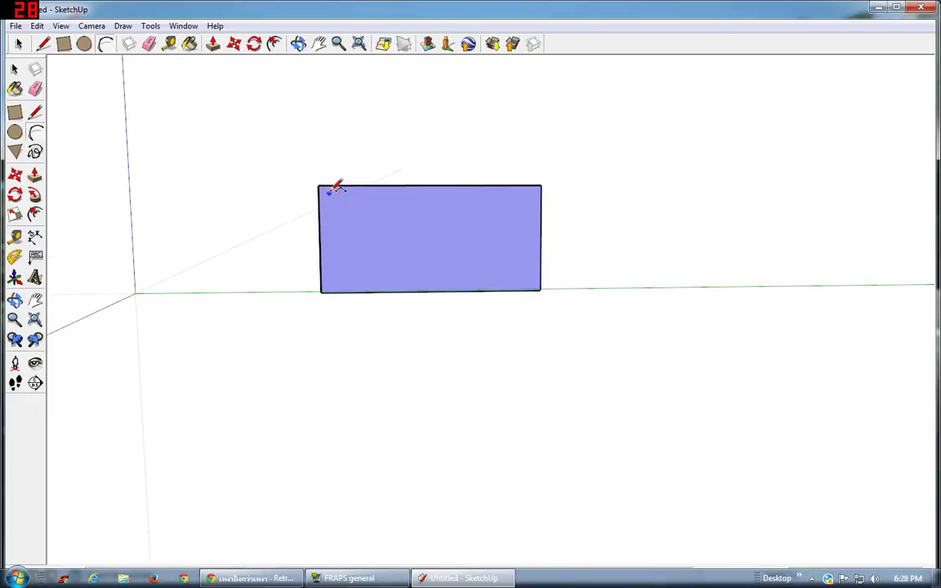
left_click(322, 289)
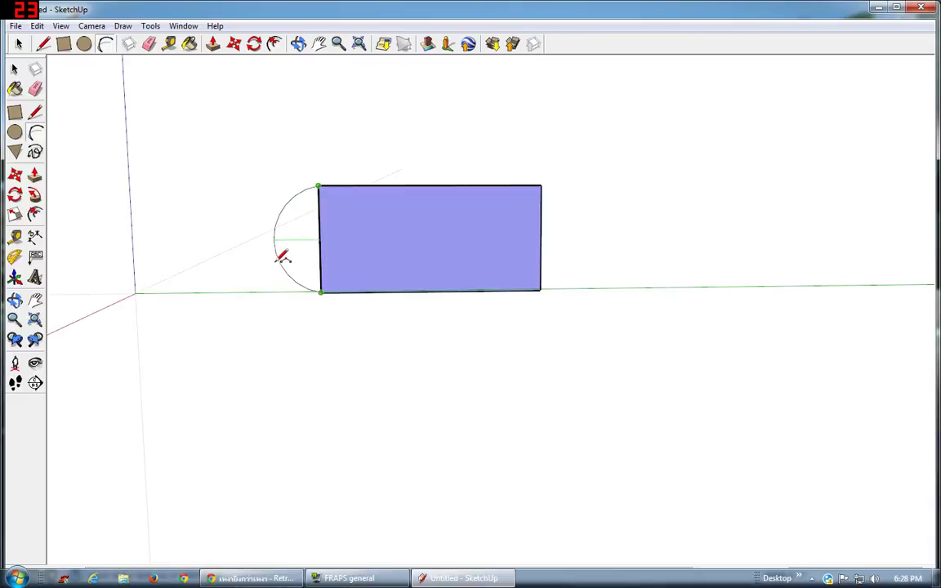
left_click(289, 260)
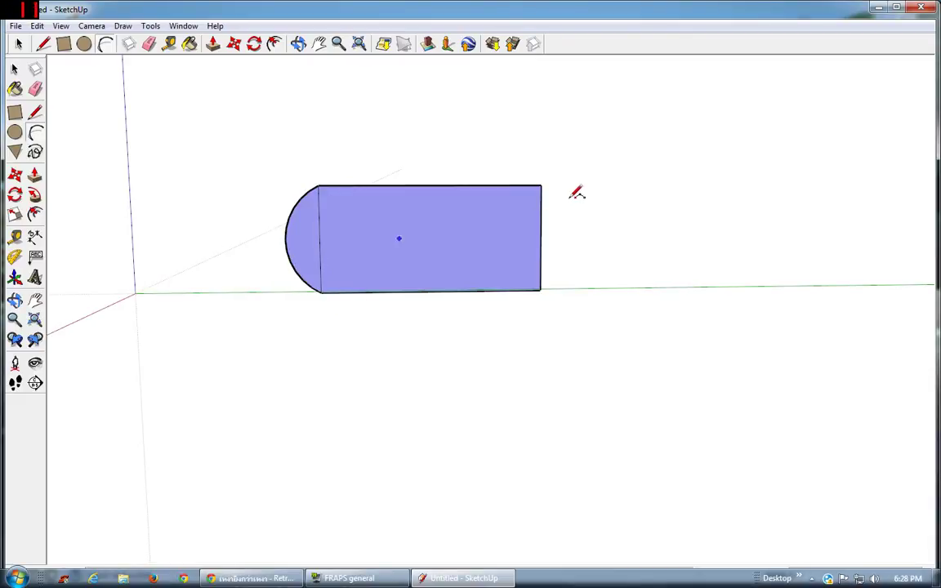
left_click(541, 185)
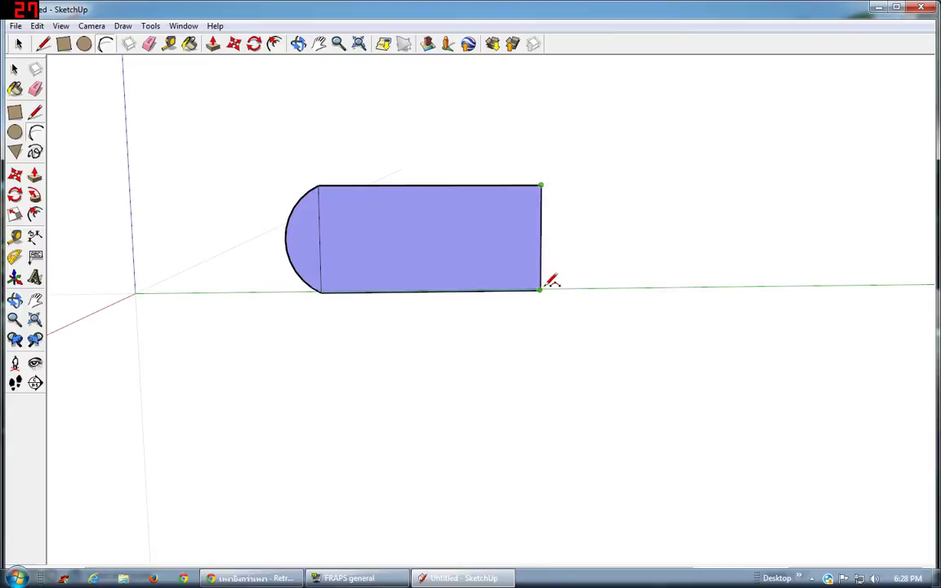
left_click(540, 290)
left_click(585, 260)
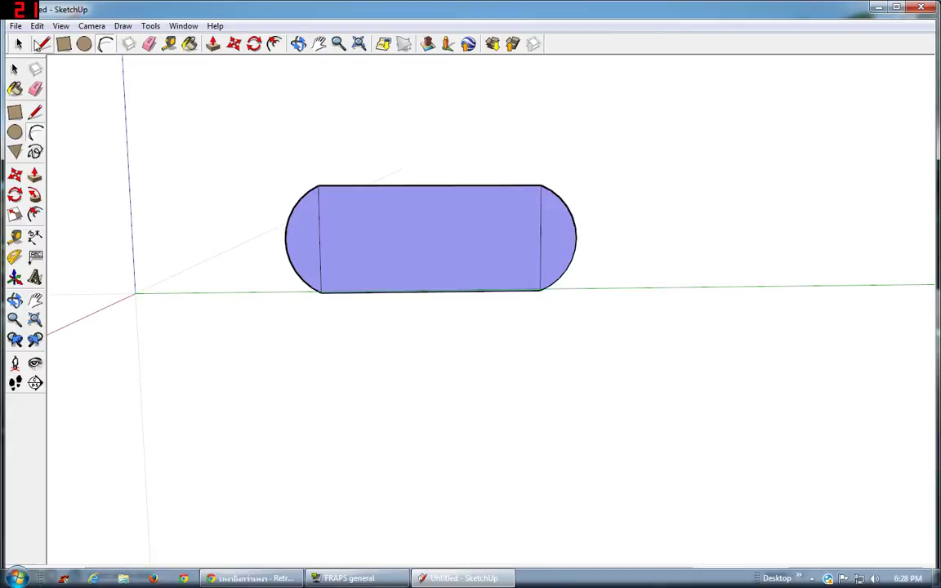
left_click(18, 44)
left_click(320, 241)
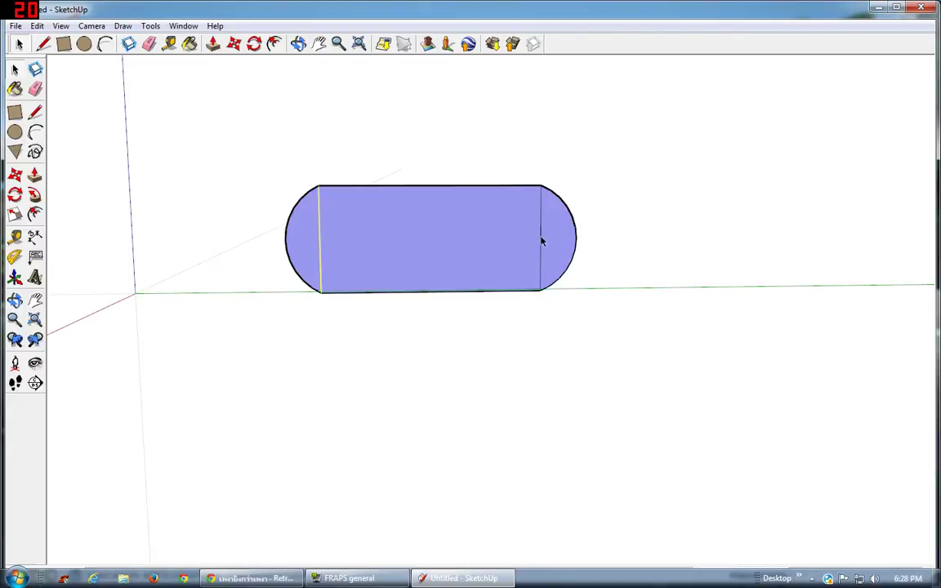
left_click(513, 179)
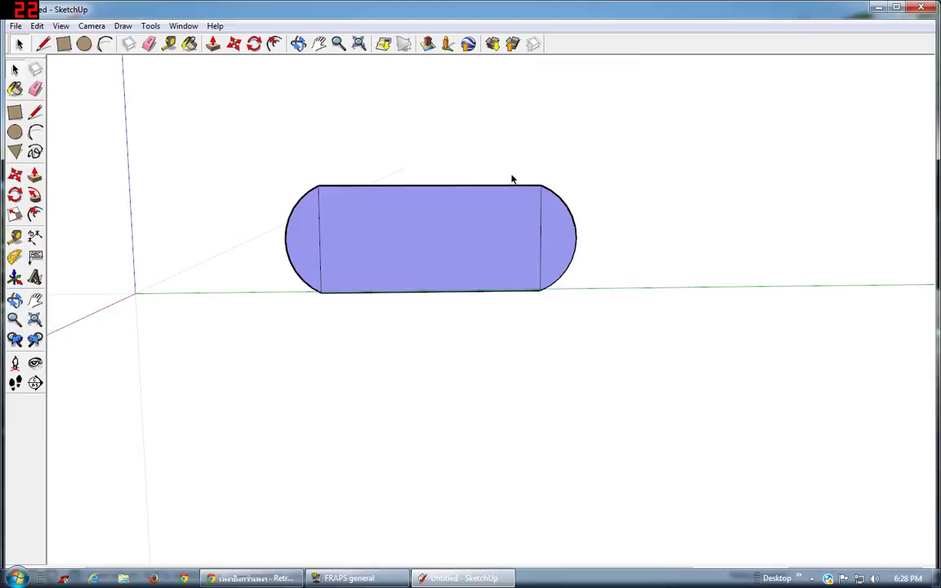
Delete the right dividing edge so the rounded end merges into the main face
left_click(541, 219)
key("Delete")
scroll(392, 210, "down", 1)
scroll(448, 282, "up", 2)
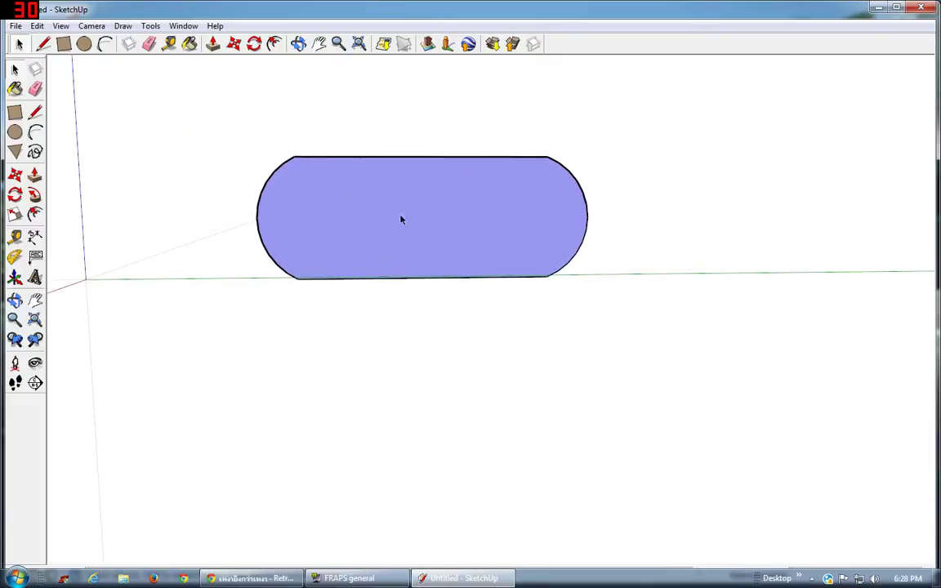
Trial-extrude the pill face, undo it, and orbit to see the flat shape at an angle
left_click(212, 44)
mouse_move(321, 172)
left_mouse_down()
mouse_move(327, 214)
mouse_move(340, 194)
left_mouse_up()
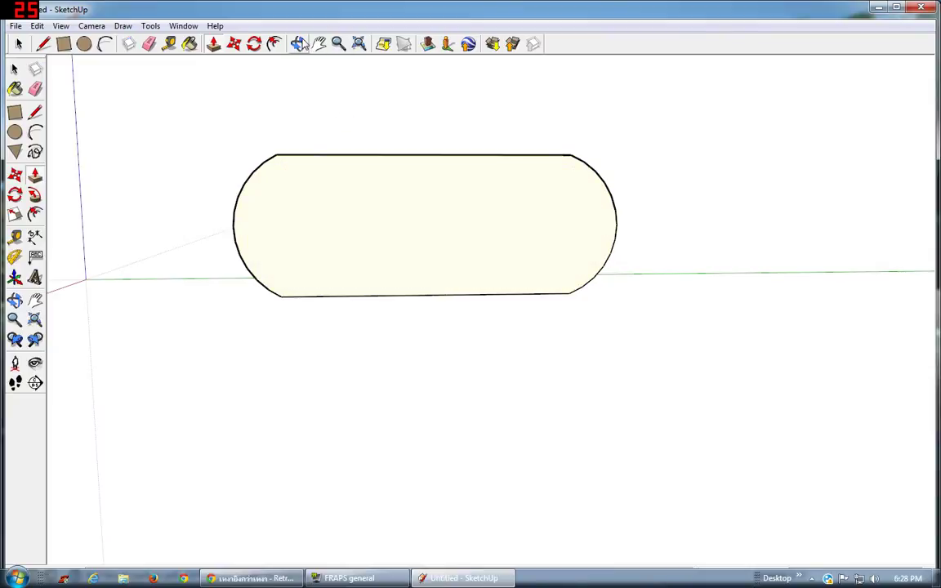
key("ctrl+z")
middle_click_drag(313, 157, 415, 226)
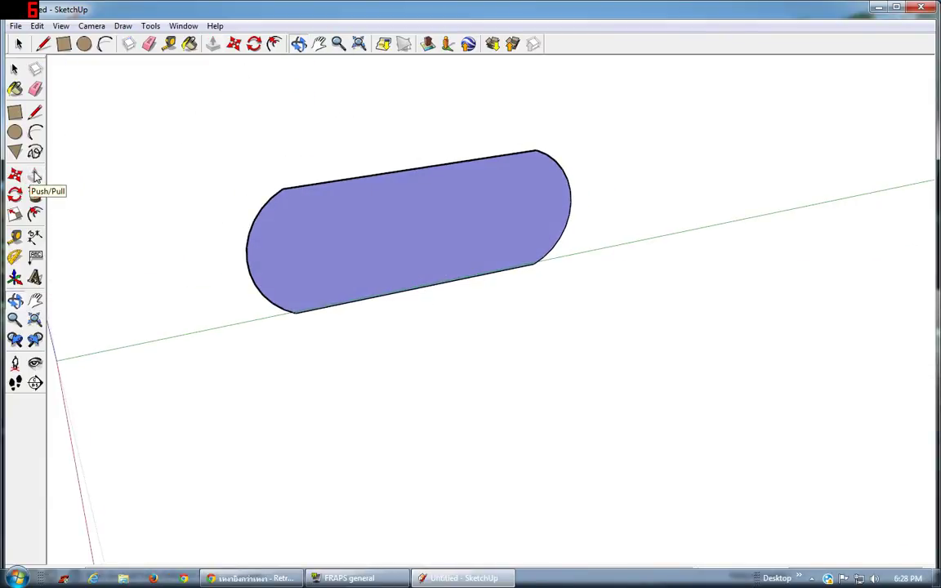
Push/Pull the pill face out into a solid rounded block and orbit around it
left_click(214, 44)
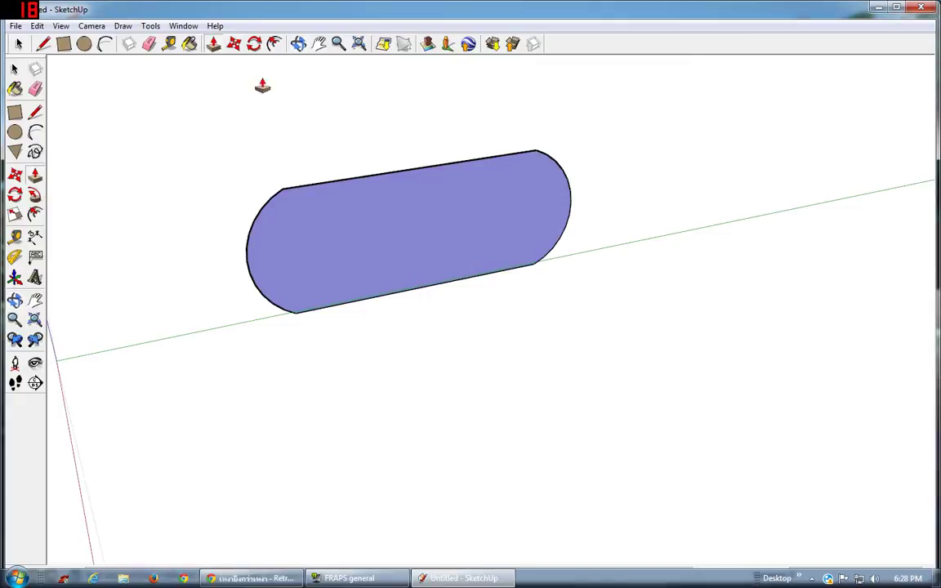
left_click(35, 211)
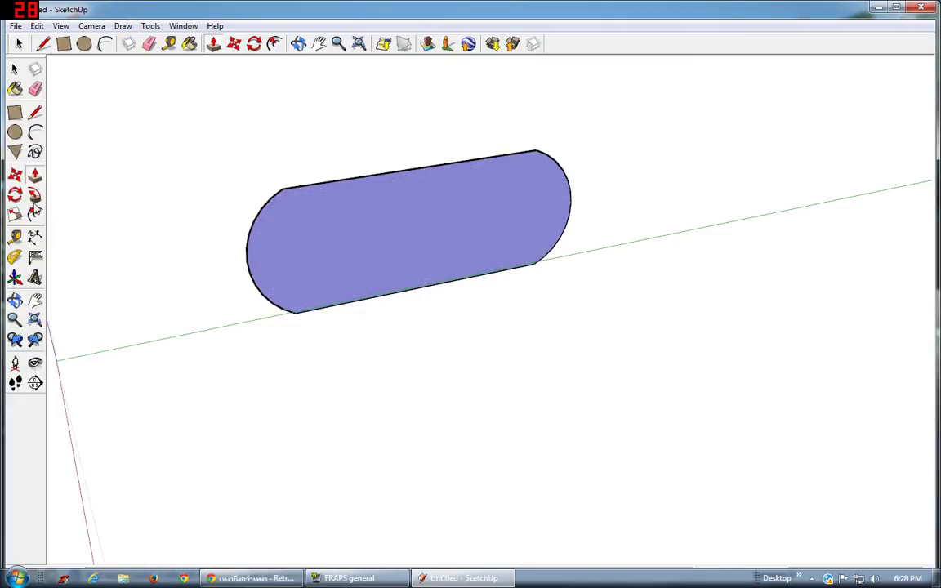
left_click(342, 235)
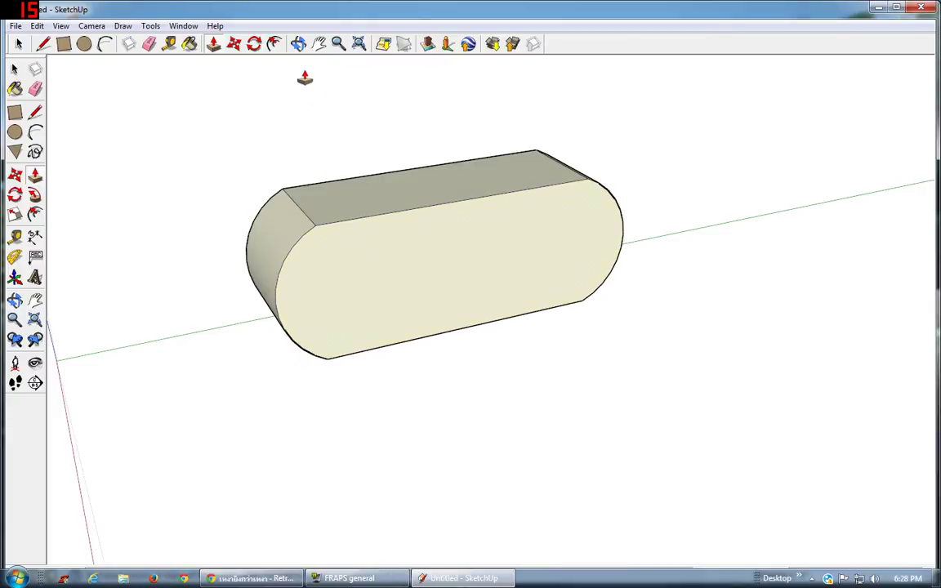
left_click(298, 44)
mouse_move(188, 175)
left_mouse_down()
mouse_move(206, 193)
mouse_move(393, 181)
mouse_move(405, 101)
mouse_move(355, 56)
left_mouse_up()
left_click(275, 43)
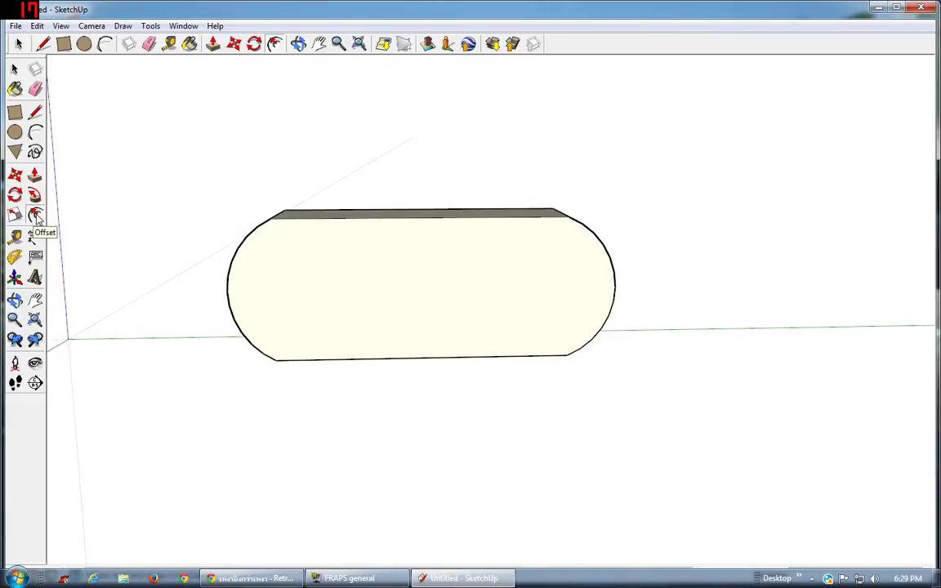
Offset the block's front face to make an inset outline close to the edge
left_click(36, 215)
left_click(325, 218)
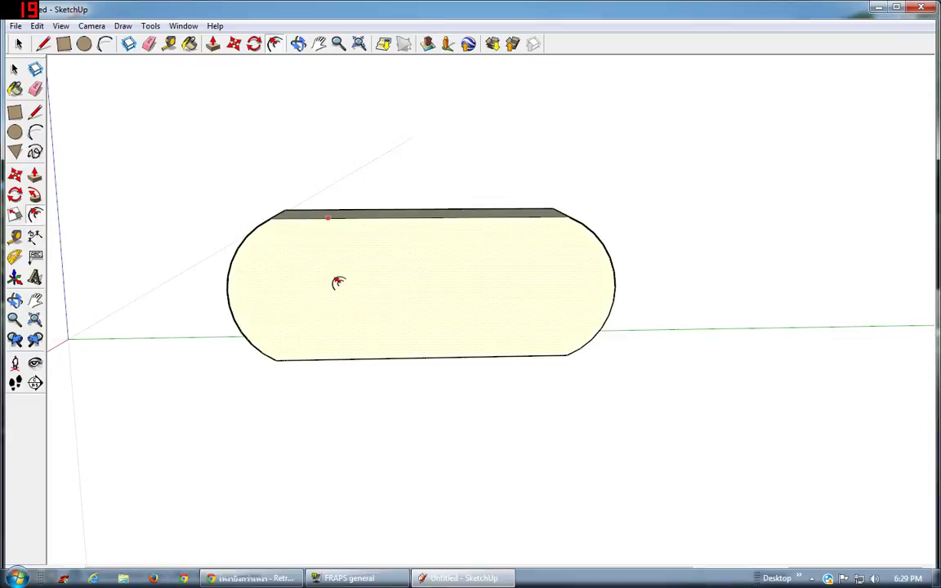
left_click(294, 225)
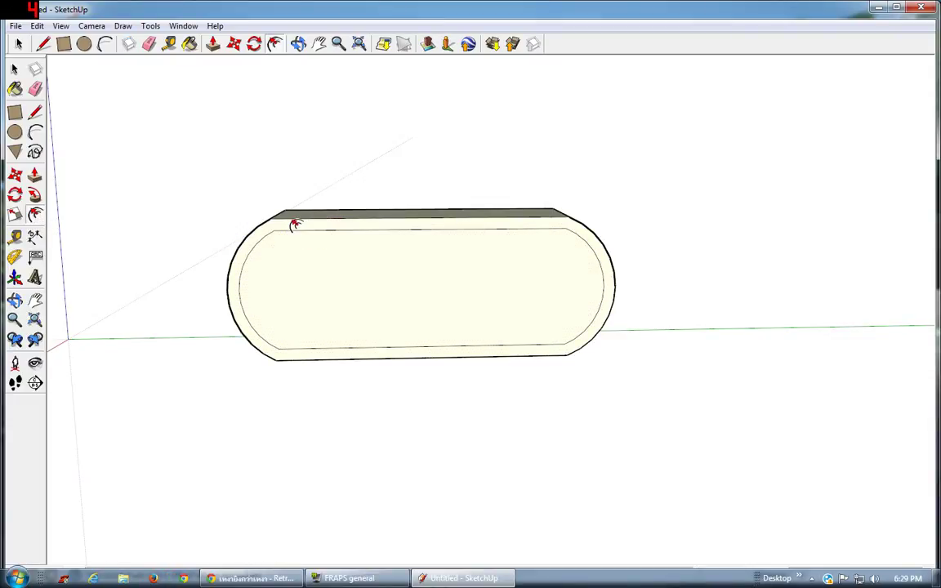
Push the inner face right through the block to open the hole, then orbit to check
left_click(212, 44)
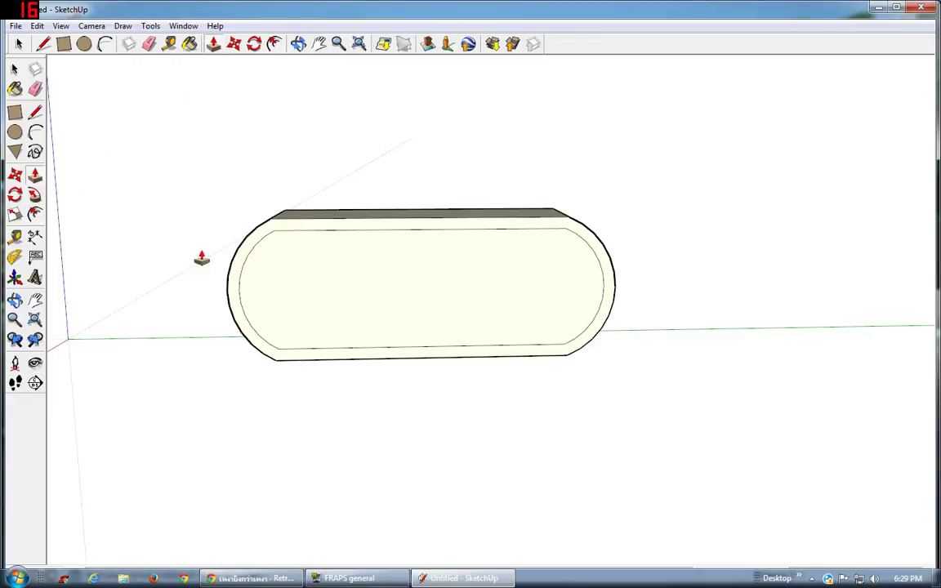
left_click(305, 279)
left_click(314, 256)
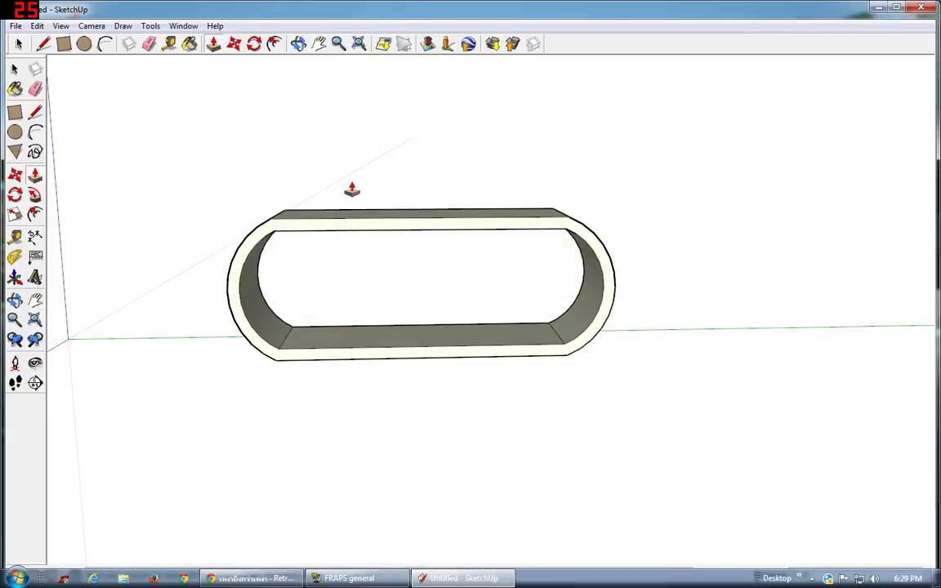
left_click(298, 43)
mouse_move(316, 101)
left_mouse_down()
mouse_move(399, 127)
mouse_move(588, 216)
mouse_move(639, 265)
mouse_move(540, 330)
mouse_move(228, 145)
mouse_move(285, 153)
left_mouse_up()
key("space")
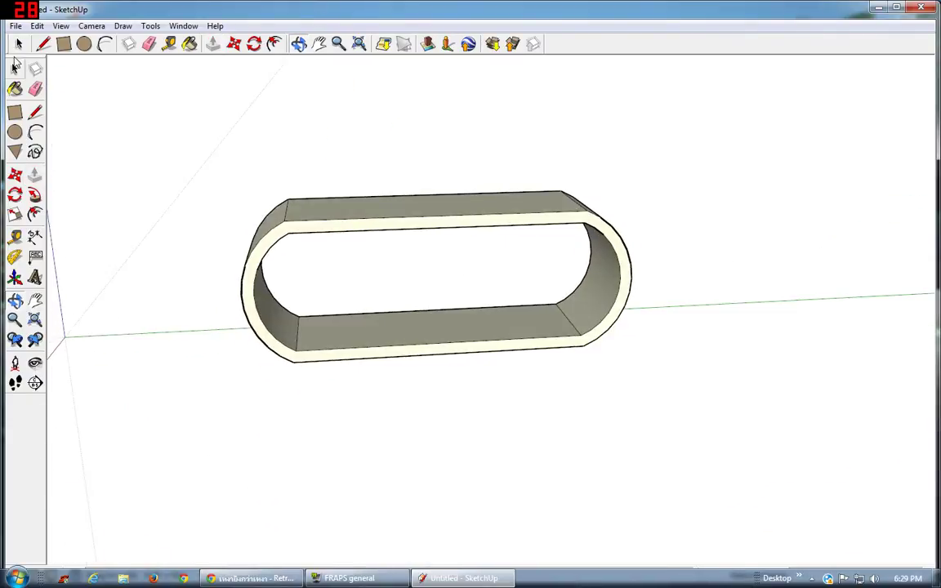
Select the whole ring and raise the Soften/Smooth Edges angle slider to smooth its curves
triple_click(390, 213)
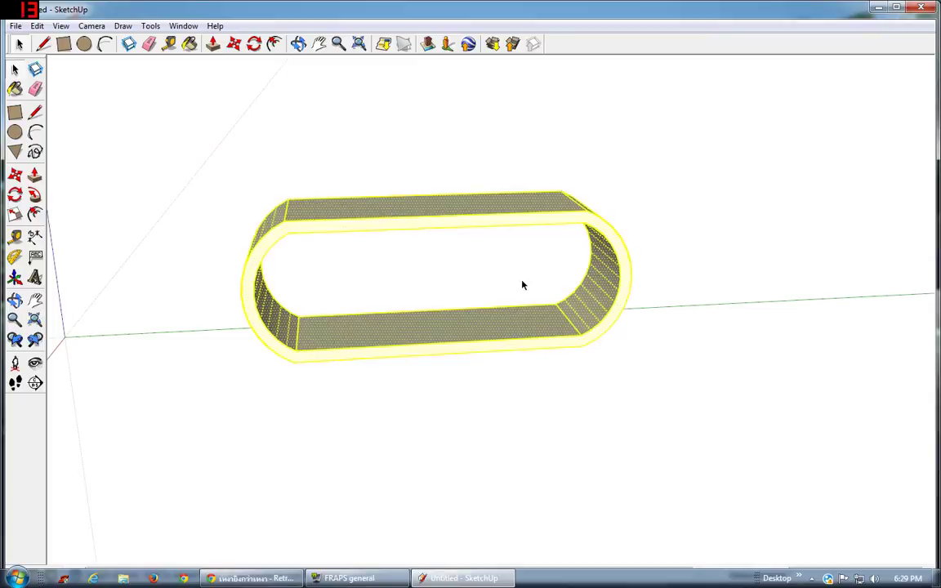
left_click(522, 285)
triple_click(422, 223)
right_click(417, 220)
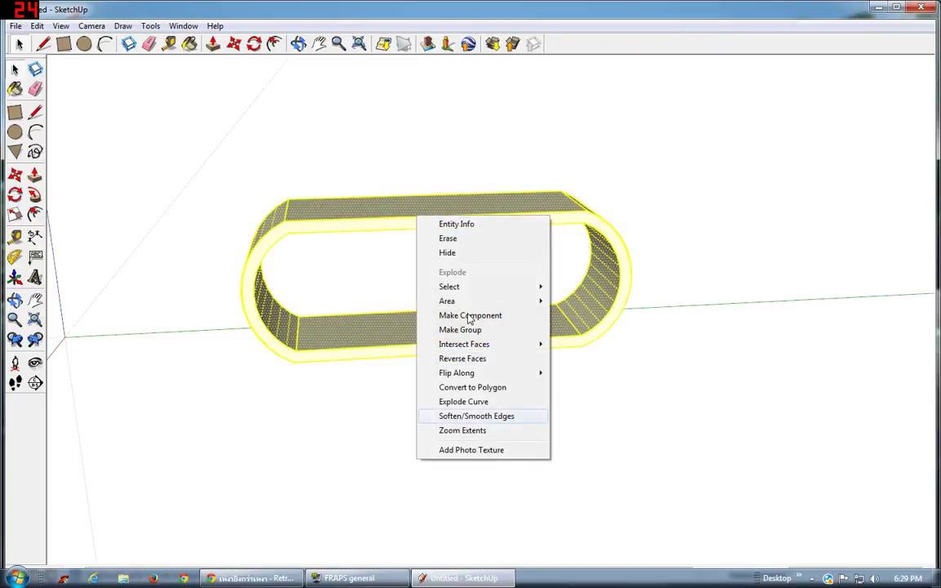
right_click(376, 219)
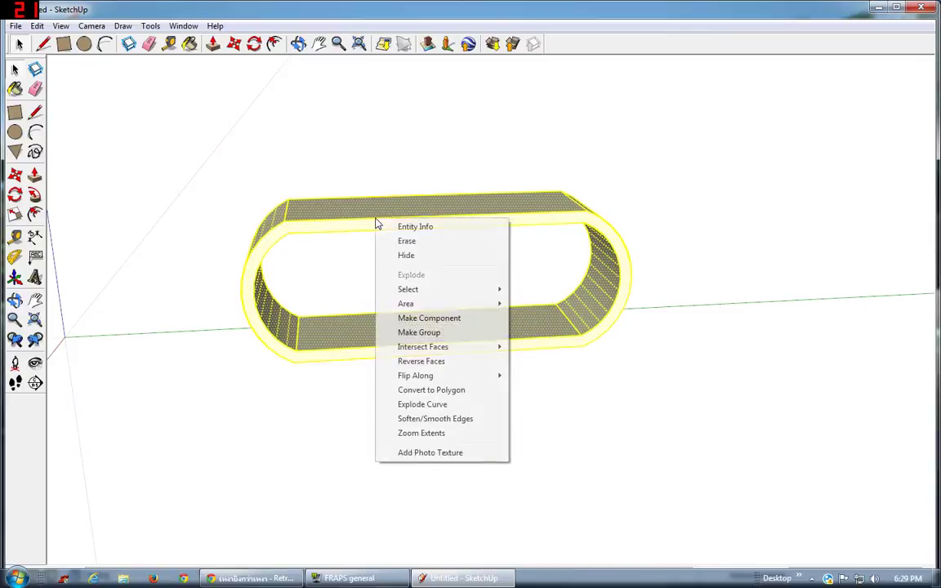
left_click(451, 419)
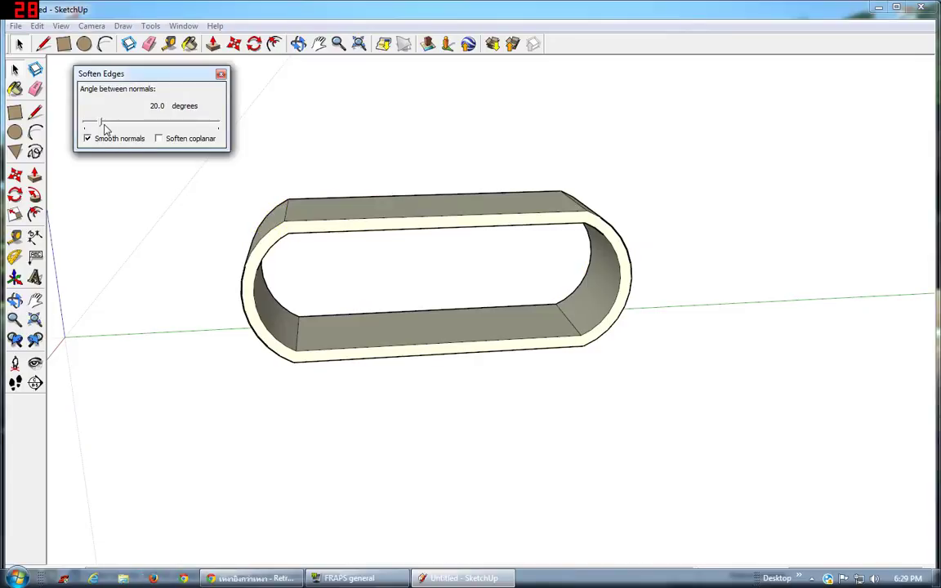
mouse_move(104, 127)
left_mouse_down()
mouse_move(186, 136)
mouse_move(137, 131)
mouse_move(158, 127)
left_mouse_up()
left_click(220, 75)
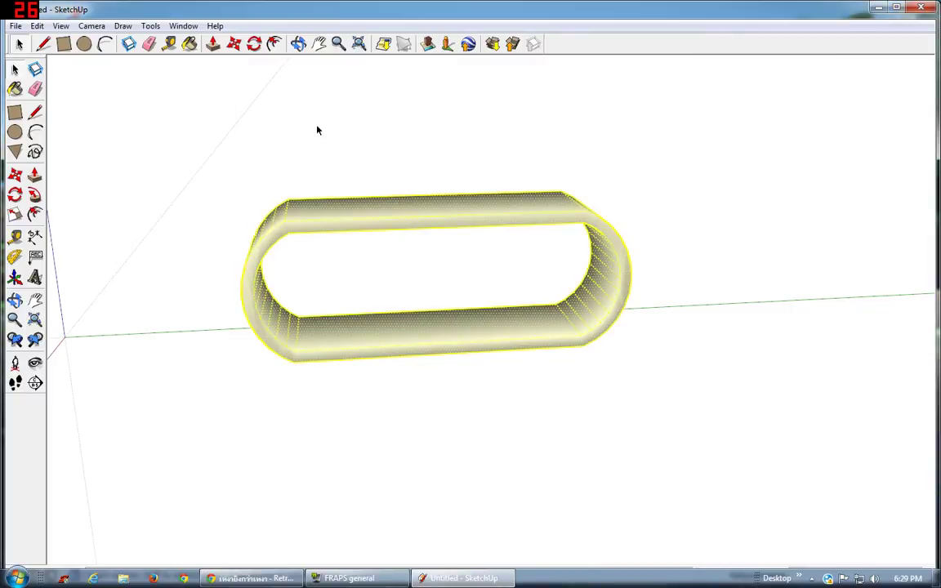
Make the ring a single group, then orbit to view it face-on
left_click(298, 44)
left_click_drag(457, 270, 584, 225)
key("space")
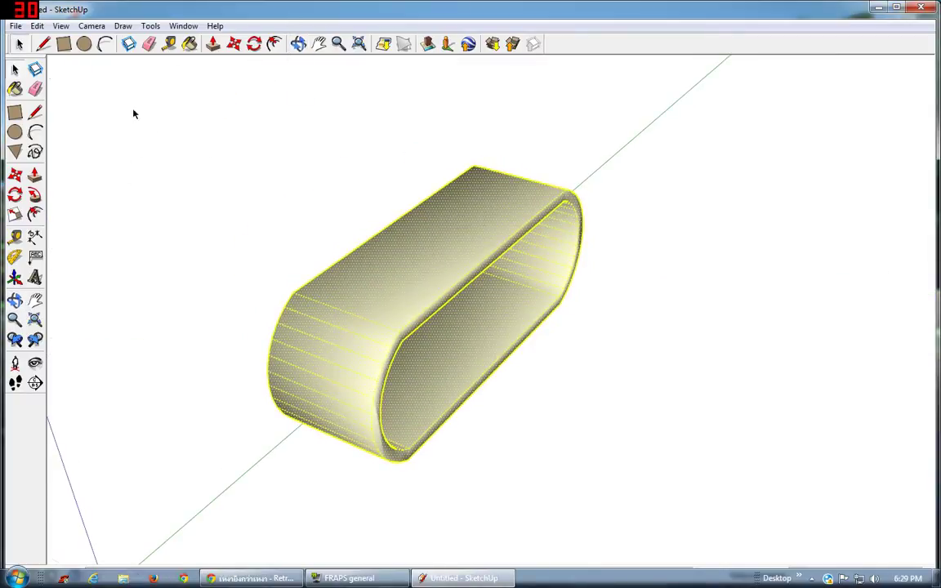
right_click(378, 290)
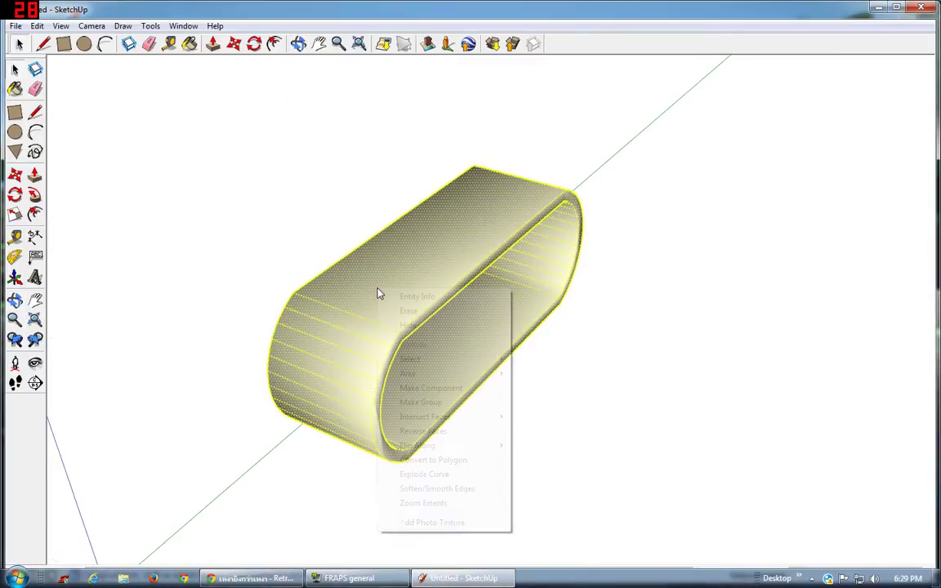
left_click(427, 402)
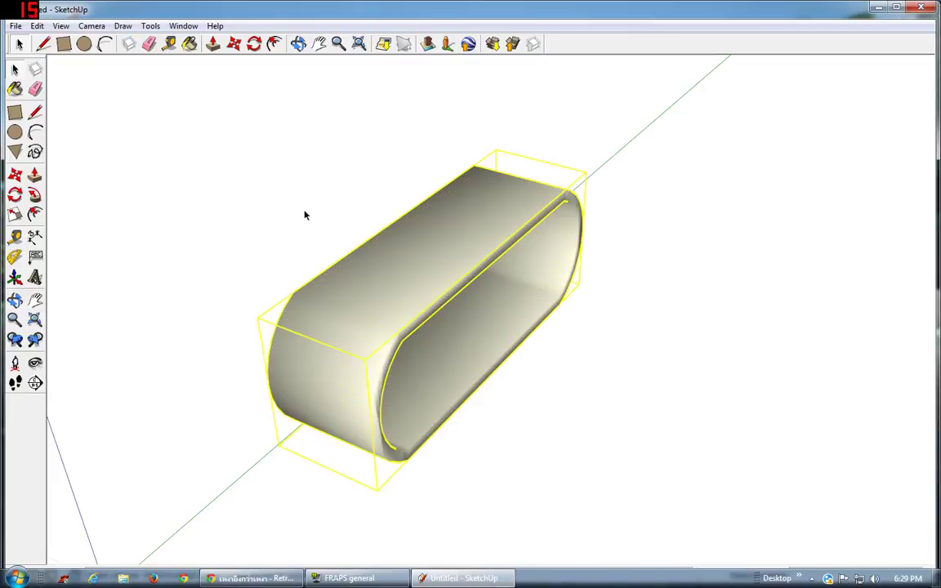
left_click(344, 185)
left_click(298, 44)
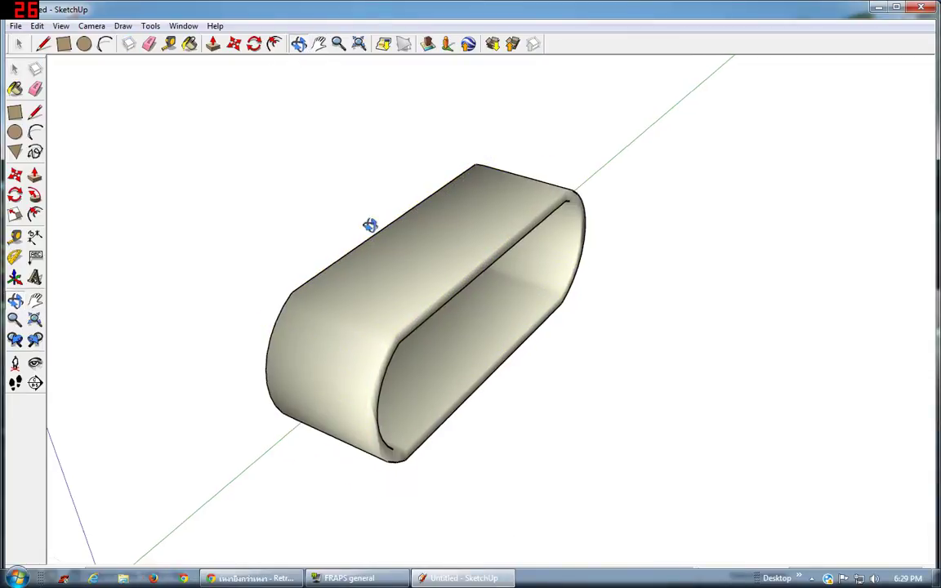
mouse_move(369, 218)
left_mouse_down()
mouse_move(454, 328)
mouse_move(515, 323)
mouse_move(590, 301)
mouse_move(531, 305)
mouse_move(487, 383)
mouse_move(763, 497)
mouse_move(500, 273)
mouse_move(335, 323)
mouse_move(430, 376)
mouse_move(676, 453)
mouse_move(671, 284)
mouse_move(611, 313)
mouse_move(315, 227)
mouse_move(111, 93)
mouse_move(674, 362)
left_mouse_up()
Select the ring and enlarge it with the Scale tool
left_click(18, 43)
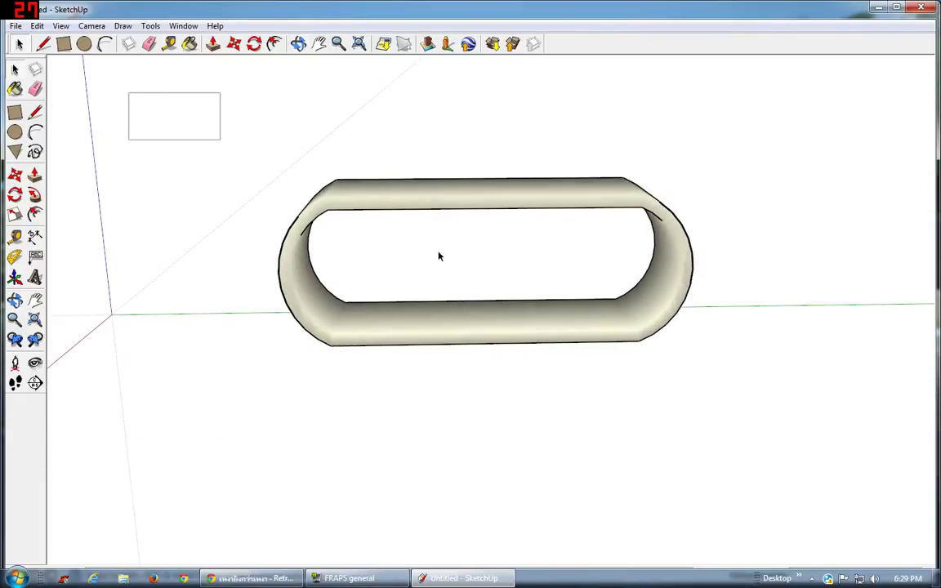
left_click(502, 390)
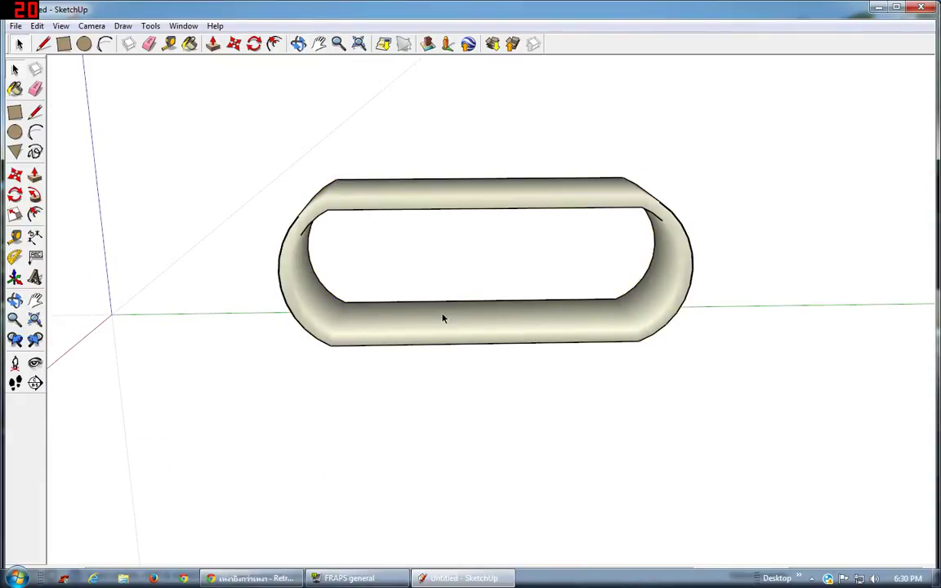
left_click(442, 317)
scroll(350, 166, "down", 2)
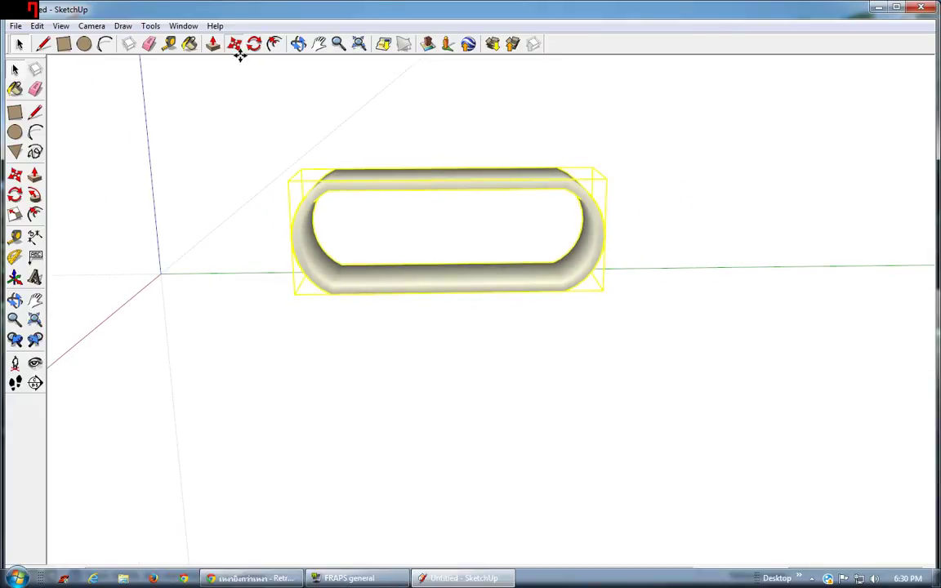
left_click(235, 43)
mouse_move(401, 287)
left_mouse_down()
mouse_move(408, 313)
mouse_move(396, 313)
left_mouse_up()
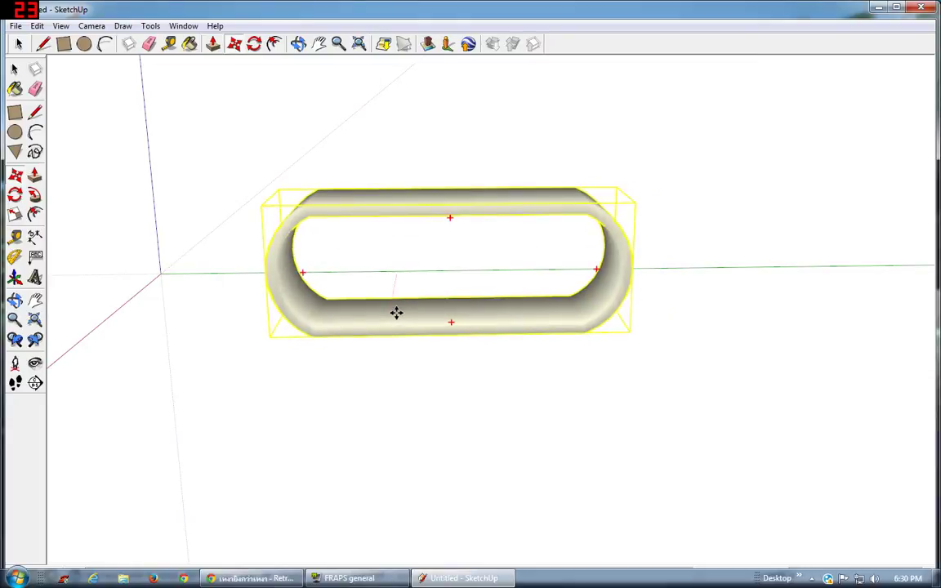
Orbit to view the enlarged ring in perspective and open its group for editing
left_click(298, 44)
mouse_move(464, 218)
left_mouse_down()
mouse_move(589, 220)
mouse_move(529, 204)
mouse_move(630, 301)
mouse_move(663, 254)
mouse_move(500, 228)
mouse_move(515, 314)
mouse_move(405, 189)
mouse_move(46, 75)
left_mouse_up()
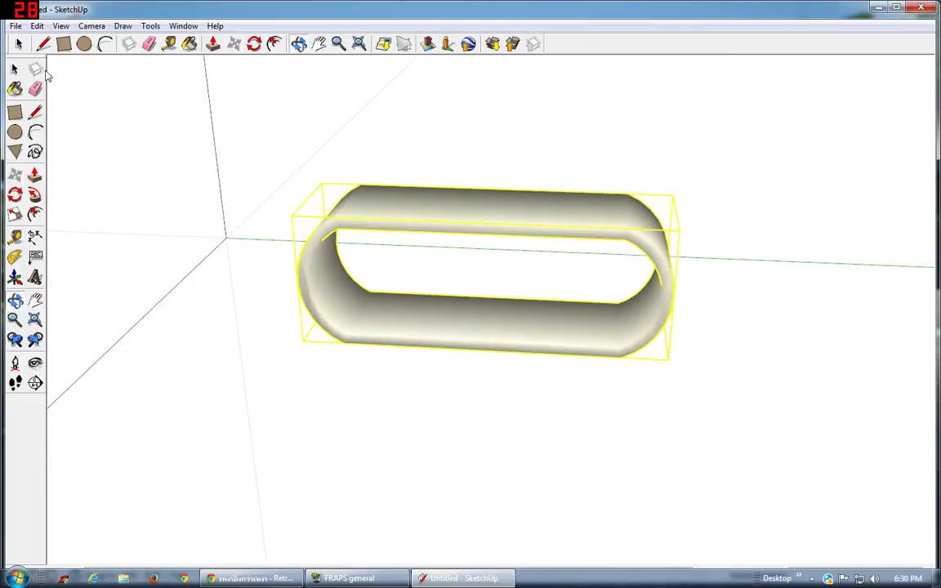
left_click(14, 70)
double_click(463, 219)
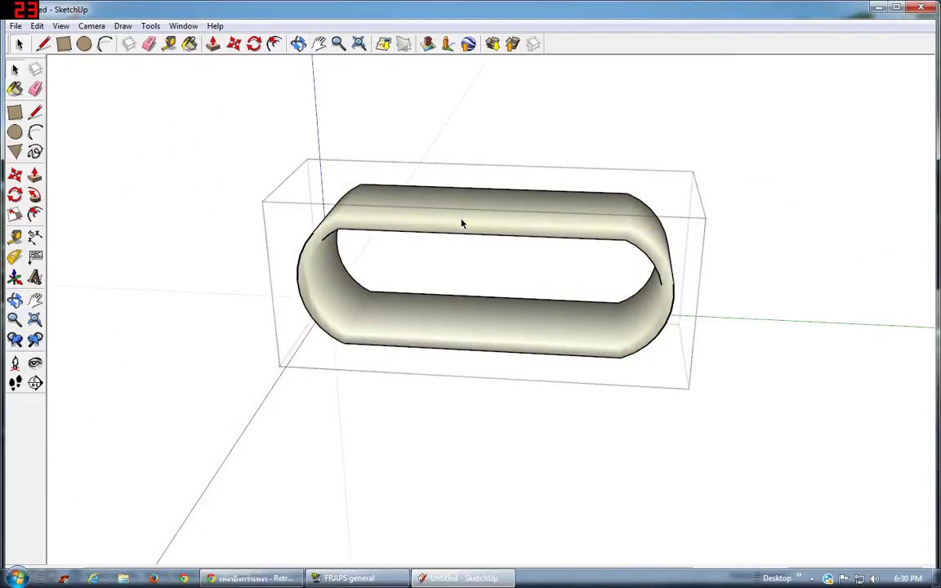
Undo back through the scaling, grouping and smoothing to the plain hard-edged ring
key("ctrl+z")
key("ctrl+z")
key("ctrl+z")
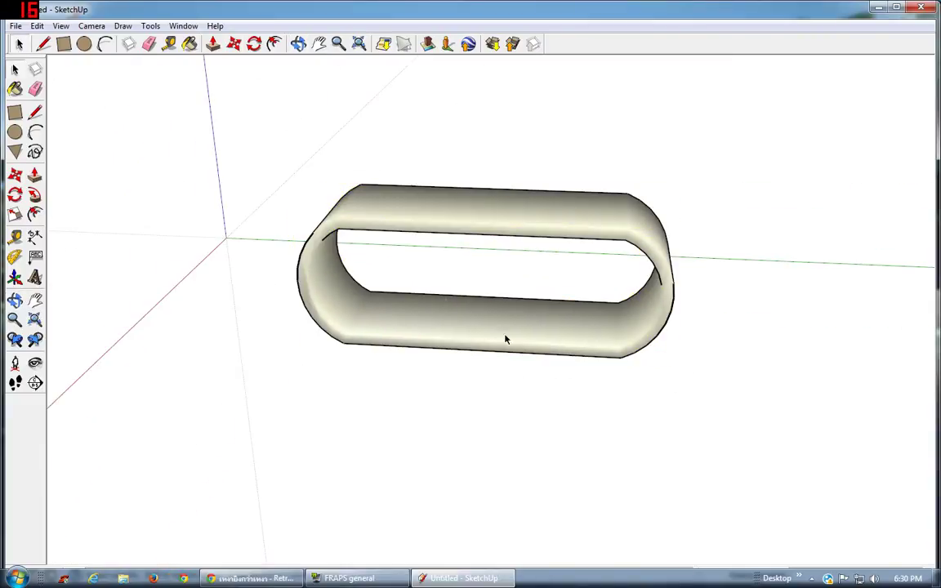
key("ctrl+z")
key("ctrl+z")
key("ctrl+z")
key("ctrl+z")
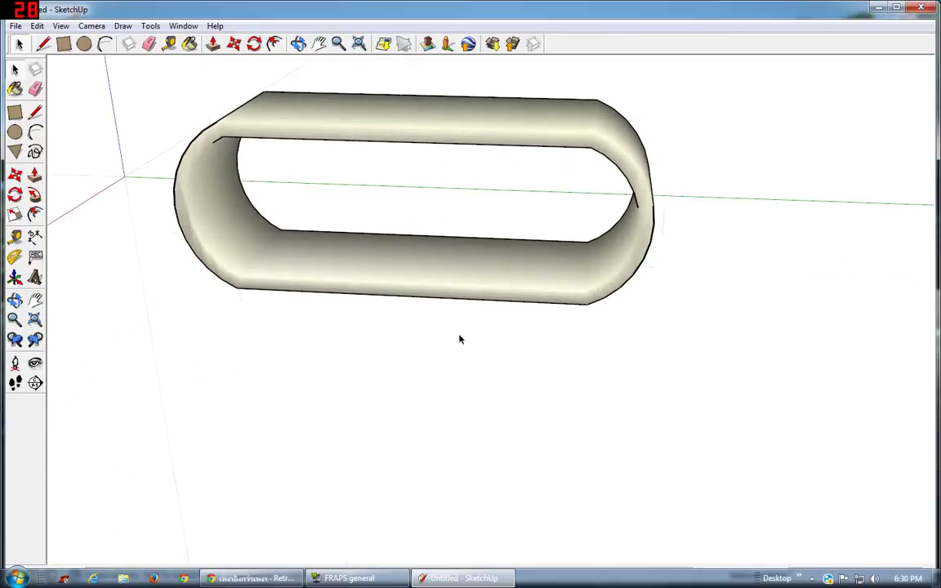
key("ctrl+z")
key("ctrl+z")
key("ctrl+z")
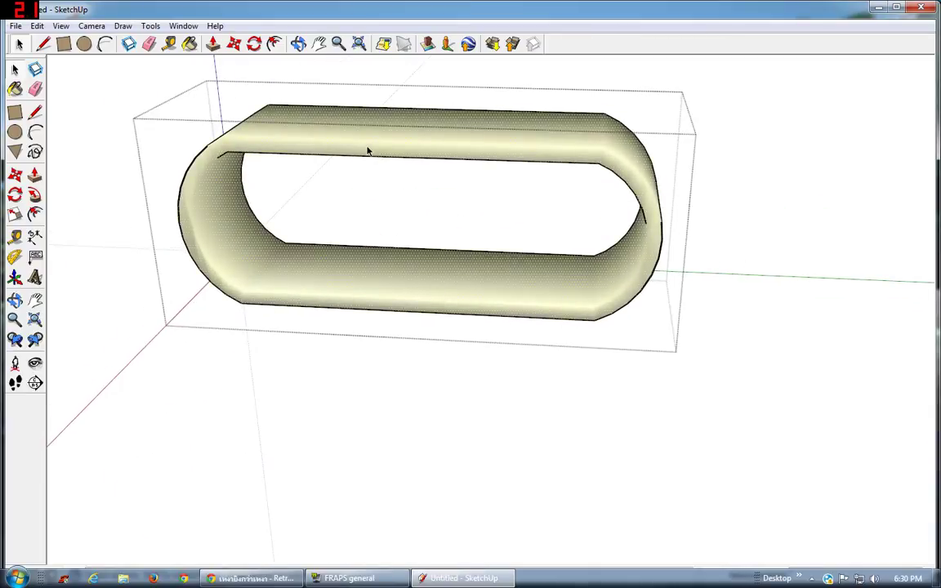
key("ctrl+z")
key("ctrl+z")
key("ctrl+z")
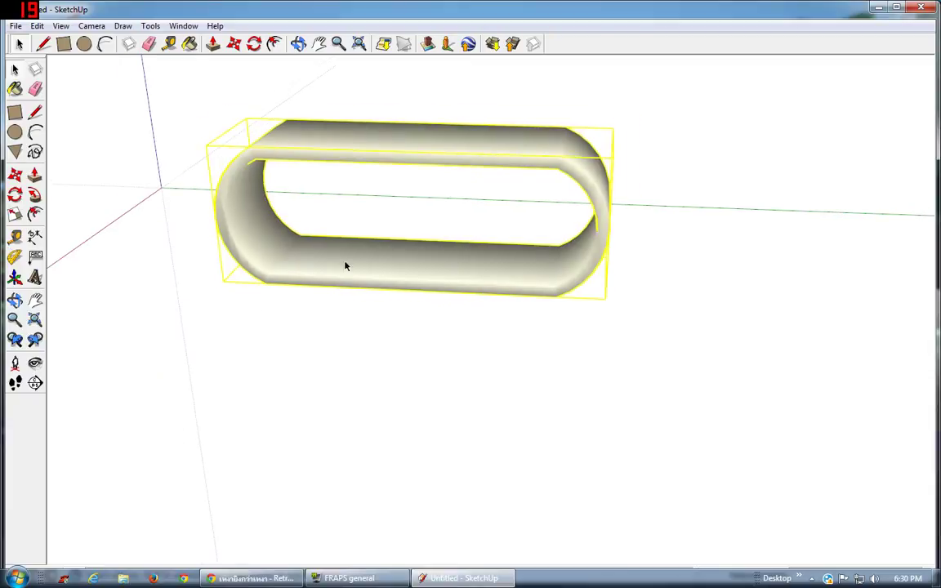
key("ctrl+z")
key("ctrl+z")
key("ctrl+z")
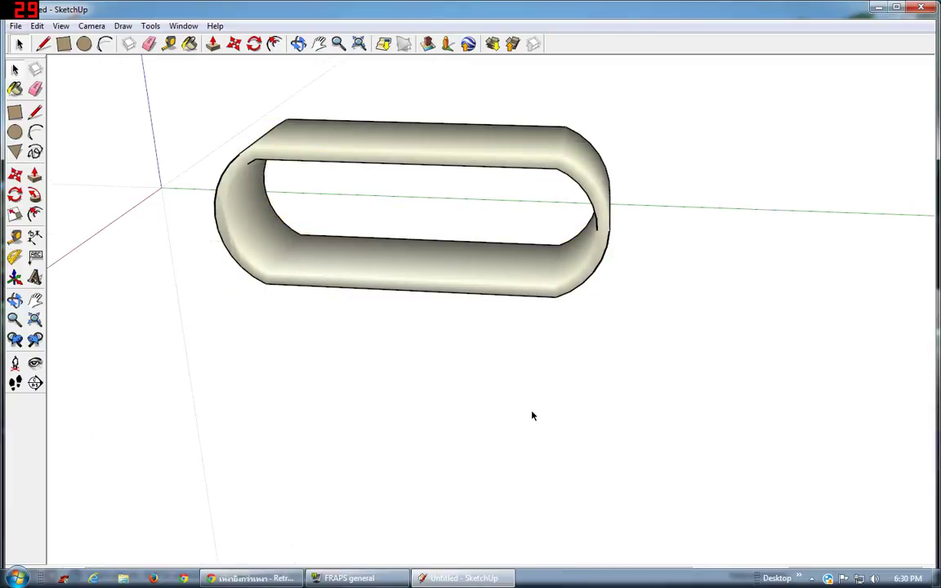
key("ctrl+y")
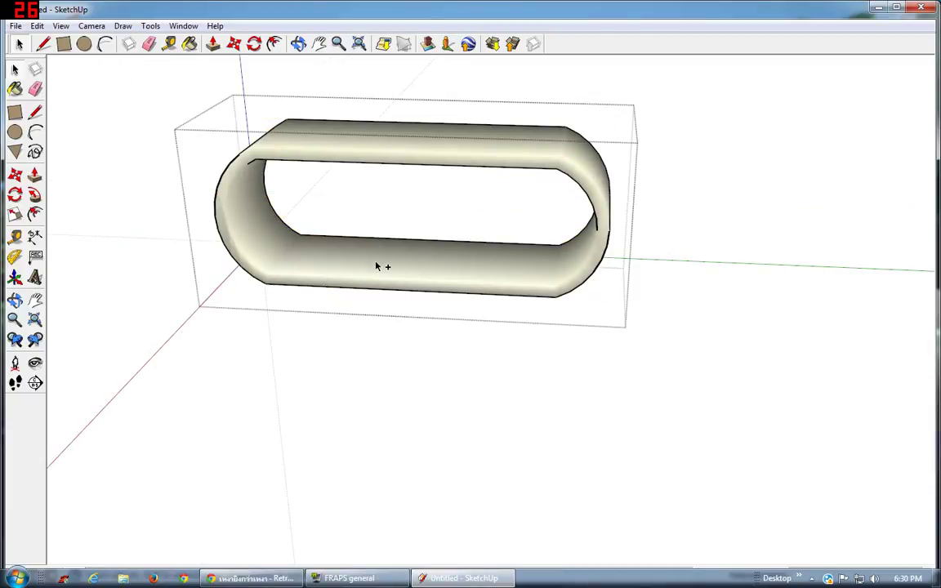
key("ctrl+z")
key("ctrl+z")
key("ctrl+z")
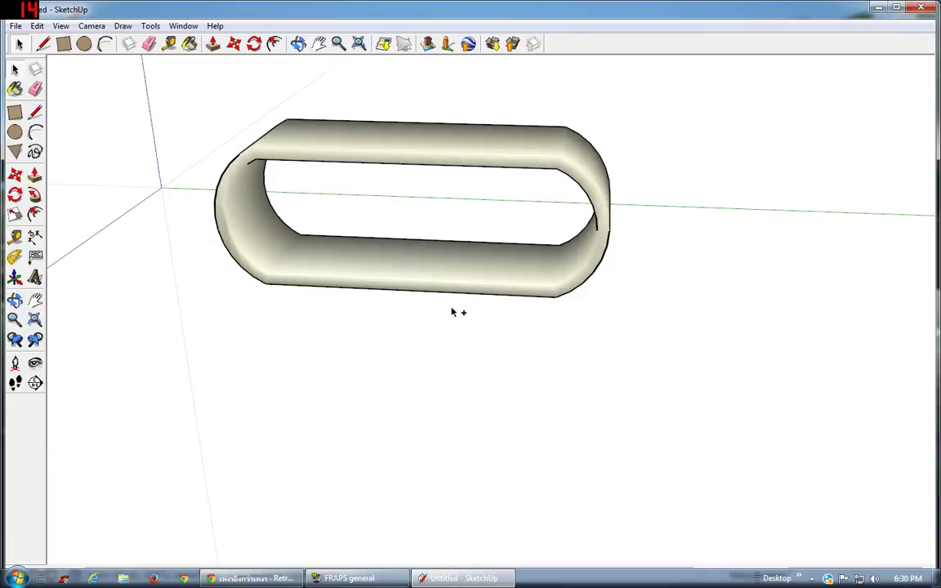
key("ctrl+z")
key("ctrl+z")
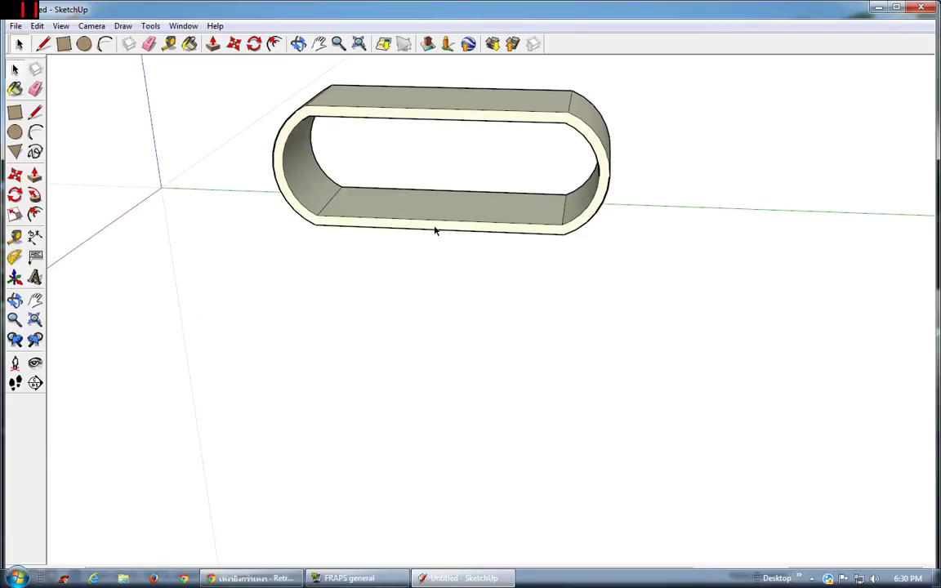
Push/Pull the ring's front rim outward twice to deepen the ring
scroll(436, 231, "up", 2)
left_click(213, 44)
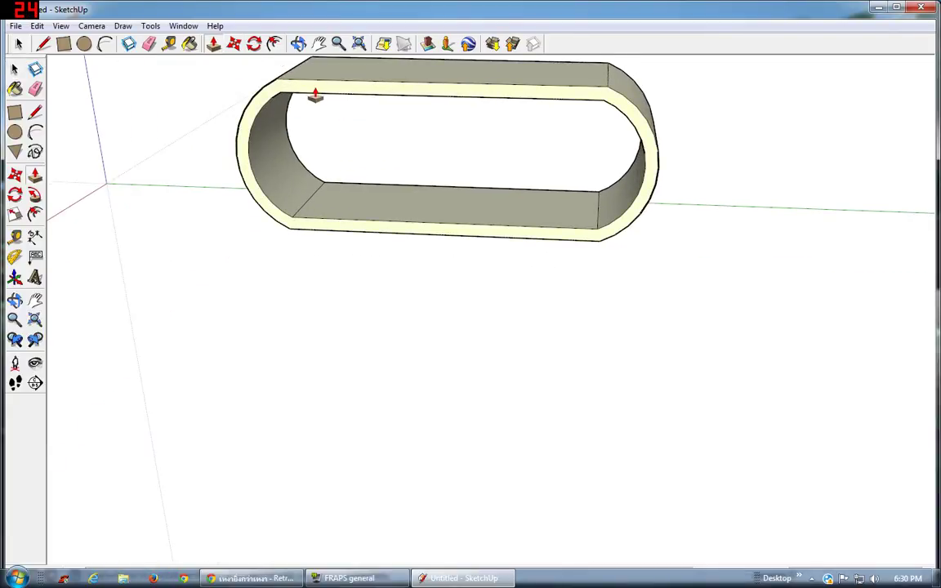
left_click_drag(316, 95, 303, 96)
left_click(296, 49)
left_click_drag(392, 196, 444, 217)
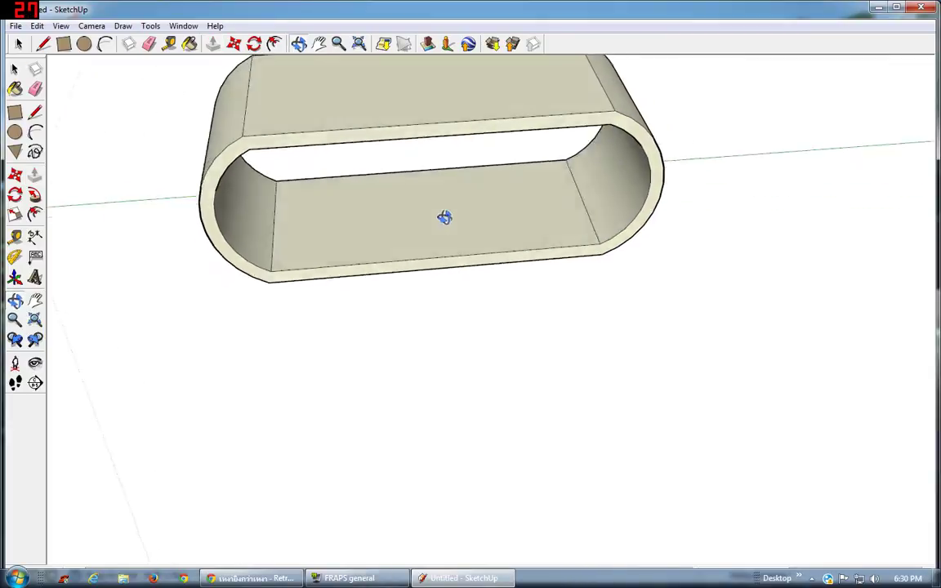
left_click(319, 43)
left_click_drag(233, 49, 218, 79)
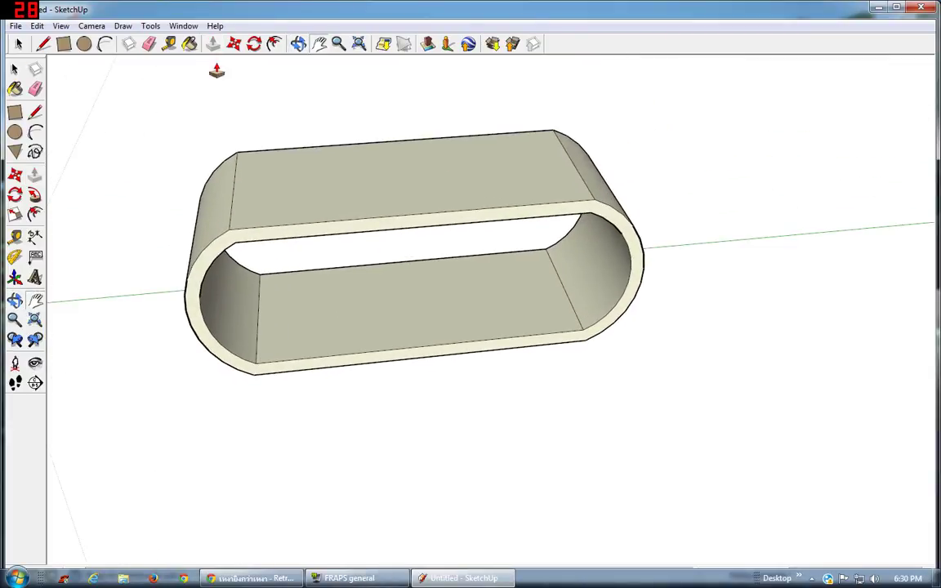
left_click_drag(309, 242, 309, 247)
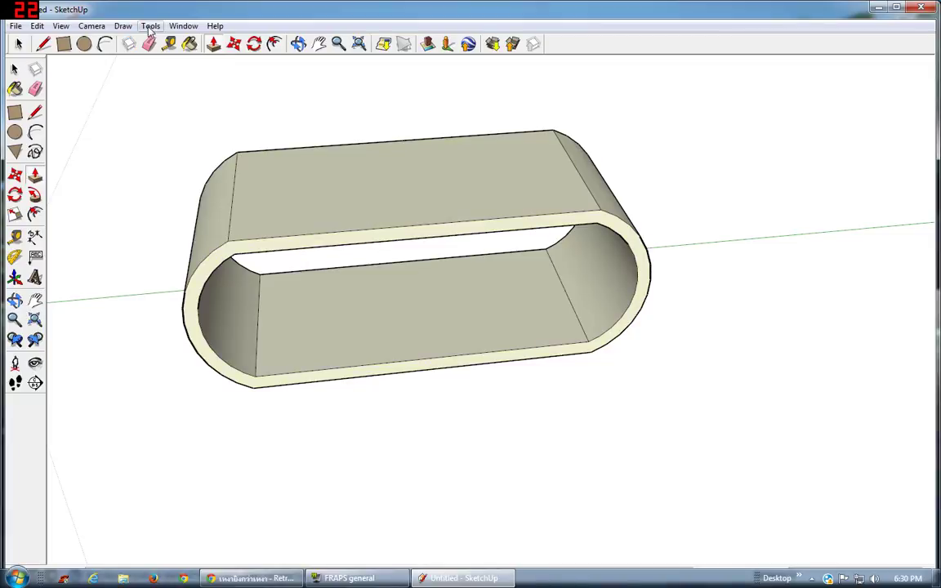
scroll(236, 85, "down", 1)
left_click(300, 47)
left_click_drag(305, 111, 102, 74)
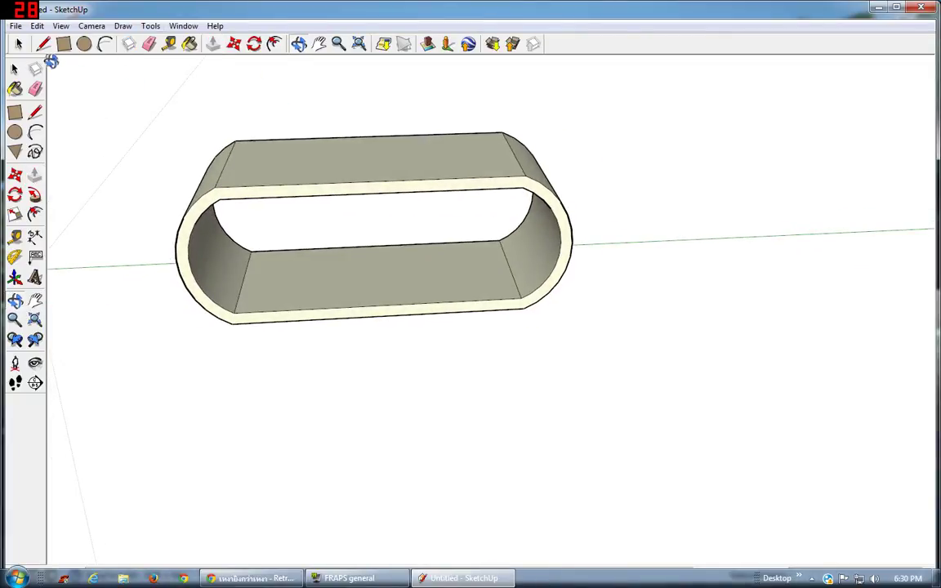
Select the whole ring and soften/smooth its edges at 94.0 degrees
left_click(18, 44)
left_click(301, 161)
double_click(302, 161)
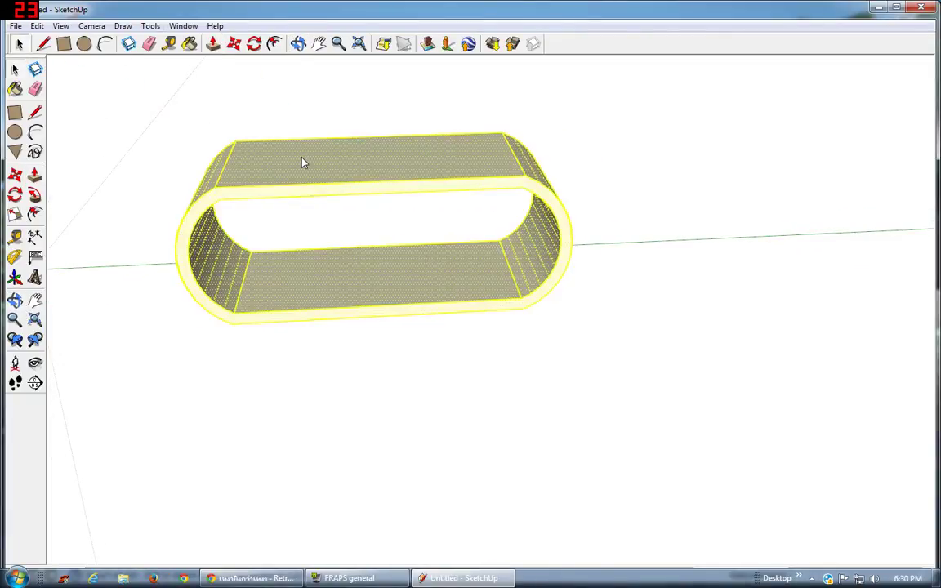
right_click(302, 160)
left_click(327, 358)
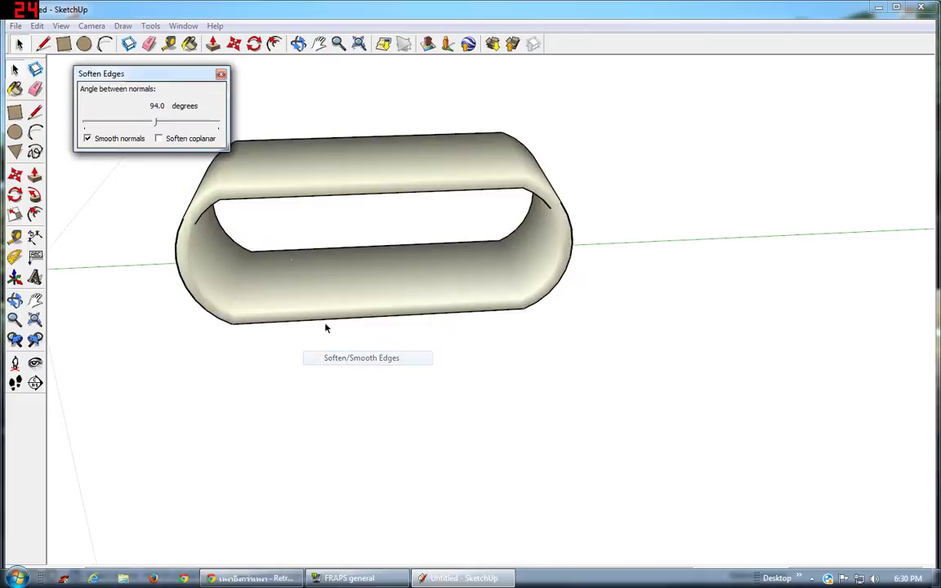
left_click(221, 75)
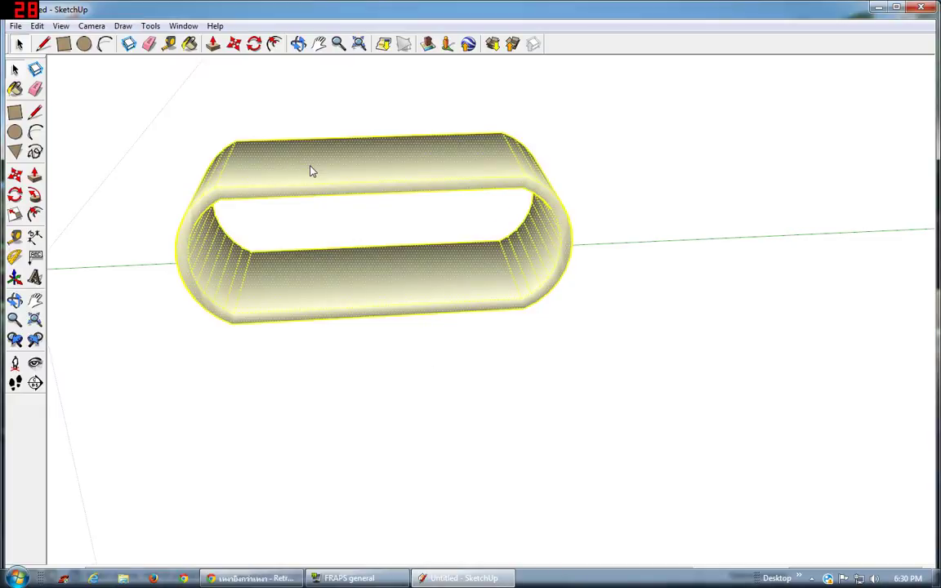
Make the ring a single group and orbit around it
right_click(310, 169)
left_click(369, 276)
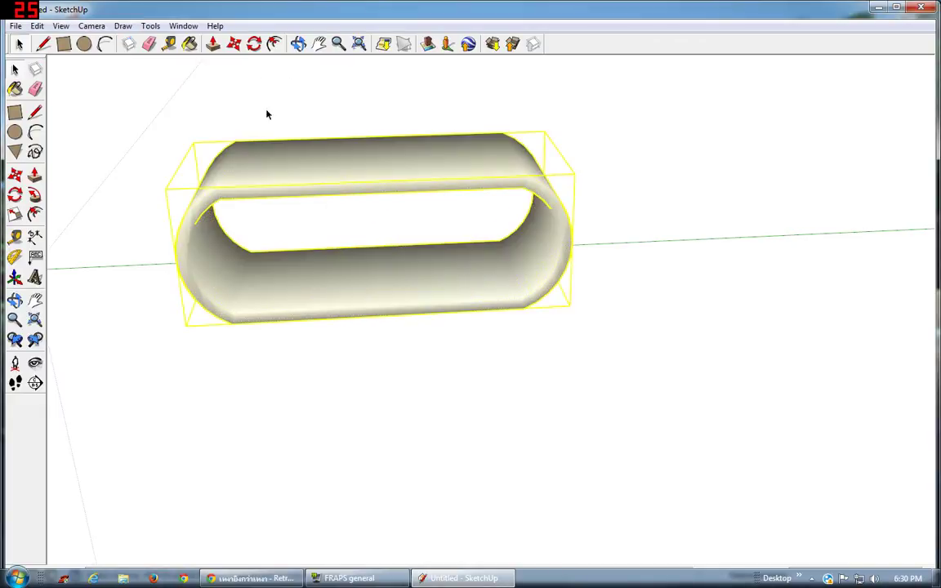
left_click(539, 349)
middle_click_drag(539, 350, 312, 98)
left_click(318, 43)
Move the ring group to the right and down
left_click_drag(445, 135, 425, 157)
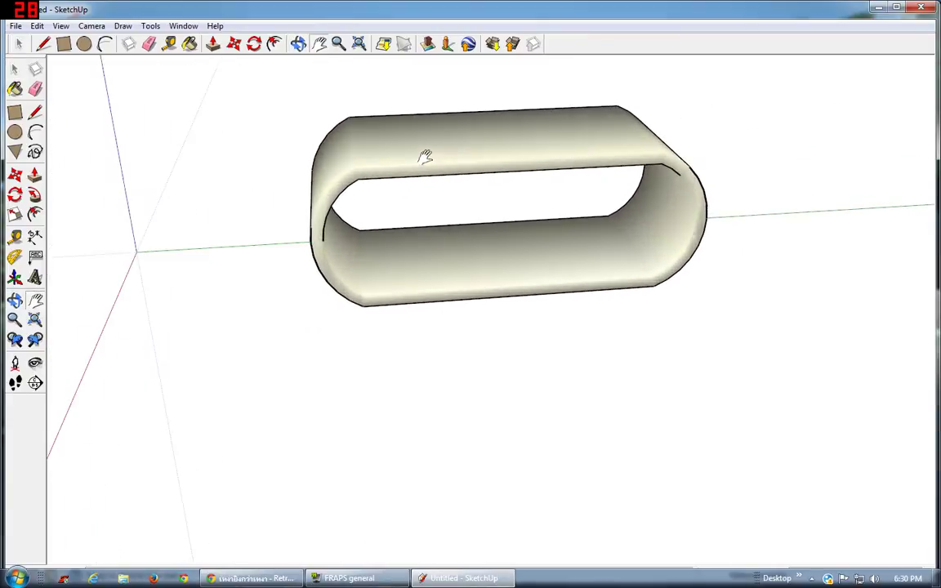
left_click(296, 44)
mouse_move(493, 145)
left_mouse_down()
mouse_move(491, 174)
mouse_move(416, 149)
mouse_move(386, 154)
left_mouse_up()
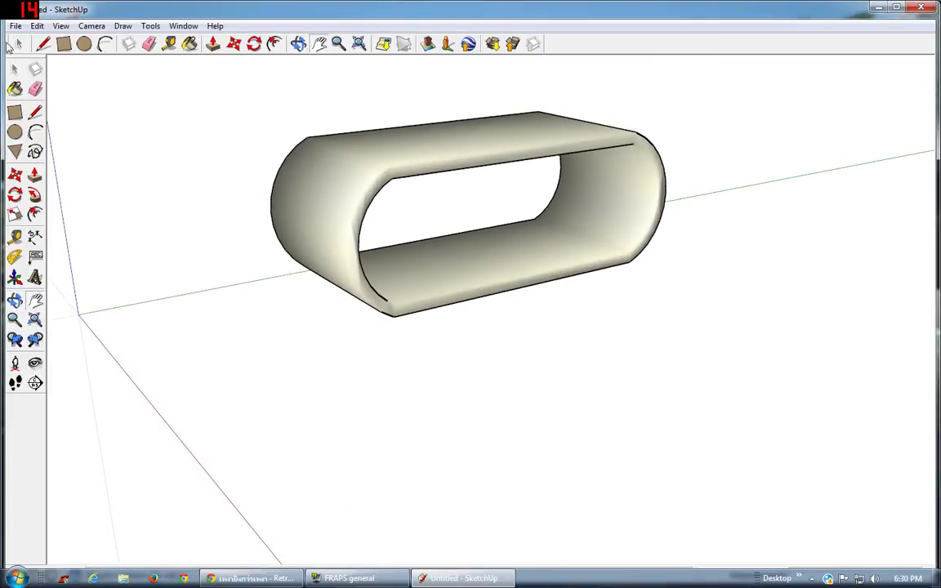
left_click(18, 44)
left_click(445, 161)
left_click(234, 43)
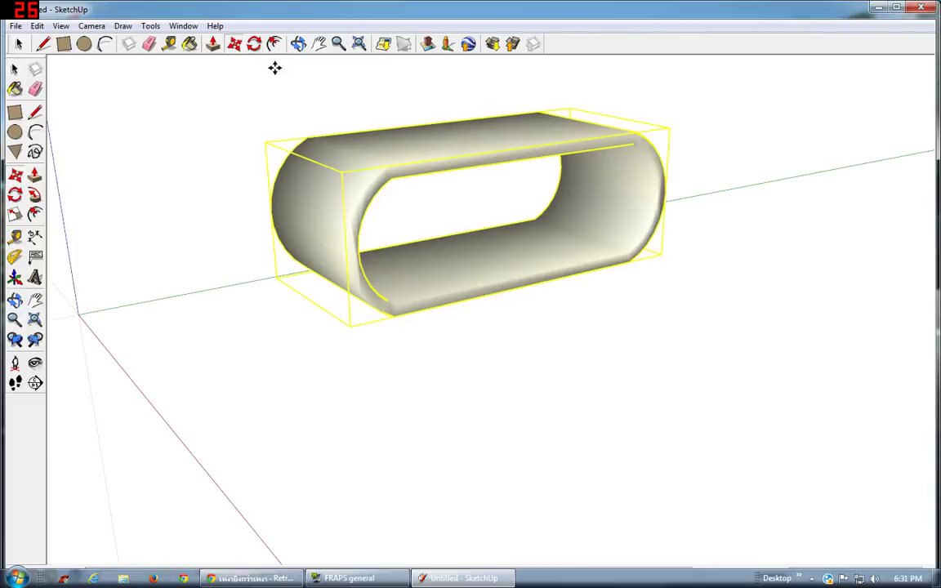
left_click_drag(490, 165, 608, 208)
Deselect the ring and orbit and pan so it sits at the right of the view
key("o")
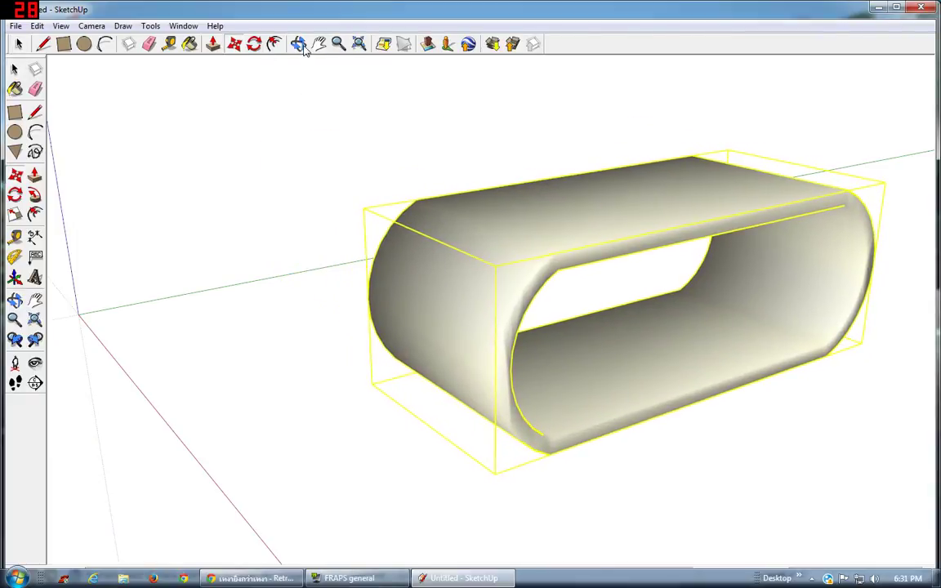
mouse_move(500, 268)
left_mouse_down()
mouse_move(684, 236)
mouse_move(672, 293)
mouse_move(551, 243)
mouse_move(342, 216)
mouse_move(129, 103)
left_mouse_up()
key("space")
left_click(412, 125)
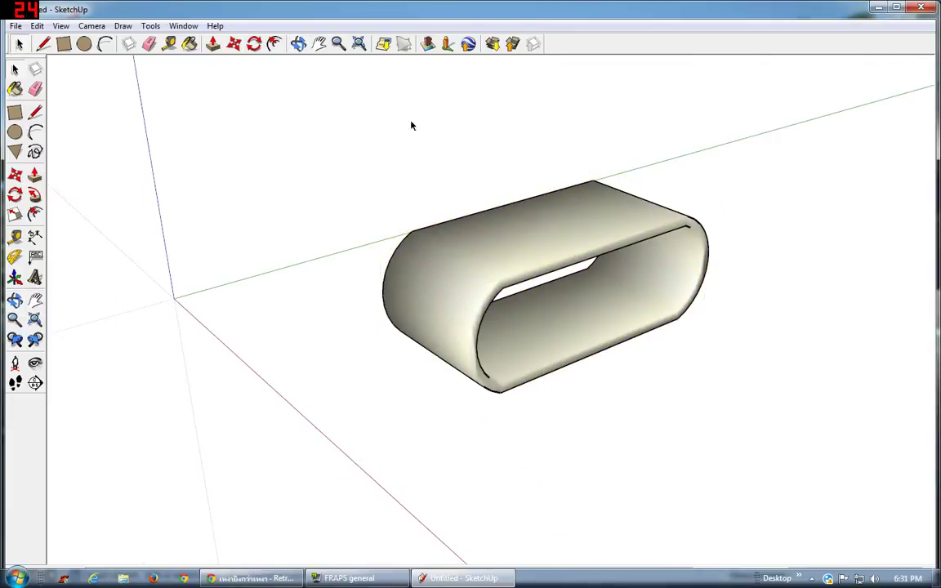
mouse_move(313, 65)
left_mouse_down()
mouse_move(141, 258)
mouse_move(402, 253)
left_mouse_up()
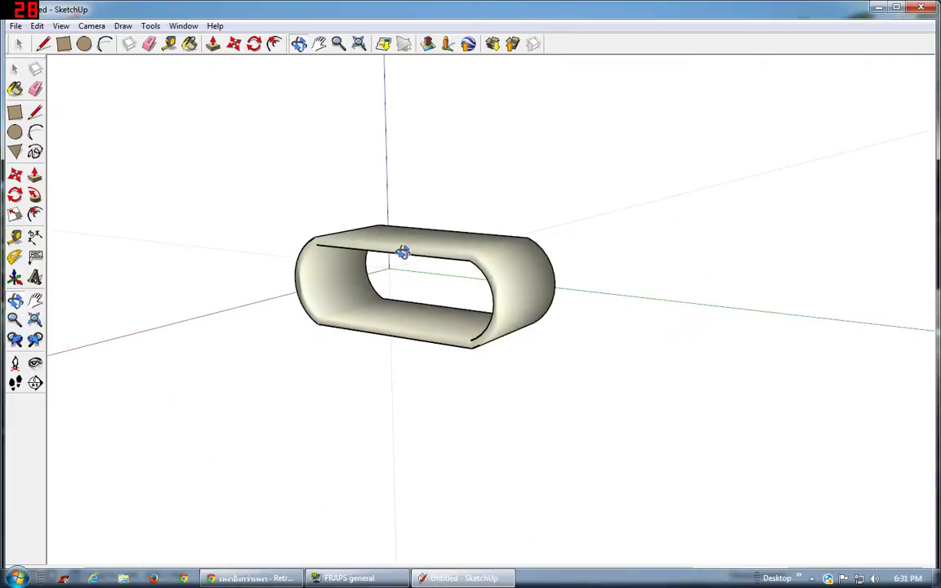
left_click(318, 44)
left_click_drag(383, 347, 606, 296)
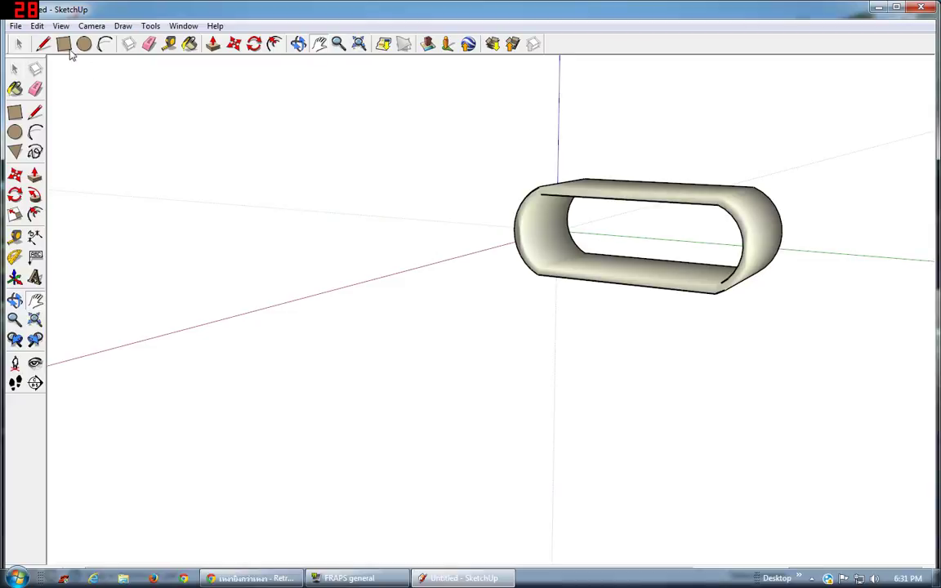
Undo the old rectangle and reframe the view to look down on the ring
left_click(239, 317)
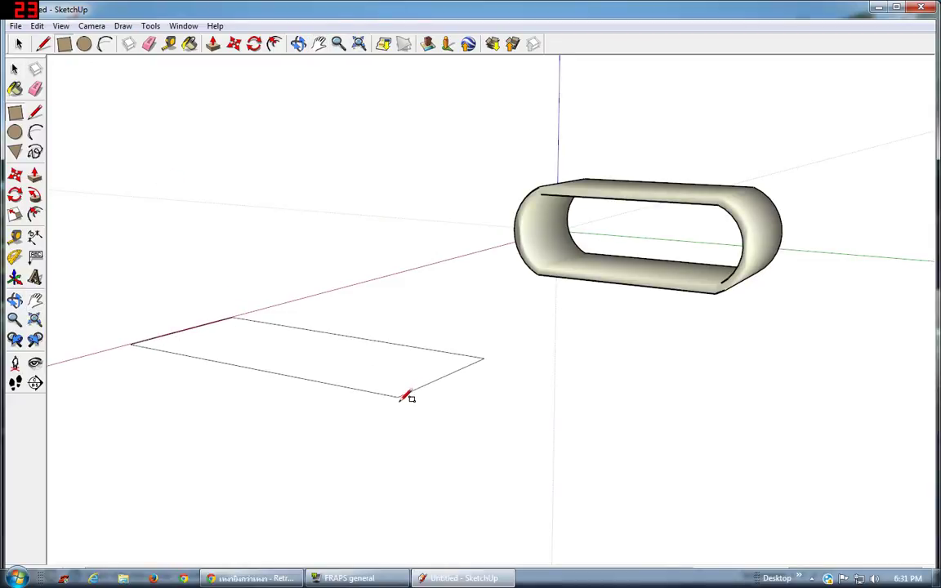
left_click(398, 402)
left_click(298, 44)
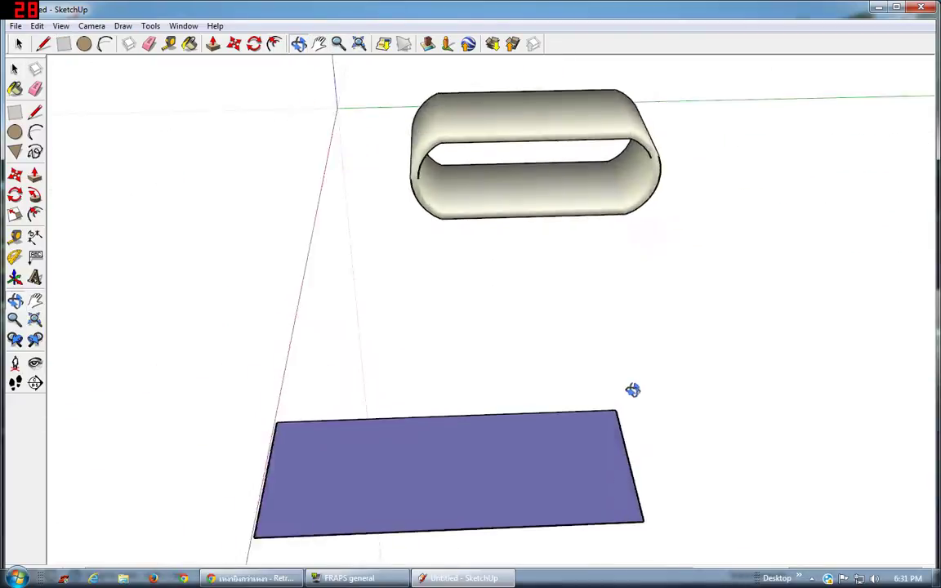
mouse_move(632, 388)
left_mouse_down()
mouse_move(567, 292)
mouse_move(538, 284)
mouse_move(268, 312)
mouse_move(290, 305)
mouse_move(203, 300)
mouse_move(222, 298)
mouse_move(275, 51)
left_mouse_up()
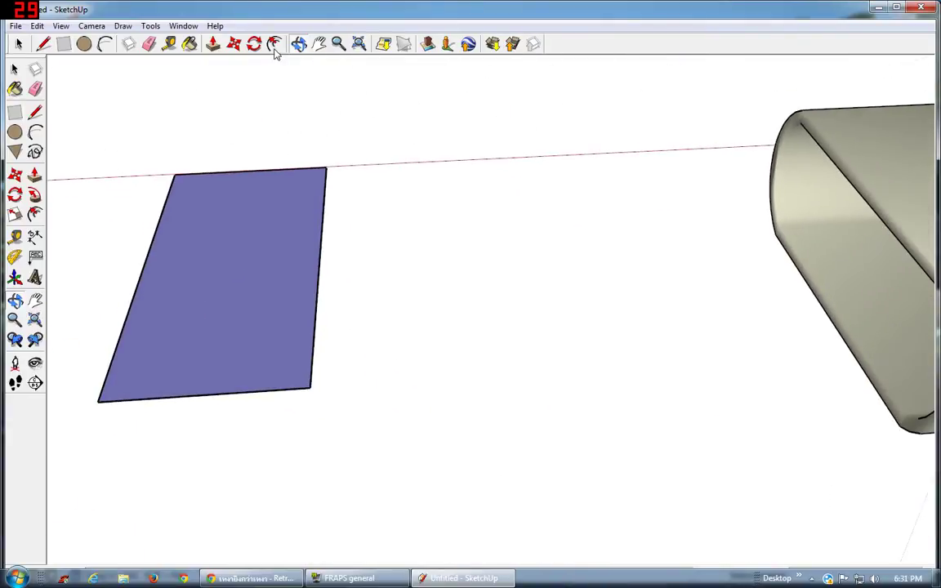
left_click(275, 45)
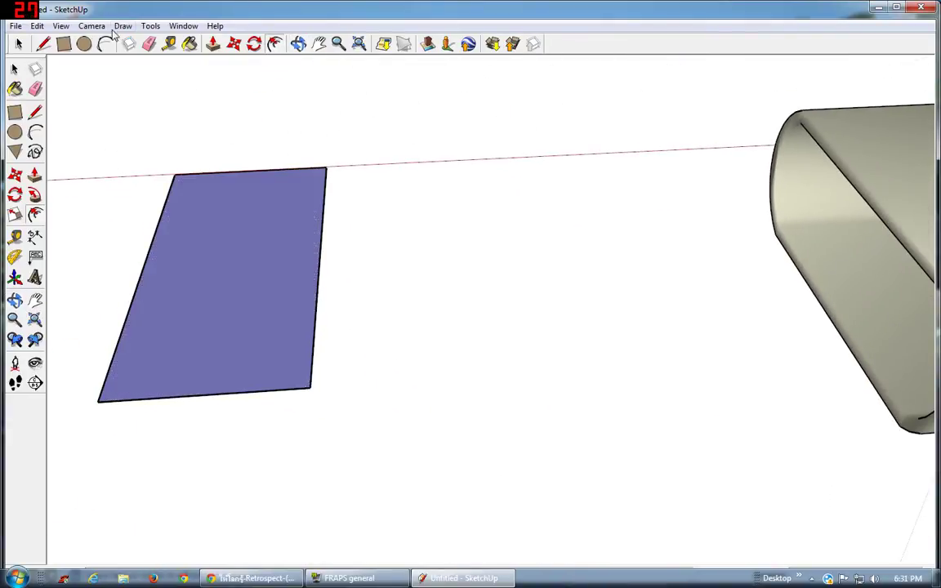
key("ctrl+z")
middle_click_drag(369, 126, 485, 149)
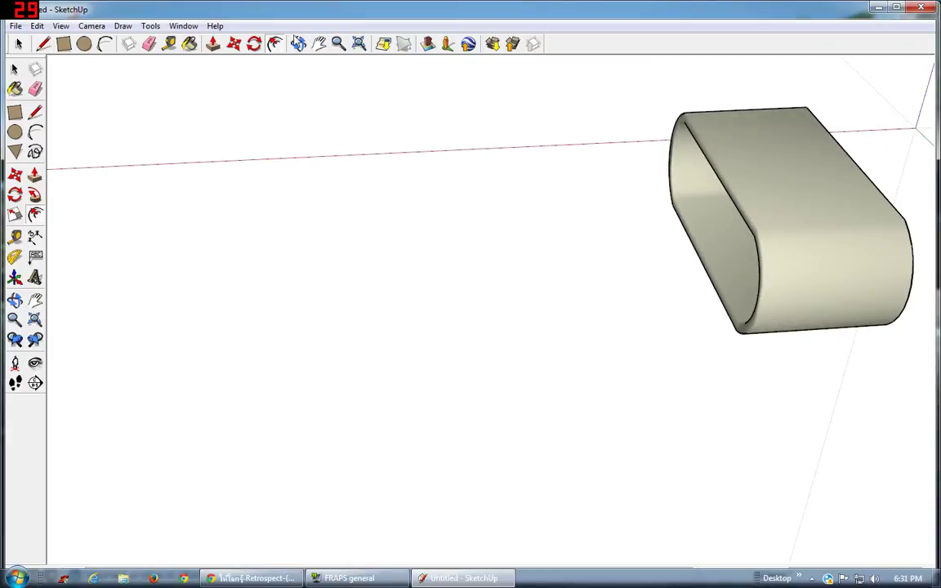
left_click(318, 43)
mouse_move(409, 130)
left_mouse_down()
mouse_move(346, 223)
mouse_move(359, 105)
left_mouse_up()
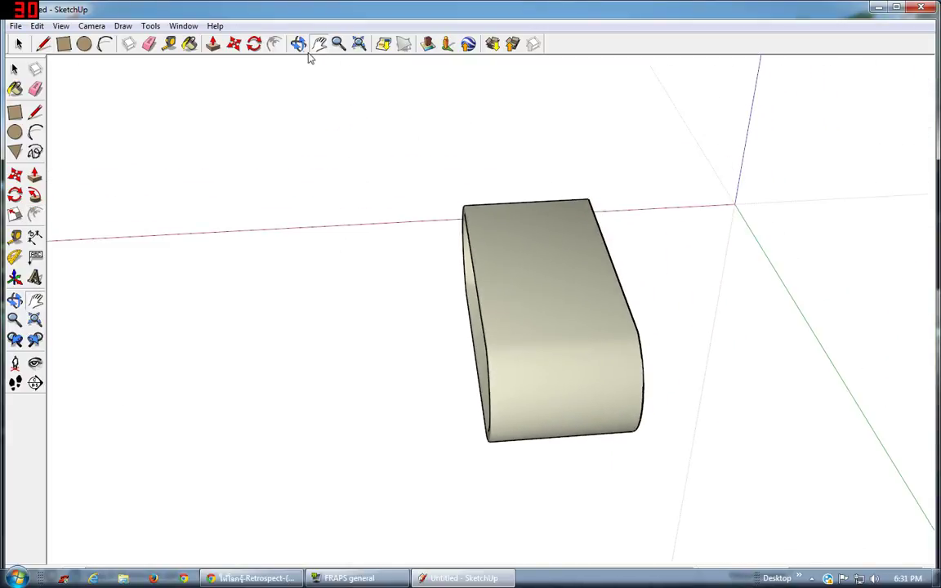
left_click(298, 43)
left_click_drag(350, 291, 126, 89)
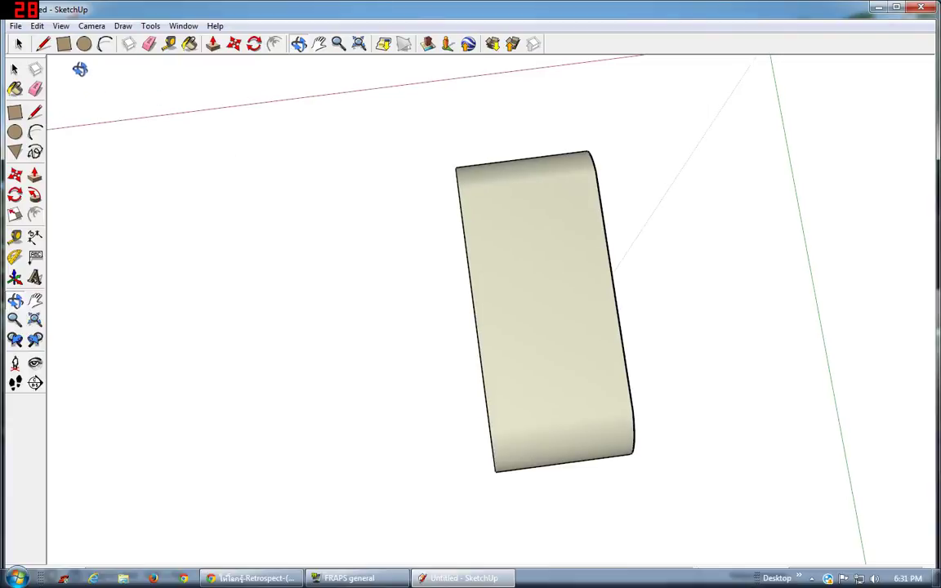
Draw a new rectangle left of the ring with a half-disc arc on its right edge
left_click(65, 44)
left_click(275, 199)
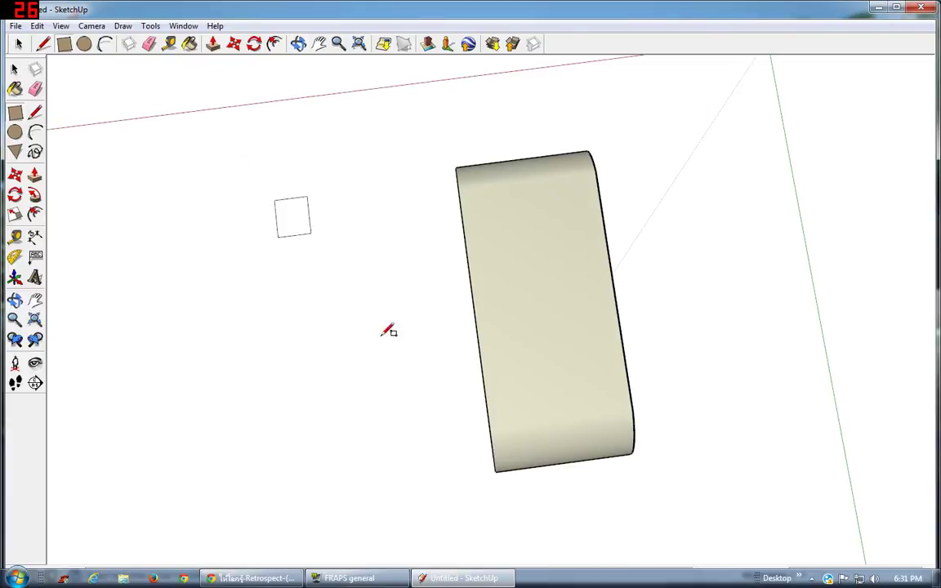
left_click(435, 477)
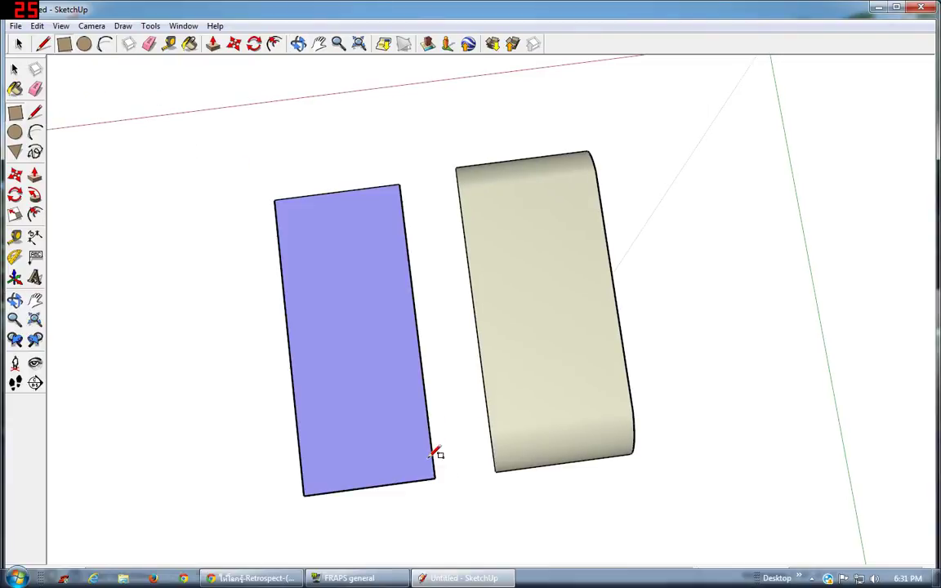
left_click(103, 46)
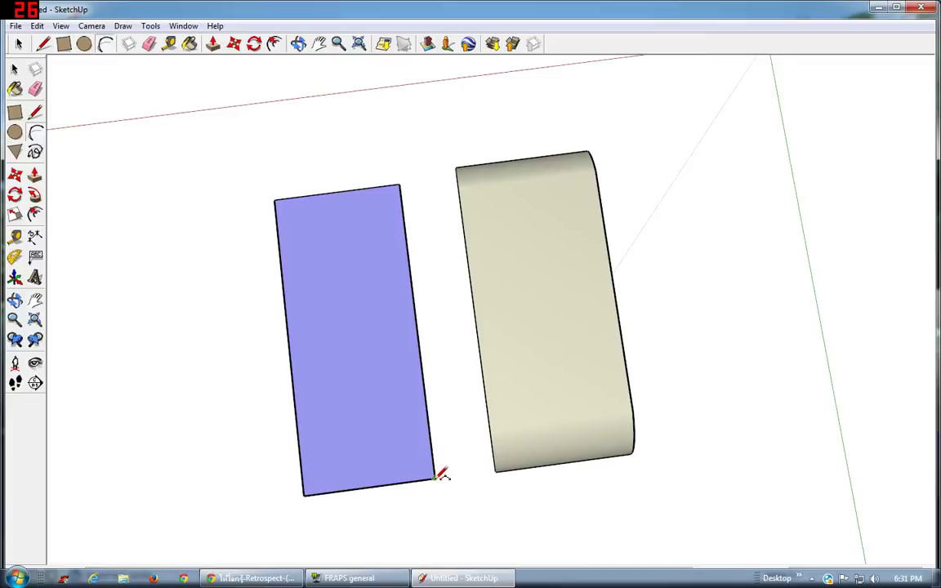
left_click(441, 336)
left_click(466, 338)
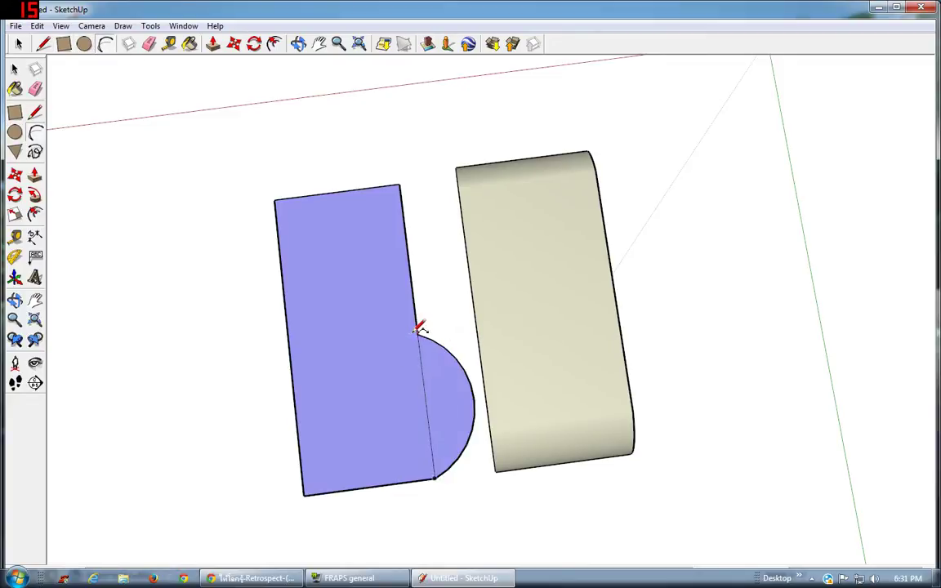
Cut a concave curve from the top edge, deleting the sliver and the half-disc's dividing edge
left_click(355, 191)
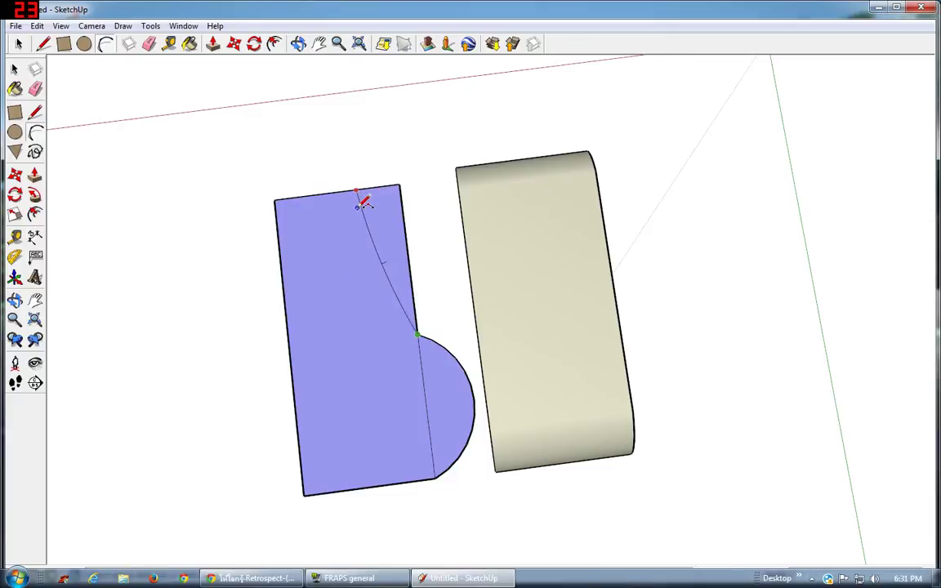
left_click(361, 204)
left_click(13, 42)
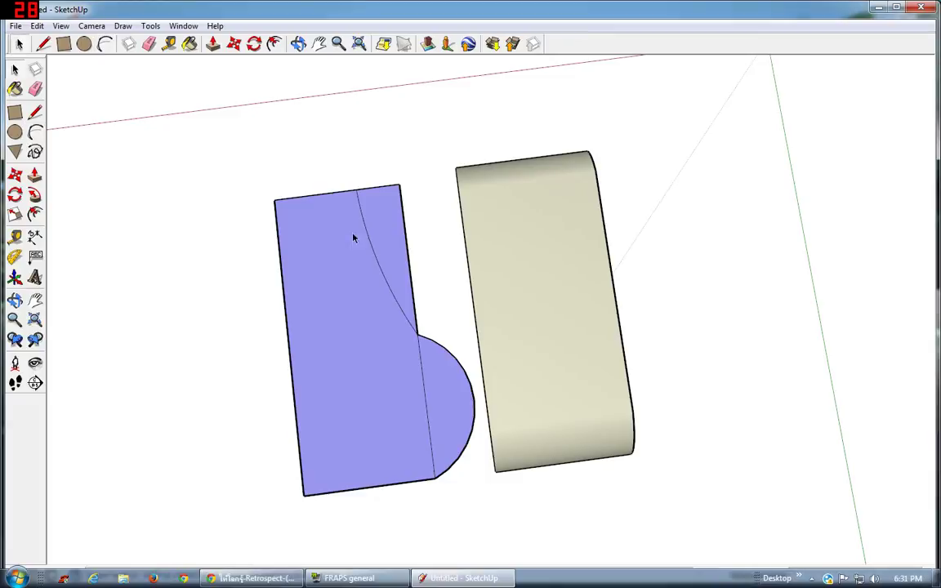
key("Delete")
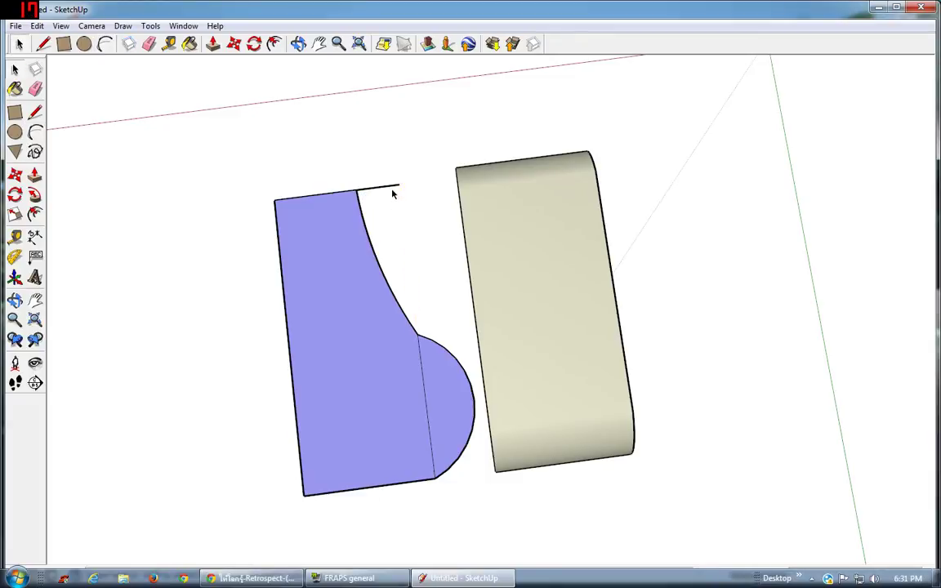
left_click(421, 369)
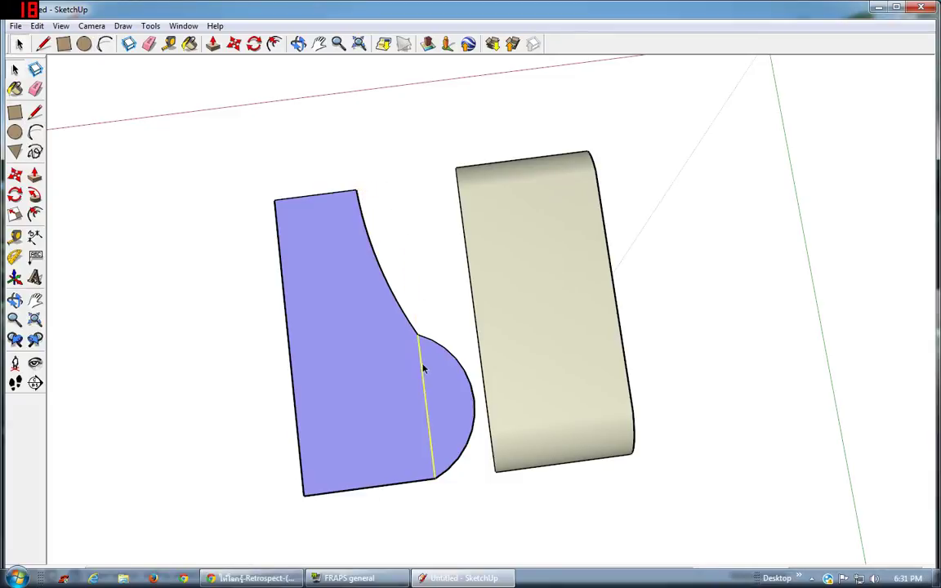
key("Delete")
left_click(212, 44)
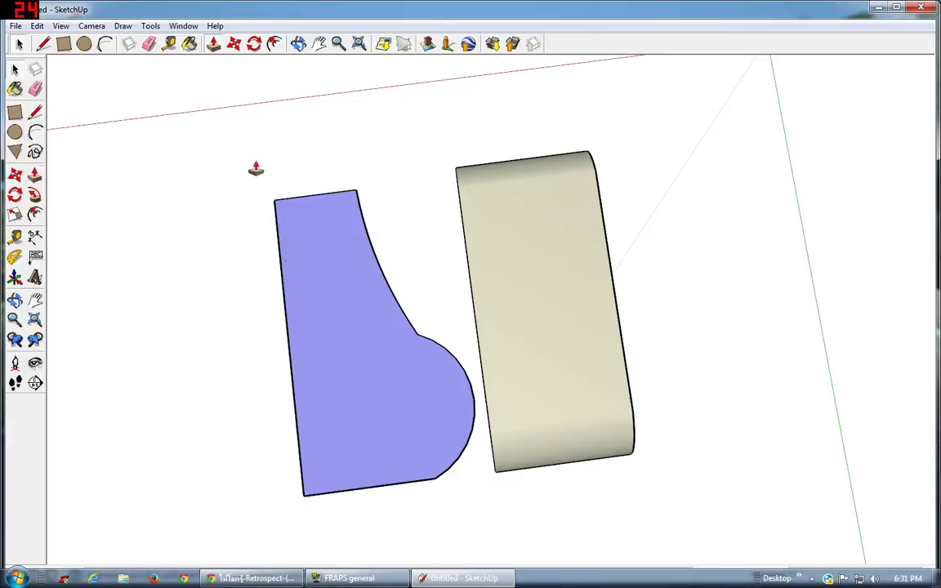
scroll(261, 61, "down", 3)
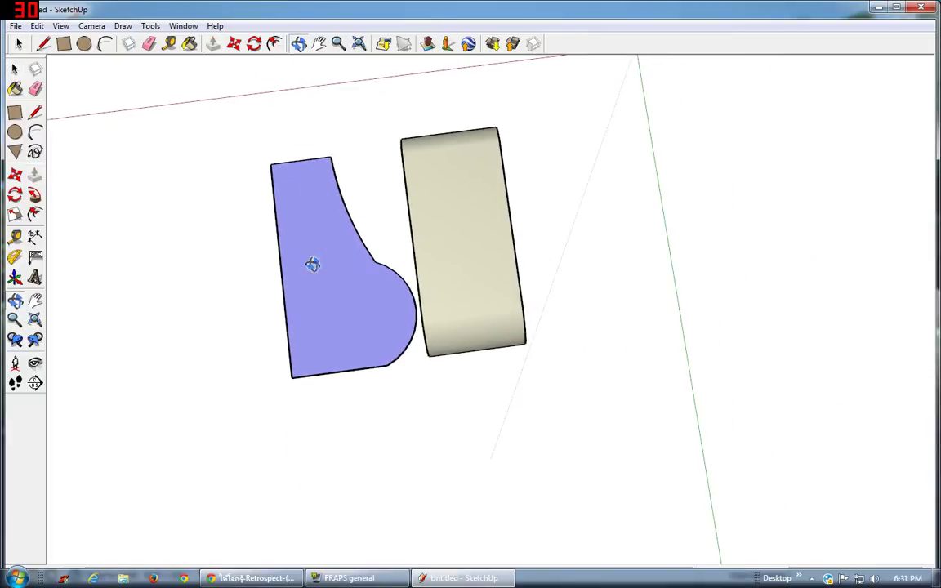
Pull the piano face up into a slab
mouse_move(313, 265)
middle_mouse_down()
mouse_move(326, 168)
mouse_move(352, 271)
mouse_move(275, 216)
middle_mouse_up()
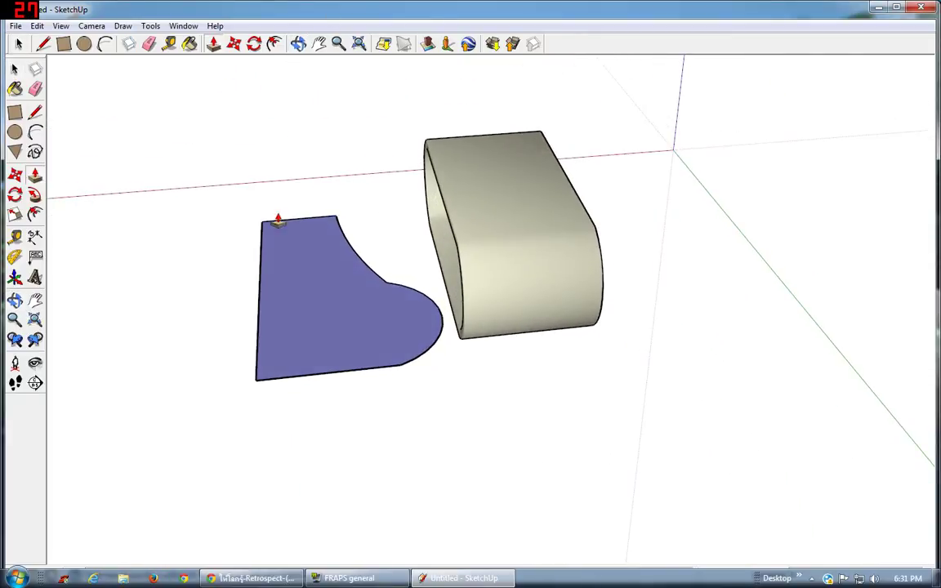
left_click_drag(275, 216, 325, 333)
left_click(324, 333)
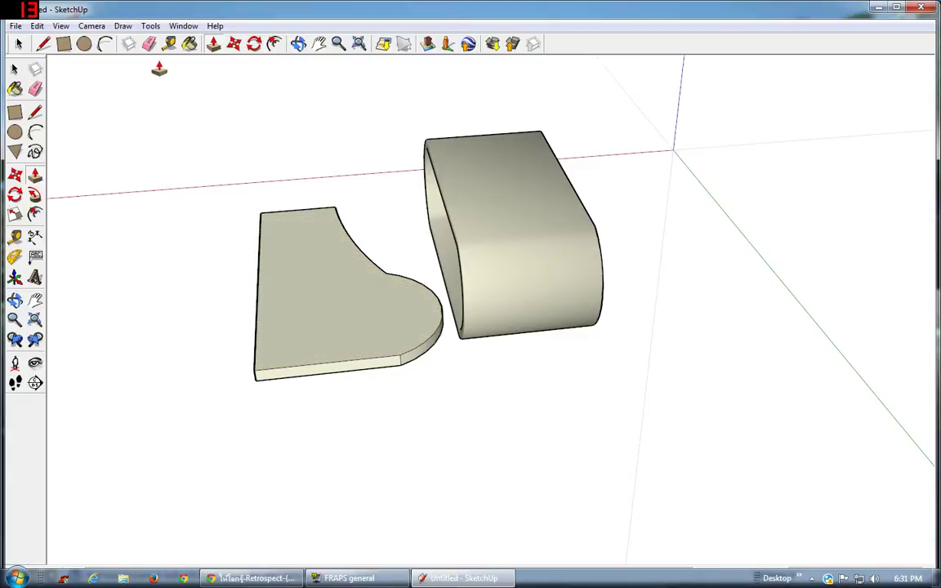
Offset an inset outline on the slab's top, inspect it, then undo to the flat face
left_click(274, 45)
left_click(309, 286)
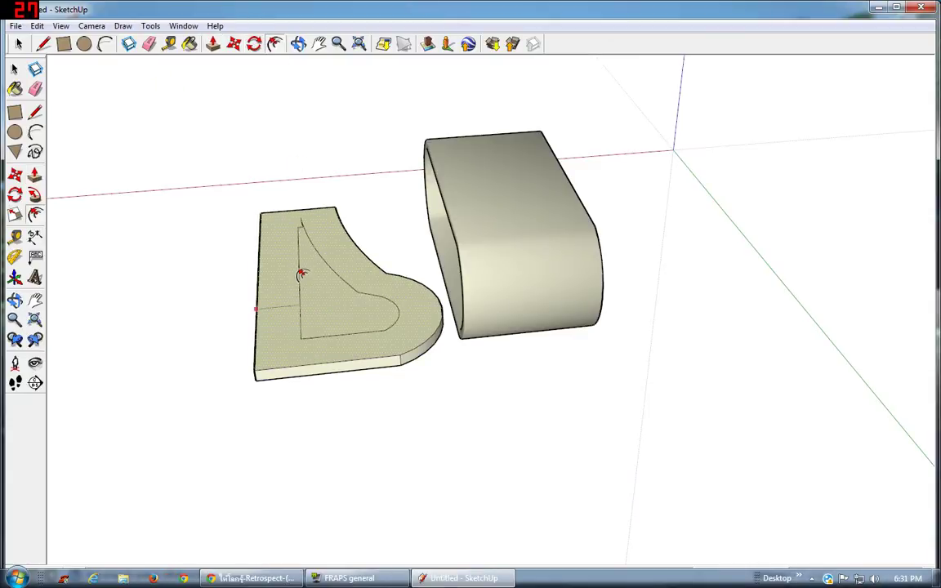
left_click(270, 247)
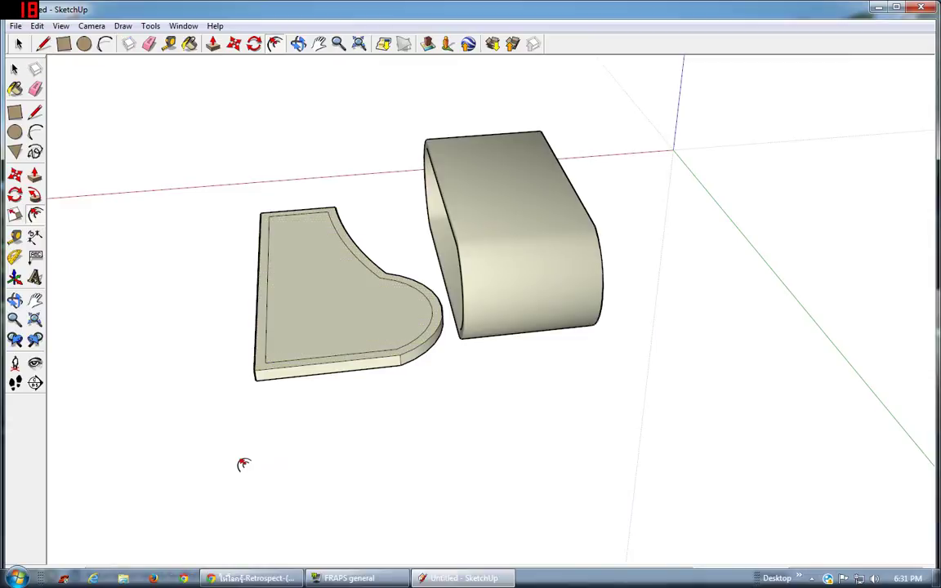
middle_click_drag(274, 151, 282, 113)
left_click(299, 45)
mouse_move(425, 351)
left_mouse_down()
mouse_move(458, 319)
mouse_move(378, 235)
mouse_move(374, 319)
mouse_move(422, 330)
mouse_move(479, 326)
mouse_move(475, 301)
mouse_move(364, 340)
left_mouse_up()
key("ctrl+z")
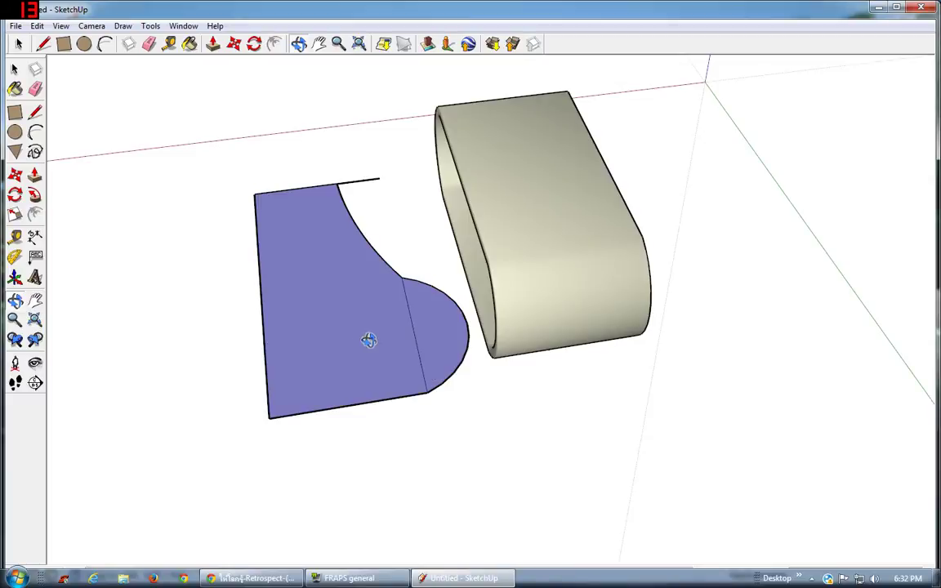
Undo the piano shape and draw a fresh rectangle left of the ring, redrawing it once
key("ctrl+z")
key("ctrl+z")
key("ctrl+z")
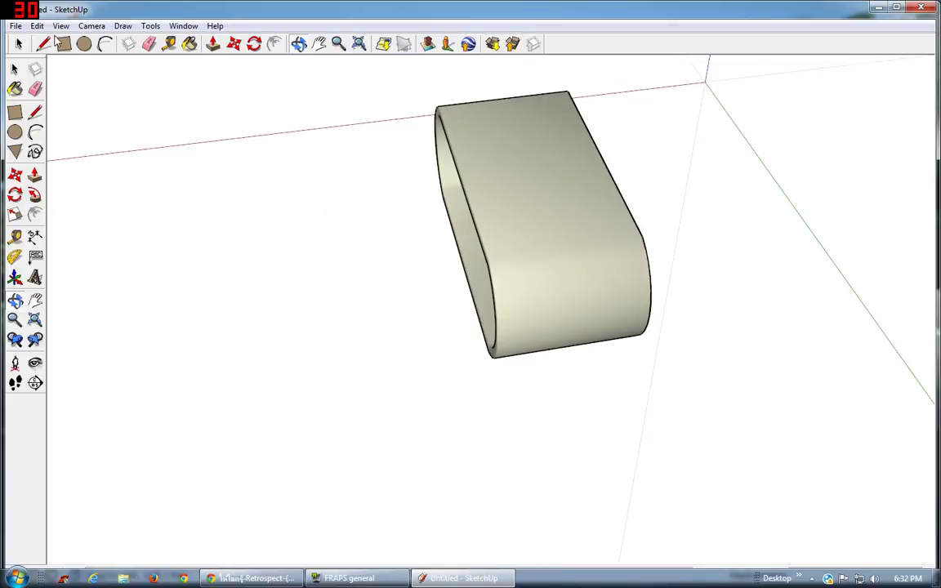
left_click(62, 43)
left_click(251, 198)
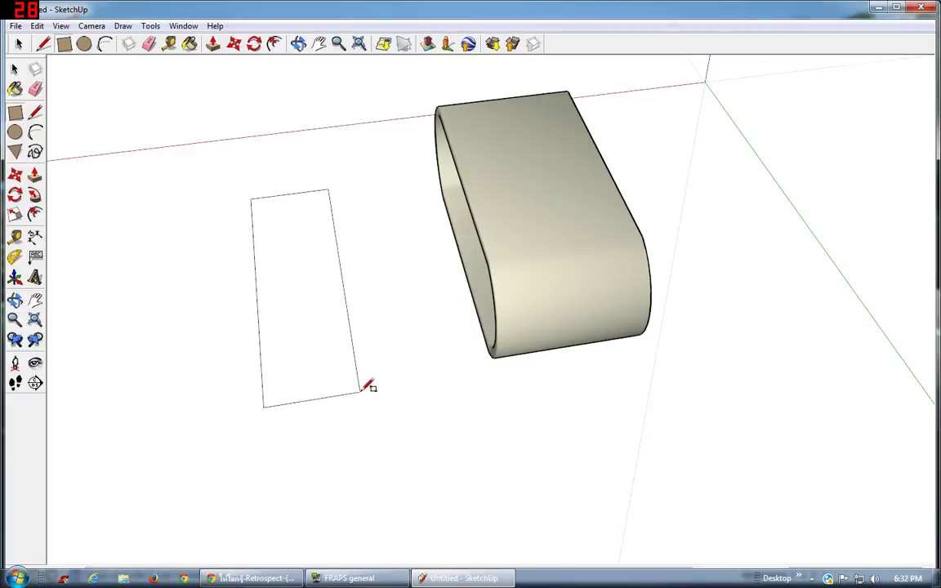
left_click(389, 372)
key("ctrl+z")
left_click(192, 215)
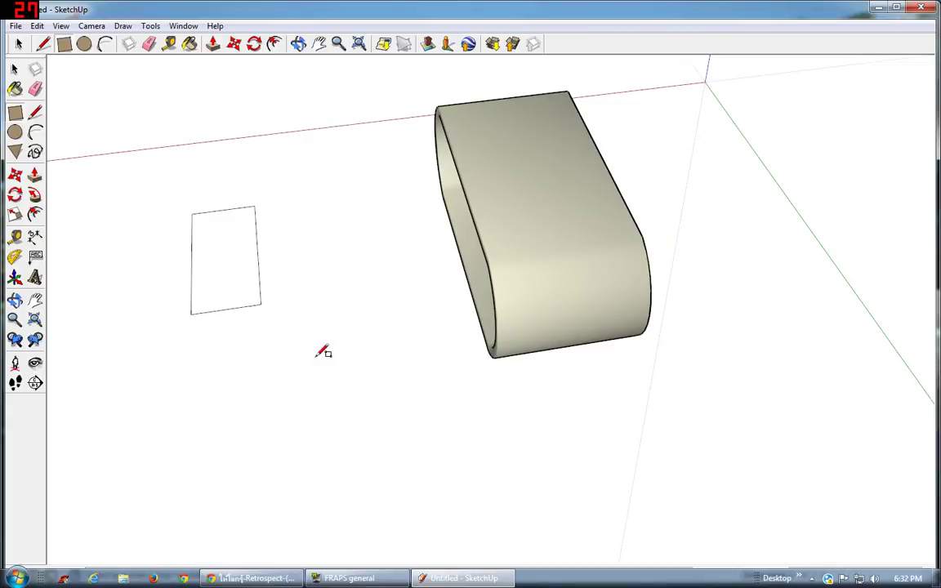
left_click(356, 414)
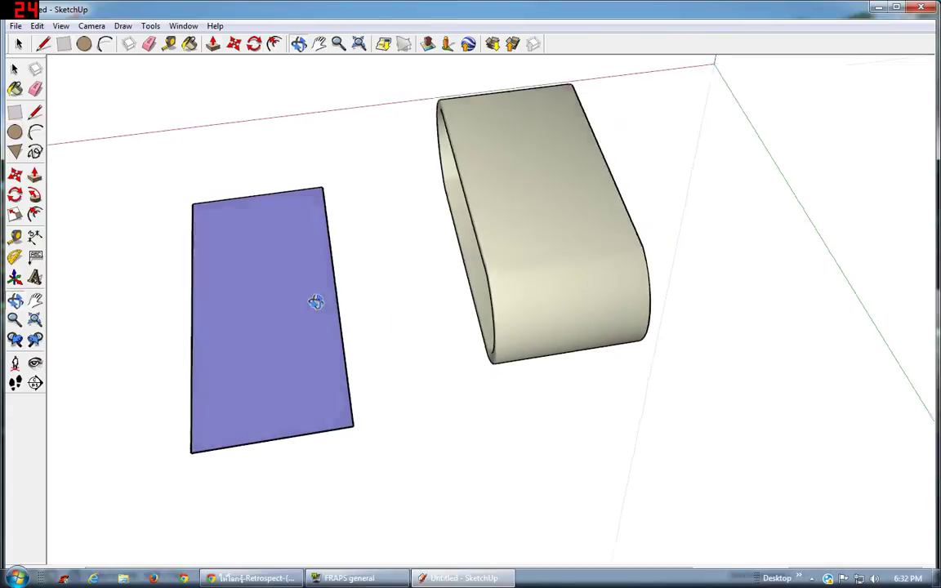
mouse_move(316, 301)
middle_mouse_down()
mouse_move(311, 383)
mouse_move(352, 435)
mouse_move(556, 401)
mouse_move(582, 380)
mouse_move(435, 262)
mouse_move(330, 156)
mouse_move(269, 122)
middle_mouse_up()
Add a large half-disc arc on the rectangle's right edge, redoing the first smaller one
left_click(105, 44)
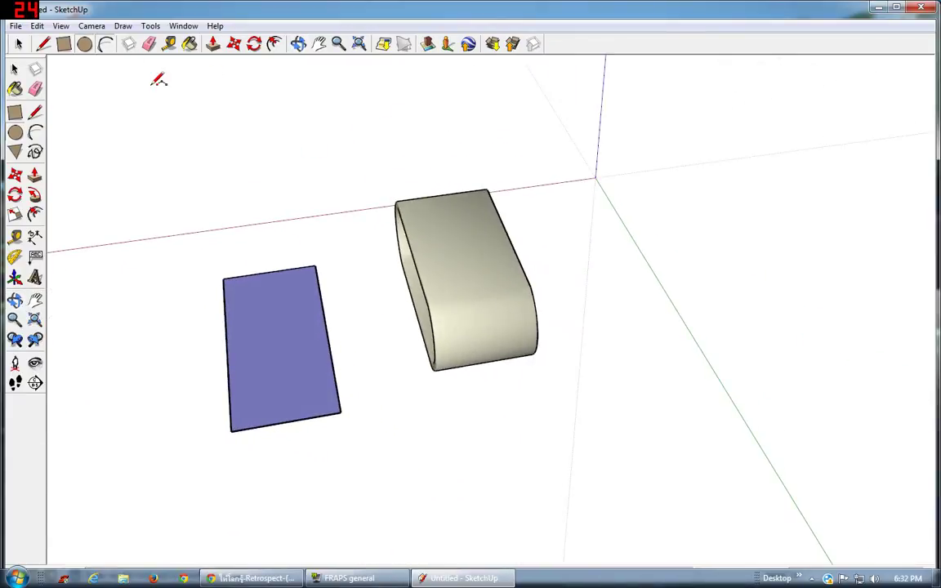
left_click(327, 331)
left_click(375, 328)
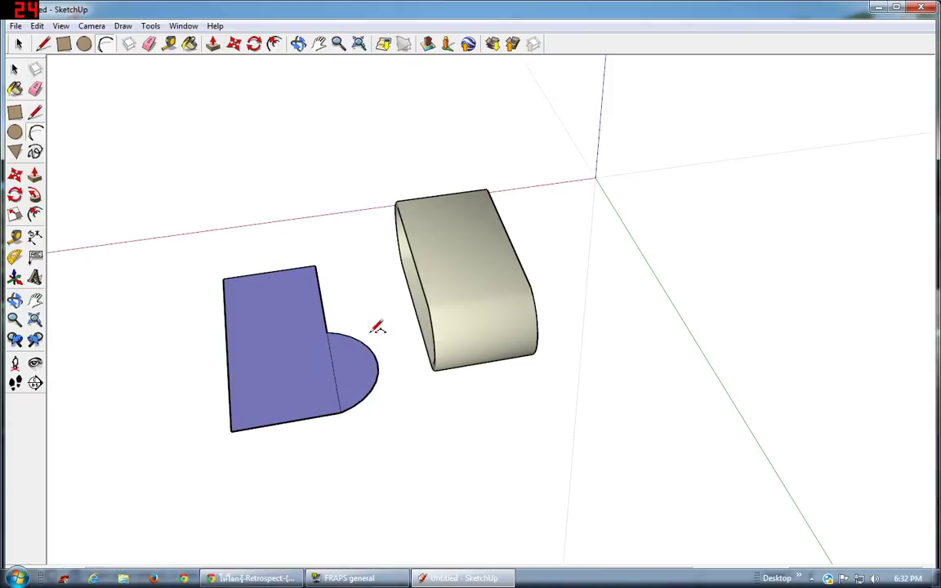
scroll(325, 330, "up", 2)
scroll(322, 302, "up", 2)
key("ctrl+z")
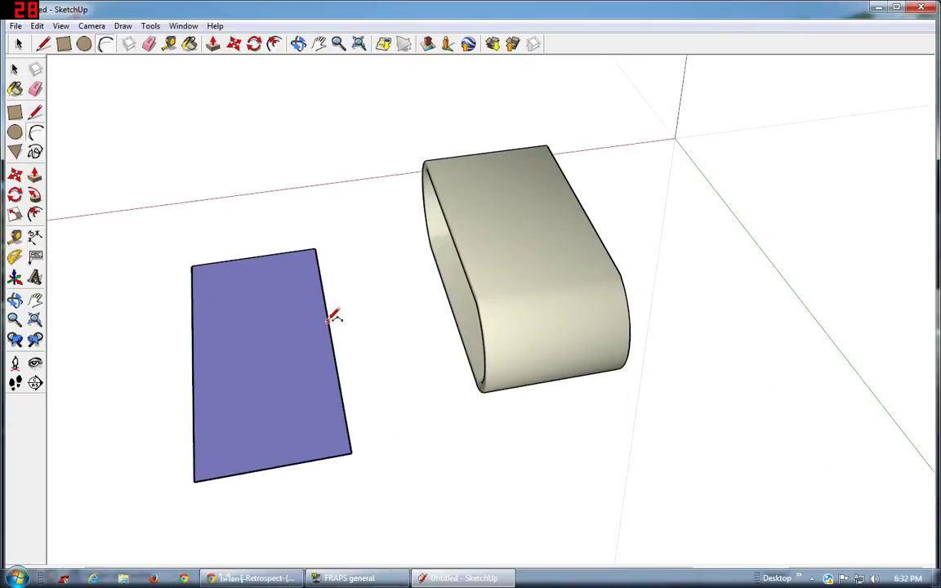
left_click(351, 453)
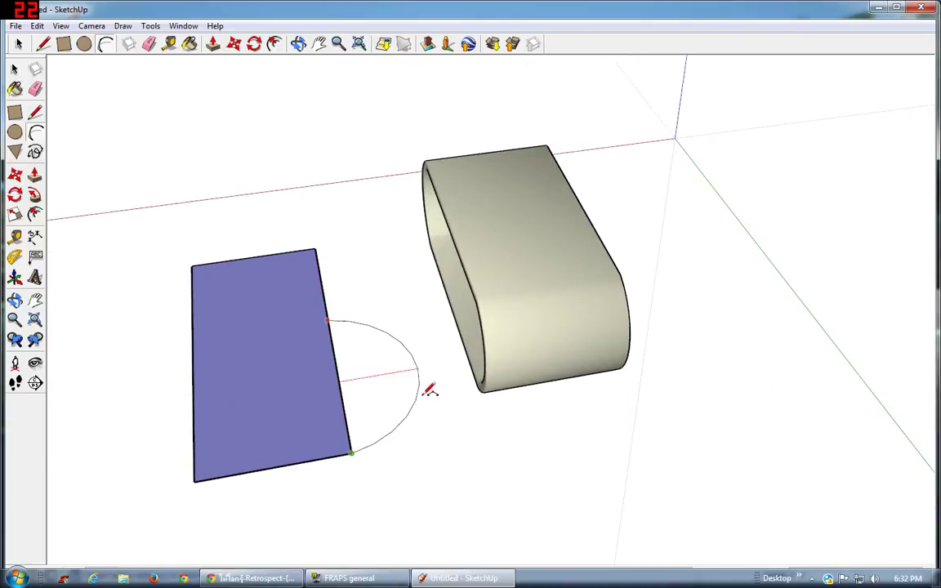
left_click(415, 374)
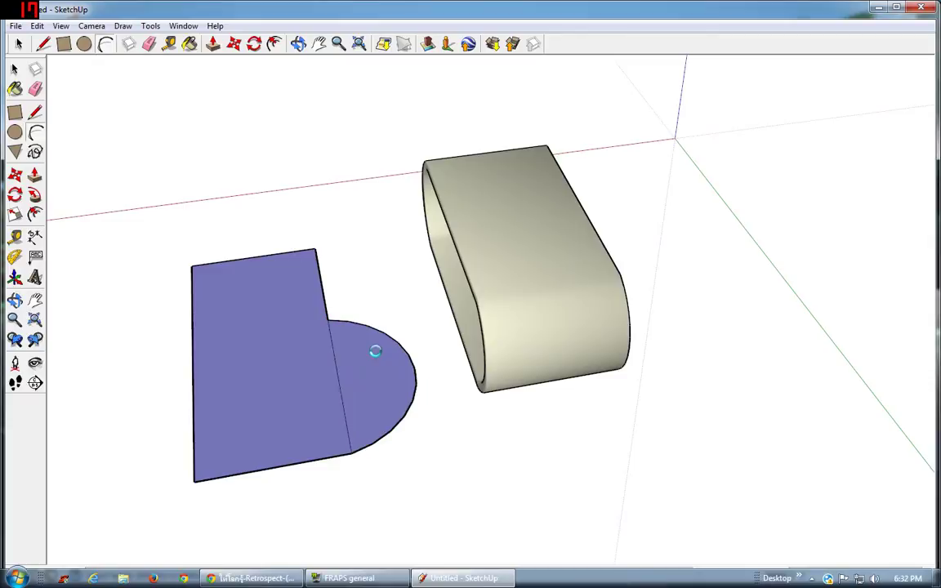
Arc off the top-right corner, then delete the corner face and the dividing line
left_click(277, 254)
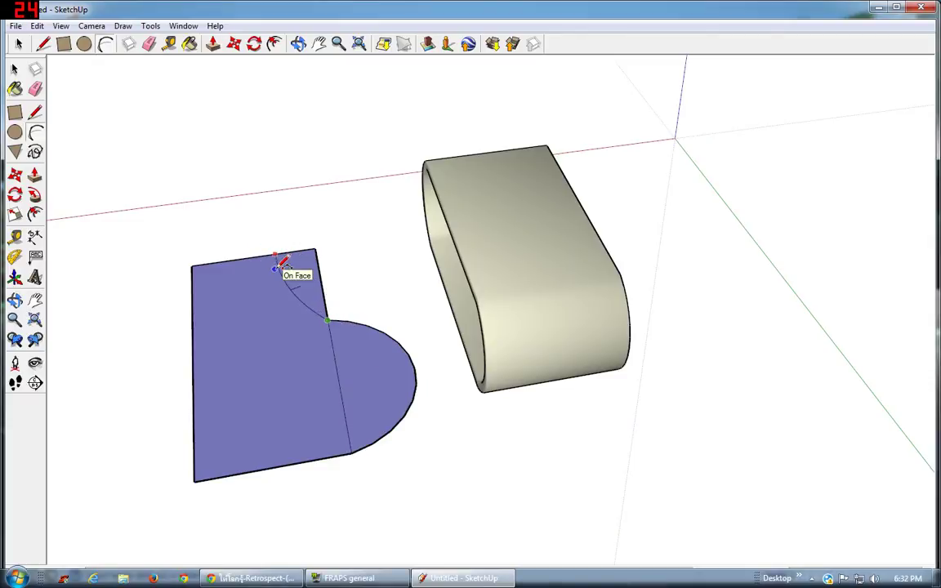
left_click(280, 266)
left_click(18, 43)
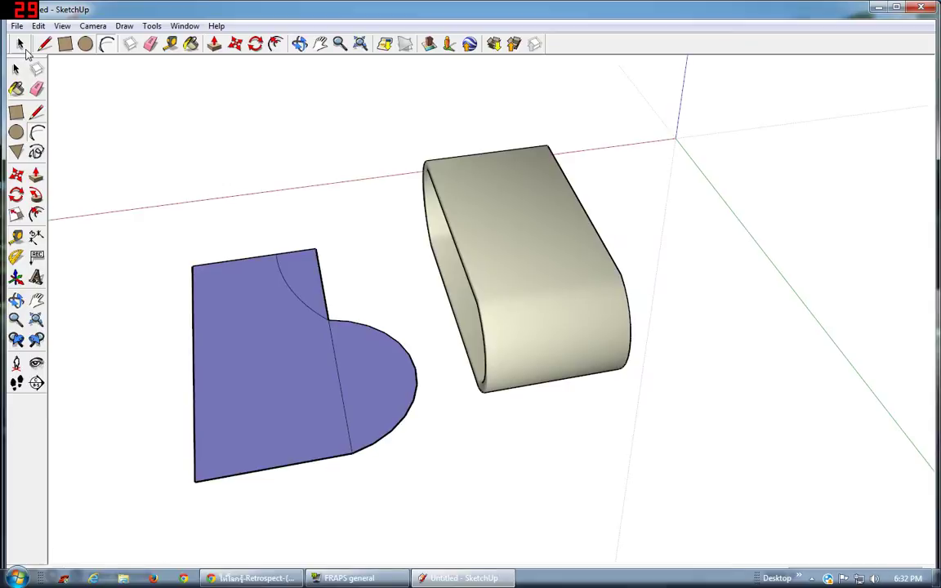
key("Delete")
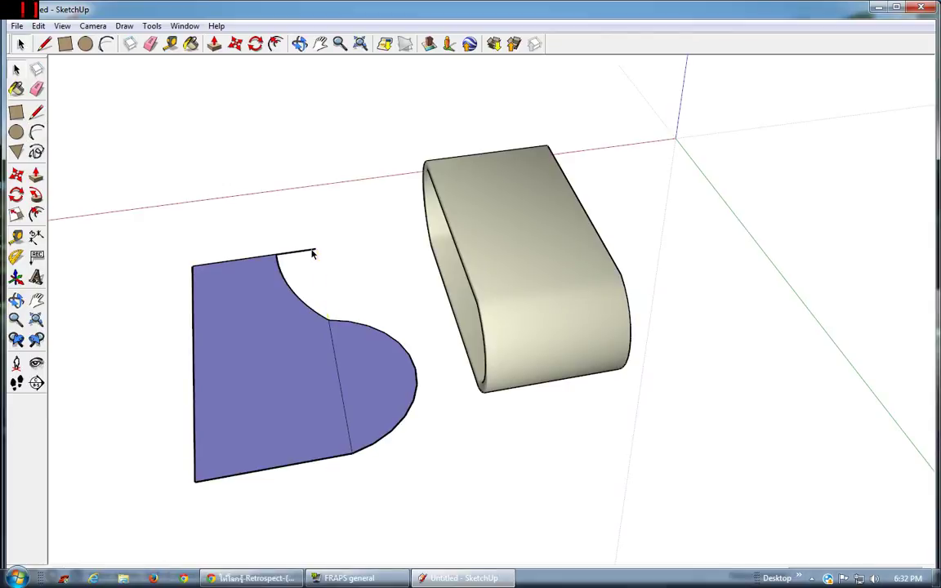
left_click(342, 357)
key("Delete")
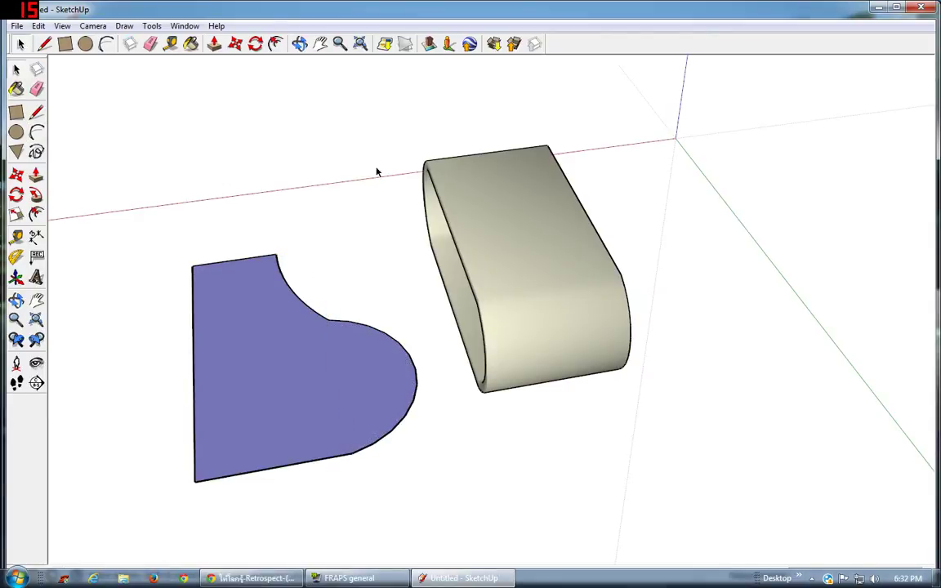
left_click(298, 44)
mouse_move(346, 374)
left_mouse_down()
mouse_move(289, 382)
mouse_move(378, 267)
mouse_move(356, 332)
mouse_move(330, 84)
left_mouse_up()
Push/Pull the piano face into a thin slab and offset an outline inside its top
left_click_drag(361, 245, 454, 279, "shift")
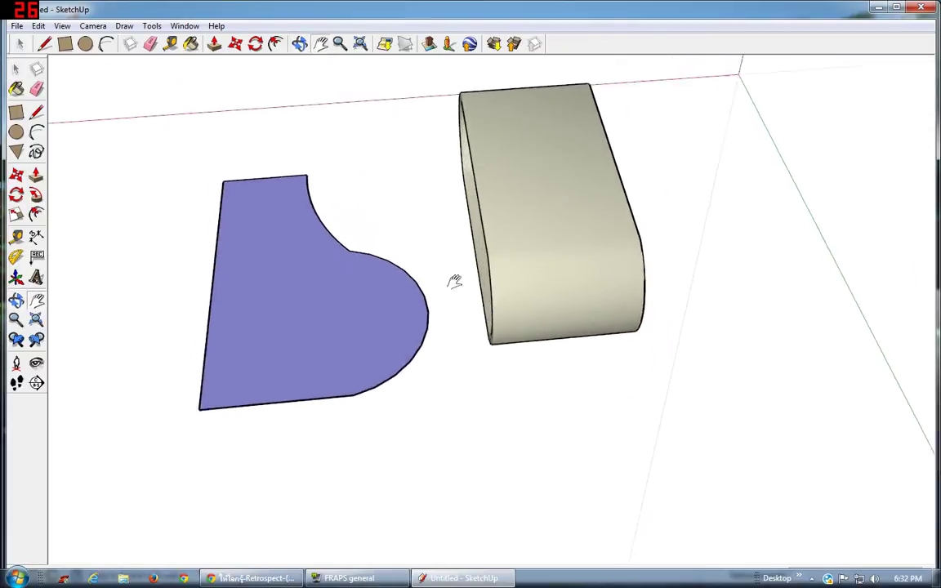
left_click(216, 46)
left_click(269, 184)
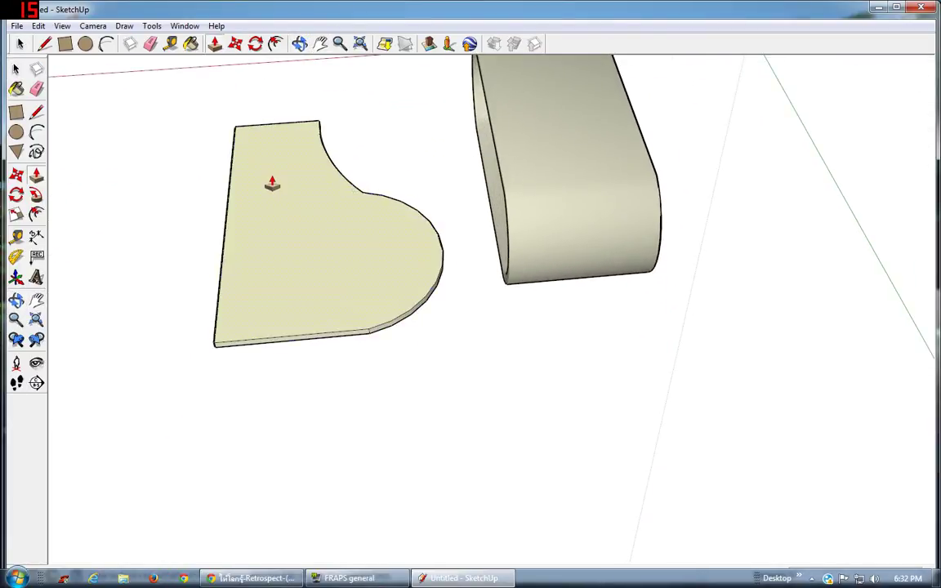
left_click(276, 43)
left_click(249, 189)
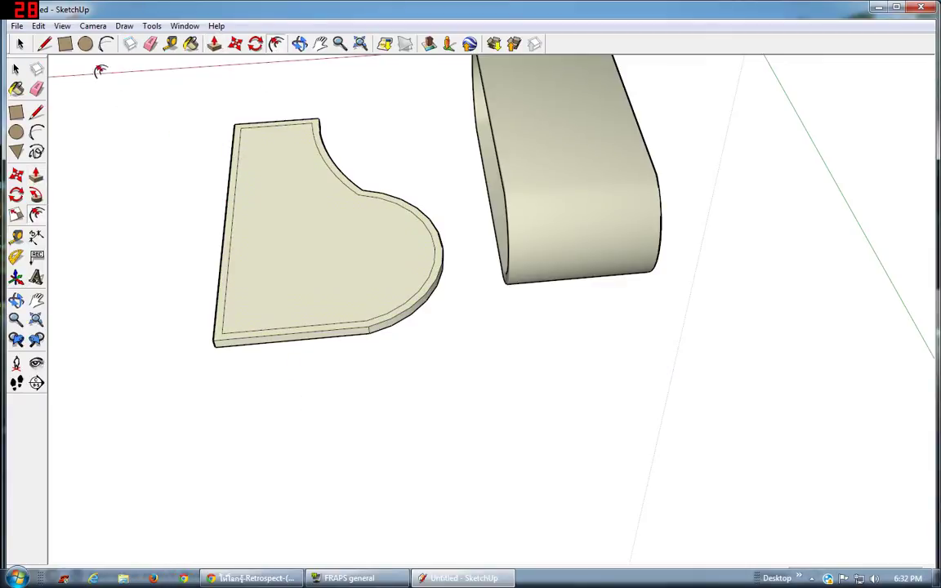
Select the top face with its edges, then deselect the concave and convex curved edges
left_click(22, 43)
double_click(268, 218)
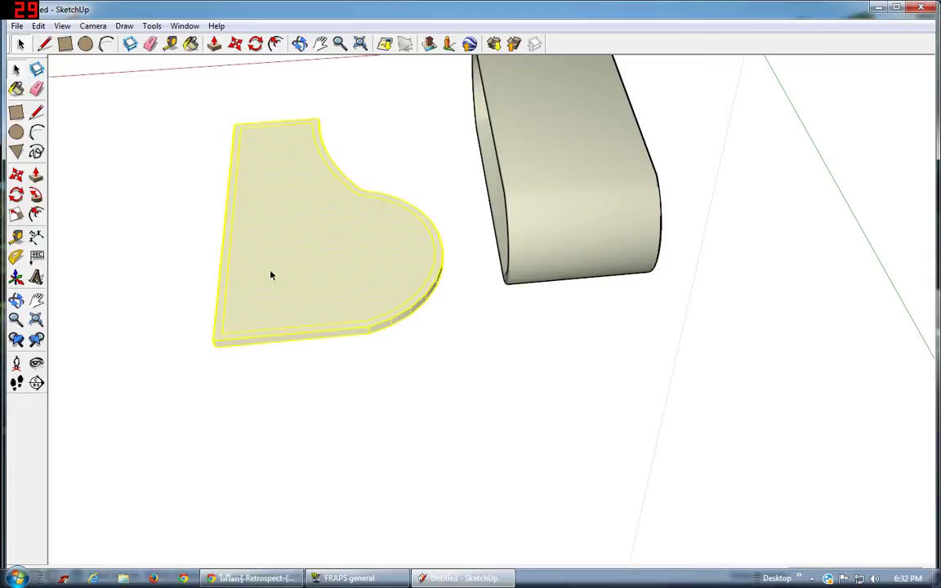
left_click(300, 43)
left_click_drag(431, 254, 447, 227)
scroll(370, 221, "up", 3)
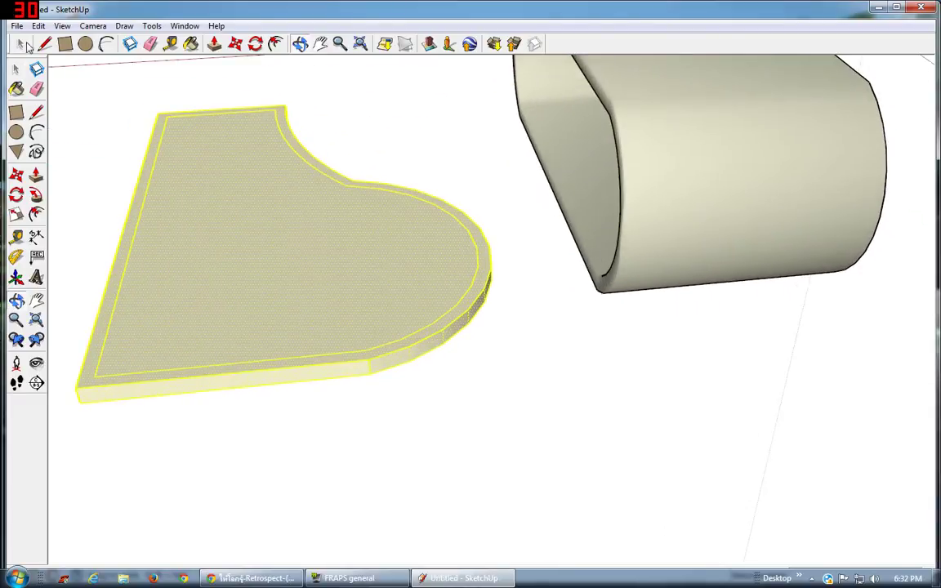
left_click(23, 44)
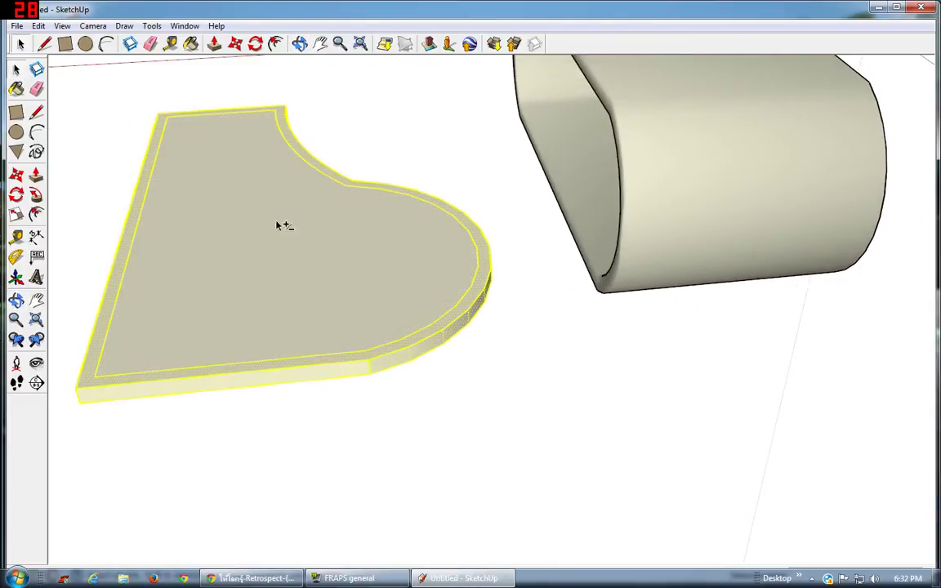
left_click(333, 178, "shift")
left_click(354, 190, "shift")
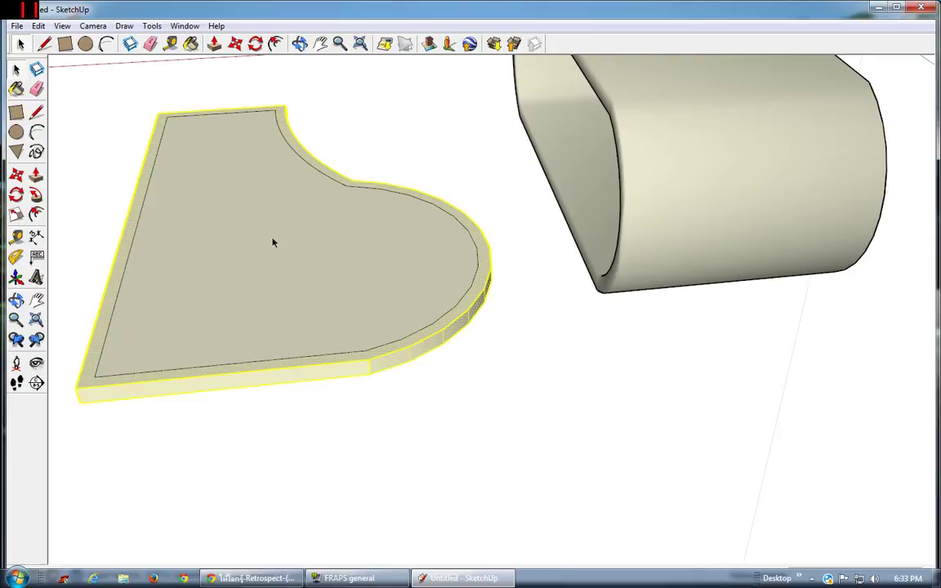
Group the selected piano slab, then double-click the group to edit it
right_click(378, 358)
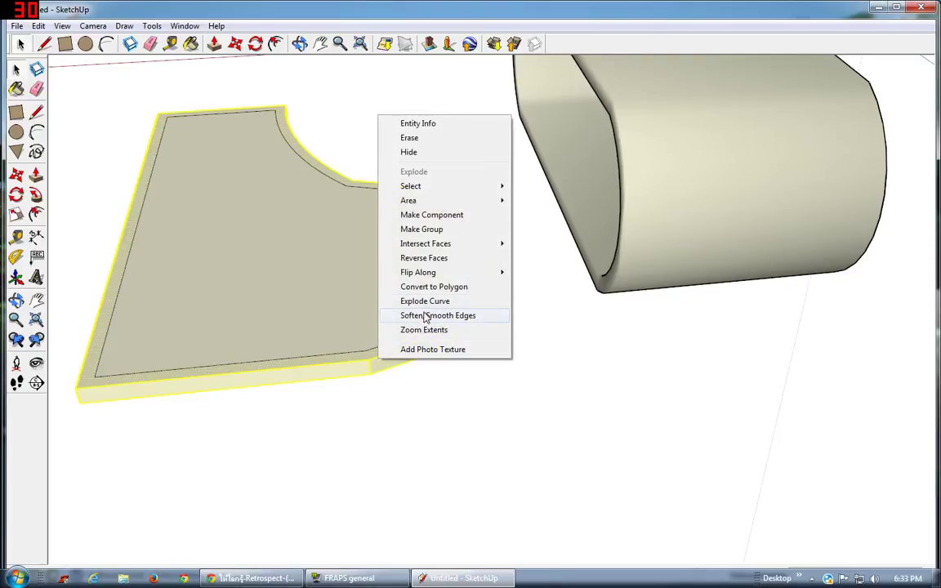
left_click(426, 230)
double_click(298, 251)
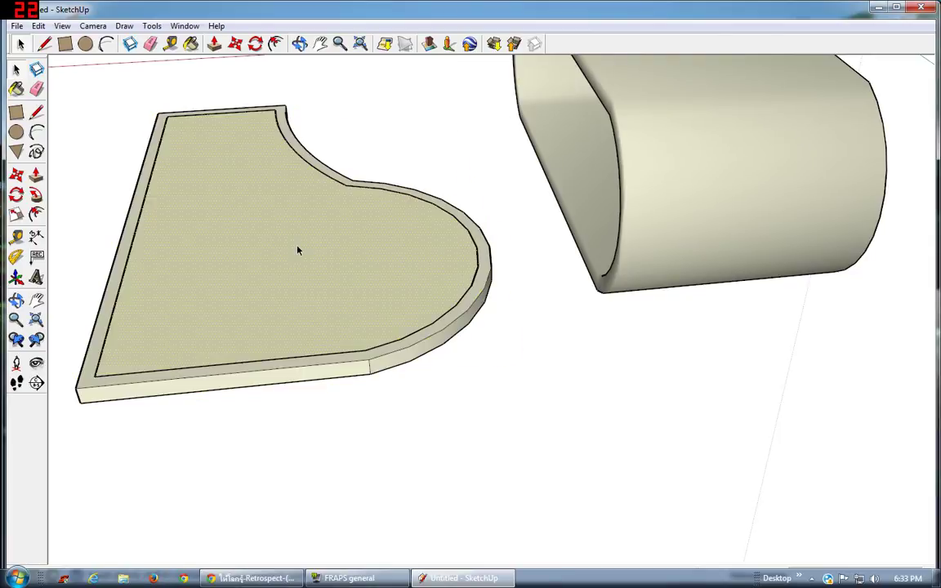
left_click(426, 342)
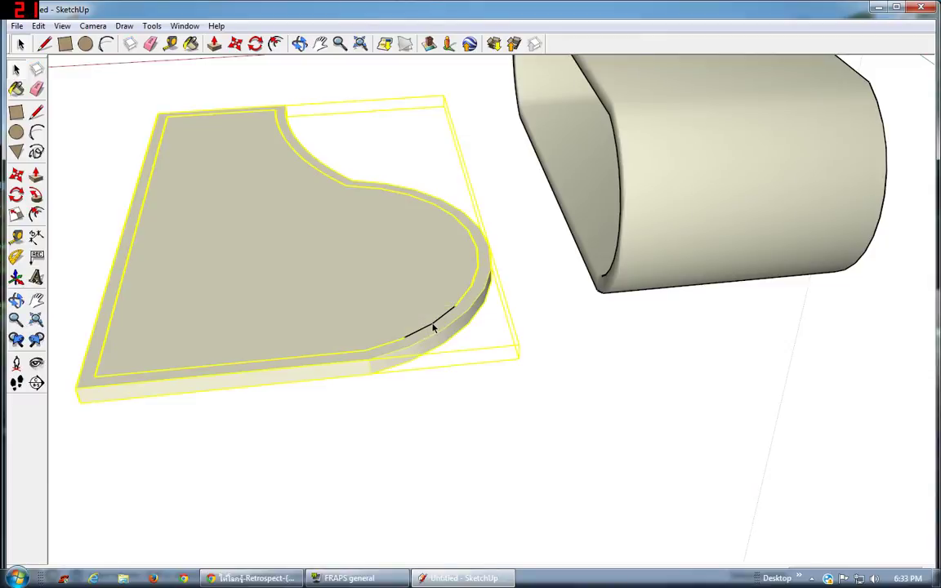
left_click(433, 327, "shift")
left_click(433, 343)
double_click(432, 337)
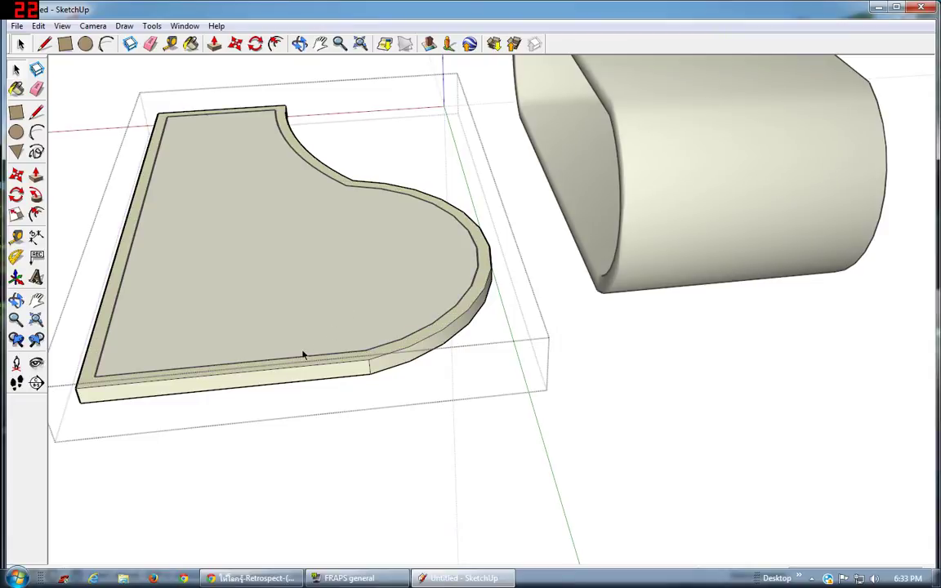
Pull the inset inner face up into a tall piano body on the thin rim, then inspect it
left_click(414, 441)
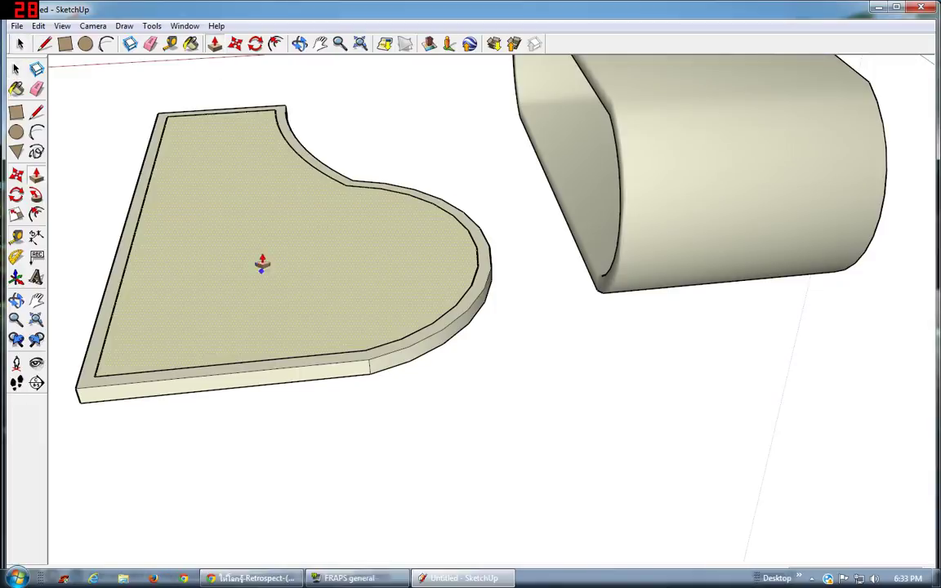
left_click(249, 213)
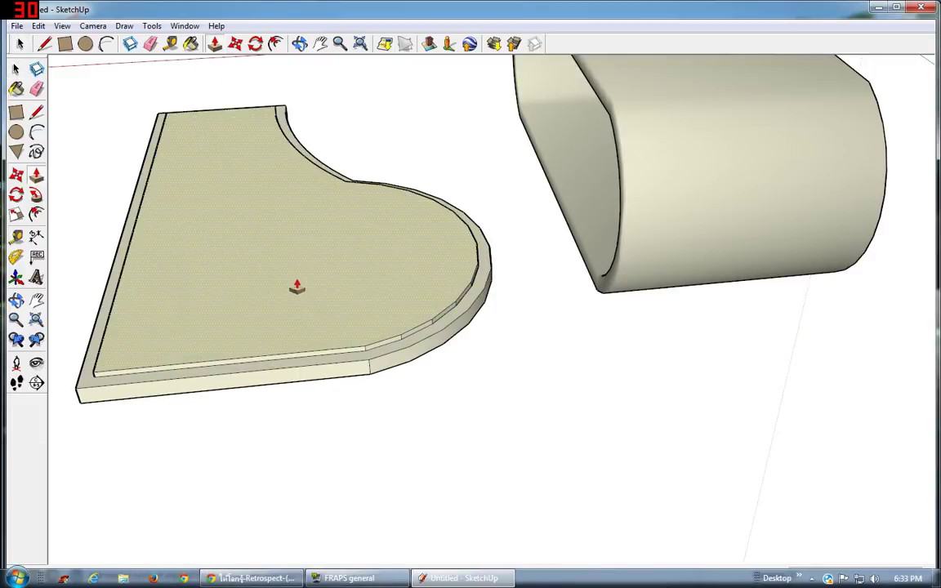
left_click(280, 205)
left_click(299, 43)
mouse_move(286, 229)
left_mouse_down()
mouse_move(287, 251)
mouse_move(304, 181)
mouse_move(269, 208)
mouse_move(378, 261)
left_mouse_up()
left_click(320, 44)
left_click_drag(389, 208, 372, 199)
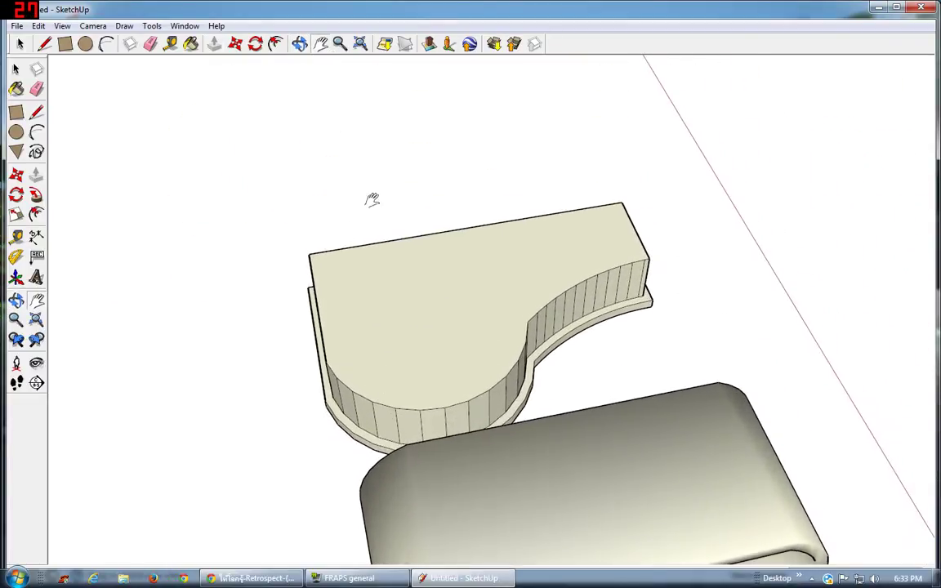
left_click(300, 43)
mouse_move(400, 231)
left_mouse_down()
mouse_move(555, 366)
mouse_move(676, 353)
mouse_move(443, 218)
mouse_move(708, 279)
mouse_move(555, 261)
mouse_move(607, 327)
left_mouse_up()
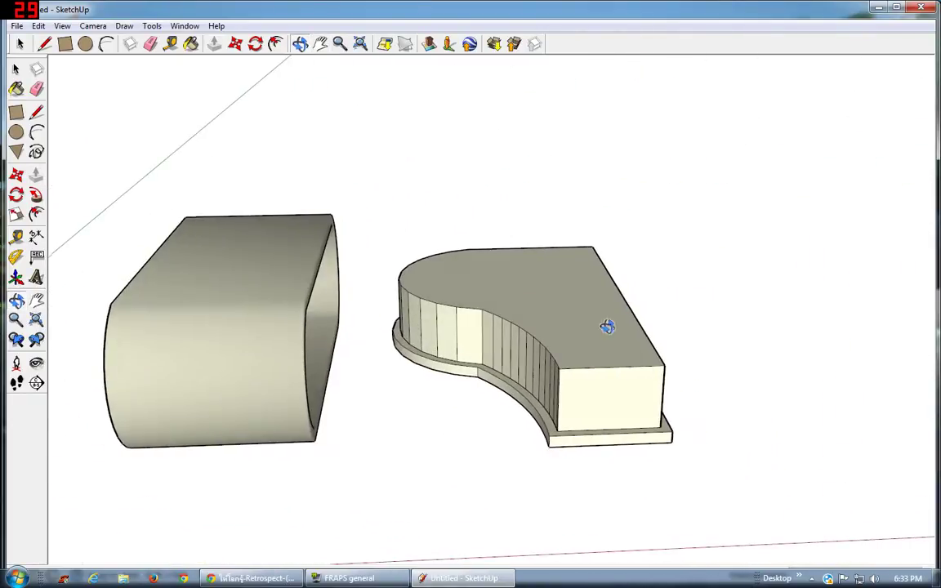
From a front-left view, draw two trial arcs at the box's top-right corner
mouse_move(49, 274)
left_mouse_down()
mouse_move(58, 287)
mouse_move(251, 254)
mouse_move(517, 378)
mouse_move(506, 227)
left_mouse_up()
left_click(320, 43)
mouse_move(91, 147)
left_mouse_down()
mouse_move(463, 338)
mouse_move(471, 393)
left_mouse_up()
middle_click_drag(470, 393, 160, 23)
left_click(107, 46)
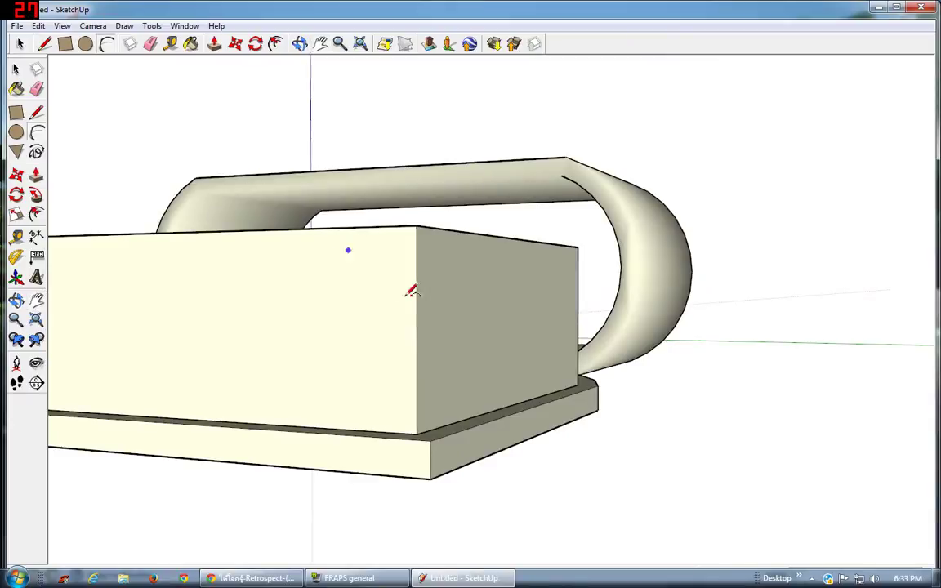
left_click(367, 252)
left_click(393, 239)
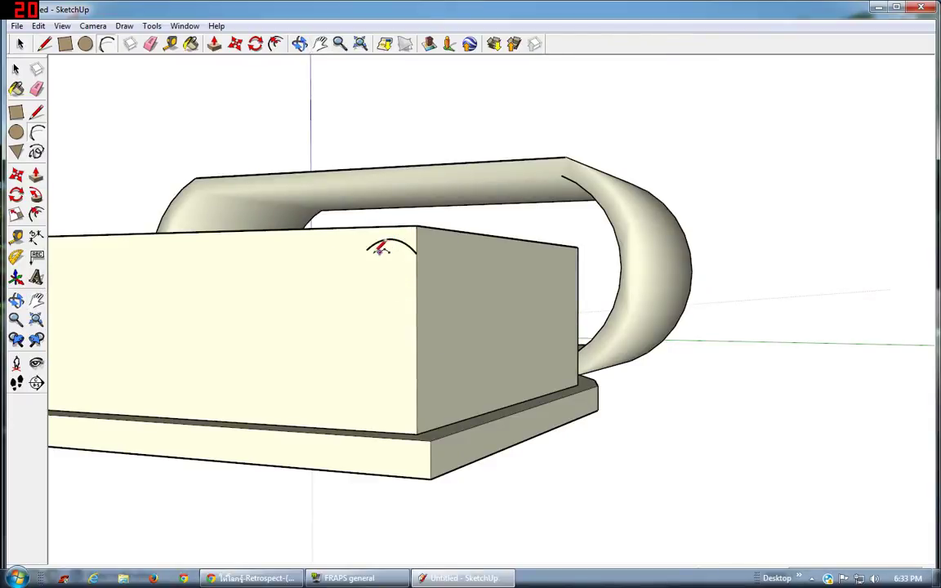
left_click(321, 227)
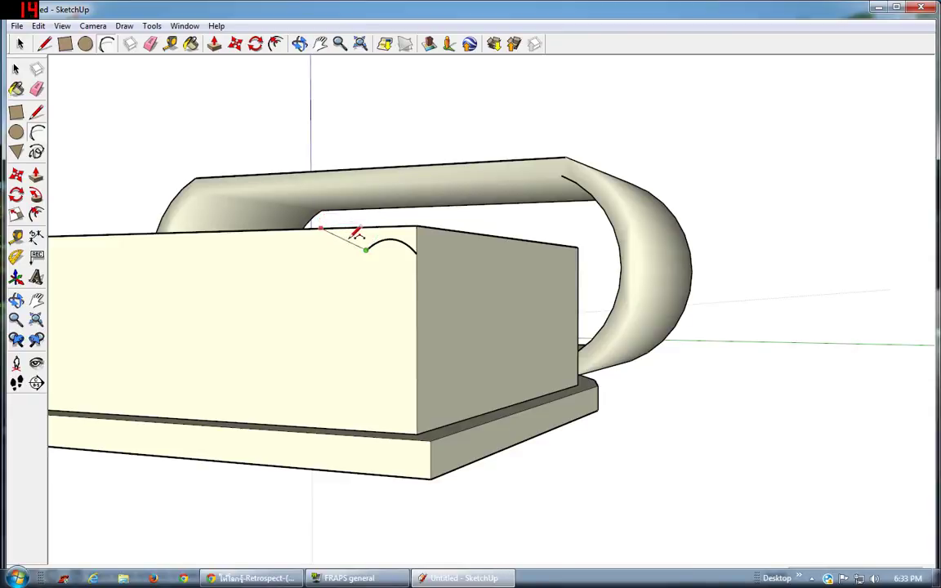
left_click(360, 220)
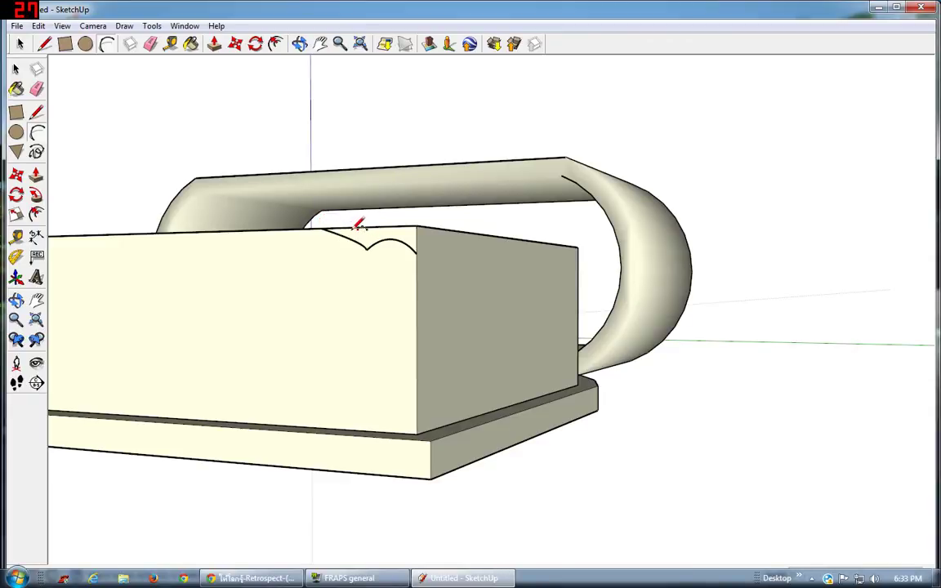
Facing the box's end face, try arcs near its top corner, then undo them
left_click(300, 43)
mouse_move(373, 189)
left_mouse_down()
mouse_move(473, 282)
mouse_move(447, 242)
mouse_move(466, 254)
mouse_move(493, 243)
mouse_move(479, 216)
mouse_move(223, 62)
left_mouse_up()
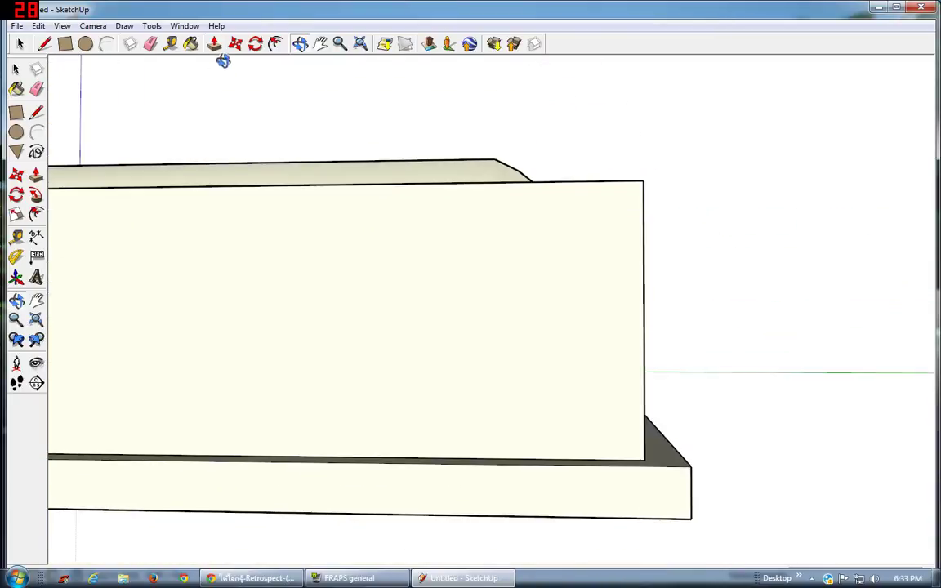
left_click(106, 43)
left_click(643, 219)
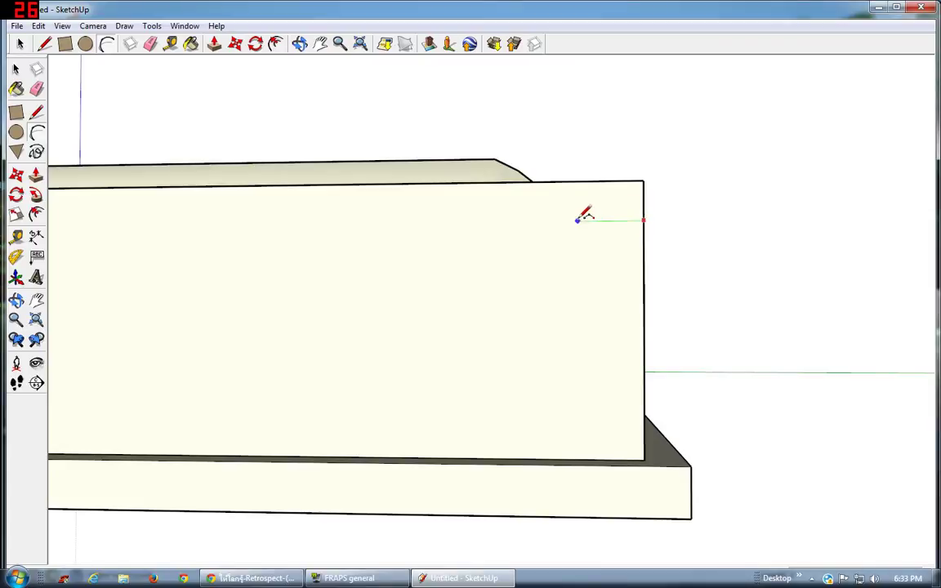
left_click(560, 220)
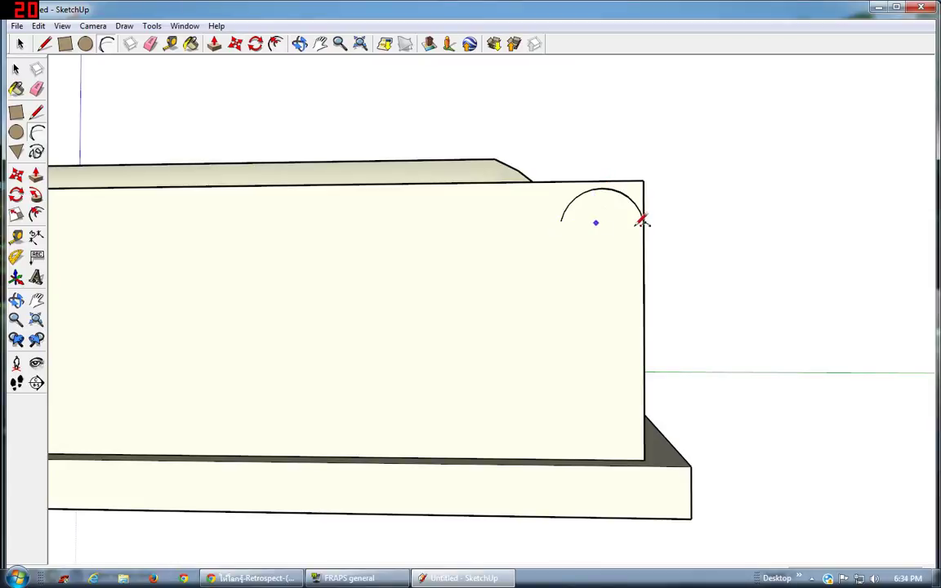
key("Escape")
left_click(579, 222)
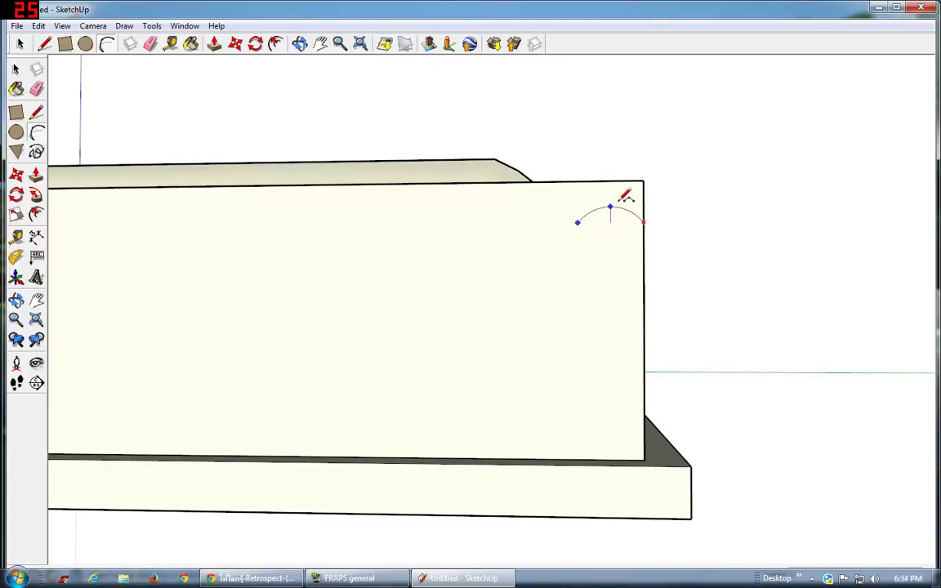
left_click(621, 199)
left_click(574, 221)
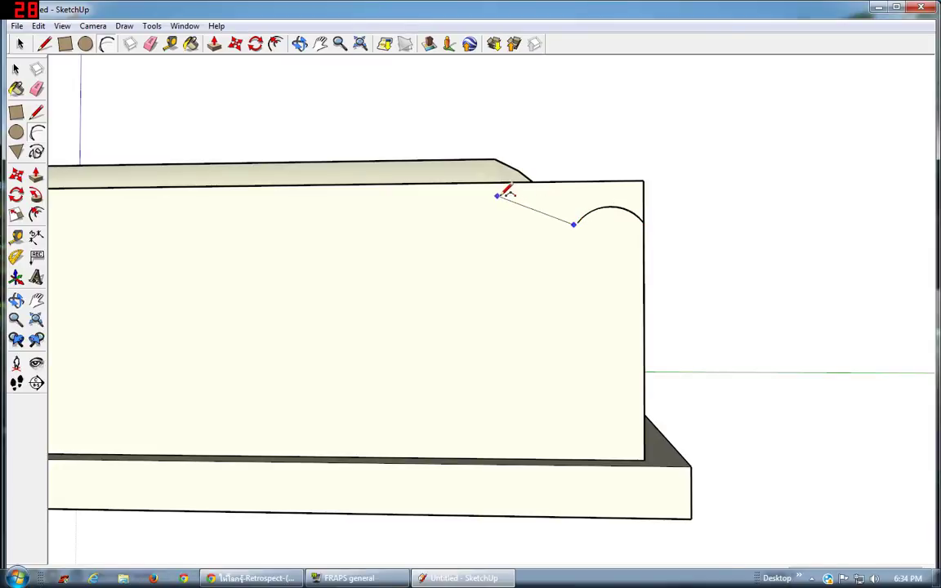
key("ctrl+z")
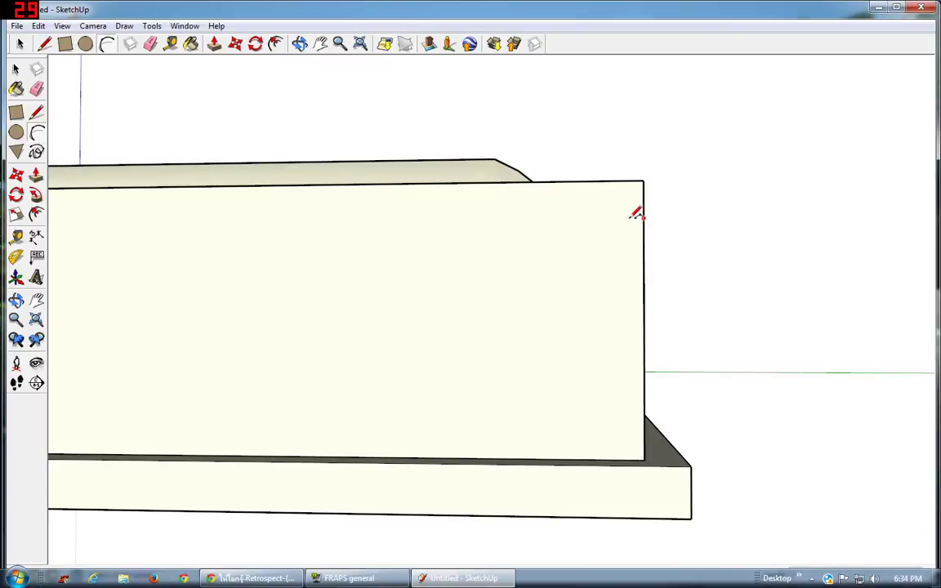
Draw an arc from the end face's right edge, cancelling an unwanted tangent arc
left_click(642, 218)
left_click(560, 219)
left_click(608, 201)
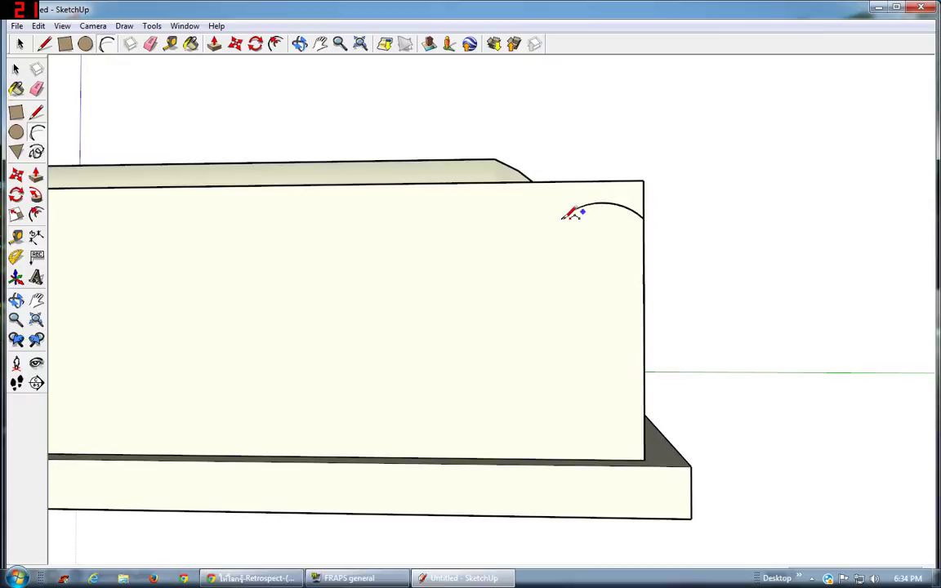
left_click(560, 219)
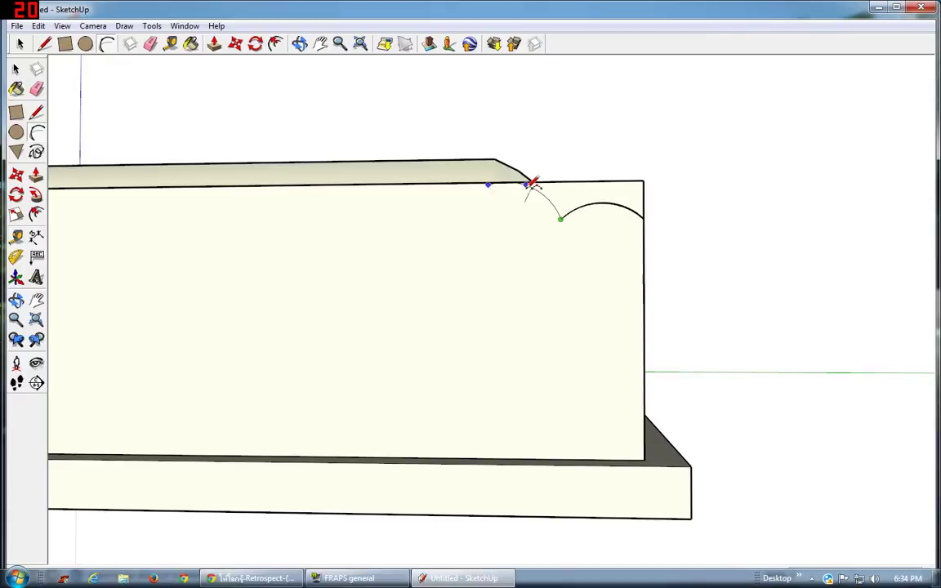
key("Escape")
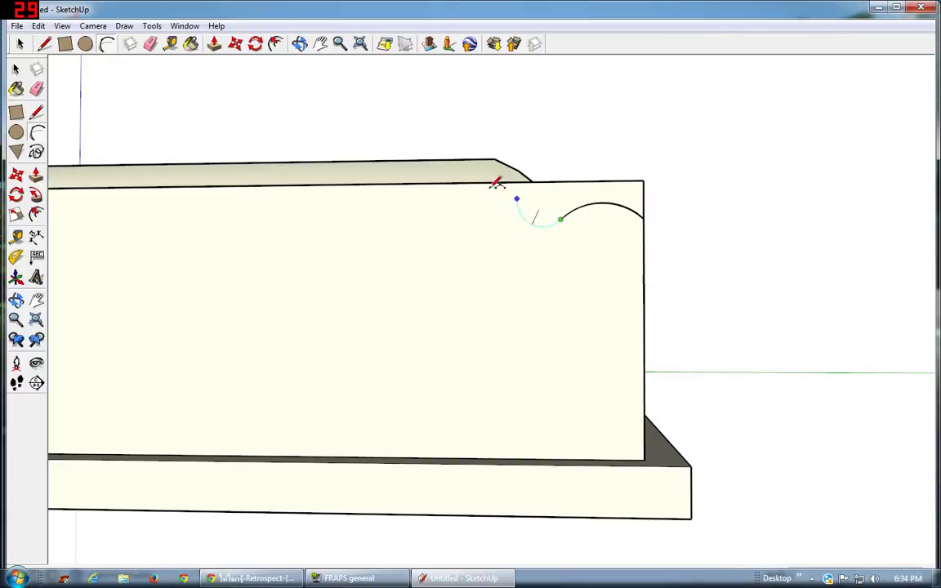
Zoom in on the top edge and cancel an arc started there
left_click(486, 183)
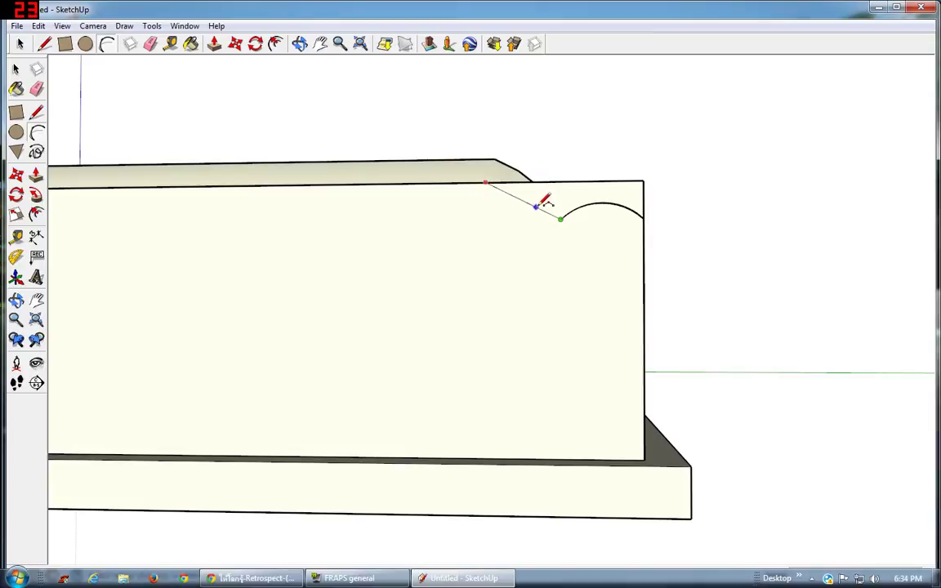
scroll(536, 206, "up", 2)
scroll(556, 190, "up", 1)
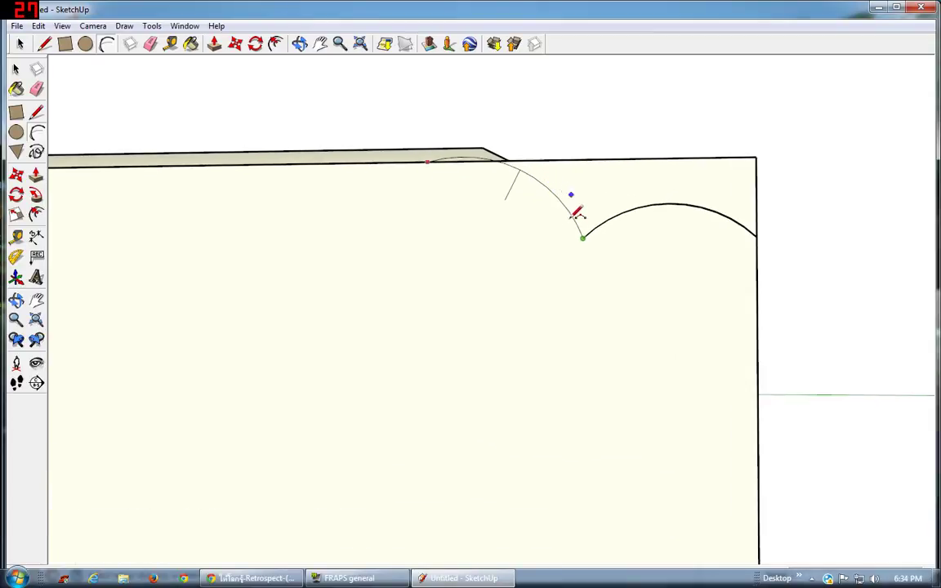
scroll(575, 208, "up", 1)
scroll(579, 206, "up", 1)
scroll(592, 183, "down", 1)
scroll(566, 200, "down", 2)
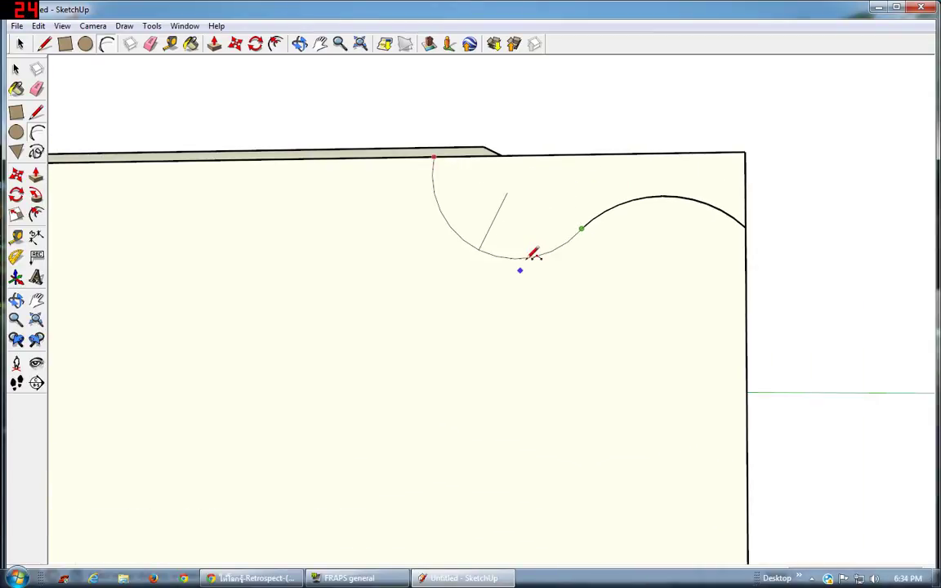
key("Escape")
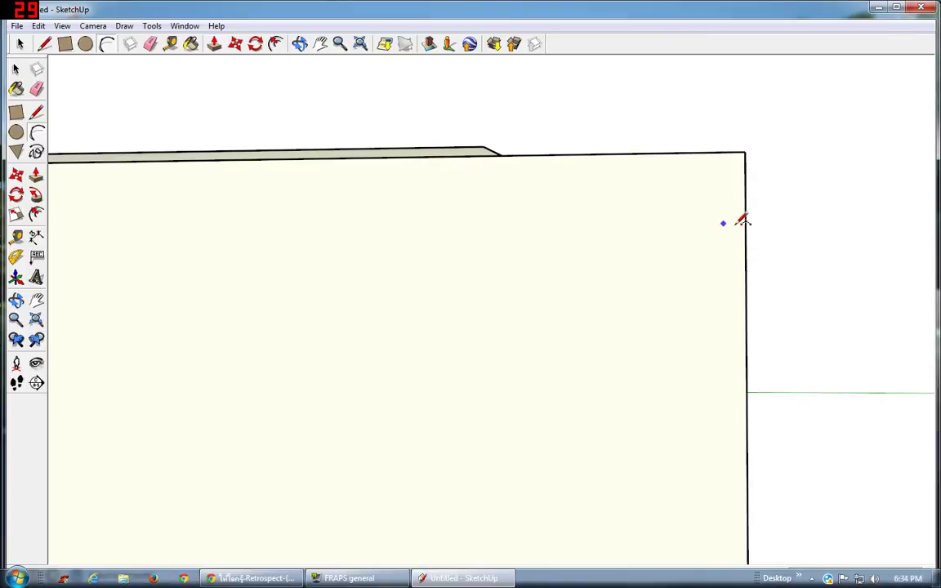
Draw two joined arcs from the face's right edge up to its top edge, redoing the second
left_click(746, 230)
left_click(613, 231)
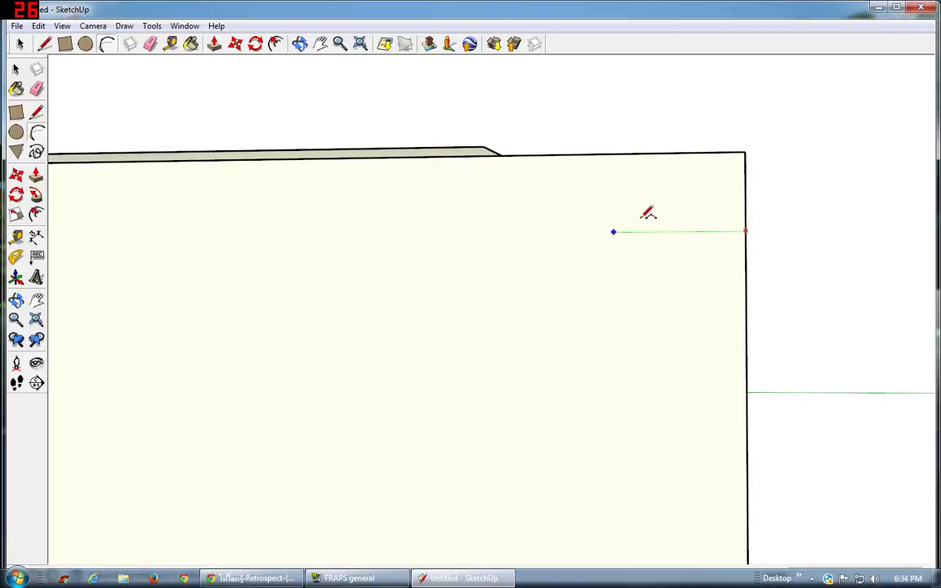
left_click(654, 206)
left_click(614, 231)
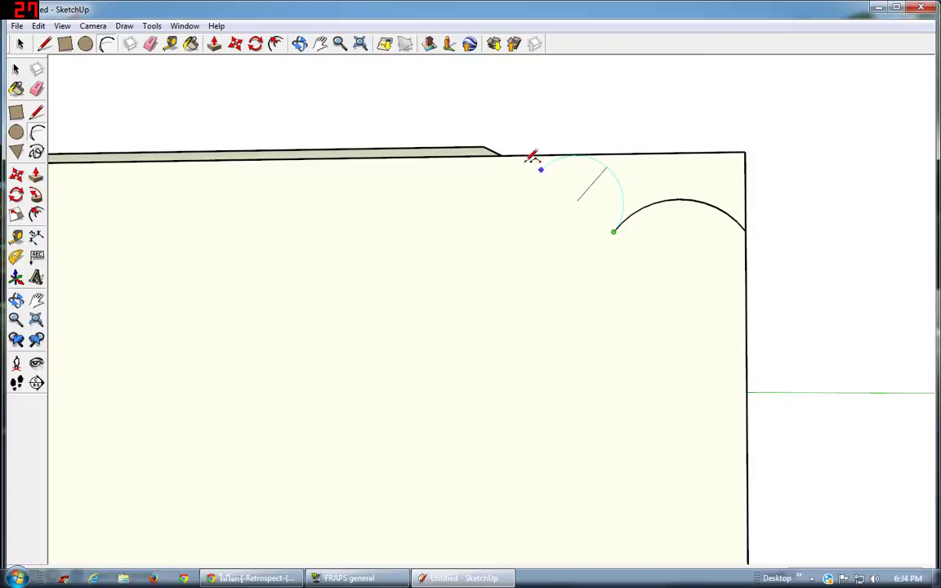
left_click(510, 156)
left_click(584, 169)
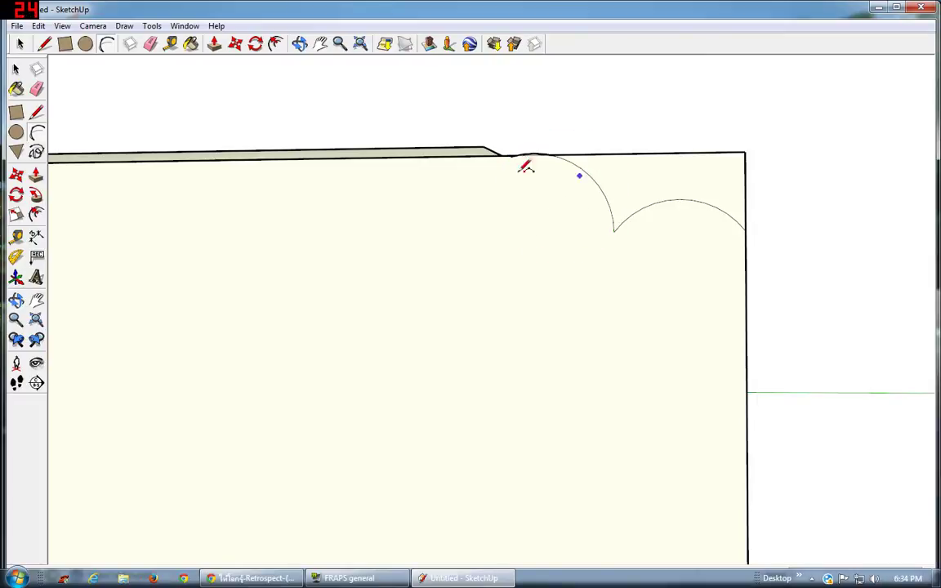
key("ctrl+z")
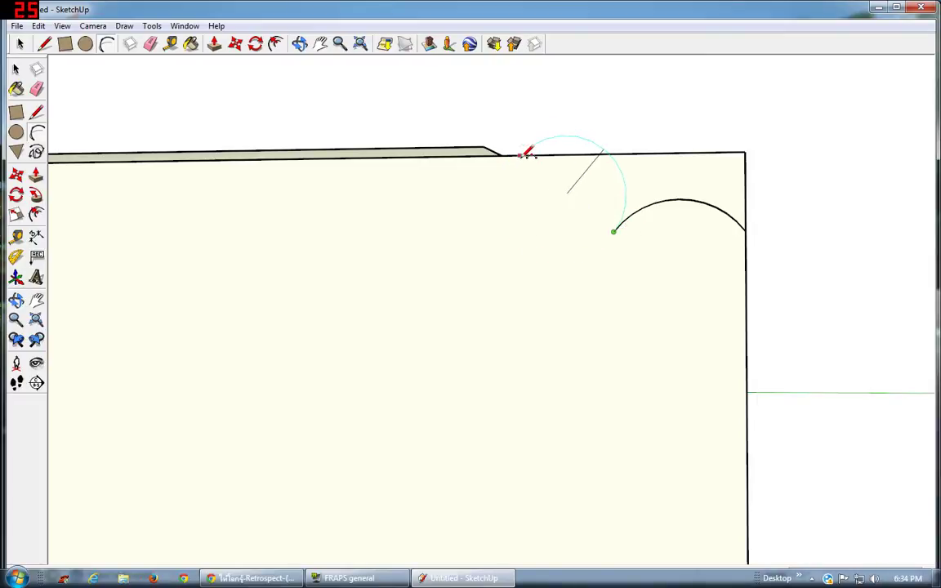
left_click(518, 155)
left_click(594, 173)
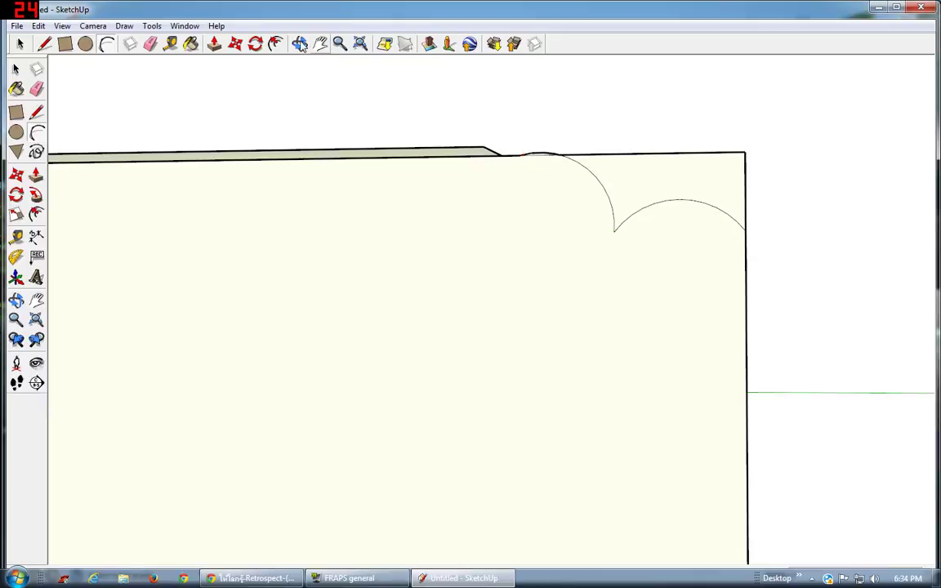
left_click(301, 43)
mouse_move(534, 279)
left_mouse_down()
mouse_move(658, 205)
mouse_move(724, 222)
left_mouse_up()
Select the top face as the path and use Follow Me to sweep the two-arc profile around it
left_click(21, 44)
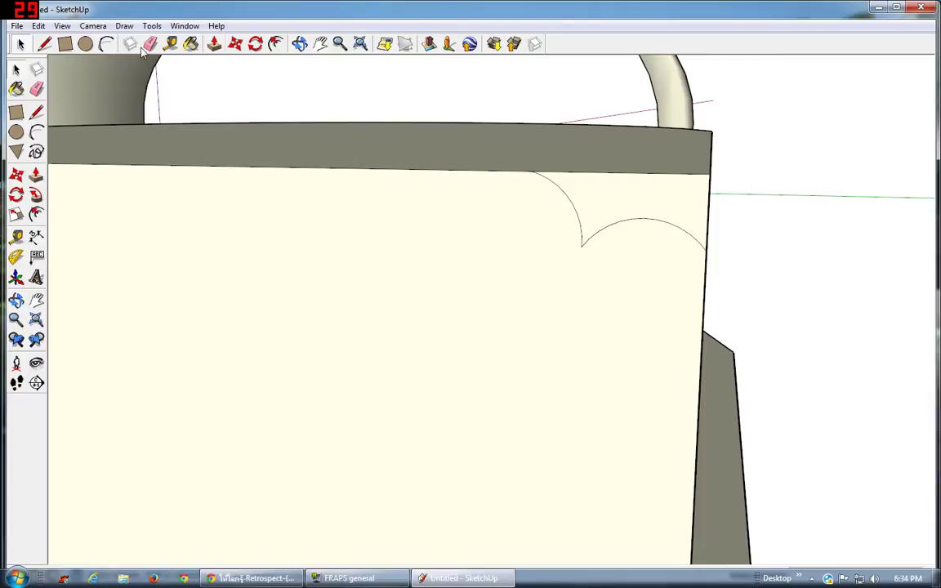
left_click(175, 149)
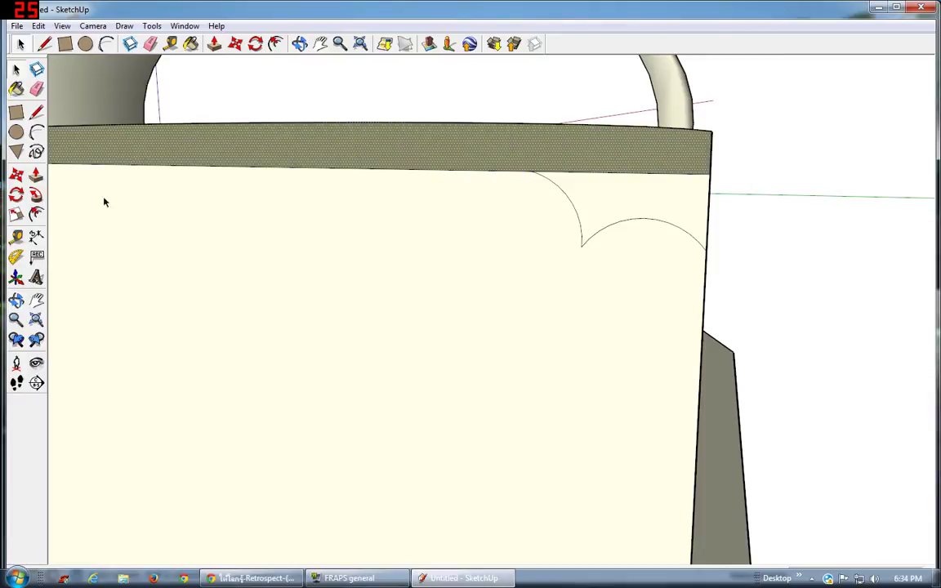
left_click(36, 197)
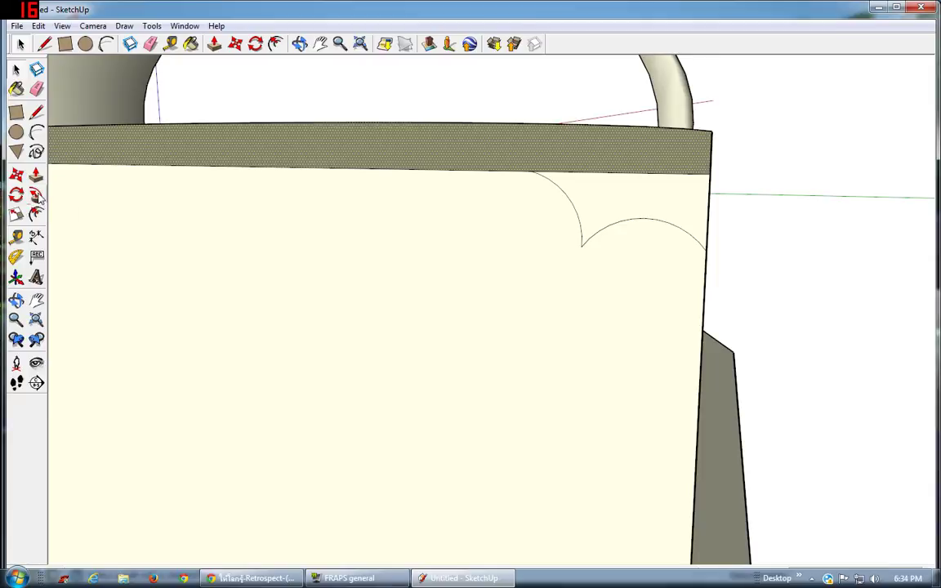
left_click(644, 196)
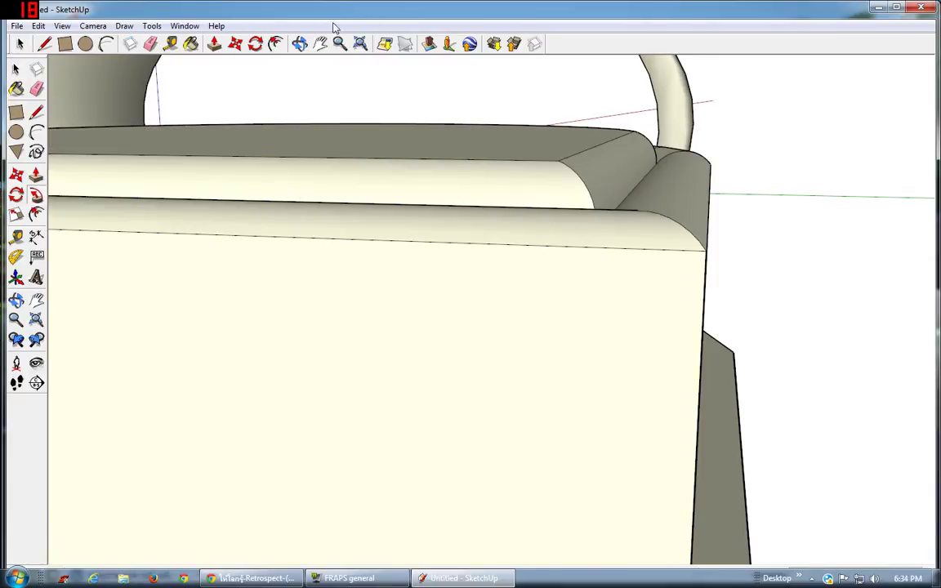
mouse_move(348, 71)
left_mouse_down()
mouse_move(250, 250)
mouse_move(415, 247)
mouse_move(294, 261)
mouse_move(396, 67)
left_mouse_up()
Zoom to the moulding's end and select its small end face and the long front-edge face
left_click_drag(392, 256, 495, 247)
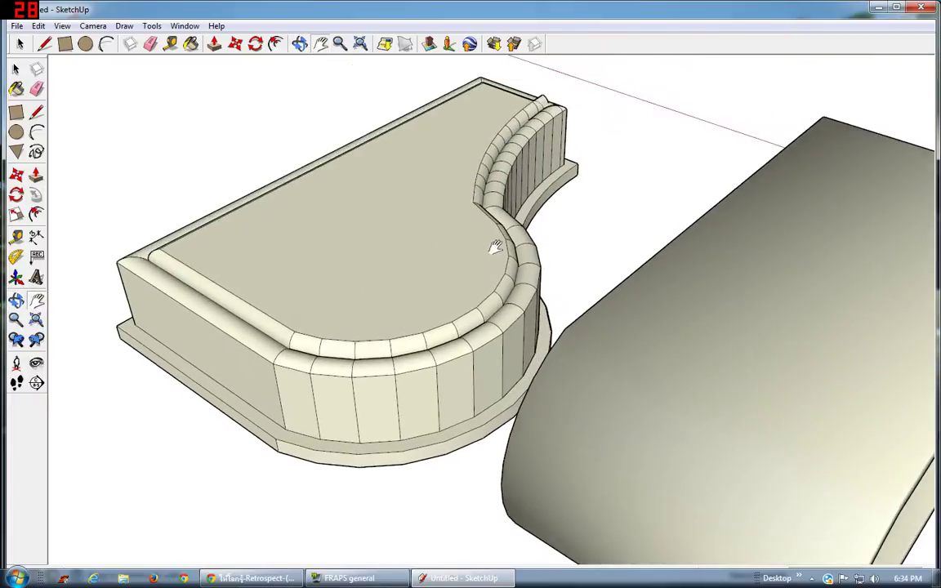
scroll(482, 245, "up", 2)
scroll(480, 243, "down", 2)
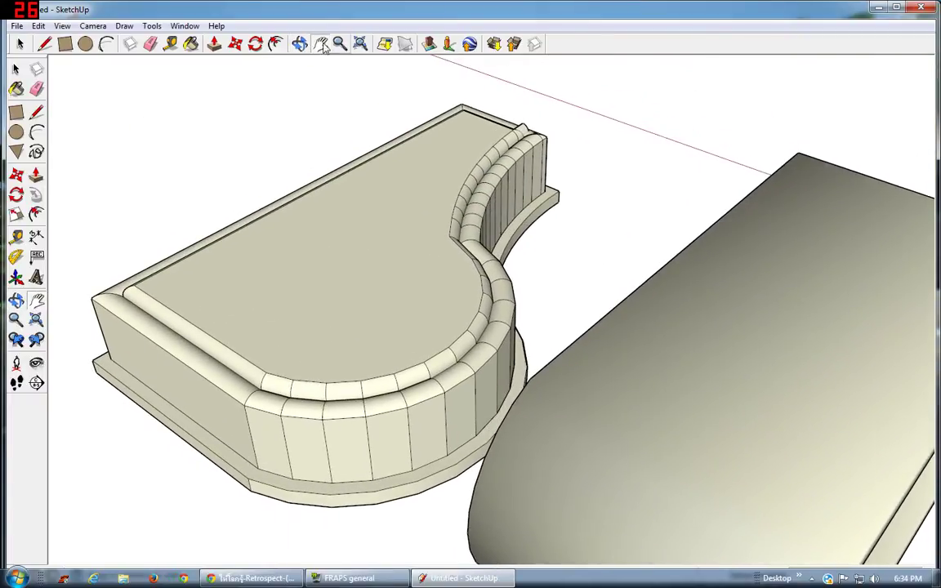
mouse_move(449, 153)
left_mouse_down()
mouse_move(440, 128)
mouse_move(343, 163)
mouse_move(587, 163)
mouse_move(735, 286)
left_mouse_up()
scroll(439, 128, "up", 3)
scroll(692, 321, "up", 2)
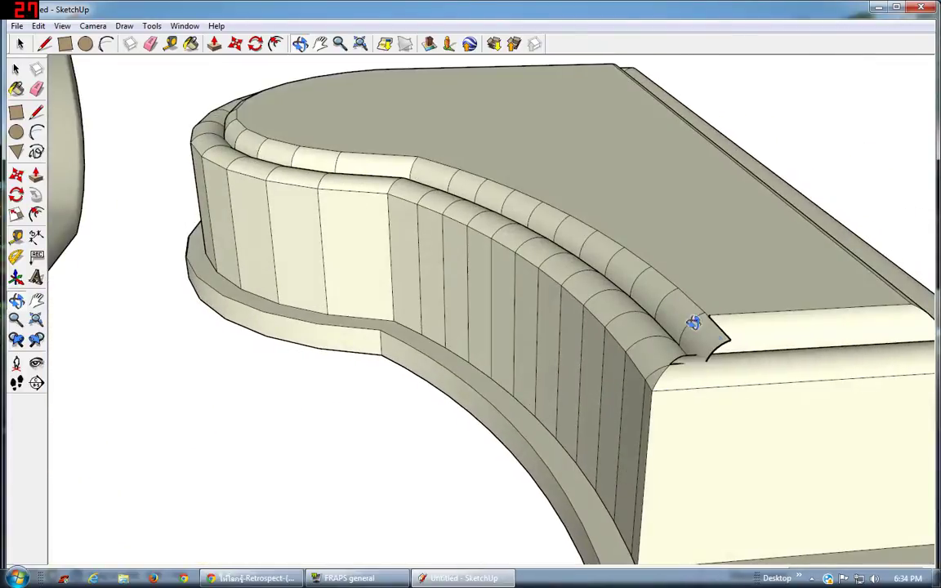
scroll(692, 338, "up", 2)
scroll(585, 343, "up", 2)
left_click_drag(585, 344, 409, 156)
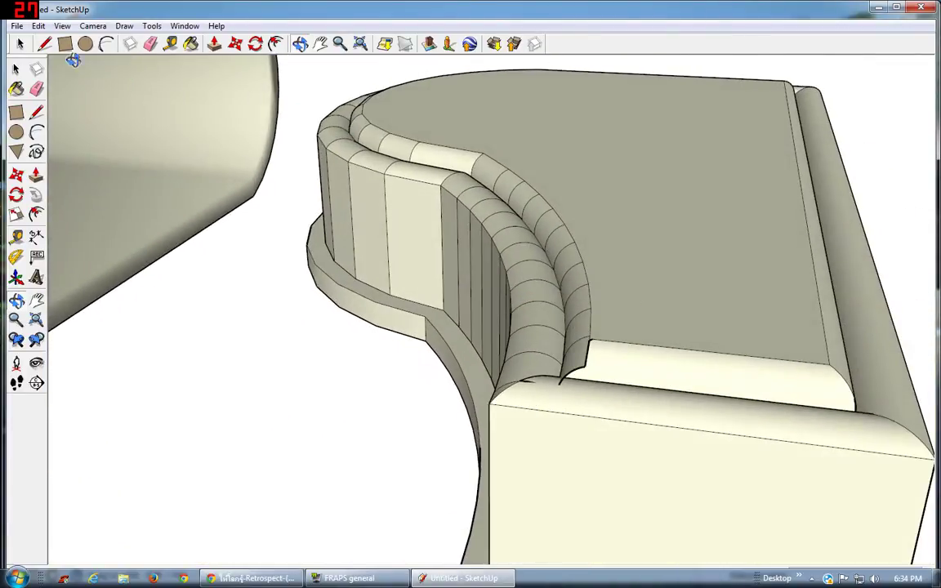
left_click(21, 45)
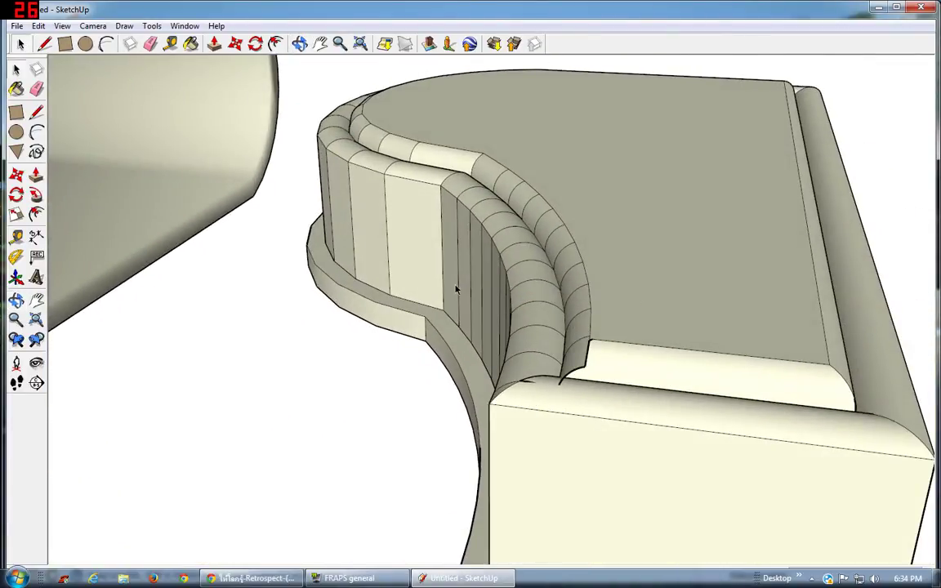
left_click(585, 367)
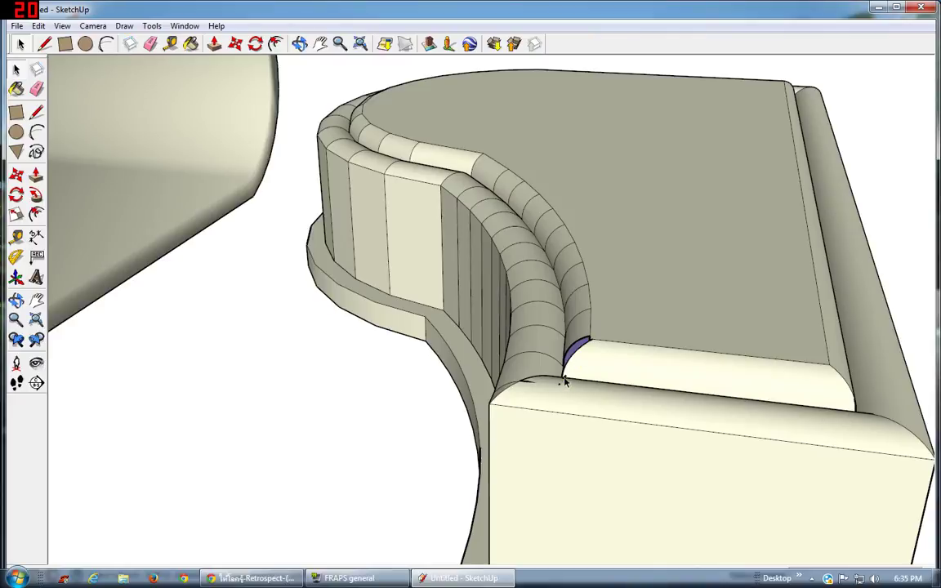
left_click(560, 389, "shift")
Extend the rounded profile along the front edge and fill the thin sliver at the fillet base
scroll(555, 390, "up", 2)
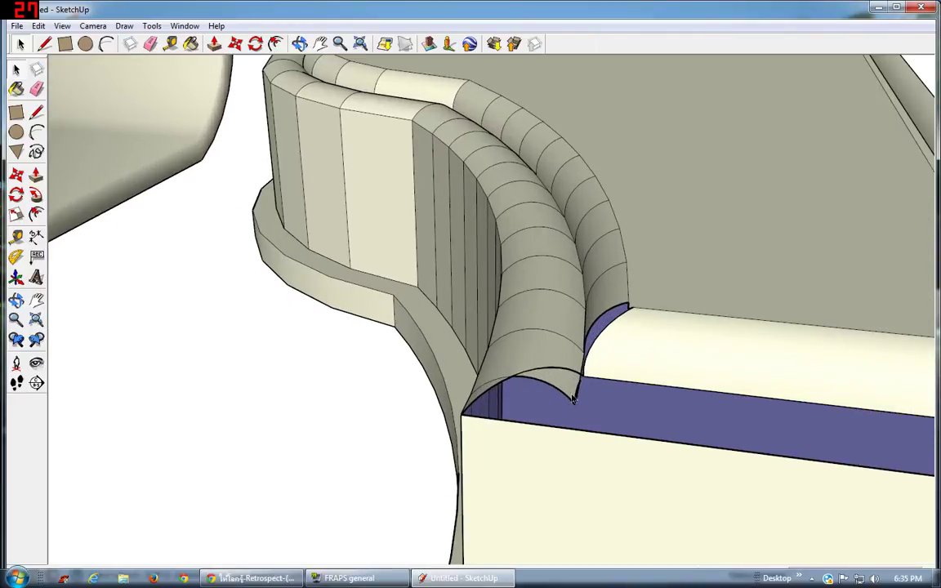
left_click(575, 397)
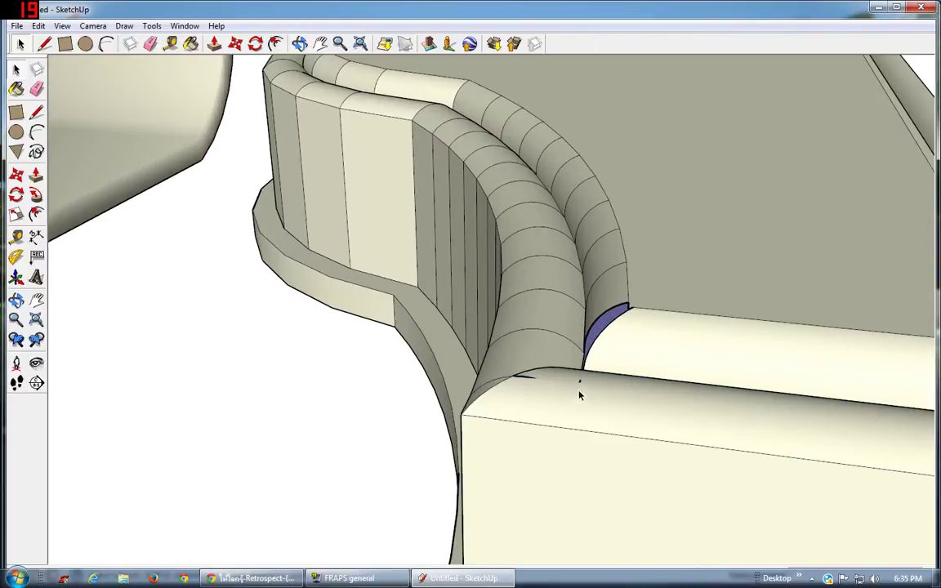
left_click(520, 378, "shift")
left_click(540, 362)
From the blue end face, extend the quarter-round profile across the top-right corner
left_click(300, 45)
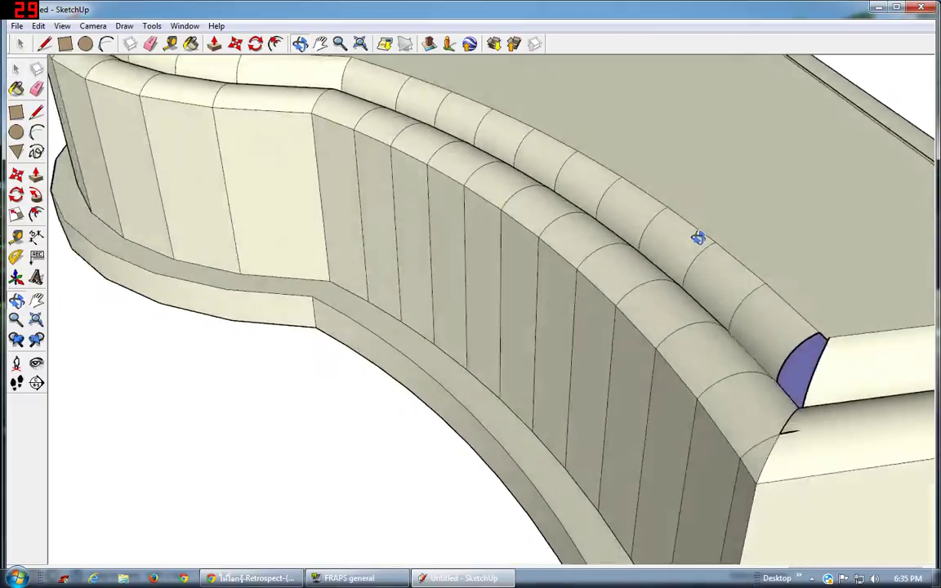
mouse_move(699, 238)
left_mouse_down()
mouse_move(825, 283)
mouse_move(732, 260)
mouse_move(499, 63)
left_mouse_up()
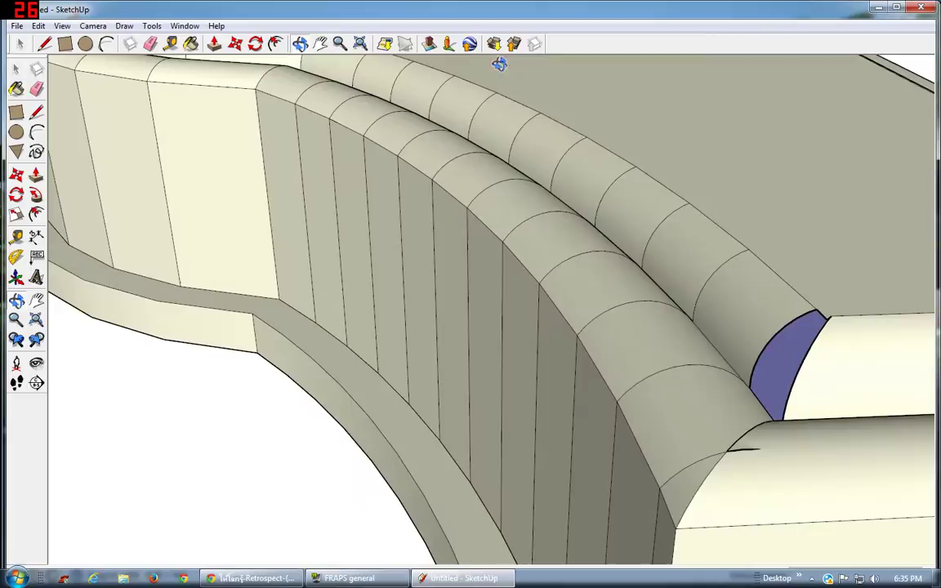
left_click(320, 45)
mouse_move(326, 74)
left_mouse_down()
mouse_move(559, 268)
mouse_move(400, 247)
mouse_move(357, 71)
mouse_move(840, 276)
mouse_move(678, 214)
left_mouse_up()
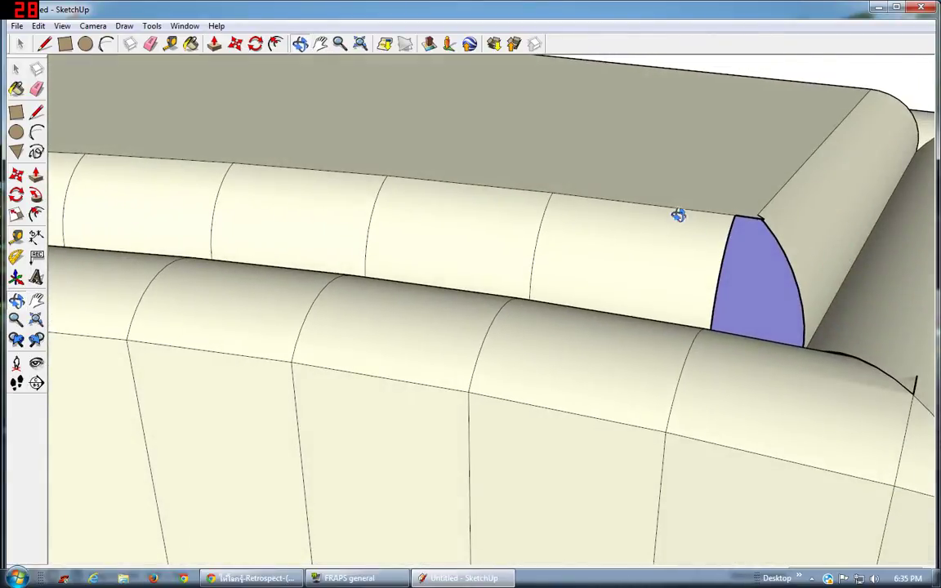
left_click(66, 43)
left_click(737, 215)
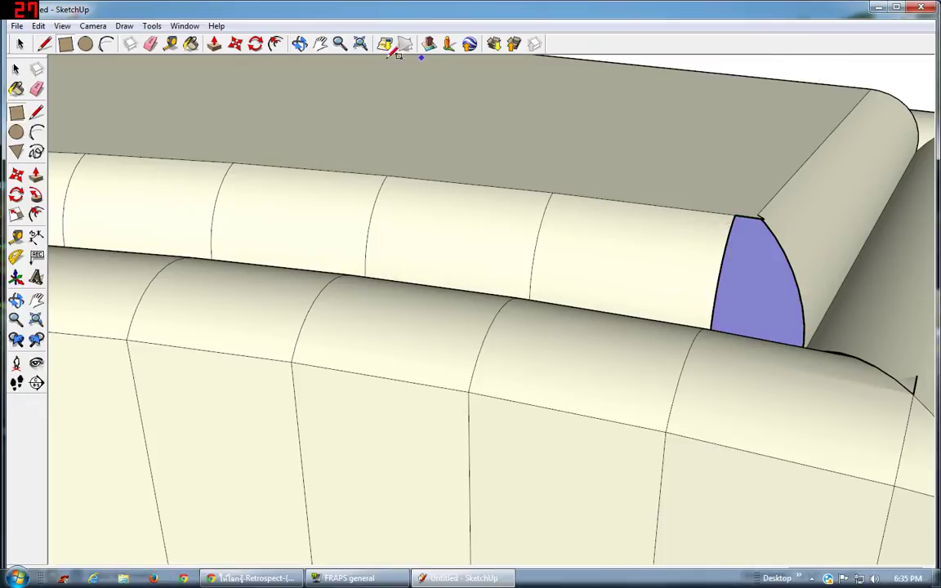
left_click(459, 66)
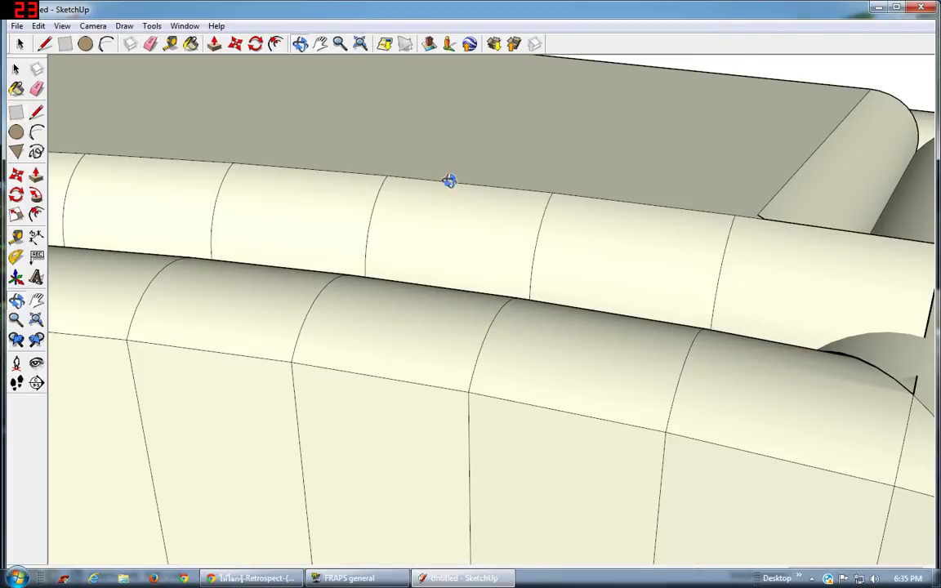
middle_click_drag(449, 180, 592, 283)
scroll(538, 249, "down", 5)
mouse_move(538, 250)
middle_mouse_down()
mouse_move(497, 259)
mouse_move(389, 249)
mouse_move(466, 283)
mouse_move(205, 139)
middle_mouse_up()
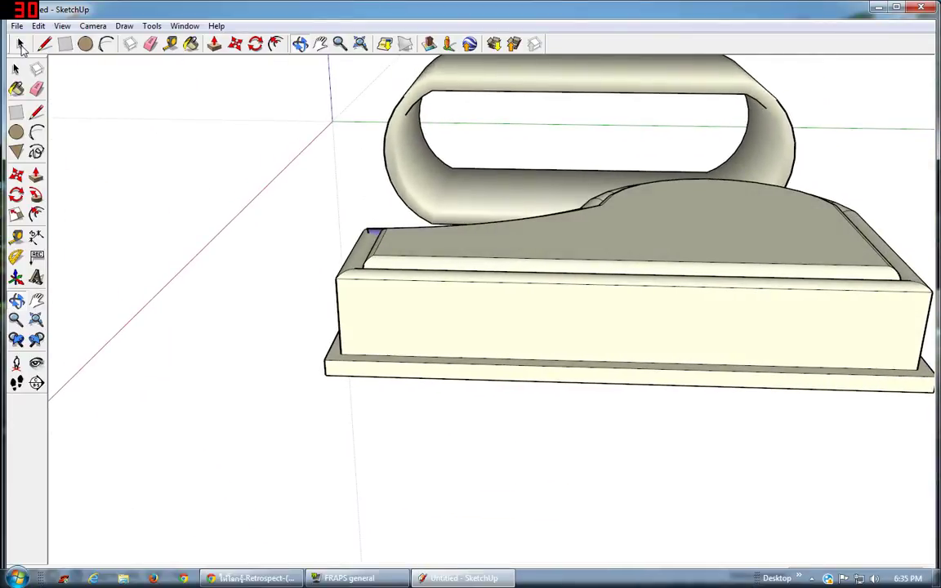
Triple-click the piano body to select it all and make it a group with Make Group
left_click(20, 45)
triple_click(603, 299)
right_click(603, 290)
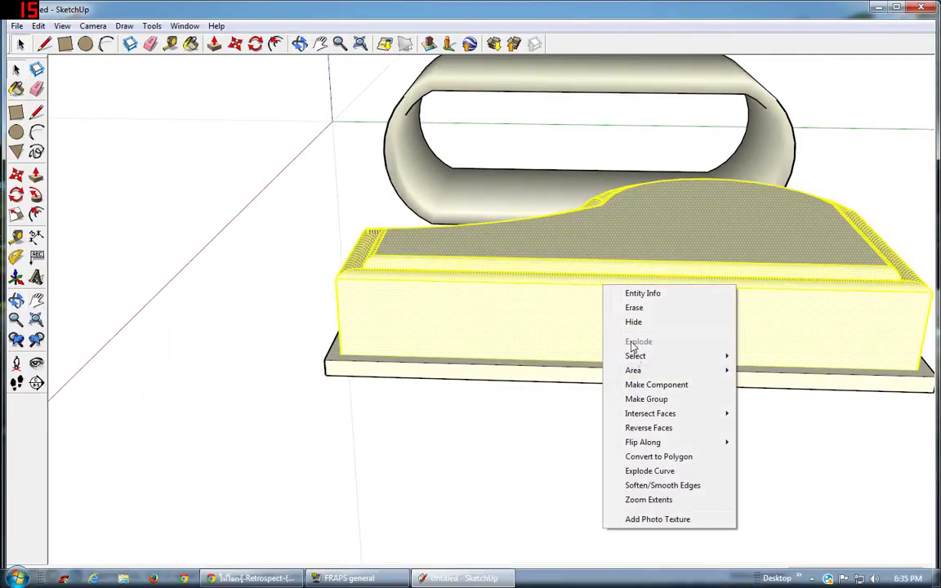
left_click(646, 399)
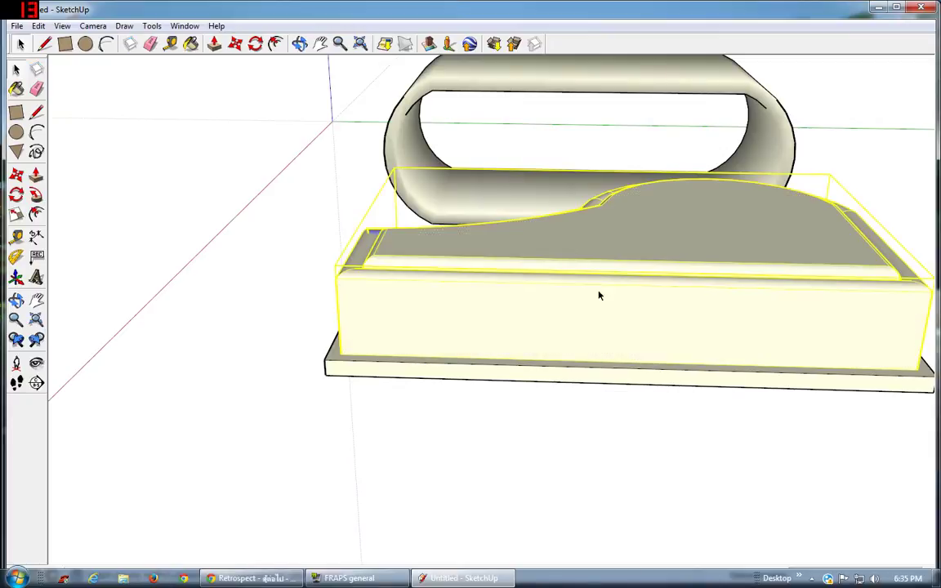
left_click(519, 398)
left_click(299, 44)
mouse_move(342, 76)
left_mouse_down()
mouse_move(311, 237)
mouse_move(433, 236)
mouse_move(264, 209)
mouse_move(434, 212)
mouse_move(556, 198)
mouse_move(521, 235)
mouse_move(532, 212)
mouse_move(506, 174)
mouse_move(426, 269)
mouse_move(385, 134)
left_mouse_up()
scroll(386, 133, "down", 3)
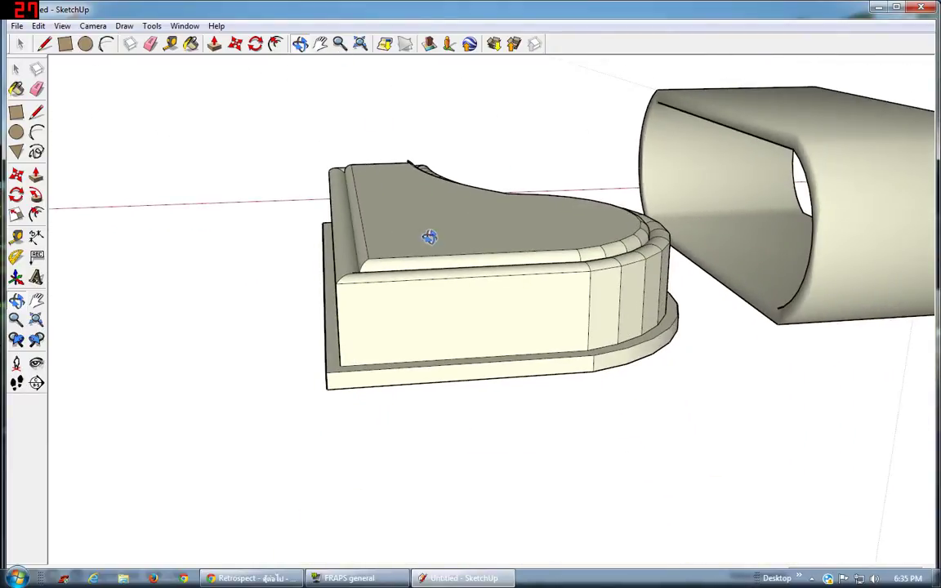
mouse_move(429, 237)
left_mouse_down()
mouse_move(449, 265)
mouse_move(392, 294)
mouse_move(382, 80)
left_mouse_up()
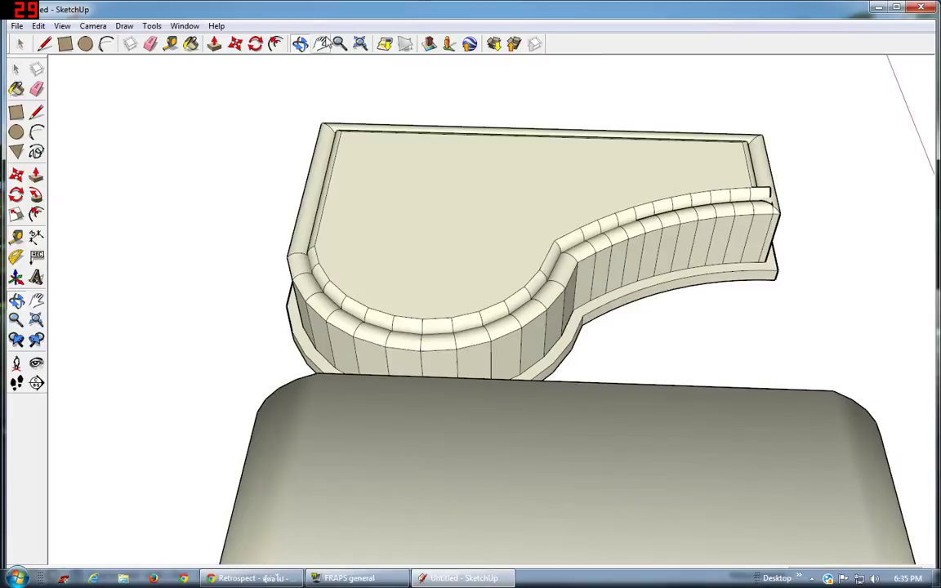
left_click(321, 43)
left_click_drag(368, 193, 635, 237)
scroll(620, 243, "up", 3)
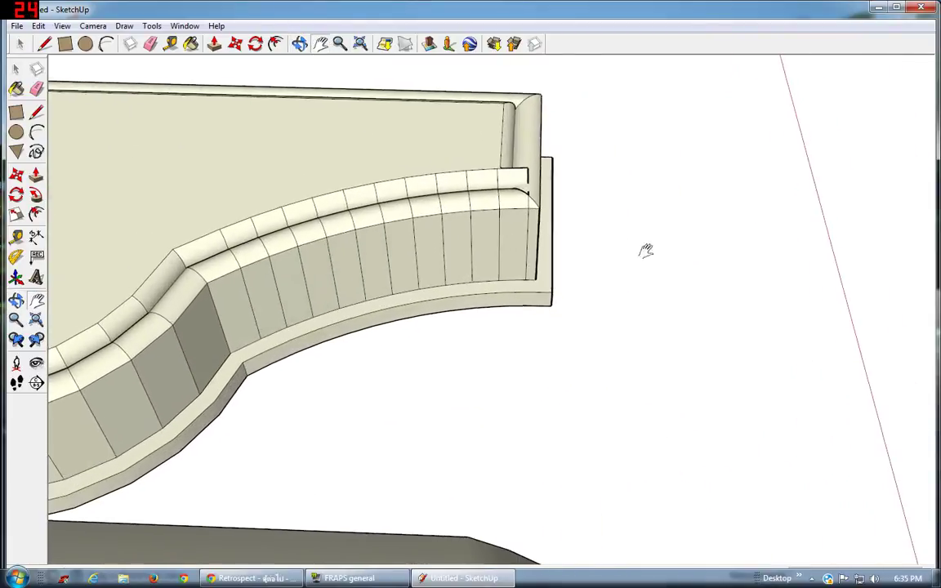
scroll(694, 249, "down", 3)
scroll(704, 204, "up", 1)
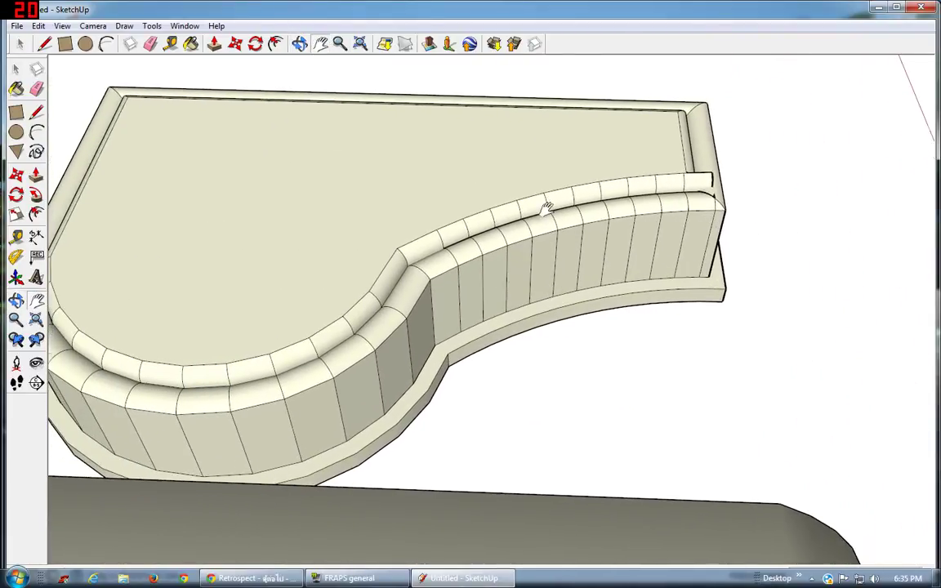
left_click_drag(547, 208, 326, 194)
scroll(325, 194, "up", 2)
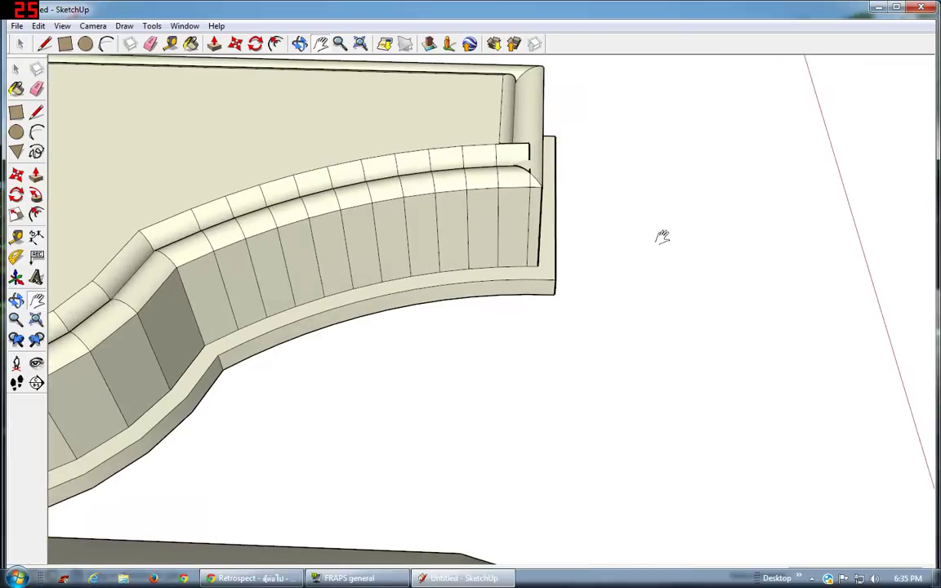
middle_click_drag(661, 237, 791, 227)
scroll(698, 225, "up", 2)
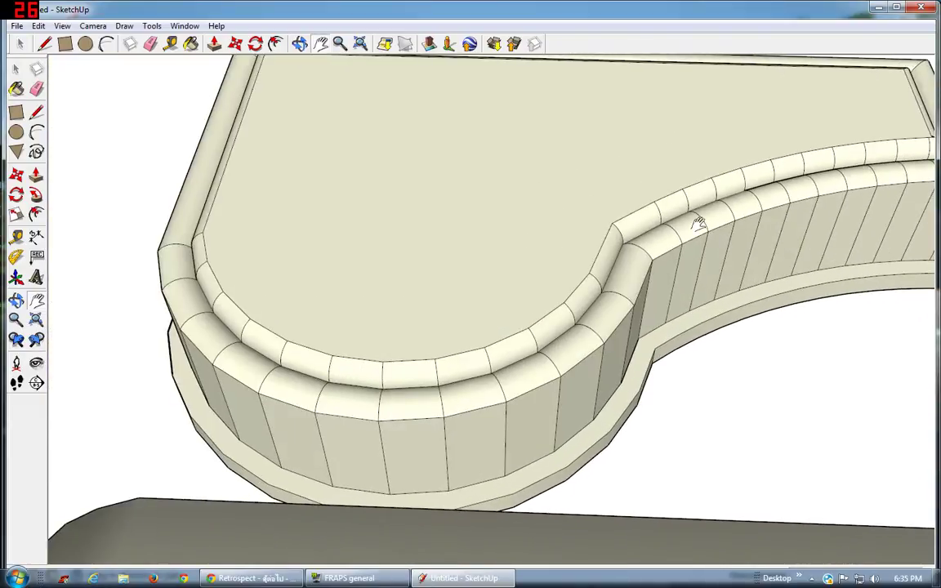
mouse_move(698, 224)
middle_mouse_down()
mouse_move(584, 227)
mouse_move(614, 217)
middle_mouse_up()
scroll(615, 216, "up", 2)
scroll(566, 222, "up", 2)
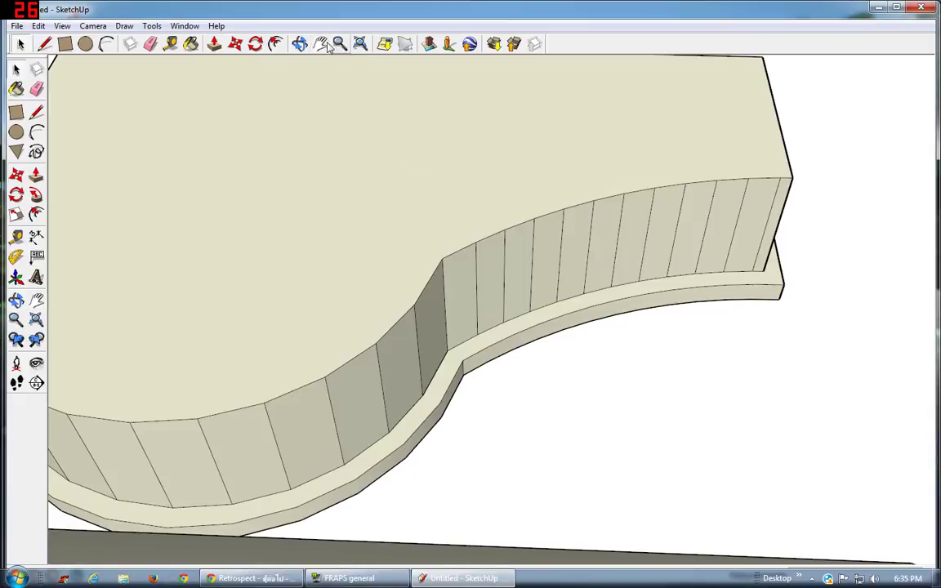
mouse_move(245, 199)
middle_mouse_down()
mouse_move(525, 227)
mouse_move(462, 303)
mouse_move(482, 382)
mouse_move(400, 271)
mouse_move(450, 313)
mouse_move(332, 271)
mouse_move(257, 181)
middle_mouse_up()
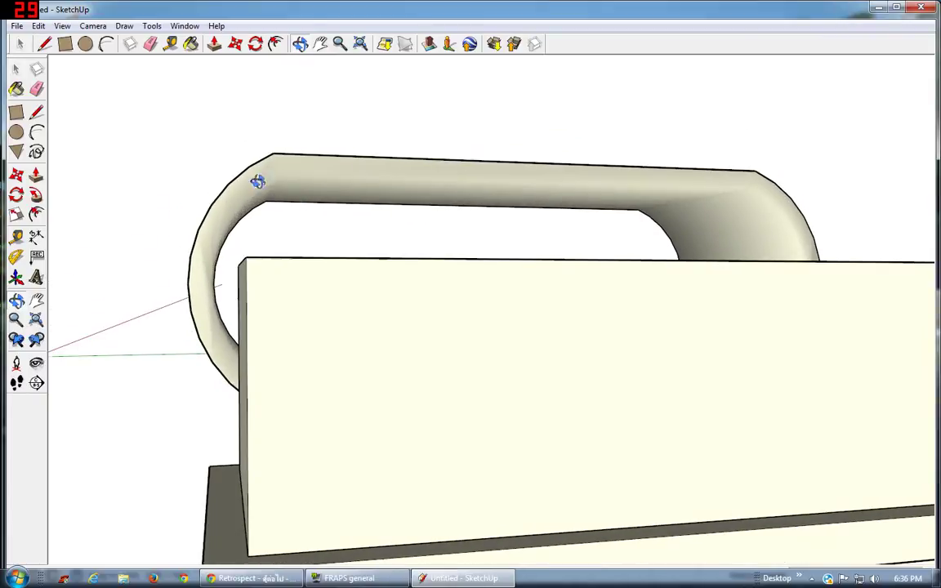
Draw three connected scallop arcs along the end face's top edge near its top-left corner
left_click(106, 44)
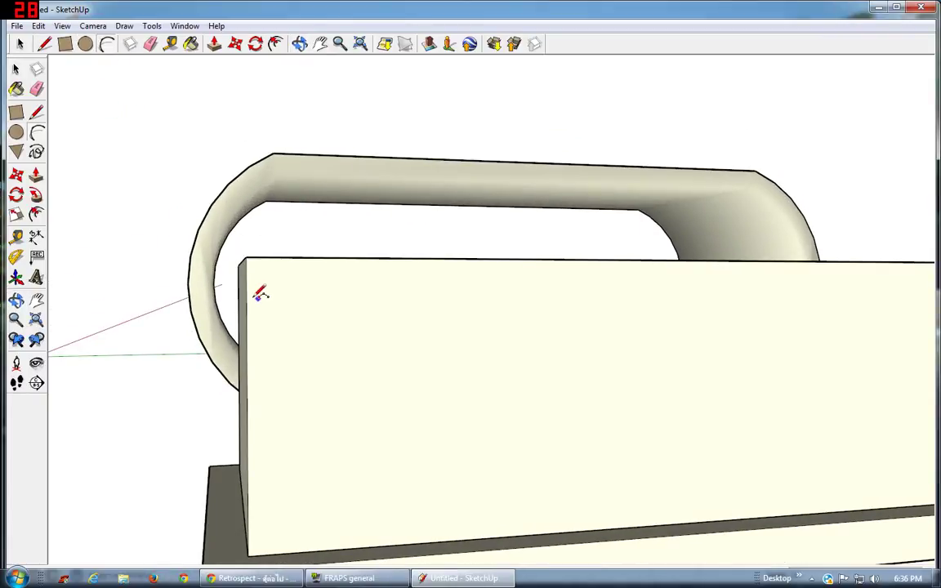
left_click(300, 285)
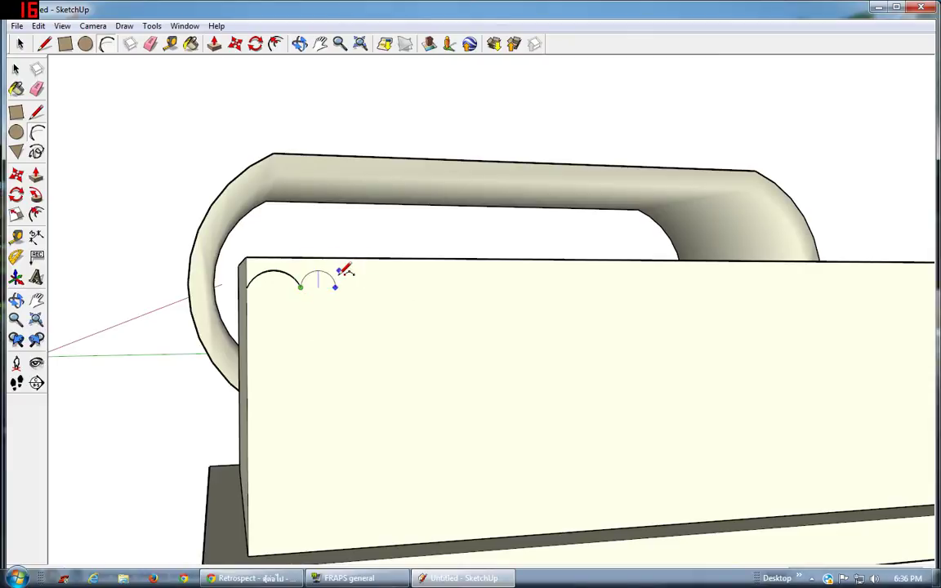
left_click(339, 272)
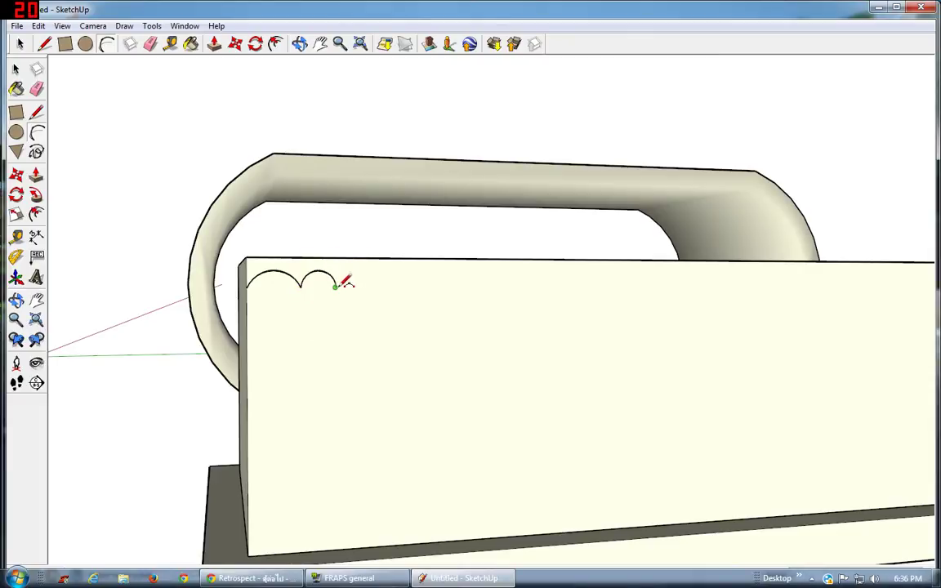
left_click(376, 259)
scroll(355, 261, "up", 2)
scroll(357, 269, "up", 1)
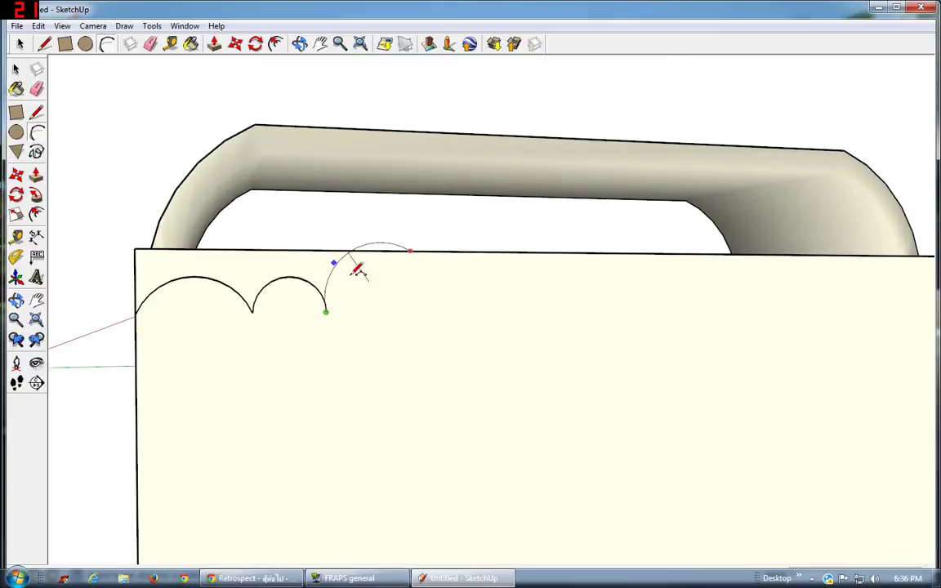
scroll(363, 272, "up", 2)
scroll(373, 259, "up", 1)
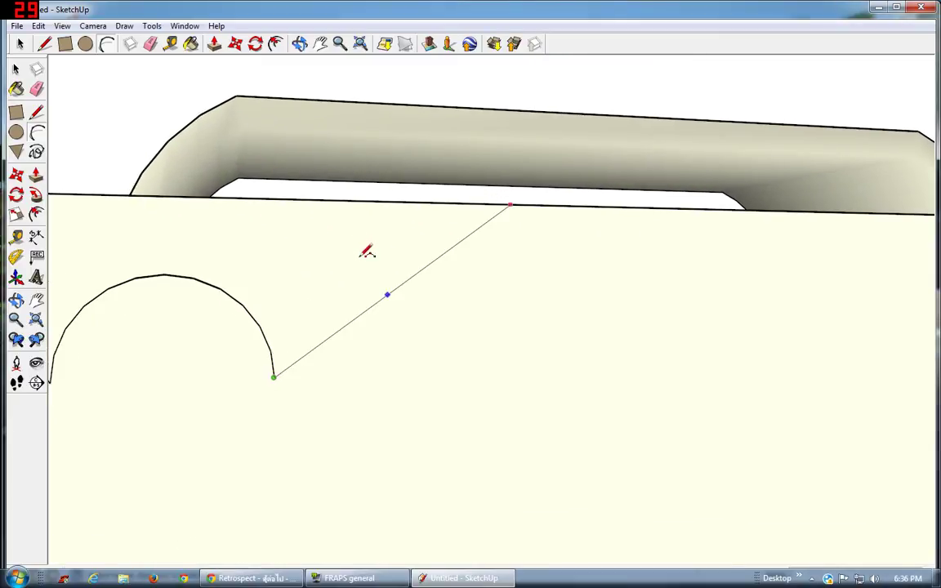
left_click(367, 256)
scroll(416, 333, "down", 1)
scroll(417, 327, "down", 1)
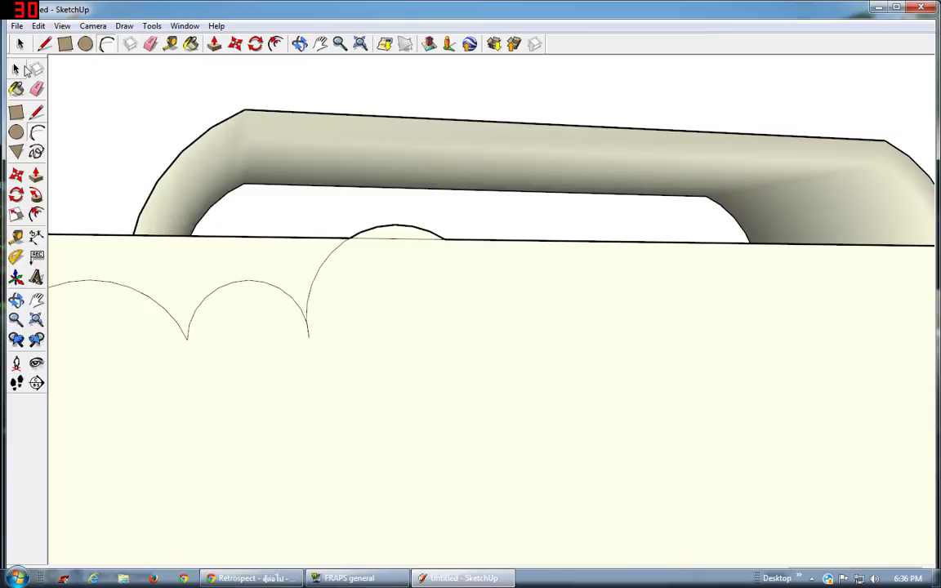
left_click(17, 70)
left_click(405, 230)
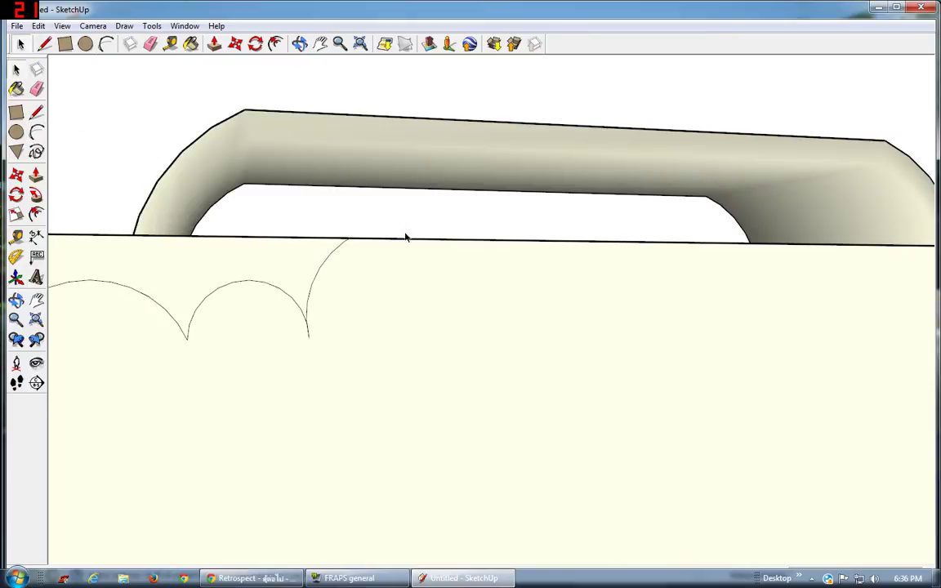
mouse_move(374, 179)
middle_mouse_down()
mouse_move(406, 306)
mouse_move(139, 245)
middle_mouse_up()
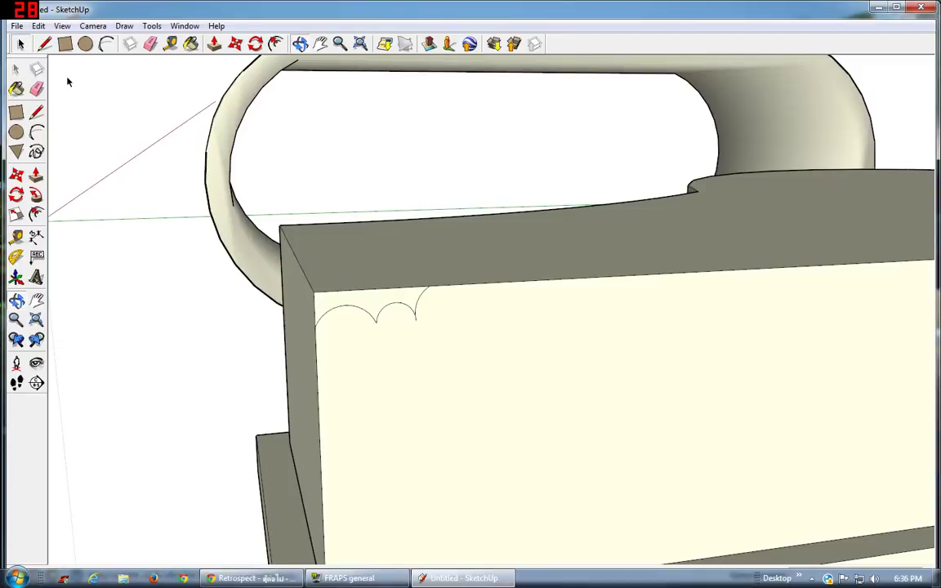
Sweep the three-arc profile along the top face's edge with Follow Me and orbit to check it
key("space")
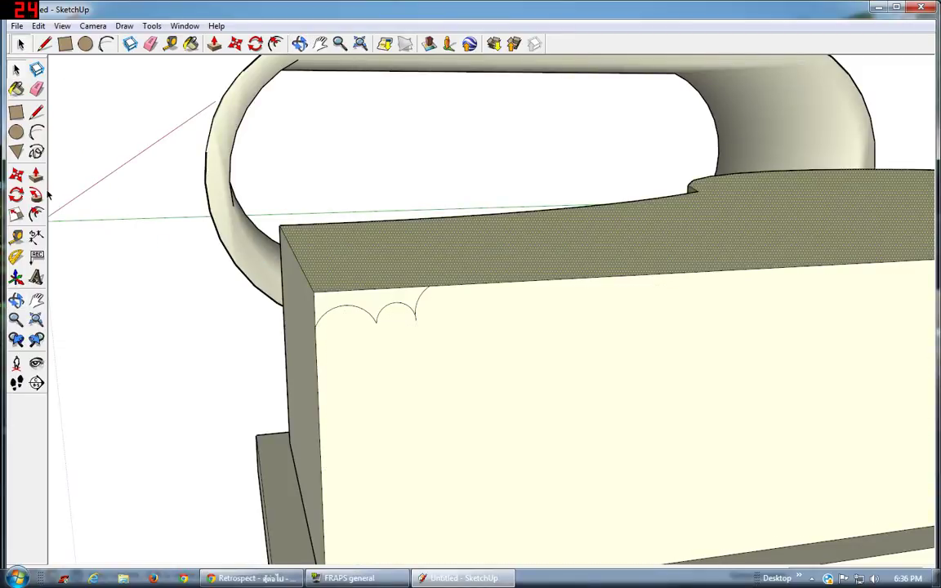
left_click(36, 195)
left_click(357, 301)
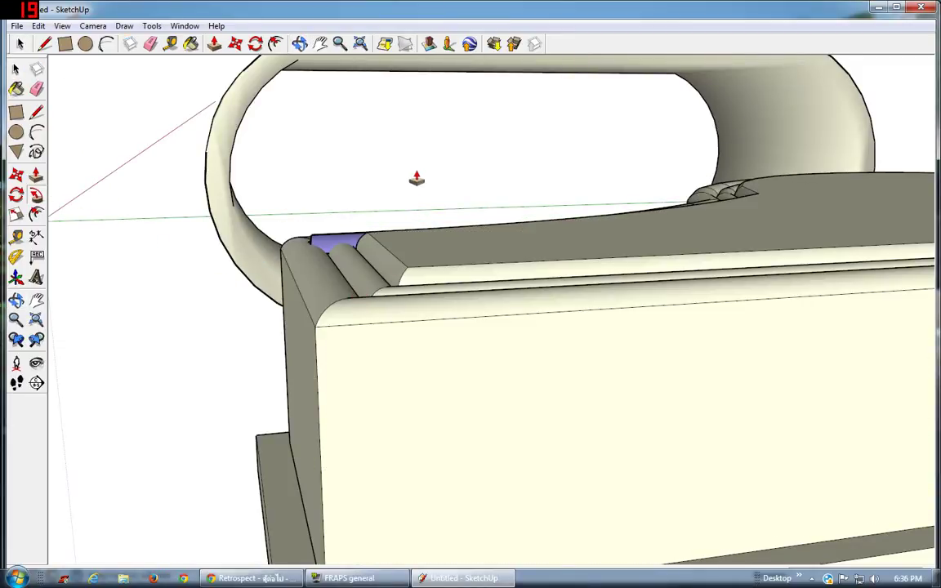
scroll(417, 178, "down", 2)
left_click(300, 47)
mouse_move(655, 370)
left_mouse_down()
mouse_move(747, 235)
mouse_move(798, 272)
mouse_move(771, 346)
mouse_move(658, 291)
mouse_move(694, 334)
mouse_move(650, 346)
mouse_move(859, 342)
mouse_move(628, 291)
mouse_move(560, 230)
left_mouse_up()
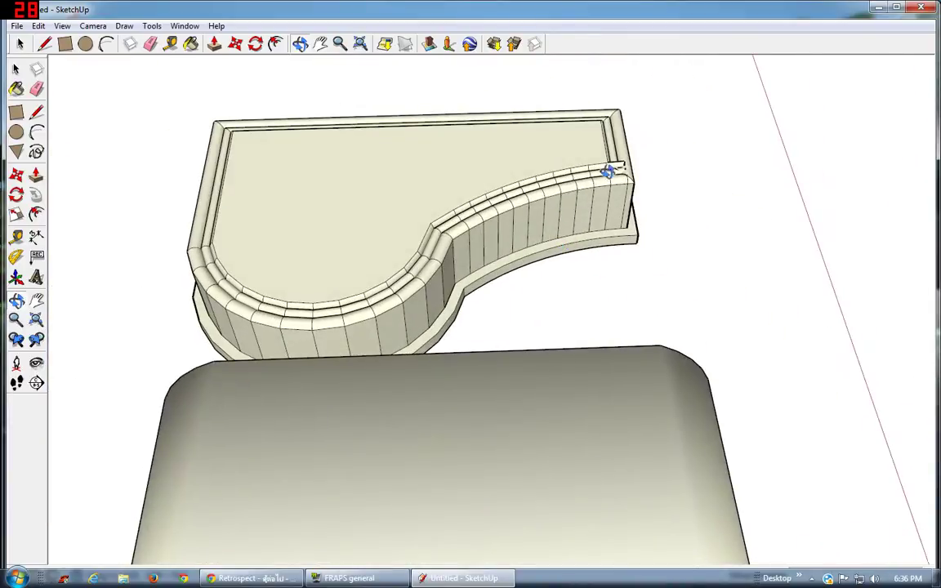
mouse_move(607, 172)
left_mouse_down()
mouse_move(478, 292)
mouse_move(487, 357)
mouse_move(443, 368)
mouse_move(533, 387)
mouse_move(125, 98)
left_mouse_up()
Triple-click the piano body with its mouldings and turn it into a group with Make Group
left_click(24, 44)
triple_click(282, 314)
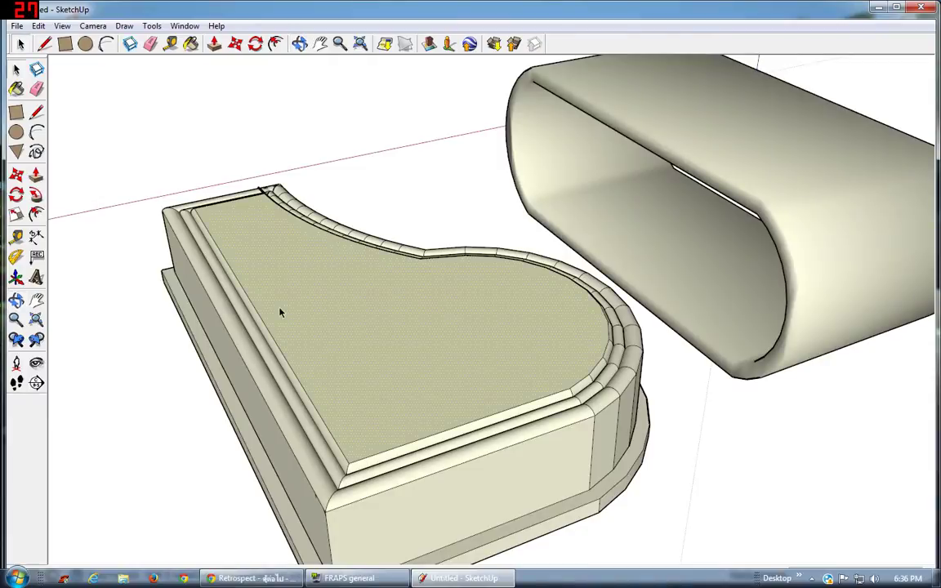
right_click(282, 312)
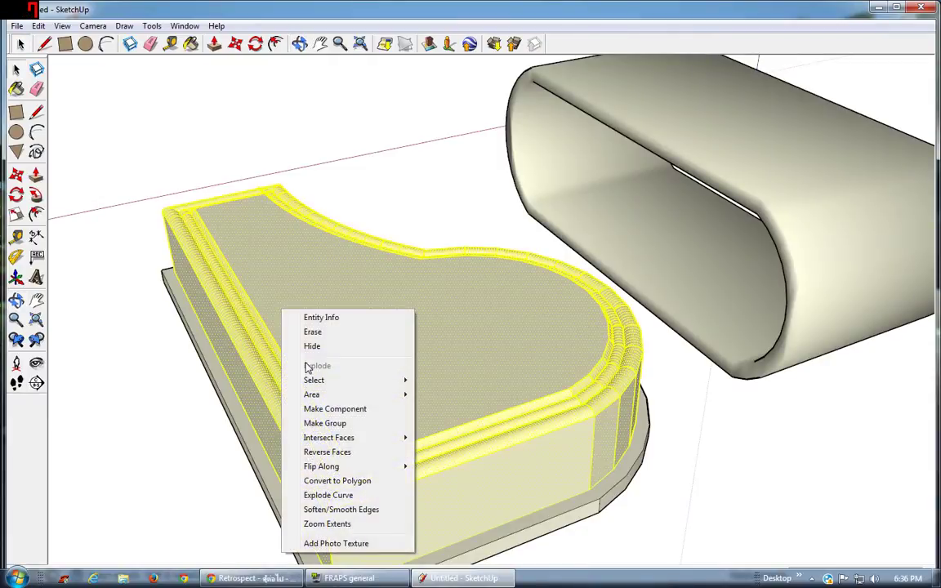
left_click(314, 423)
left_click(657, 499)
middle_click_drag(657, 500, 456, 227)
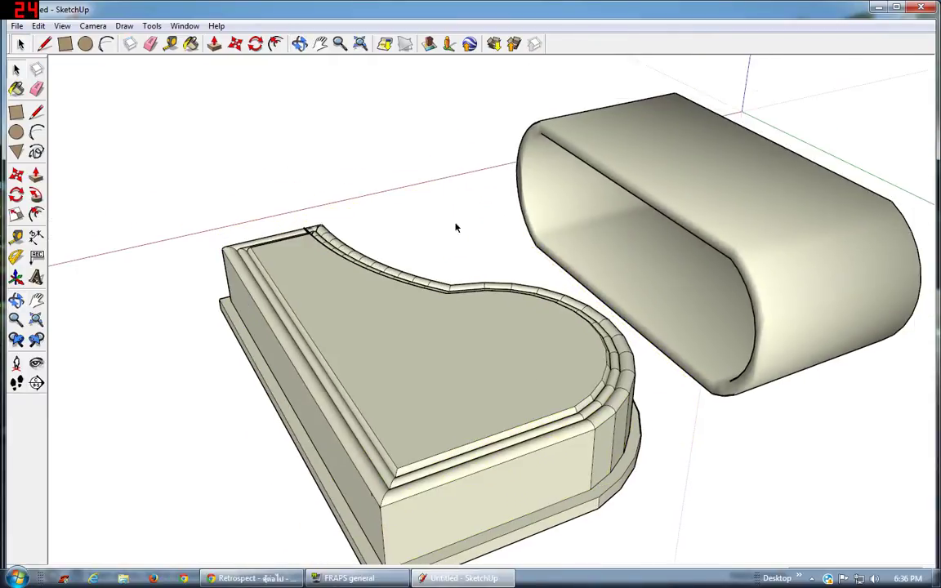
left_click(300, 45)
mouse_move(458, 277)
left_mouse_down()
mouse_move(357, 57)
mouse_move(322, 63)
left_mouse_up()
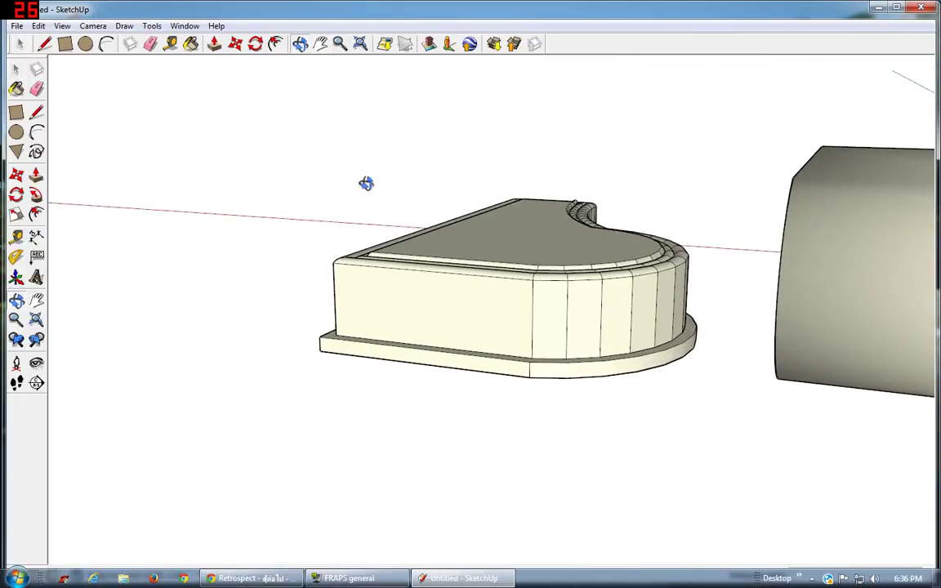
mouse_move(365, 183)
left_mouse_down()
mouse_move(391, 327)
mouse_move(350, 250)
left_mouse_up()
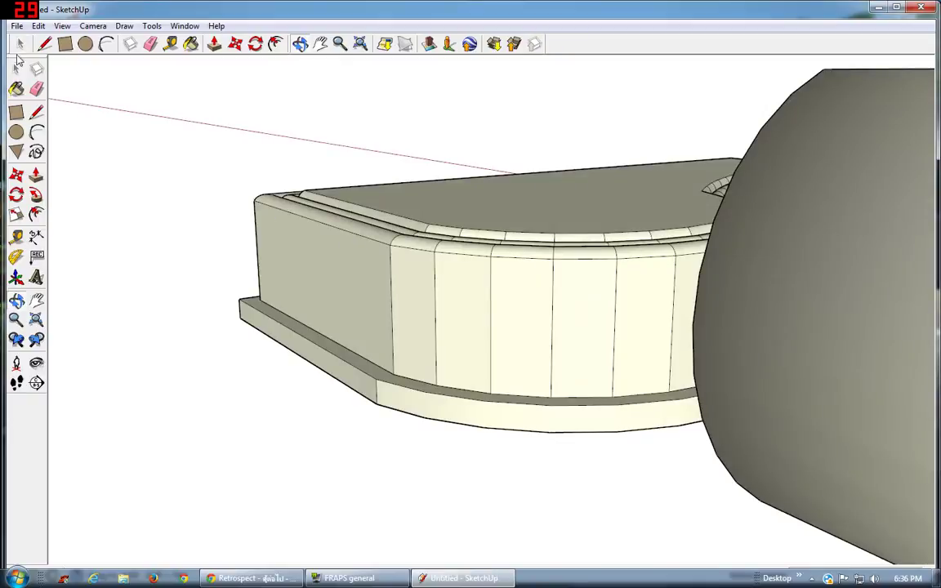
Open the piano group for editing and inspect it from several angles
left_click(20, 44)
left_click(438, 373)
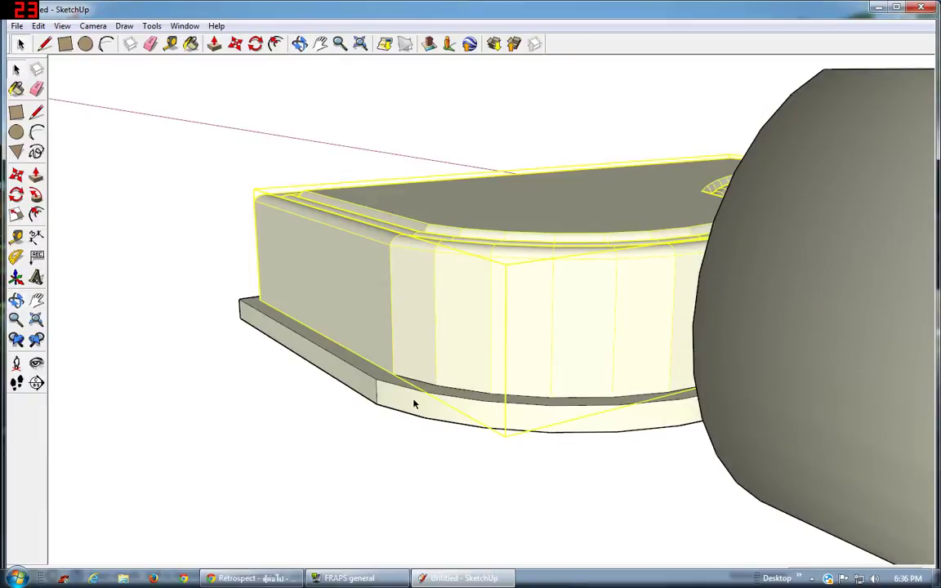
double_click(381, 378)
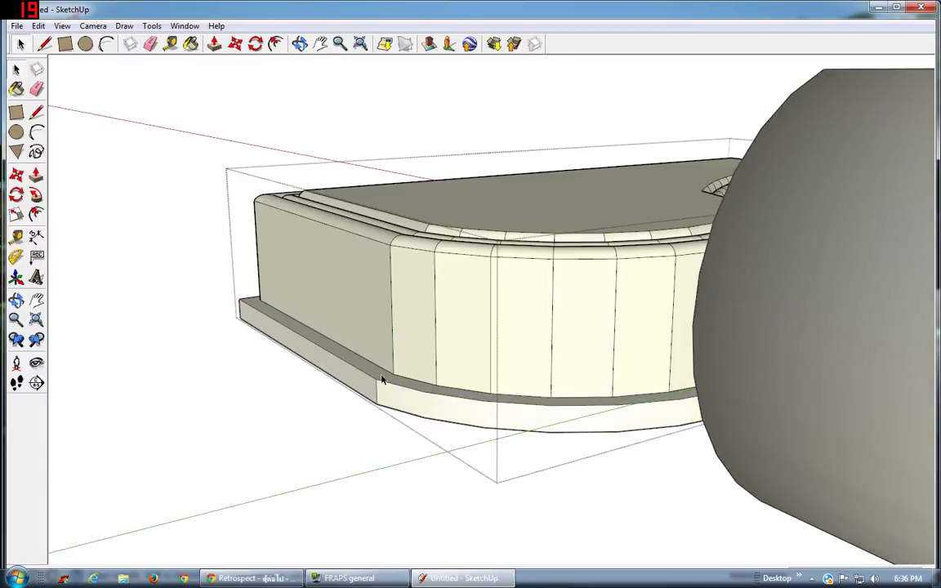
mouse_move(343, 414)
middle_mouse_down()
mouse_move(308, 336)
mouse_move(315, 151)
middle_mouse_up()
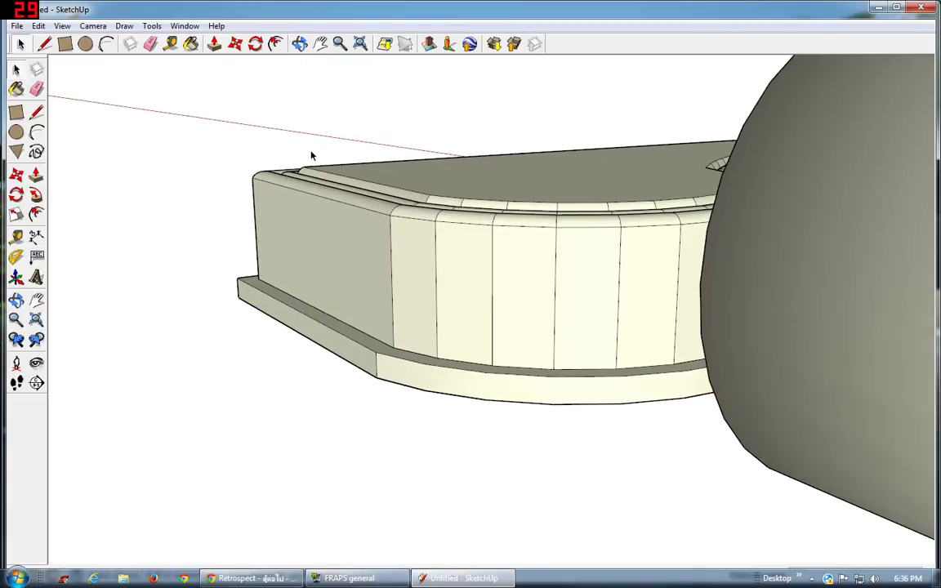
left_click(299, 44)
mouse_move(237, 202)
left_mouse_down()
mouse_move(189, 330)
mouse_move(199, 84)
mouse_move(268, 54)
left_mouse_up()
left_click(322, 43)
key("space")
left_click(160, 180)
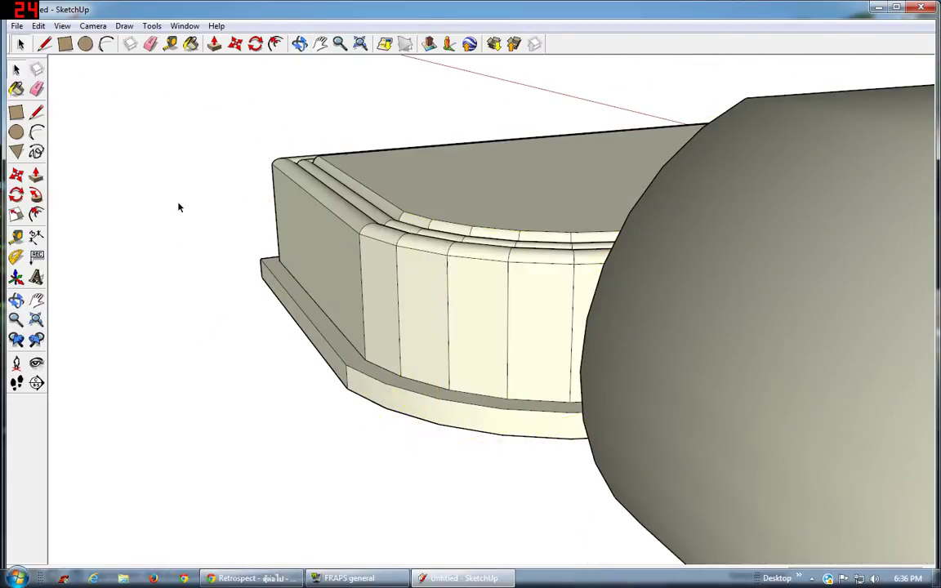
scroll(233, 272, "up", 2)
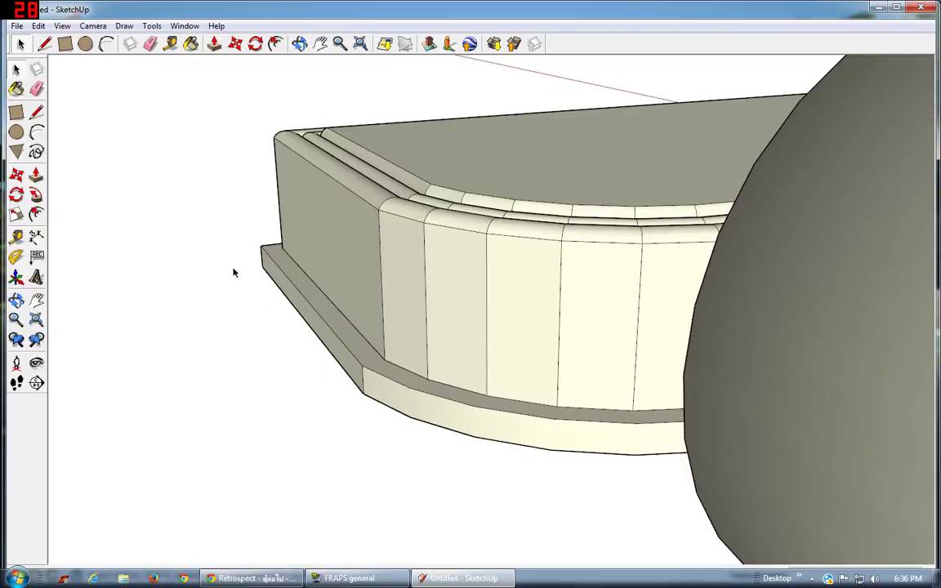
Draw a flat rectangle against the piano body's straight end
left_click(299, 44)
mouse_move(303, 137)
left_mouse_down()
mouse_move(307, 88)
mouse_move(307, 137)
left_mouse_up()
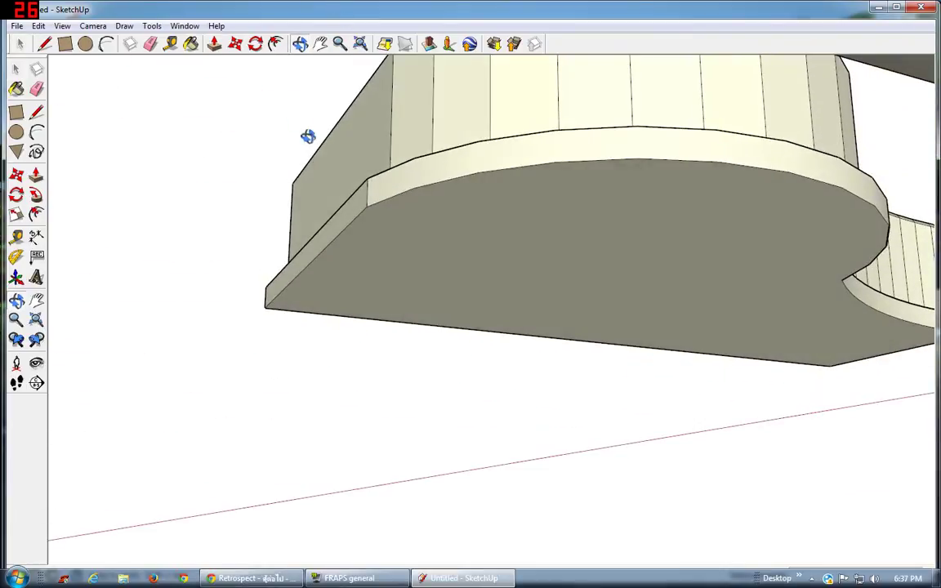
left_click(58, 46)
left_click(281, 308)
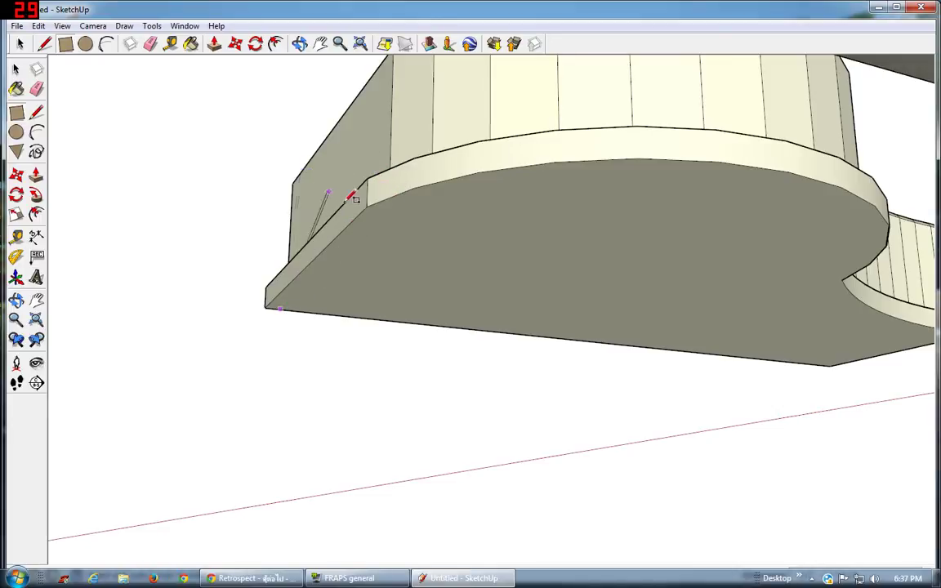
scroll(376, 192, "down", 1)
scroll(398, 188, "down", 1)
scroll(394, 195, "down", 1)
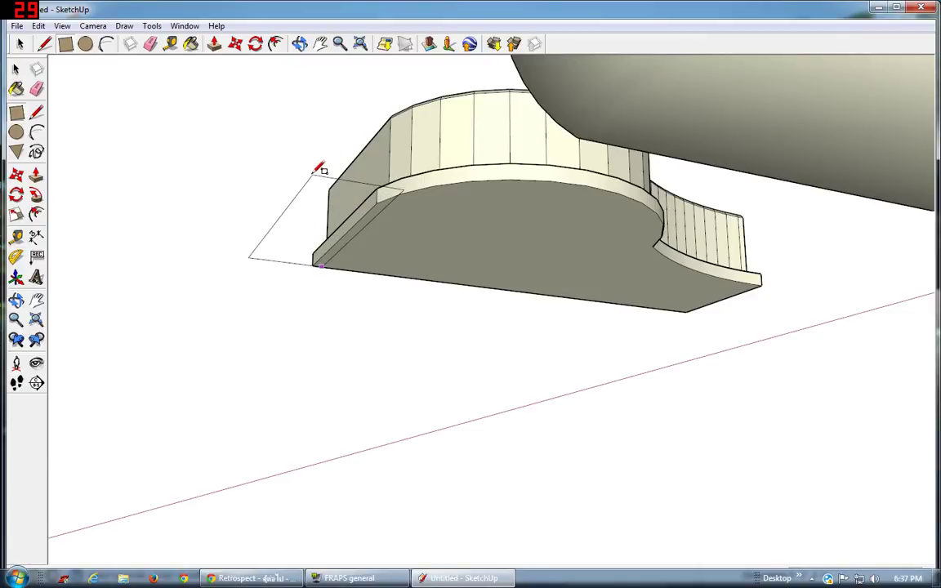
left_click(288, 147)
Push/Pull the rectangle upward into a tall box
mouse_move(276, 45)
middle_mouse_down()
mouse_move(373, 406)
mouse_move(371, 342)
middle_mouse_up()
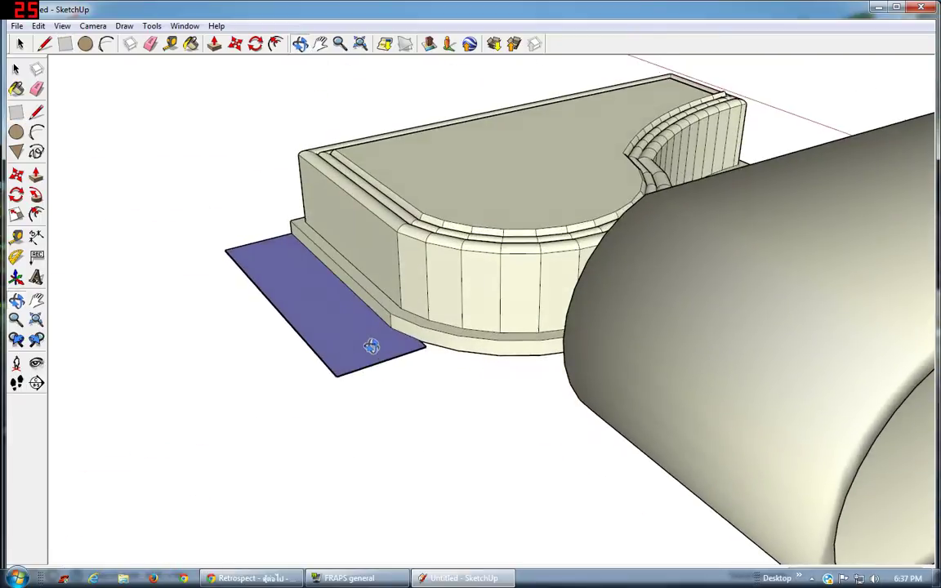
left_click(214, 45)
left_click(310, 325)
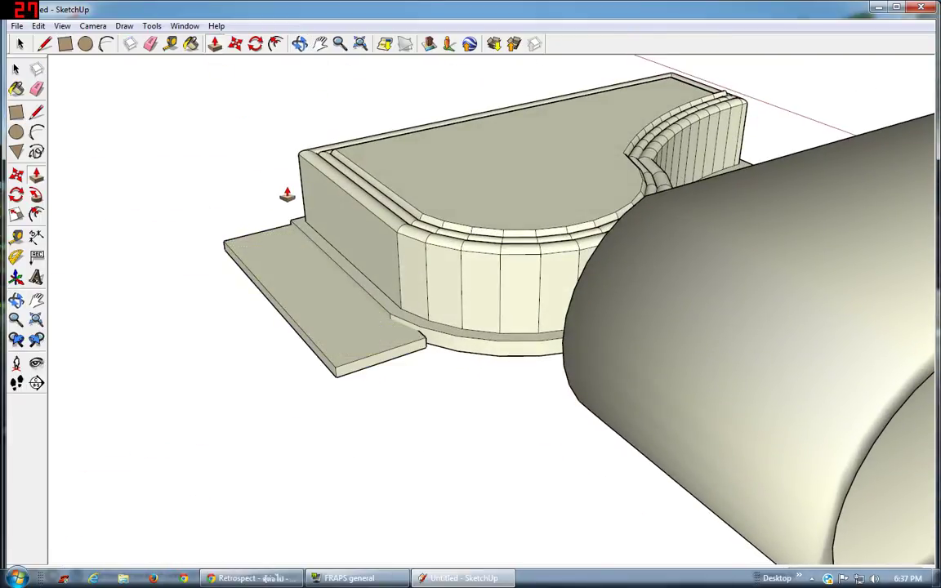
left_click(306, 148)
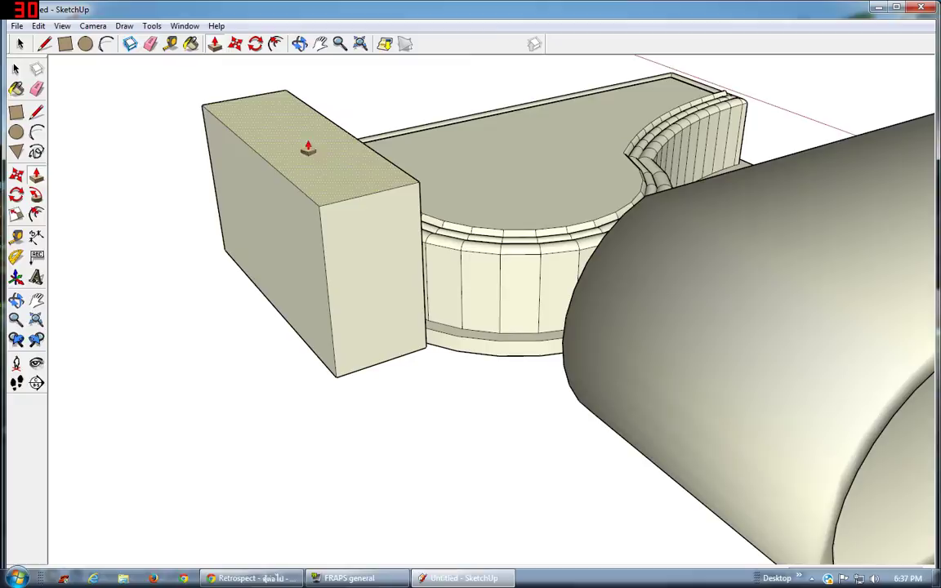
left_click(300, 43)
mouse_move(347, 151)
left_mouse_down()
mouse_move(230, 162)
mouse_move(409, 158)
mouse_move(406, 99)
left_mouse_up()
Push/Pull the box's top face up and its front face outward to make it taller and deeper
left_click(214, 43)
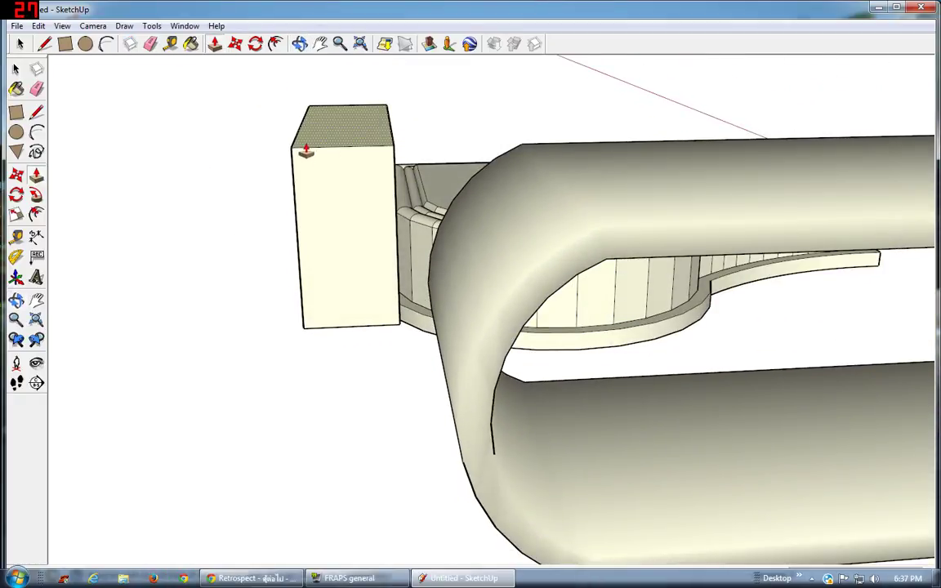
left_click_drag(306, 151, 281, 119)
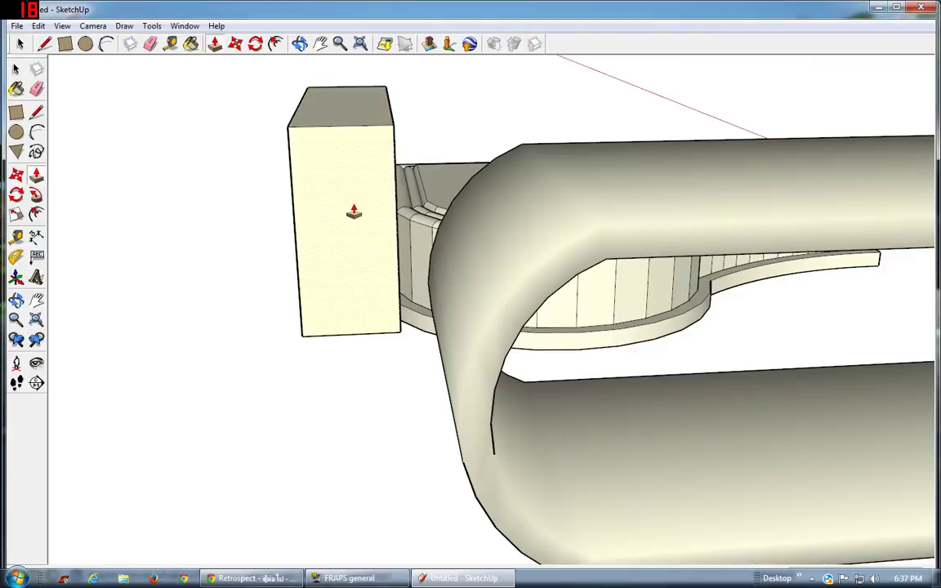
left_click_drag(353, 211, 208, 72)
key("o")
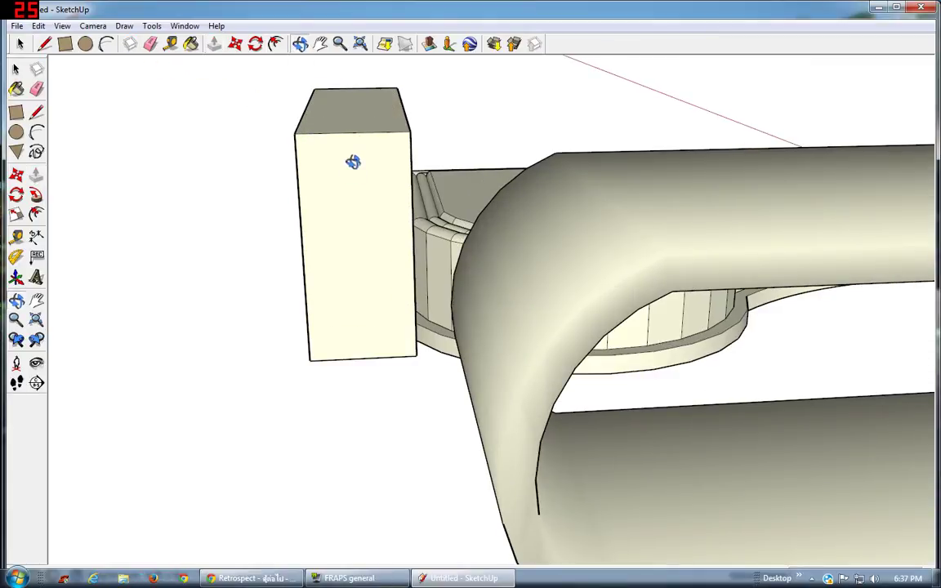
left_click_drag(353, 158, 339, 115)
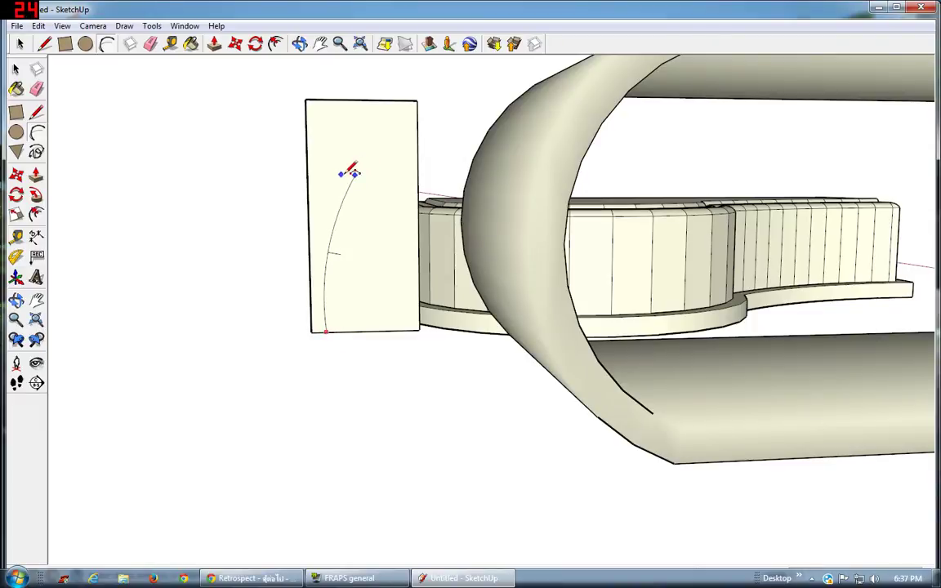
Draw the scroll outline on the end face: a curled arc on top and a line down to the box edge
left_click(355, 175)
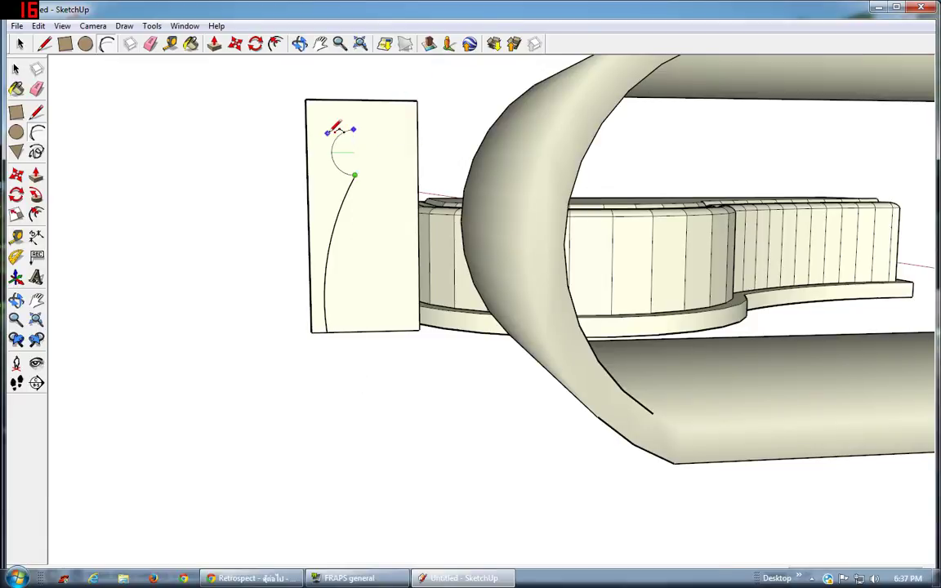
left_click(347, 129)
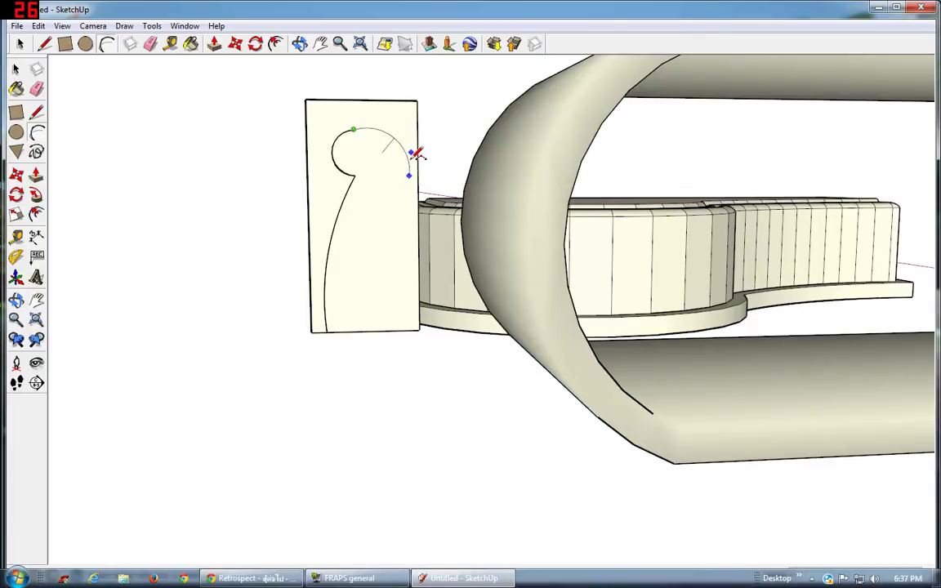
left_click(413, 156)
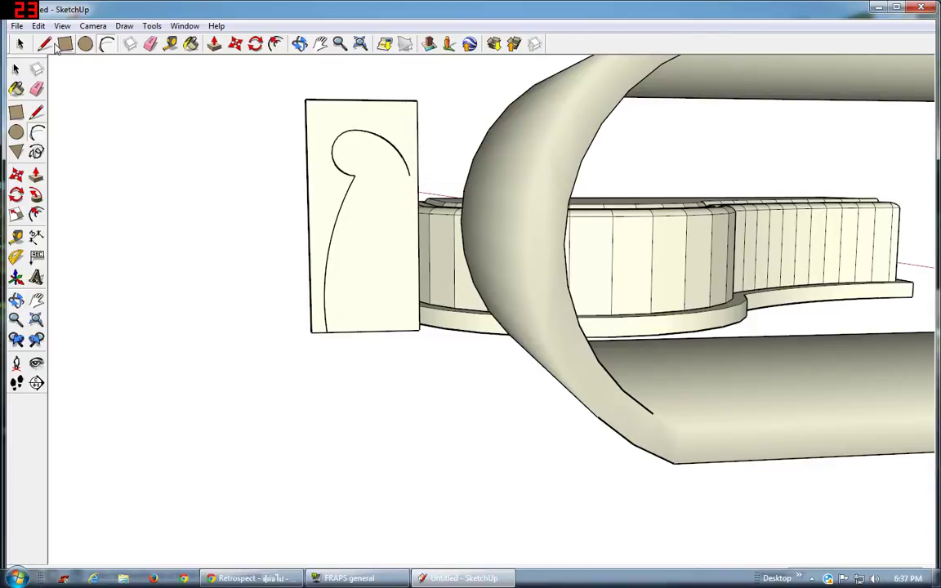
left_click(46, 44)
left_click(408, 174)
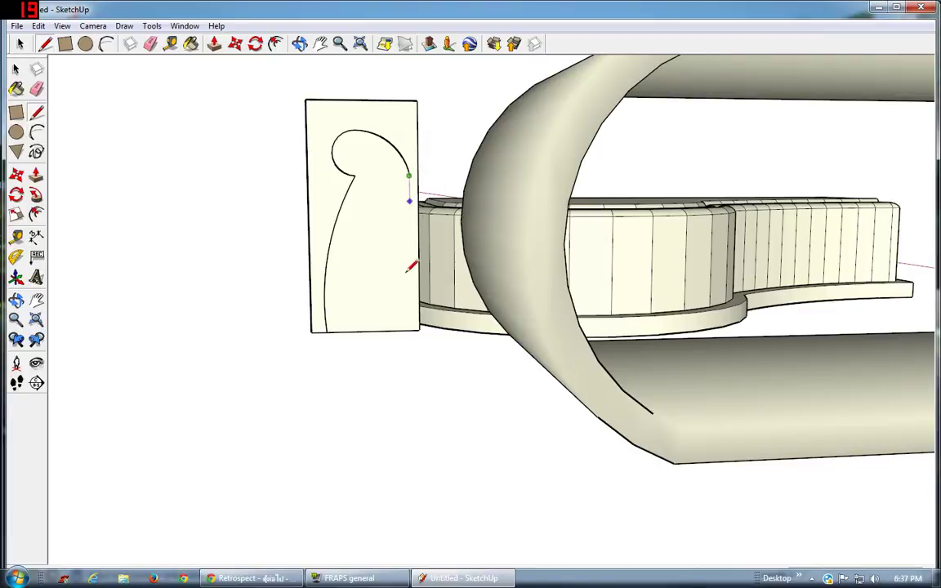
left_click(409, 330)
left_click(214, 43)
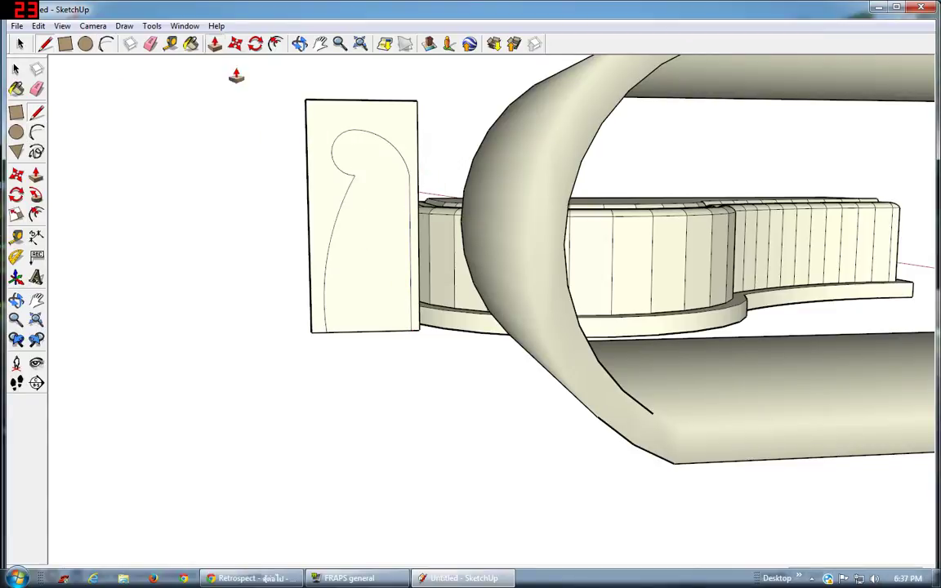
left_click(314, 167)
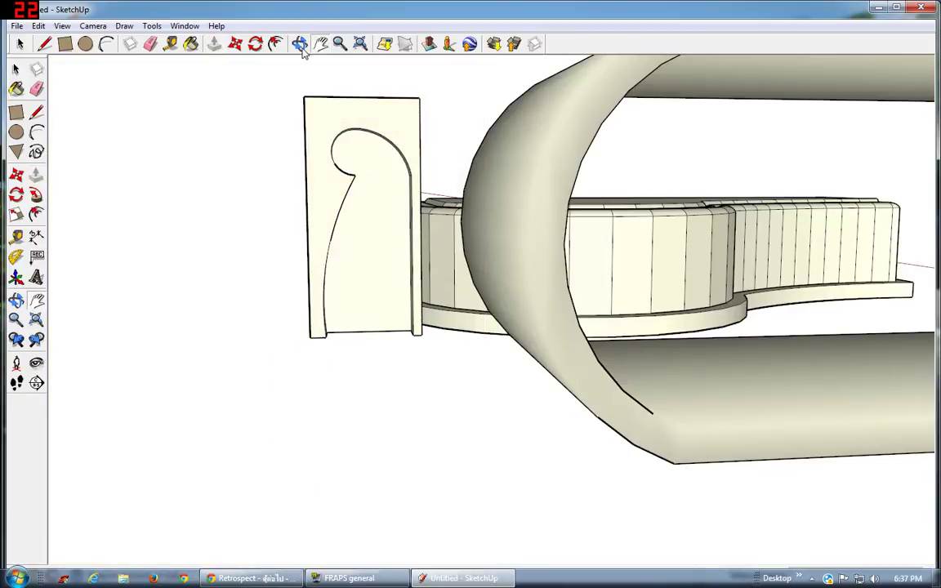
Push the waste face outside the scroll back through the block, leaving the rolled-top shape
left_click(299, 43)
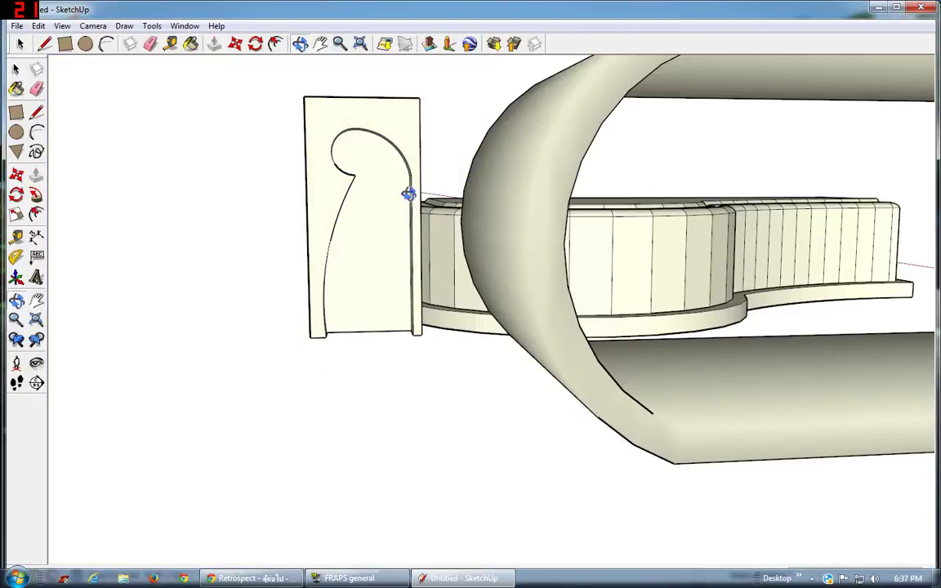
mouse_move(409, 193)
left_mouse_down()
mouse_move(515, 225)
mouse_move(168, 69)
left_mouse_up()
left_click(214, 43)
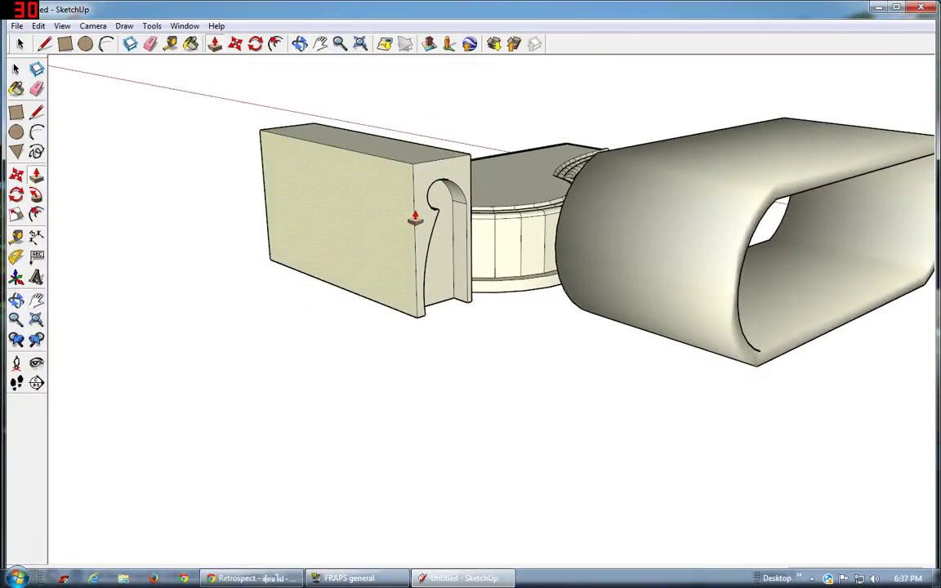
left_click(404, 212)
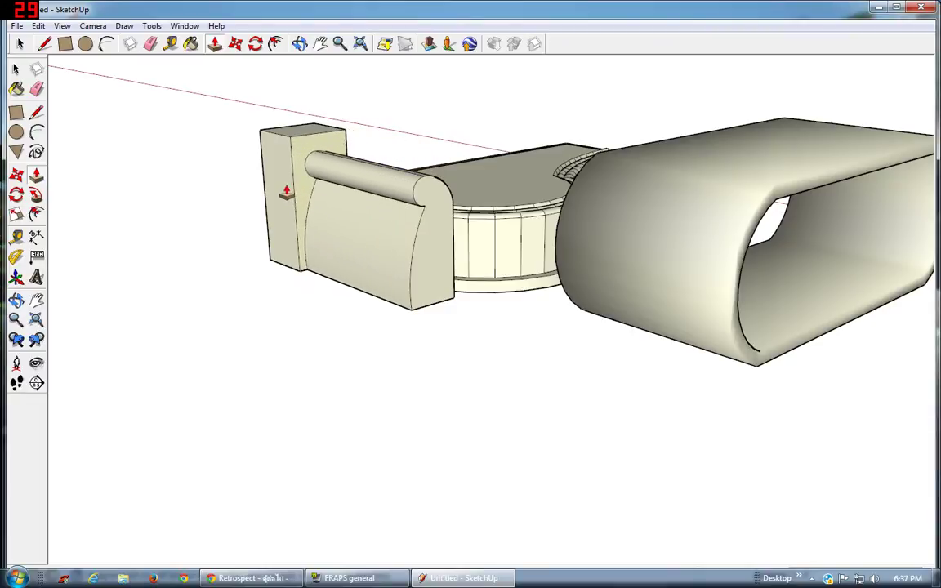
Select the whole scroll end piece with a triple-click
left_click(300, 43)
left_click_drag(325, 181, 391, 205)
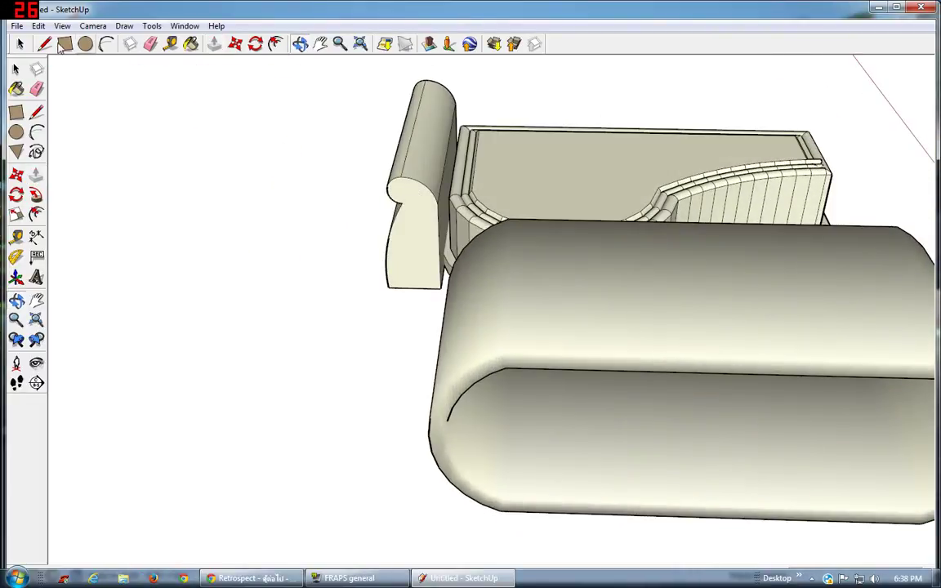
key("space")
triple_click(418, 217)
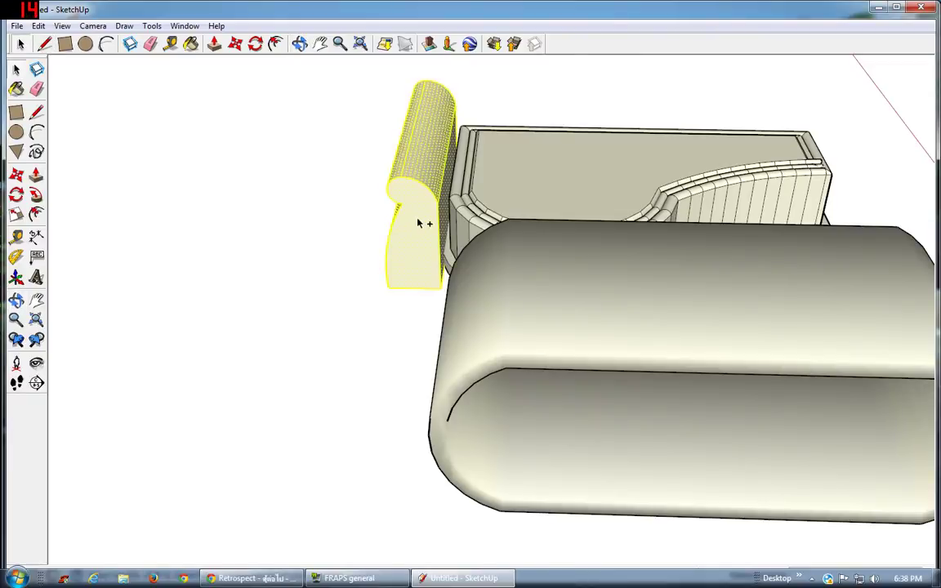
scroll(656, 163, "down", 2)
left_click(319, 43)
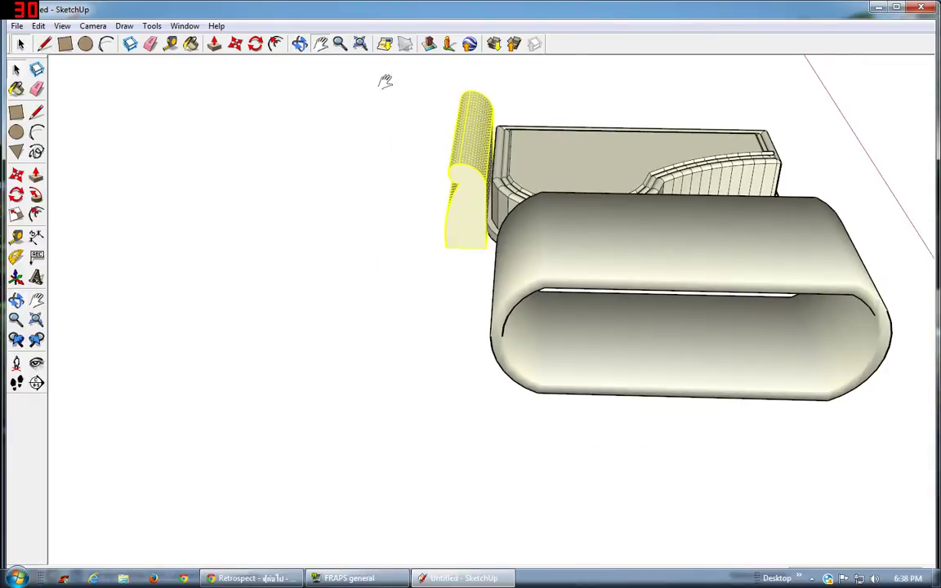
Copy the scroll end piece with Move and place it at the piano body's far end
mouse_move(383, 80)
left_mouse_down()
mouse_move(577, 242)
mouse_move(545, 270)
mouse_move(548, 307)
left_mouse_up()
key("m")
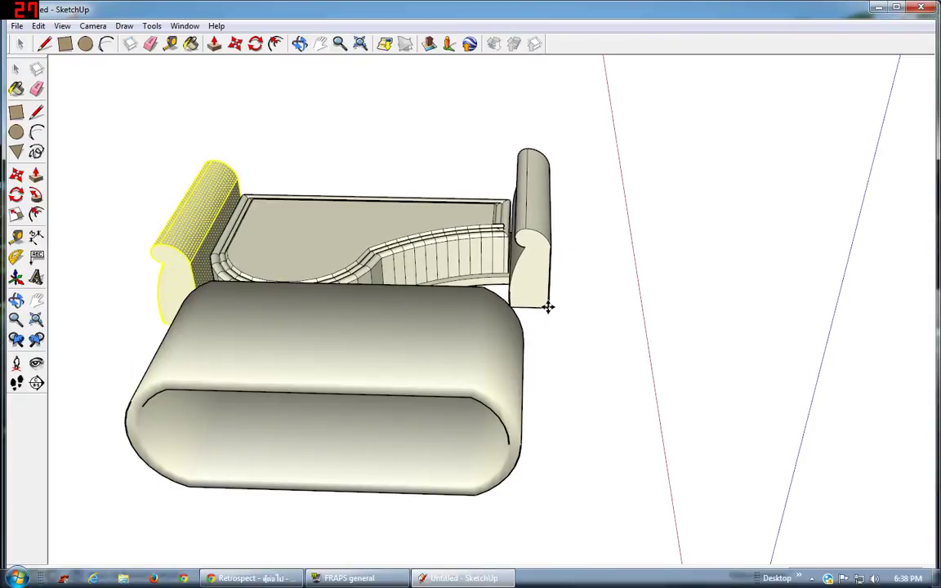
left_click(548, 308)
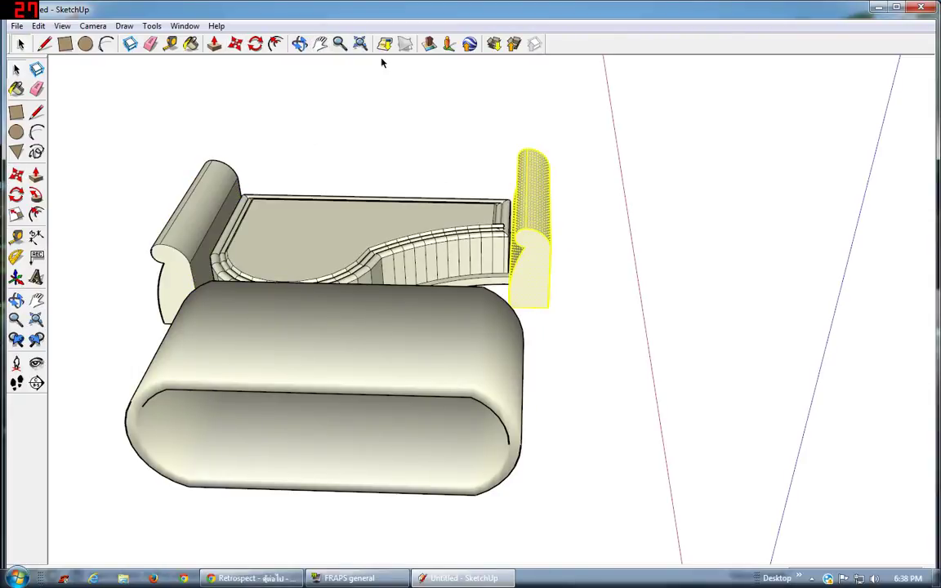
Slide the copied end piece flush against the body's end
left_click(299, 45)
mouse_move(247, 288)
left_mouse_down()
mouse_move(440, 209)
mouse_move(285, 68)
left_mouse_up()
left_click(236, 44)
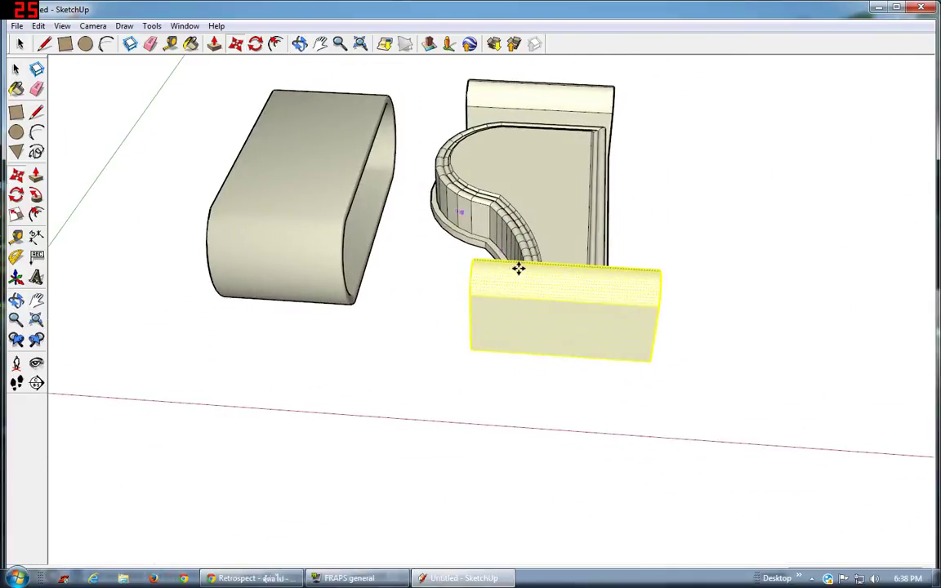
left_click_drag(518, 267, 513, 293)
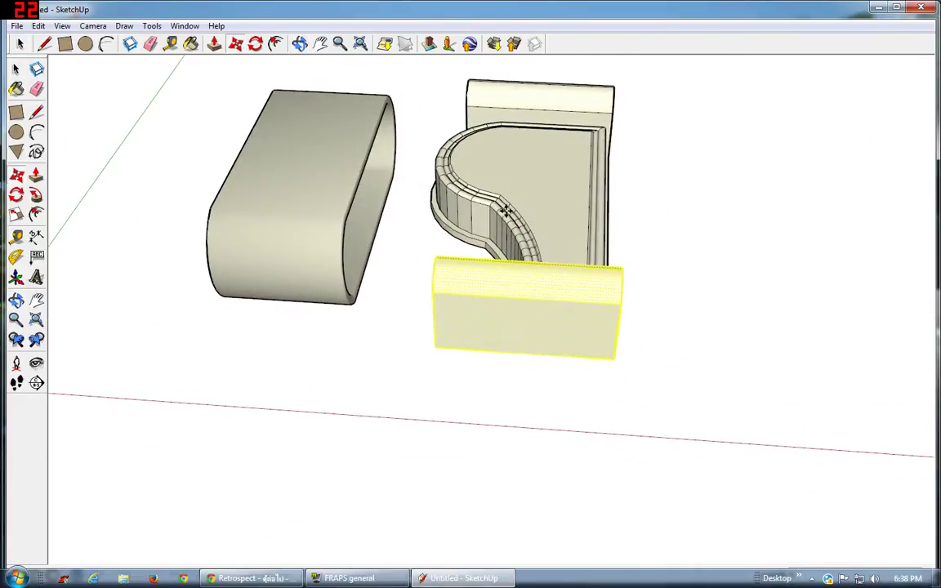
left_click(299, 45)
mouse_move(378, 101)
left_mouse_down()
mouse_move(292, 105)
mouse_move(541, 262)
mouse_move(514, 248)
mouse_move(467, 265)
mouse_move(447, 258)
mouse_move(407, 210)
left_mouse_up()
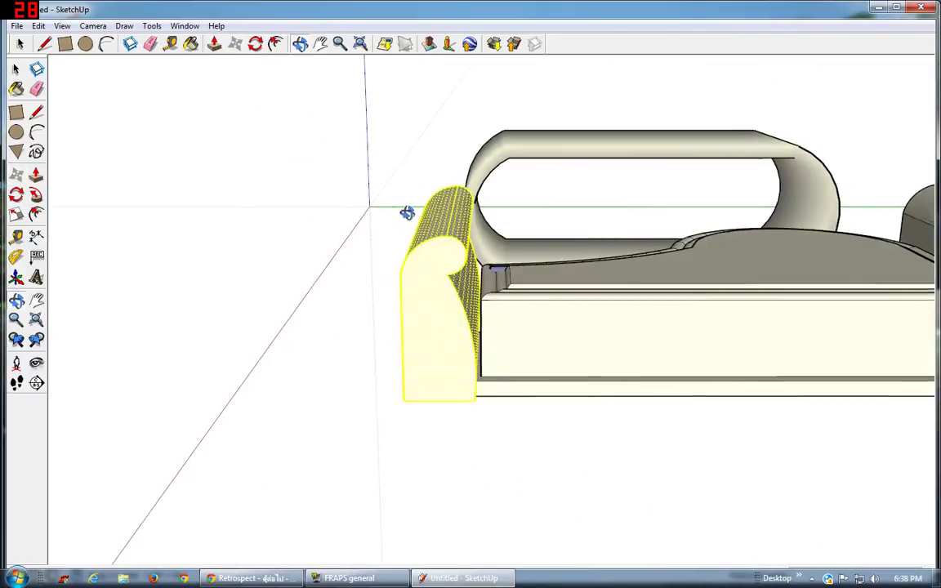
Right-click the copied end piece to reach Flip Along's Red, Green and Blue Direction options
left_click(22, 44)
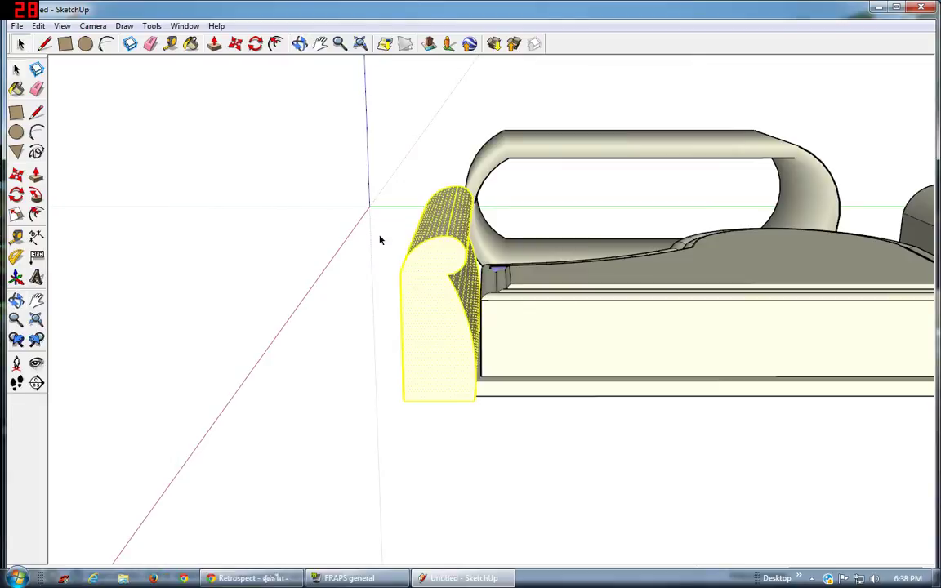
right_click(430, 289)
right_click(418, 265)
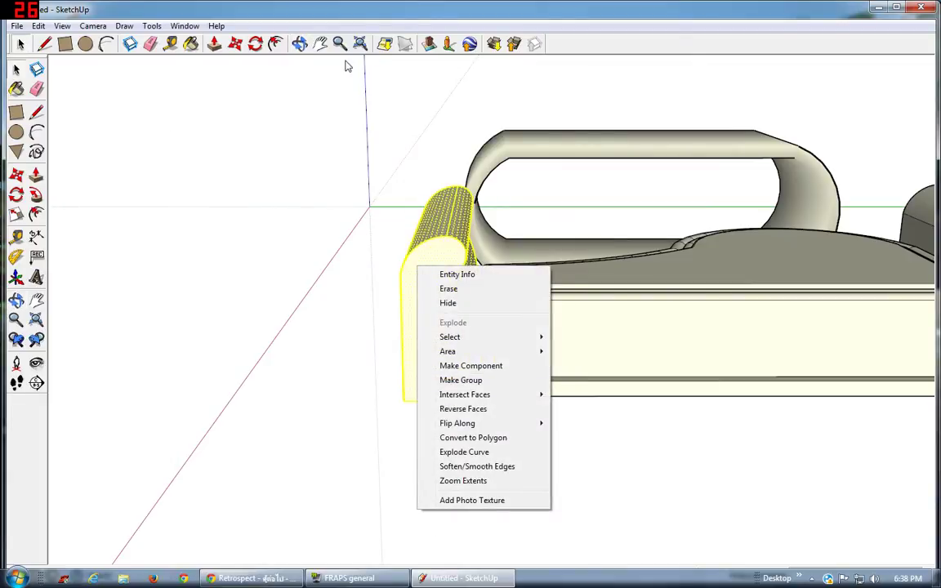
left_click(307, 47)
mouse_move(565, 196)
left_mouse_down()
mouse_move(661, 107)
mouse_move(695, 99)
mouse_move(585, 108)
left_mouse_up()
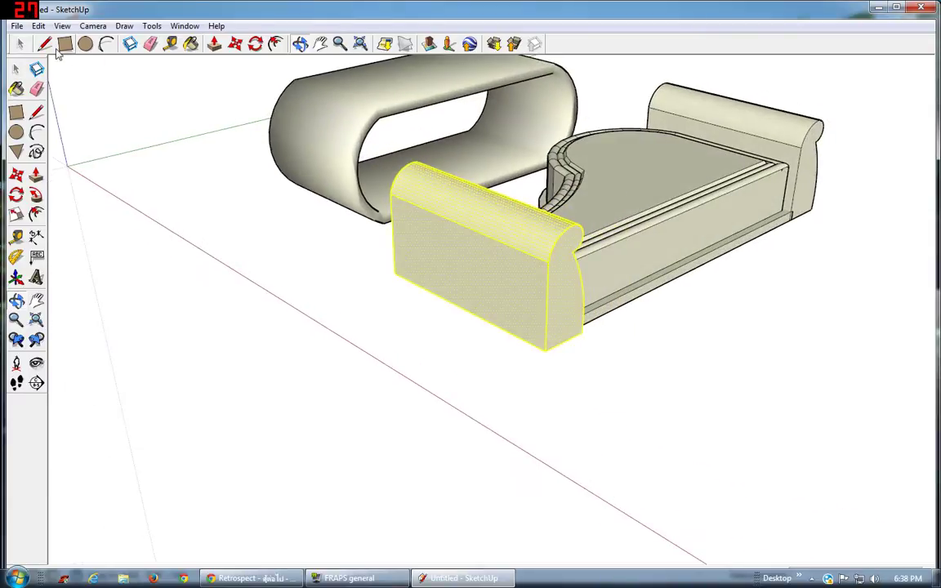
left_click(21, 43)
right_click(495, 272)
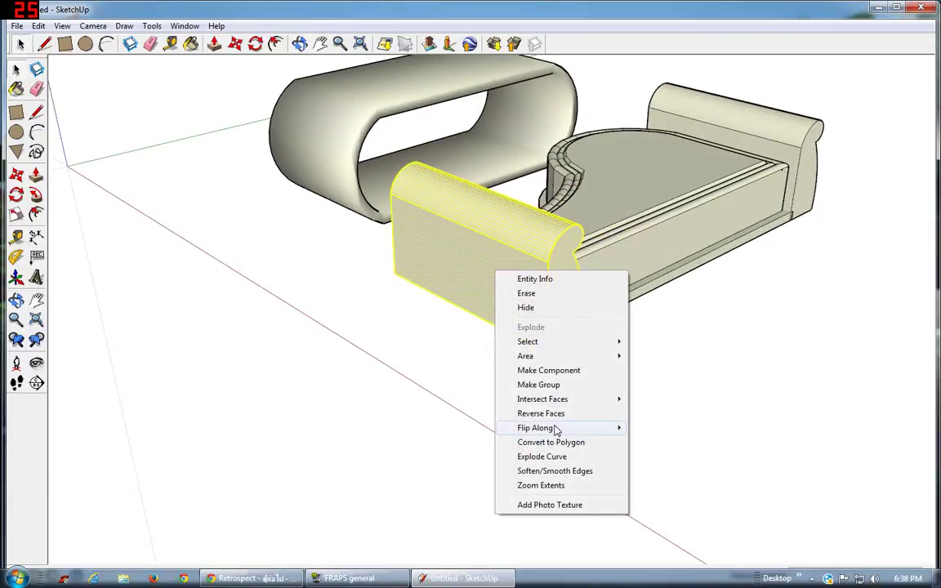
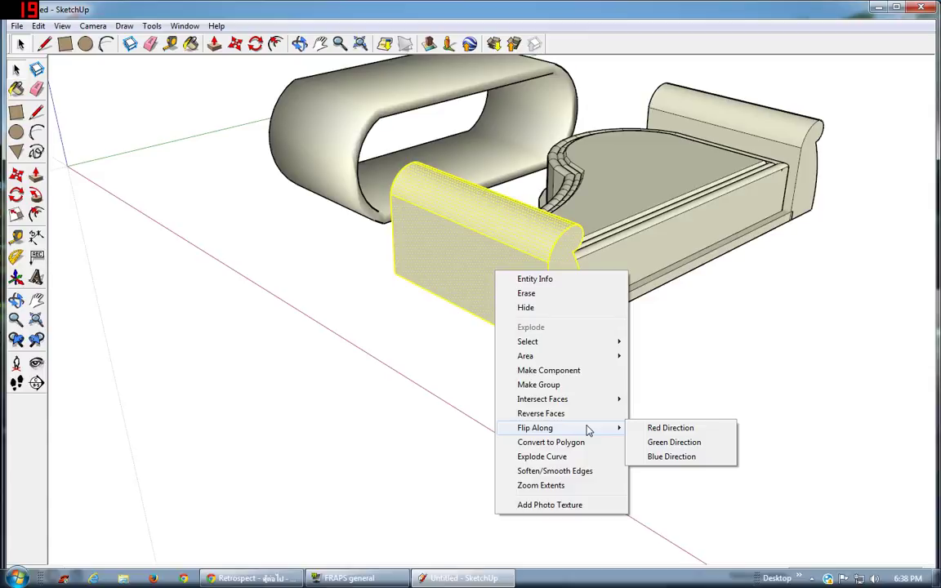
Flip the front sofa arm along the green direction so its rolled edge faces the other way
left_click(661, 442)
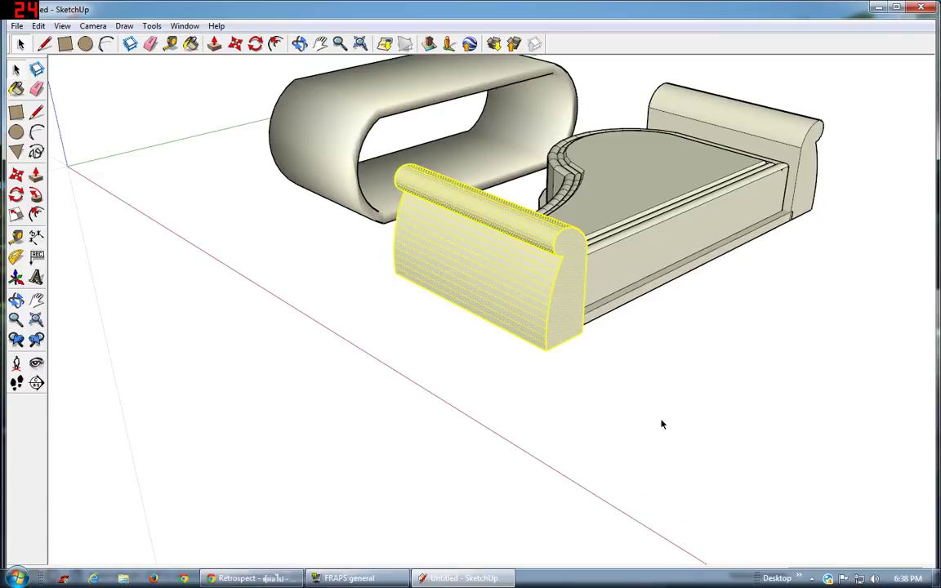
left_click(661, 424)
left_click(359, 43)
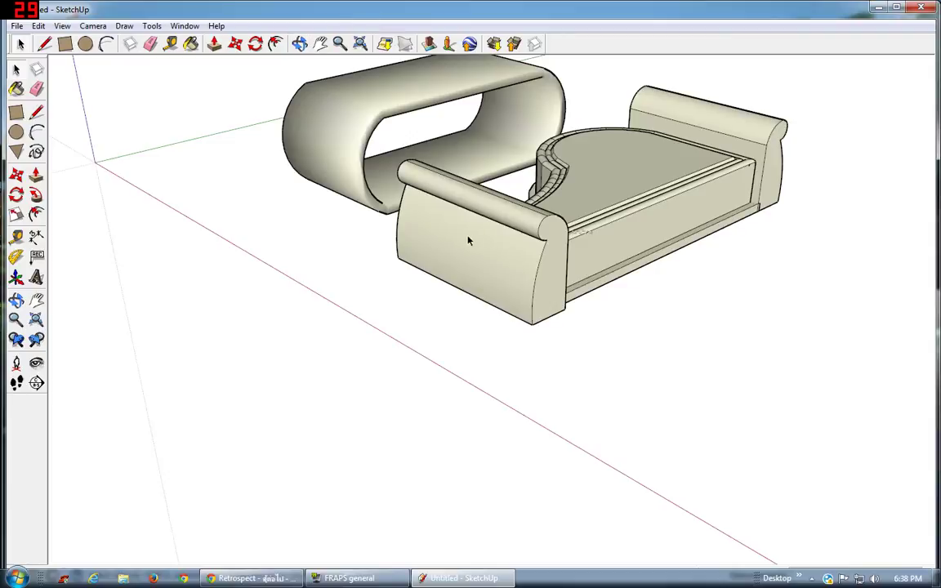
Select the whole front arm and move it flush against the sofa body
left_click(508, 244)
left_click(508, 245)
left_click(508, 245)
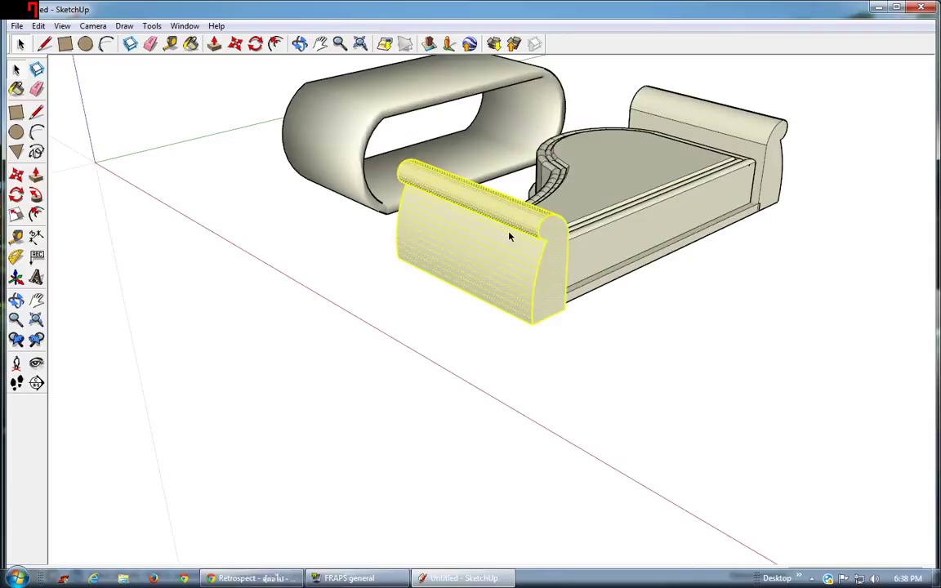
left_click(300, 43)
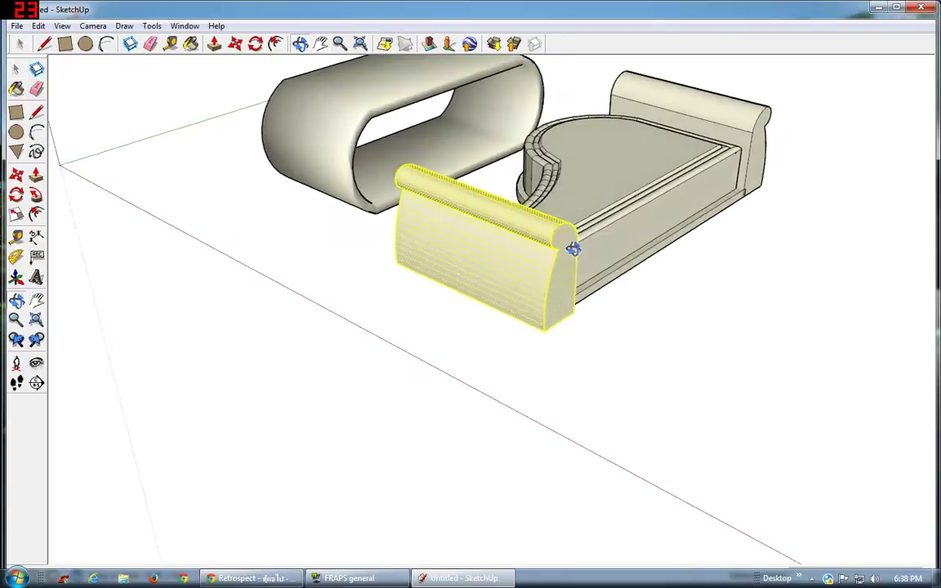
mouse_move(571, 245)
left_mouse_down()
mouse_move(499, 256)
mouse_move(413, 192)
mouse_move(384, 158)
mouse_move(435, 155)
mouse_move(376, 136)
mouse_move(374, 163)
left_mouse_up()
key("m")
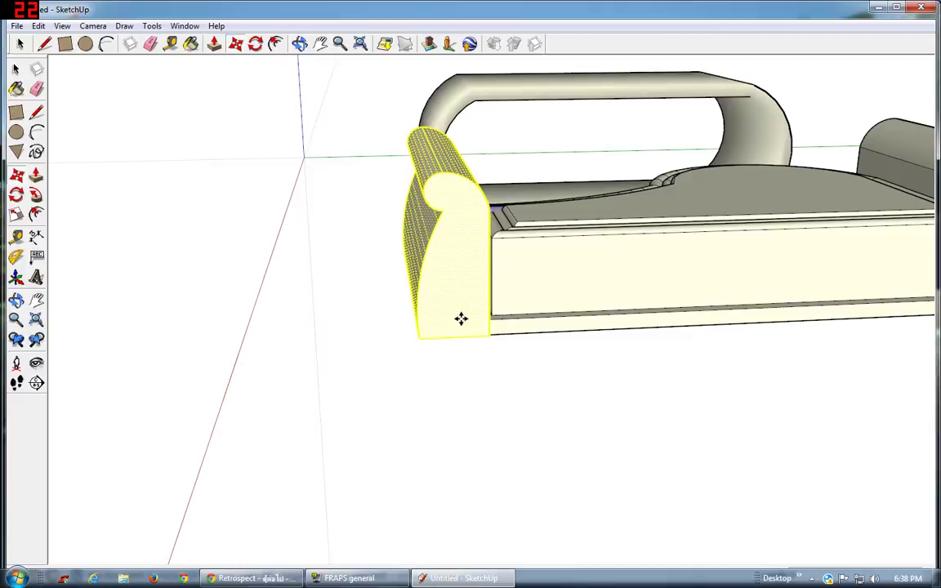
left_click_drag(459, 317, 450, 283)
left_click(454, 246)
Nudge the front sofa arm slightly so it sits tight against the seat end
left_click(16, 69)
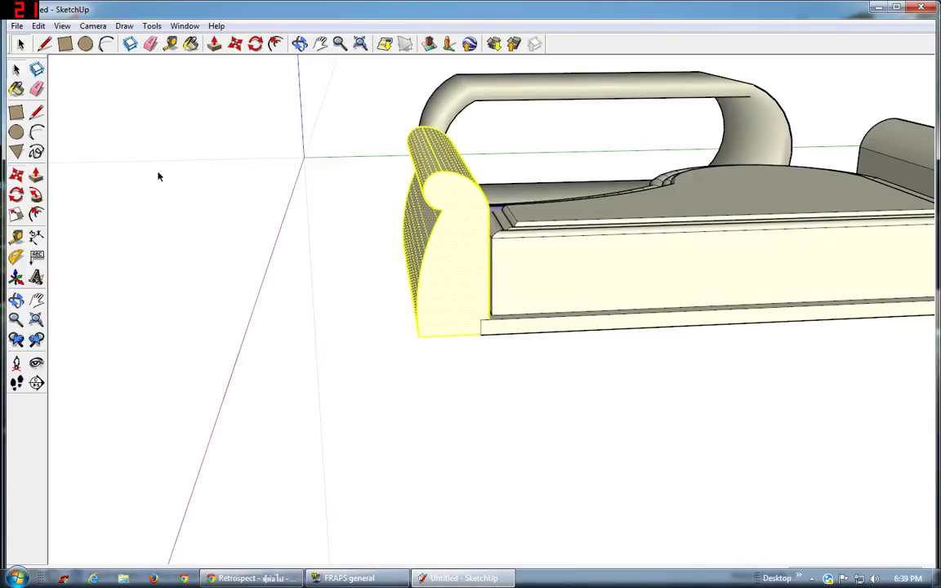
left_click(382, 176)
scroll(339, 98, "down", 1)
left_click(300, 44)
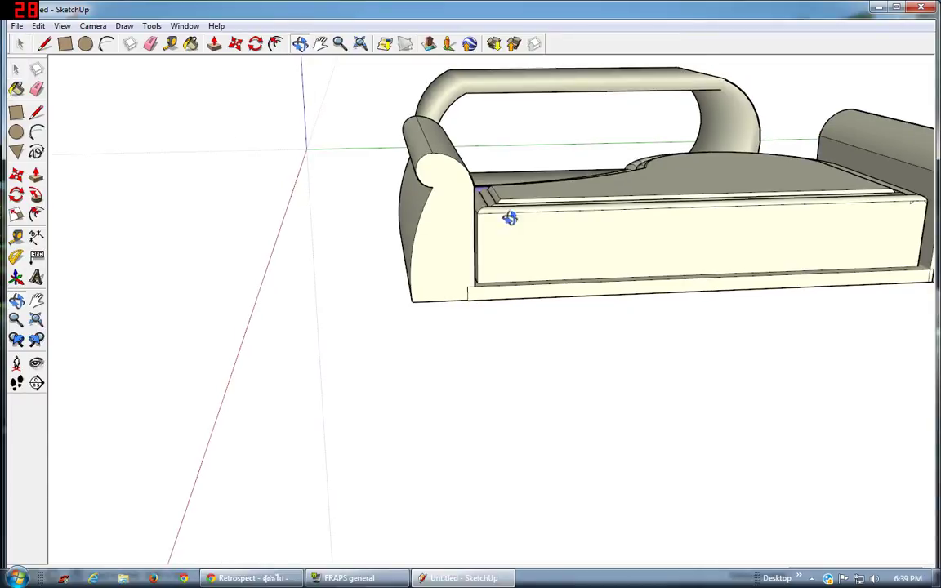
mouse_move(511, 216)
left_mouse_down()
mouse_move(640, 288)
mouse_move(657, 267)
left_mouse_up()
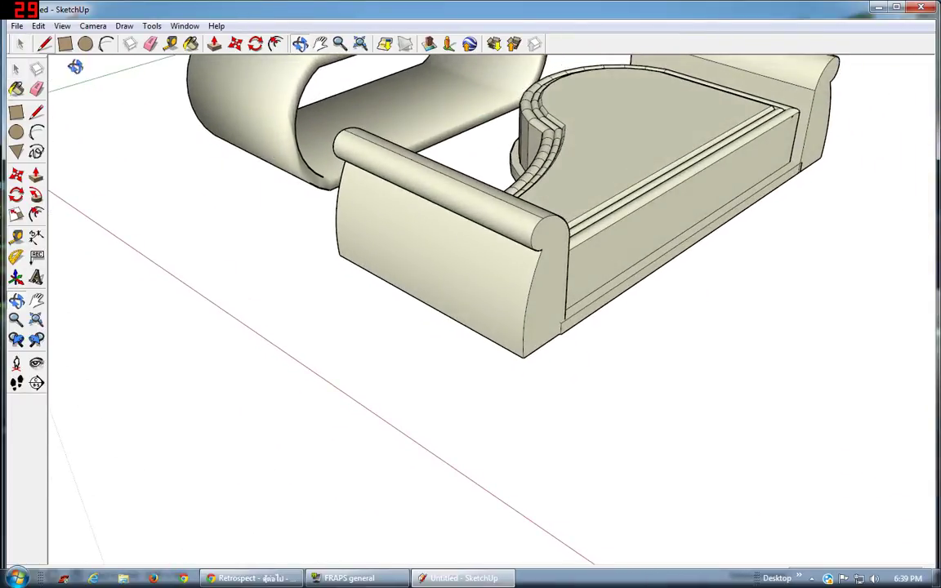
left_click(16, 44)
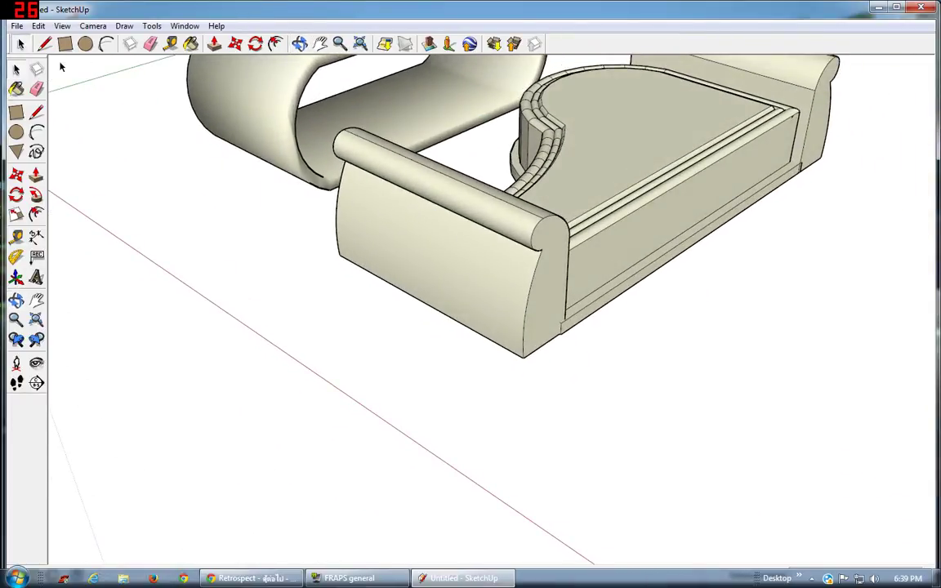
left_click(479, 268)
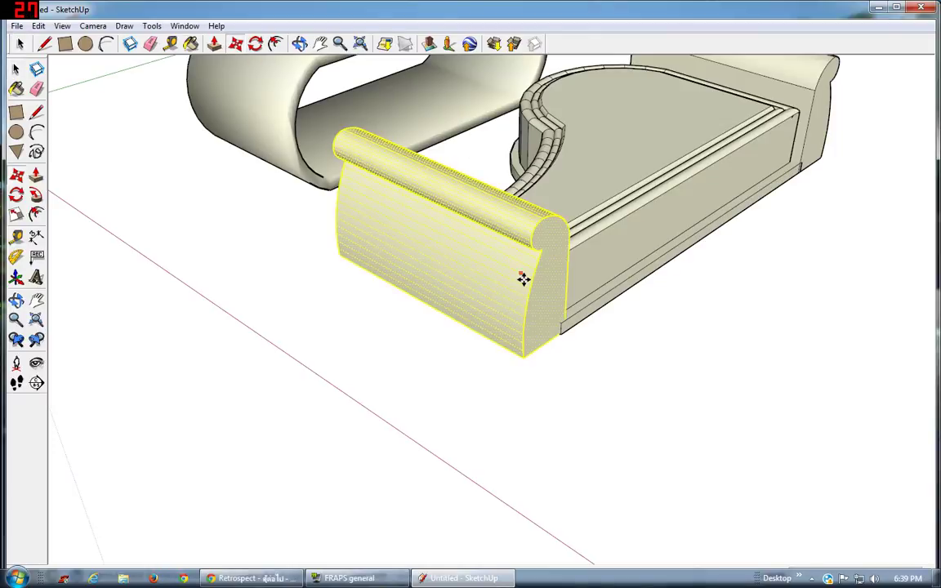
left_click_drag(521, 273, 527, 276)
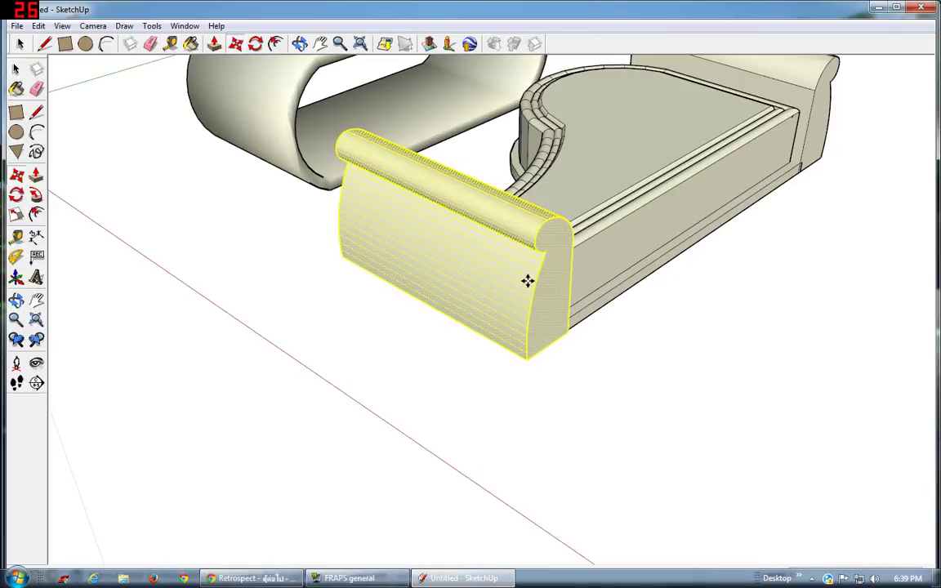
left_click(837, 357)
Bring the other end of the sofa into view and select the right arm for moving
scroll(320, 50, "down", 2)
middle_click_drag(592, 162, 746, 243)
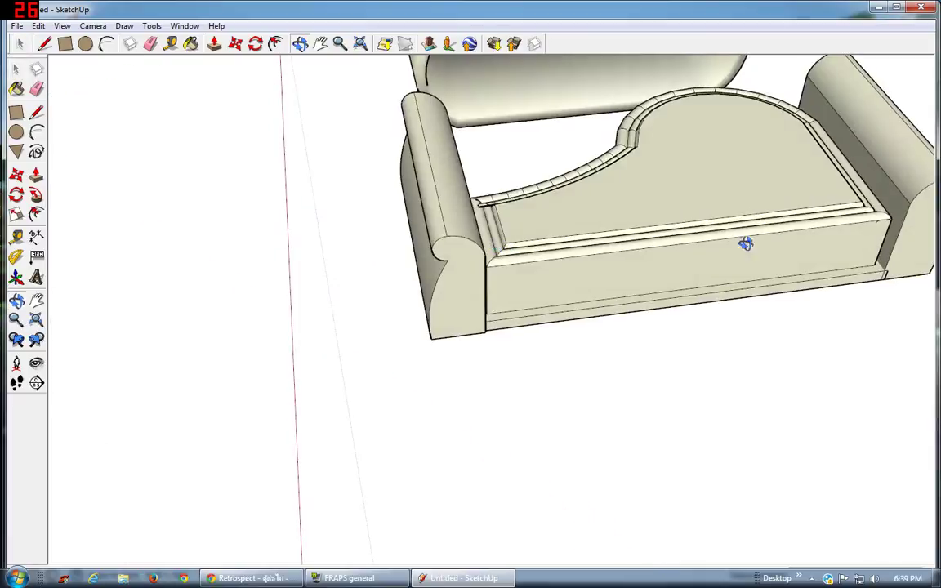
middle_click_drag(882, 245, 469, 254, "shift")
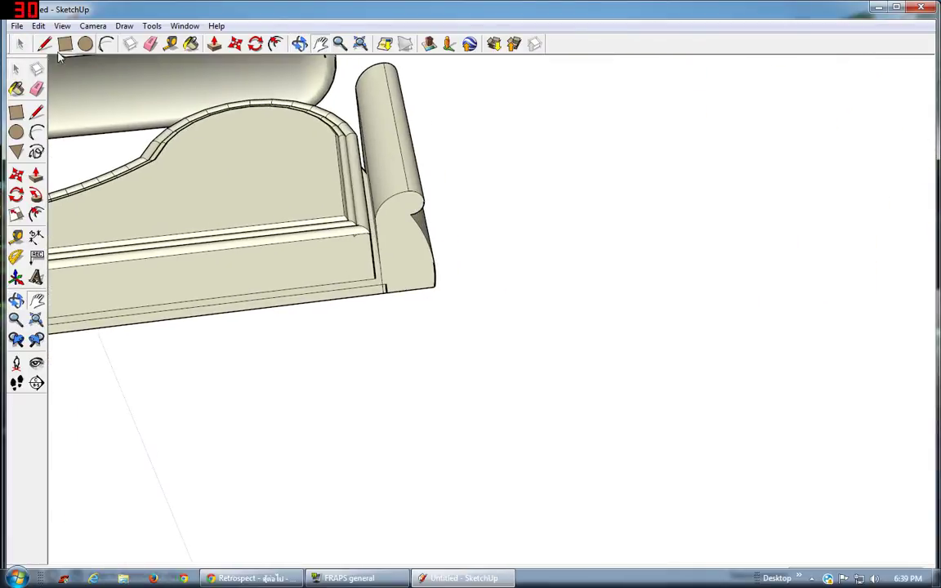
left_click(359, 164)
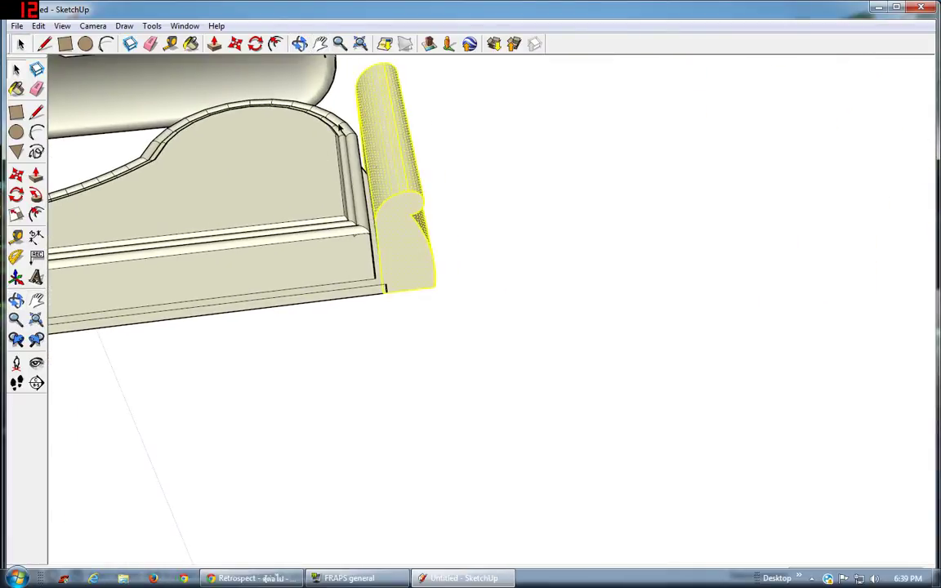
left_click(235, 43)
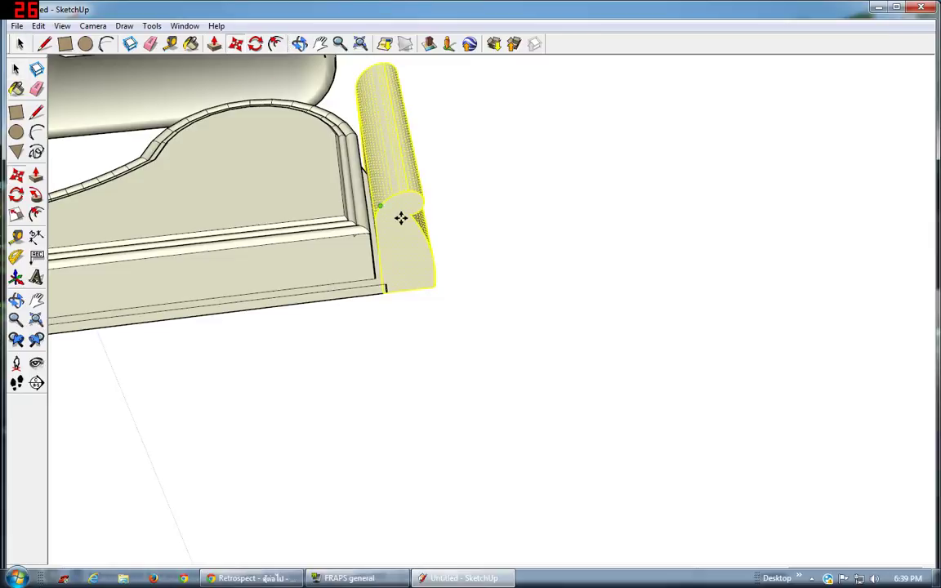
scroll(208, 100, "down", 1)
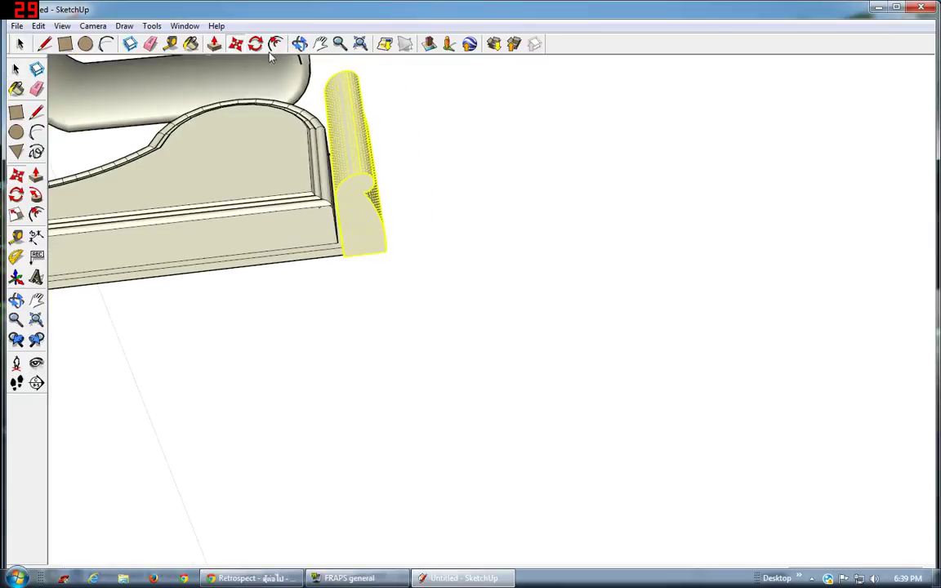
left_click(320, 44)
left_click_drag(320, 77, 617, 155)
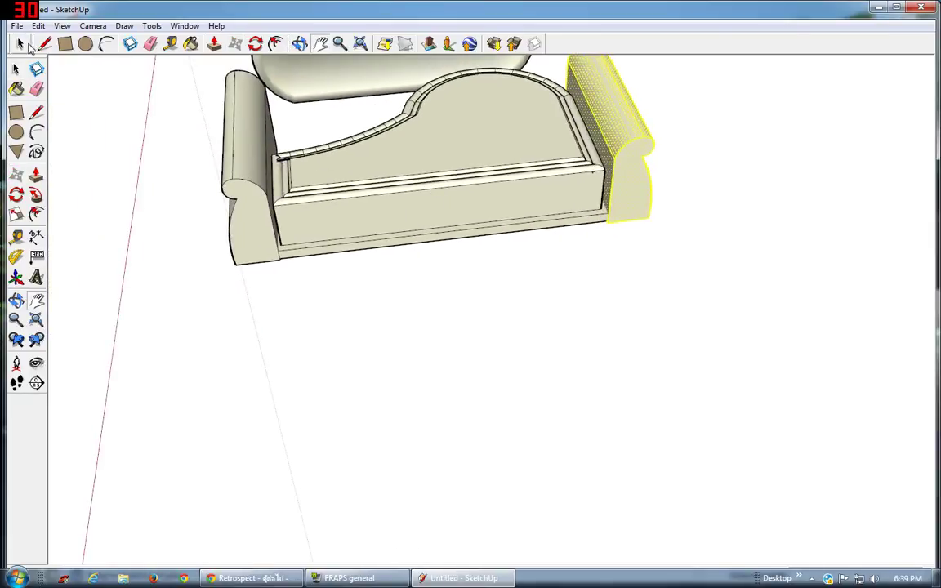
Reframe the sofa in full view and select the left sofa arm
left_click(22, 44)
left_click(387, 310)
scroll(465, 222, "up", 1)
left_click(319, 43)
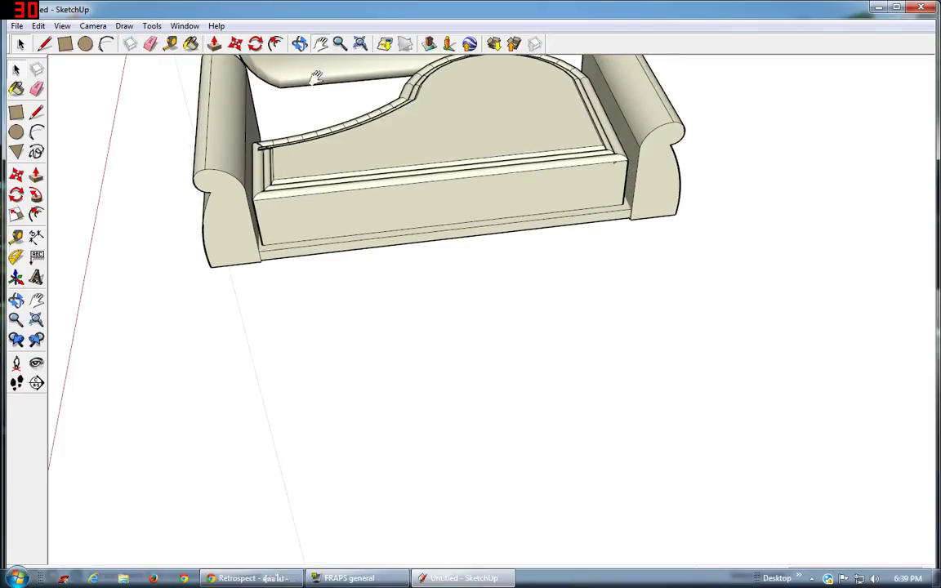
left_click_drag(313, 78, 313, 159)
left_click(21, 44)
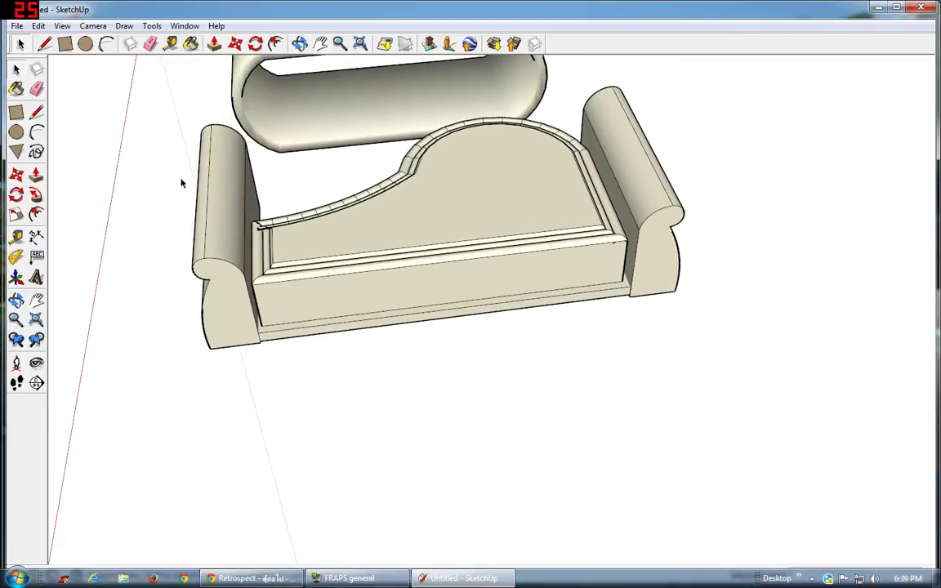
left_click(209, 184)
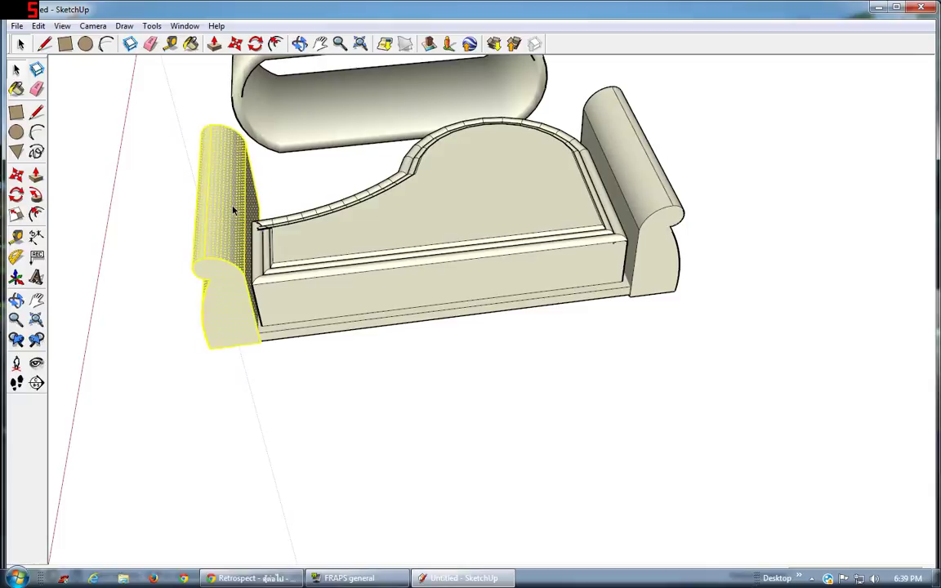
Add the right arm to the left arm's selection and Make Group from both
left_click(650, 198, "ctrl")
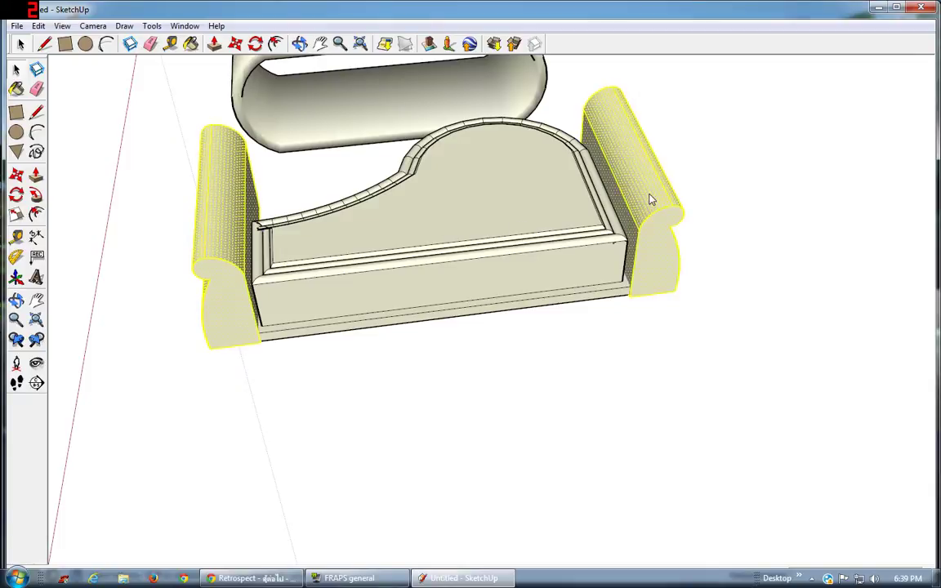
right_click(650, 199)
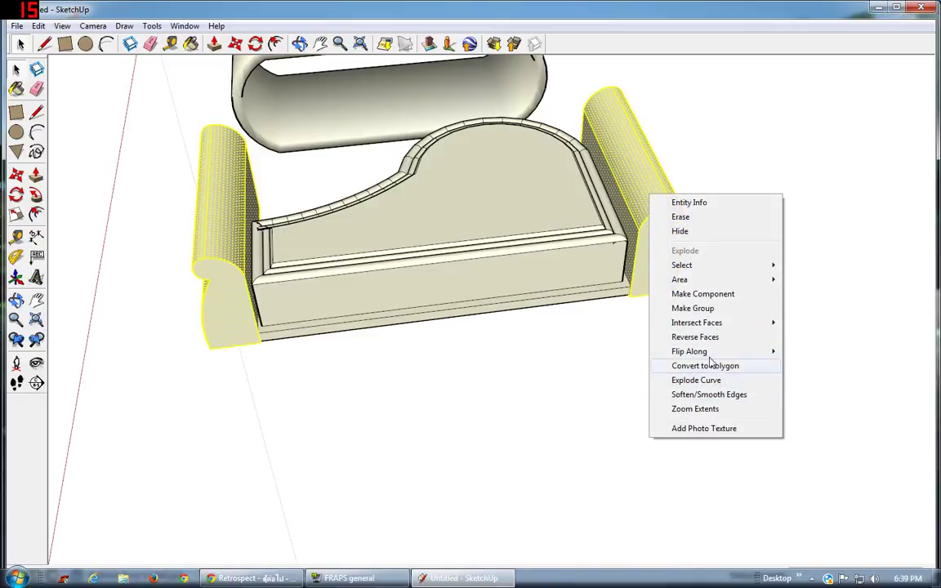
mouse_move(689, 352)
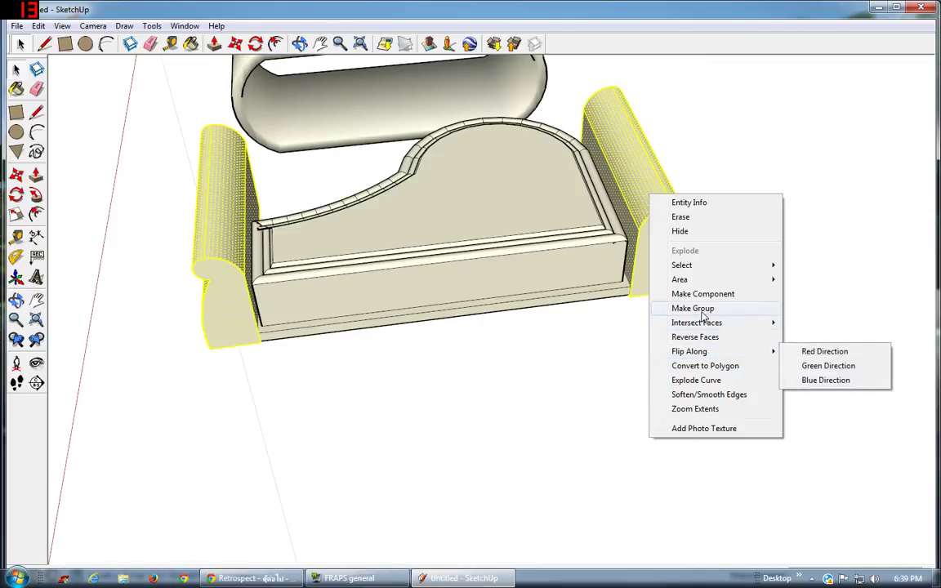
left_click(686, 308)
left_click(432, 385)
scroll(432, 384, "down", 2)
scroll(384, 360, "up", 2)
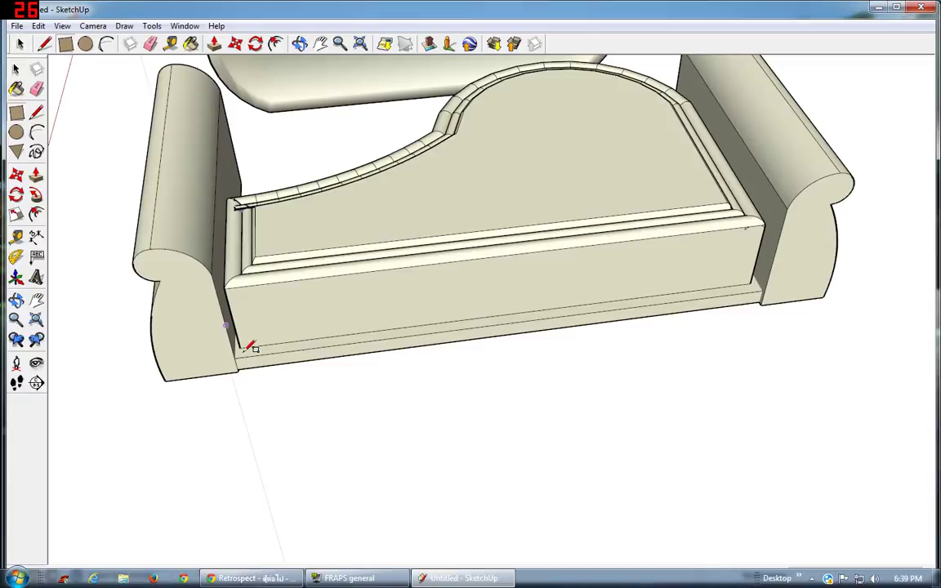
Draw a line along the sofa base edge and Push/Pull the strip up into a tall panel
scroll(241, 358, "up", 2)
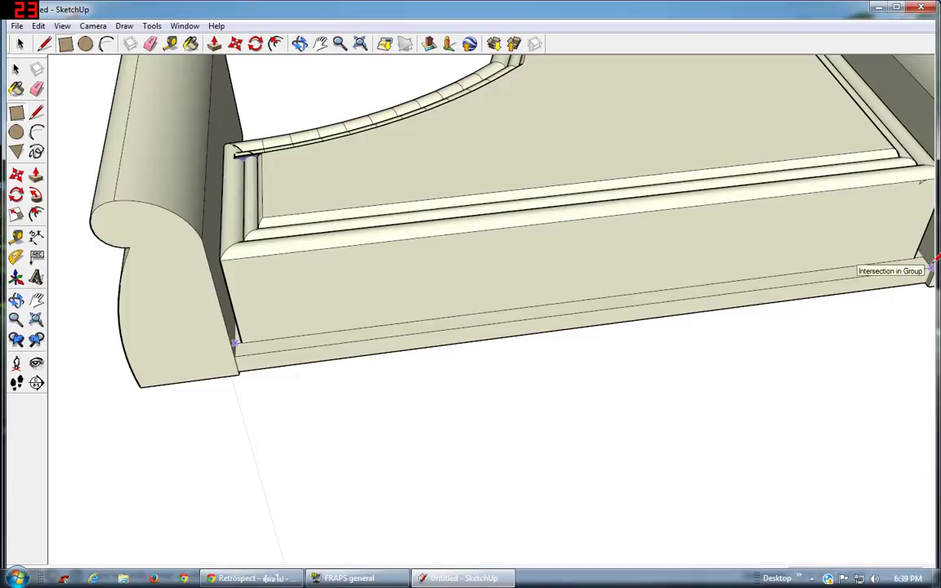
left_click(930, 265)
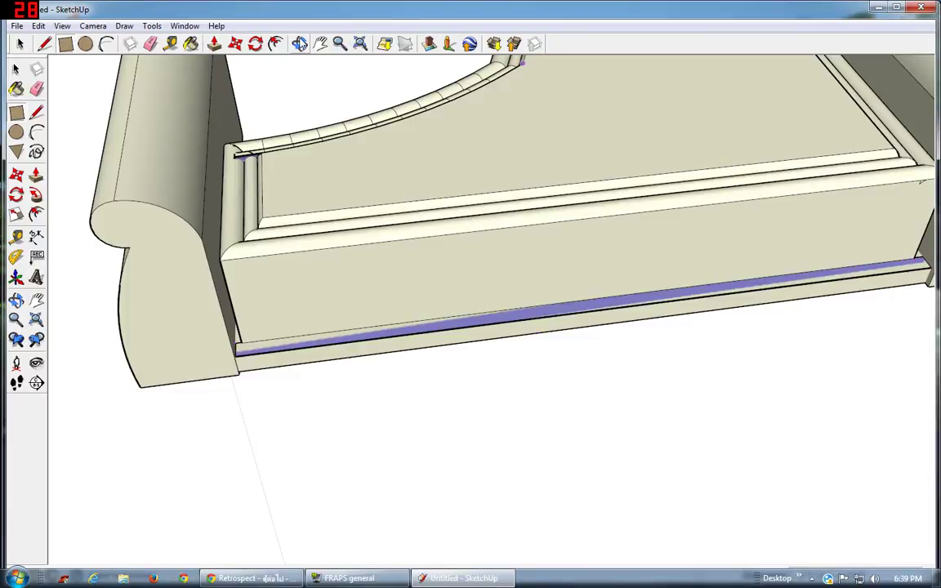
mouse_move(504, 260)
middle_mouse_down()
mouse_move(390, 250)
mouse_move(506, 254)
mouse_move(250, 81)
middle_mouse_up()
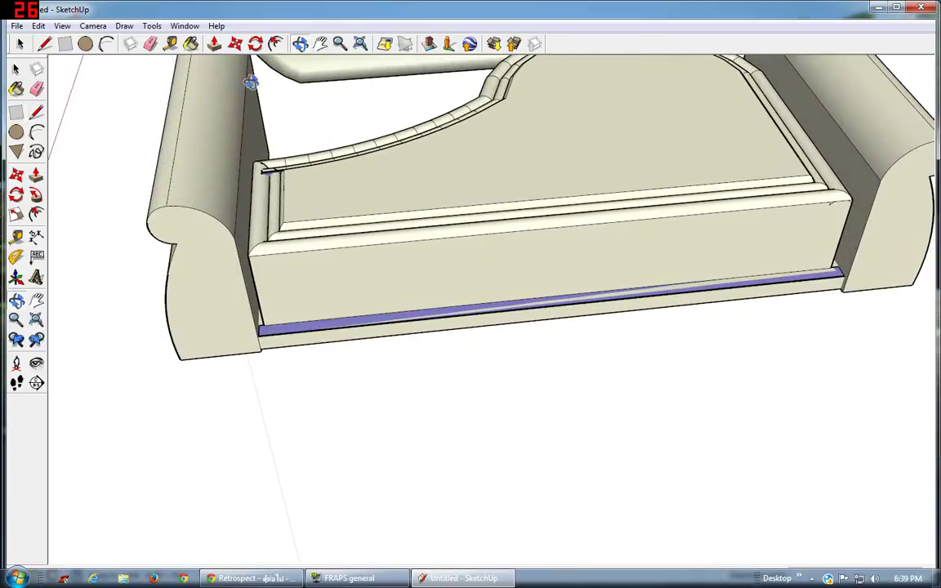
key("p")
left_click_drag(383, 323, 377, 40)
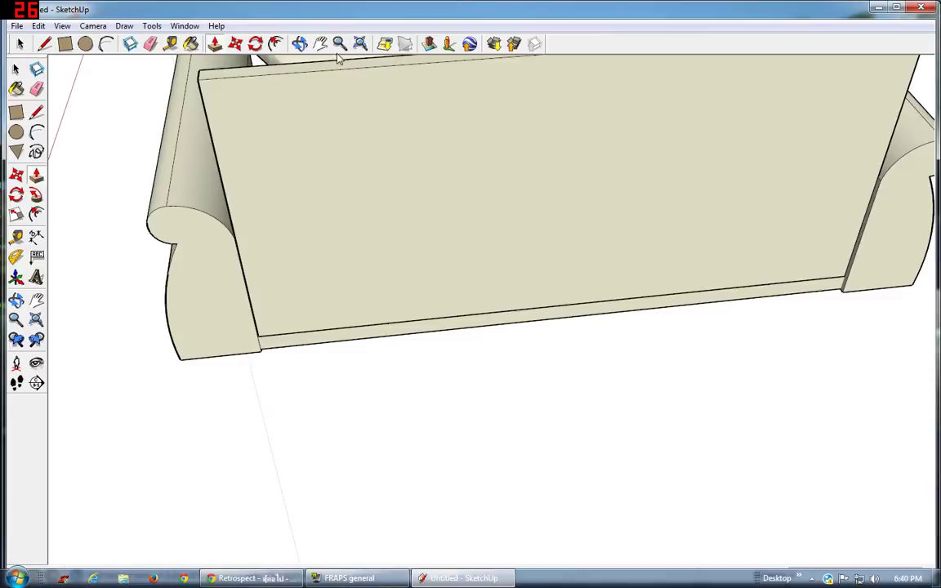
mouse_move(286, 98)
middle_mouse_down()
mouse_move(479, 193)
mouse_move(501, 111)
mouse_move(666, 94)
mouse_move(330, 90)
mouse_move(311, 45)
middle_mouse_up()
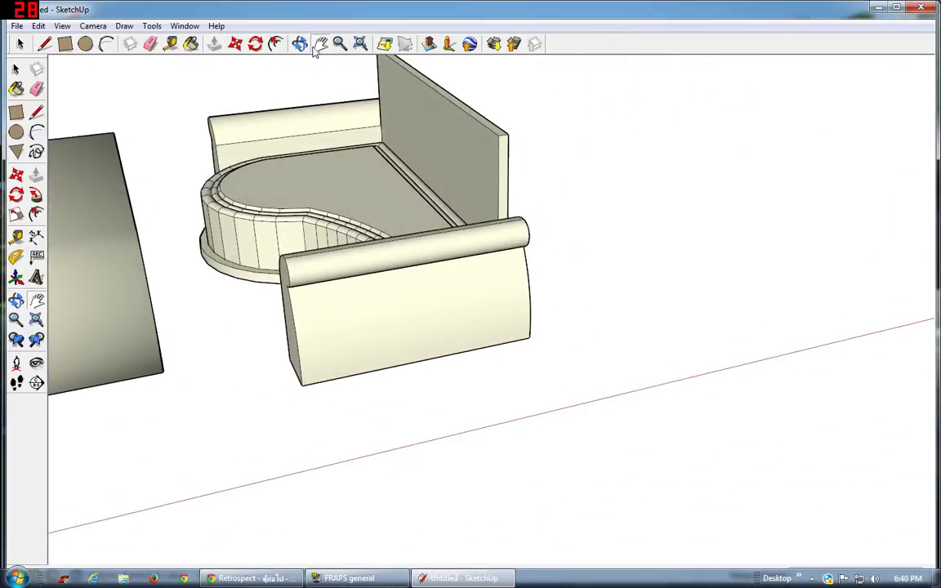
Push/Pull the thin back panel into a thick block, then orbit to a side view
mouse_move(310, 163)
middle_mouse_down()
mouse_move(342, 320)
mouse_move(204, 163)
middle_mouse_up()
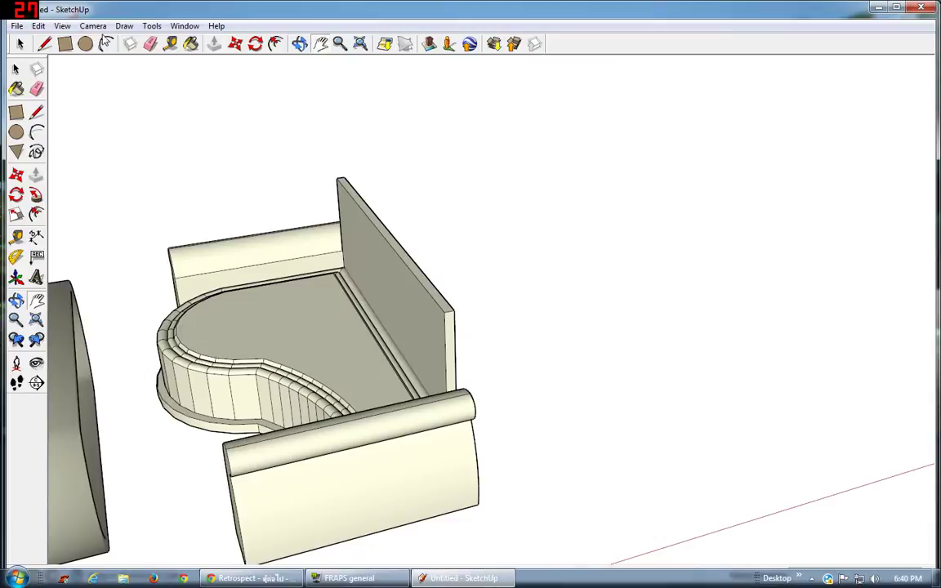
left_click(214, 44)
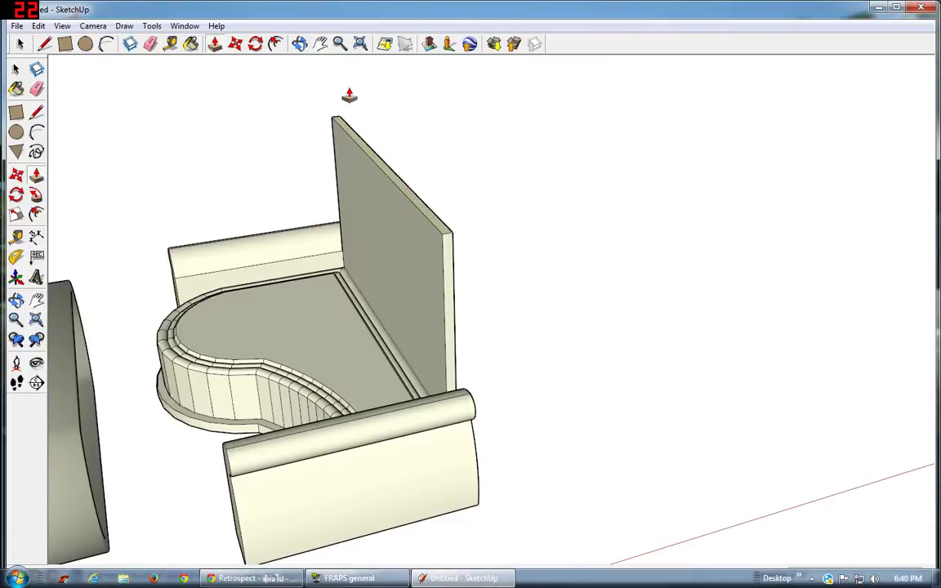
left_click(299, 43)
mouse_move(245, 180)
left_mouse_down()
mouse_move(133, 231)
mouse_move(192, 78)
left_mouse_up()
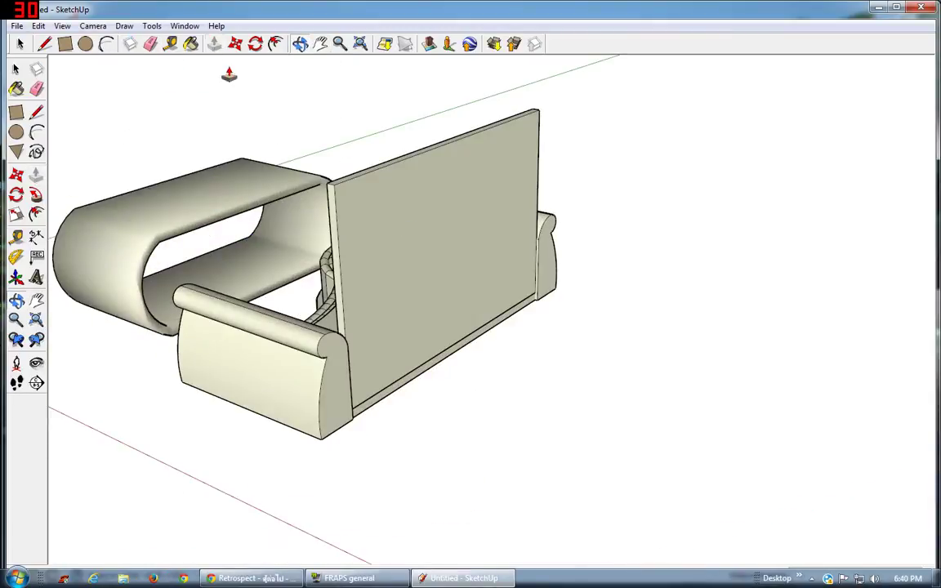
left_click(457, 272)
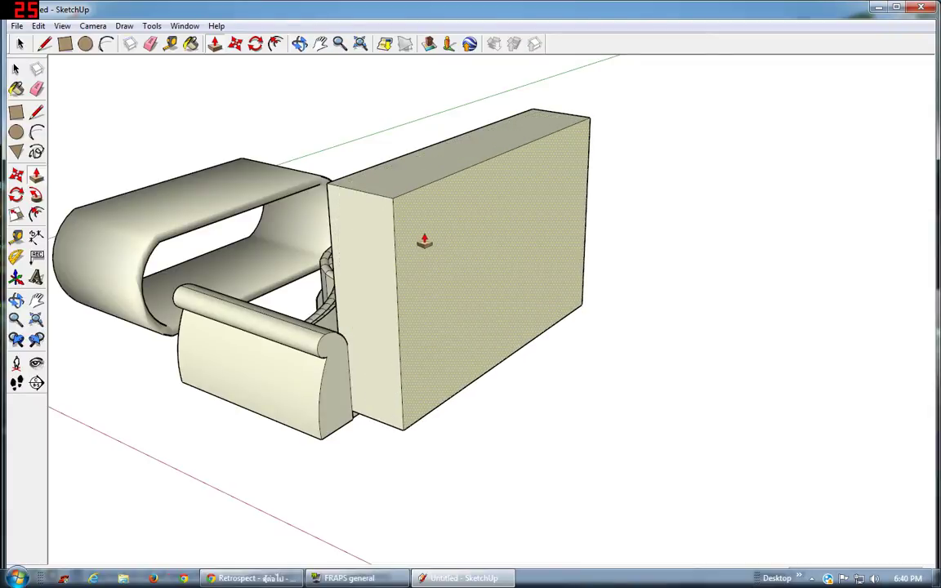
left_click(300, 43)
left_click_drag(490, 298, 431, 217)
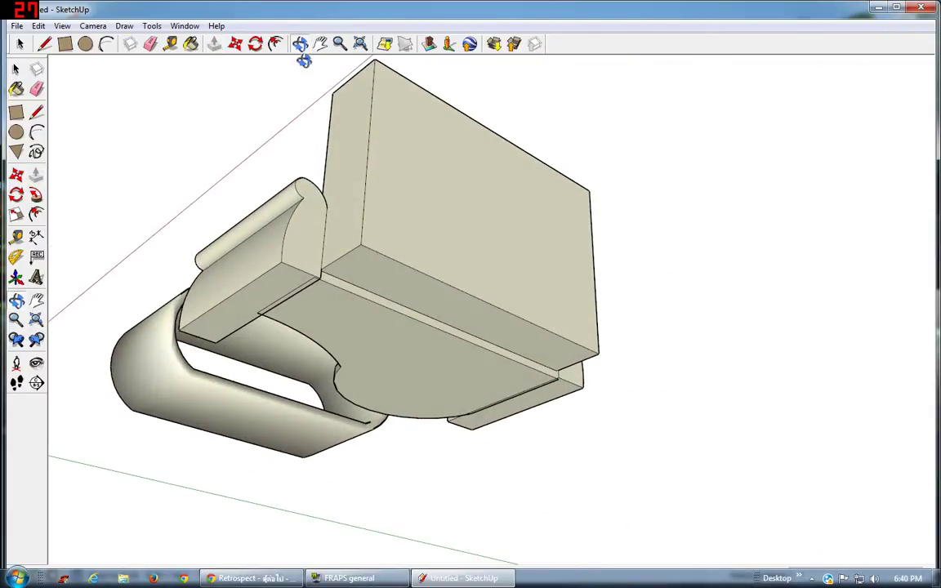
left_click(214, 45)
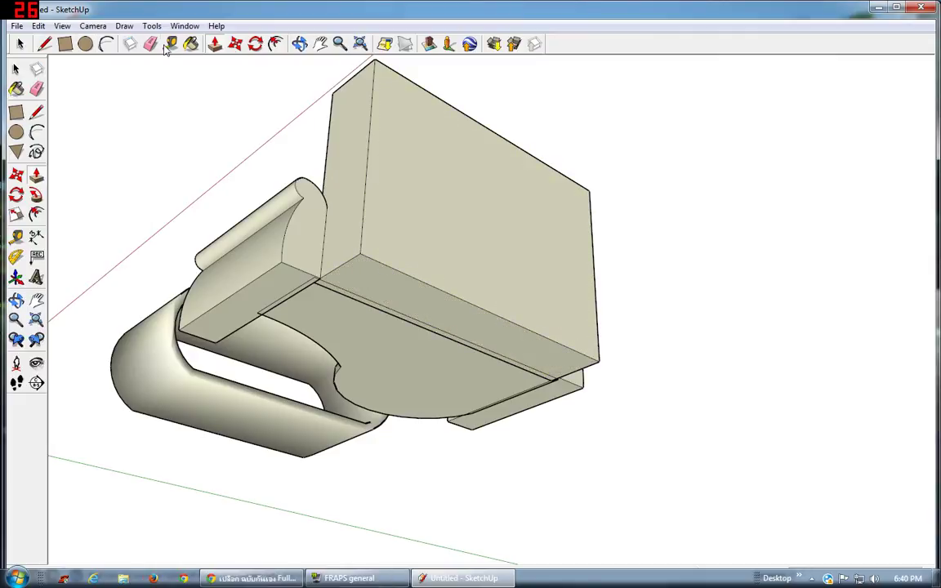
left_click(300, 44)
mouse_move(490, 245)
left_mouse_down()
mouse_move(371, 372)
mouse_move(550, 341)
mouse_move(349, 240)
mouse_move(301, 278)
mouse_move(210, 283)
mouse_move(252, 180)
left_mouse_up()
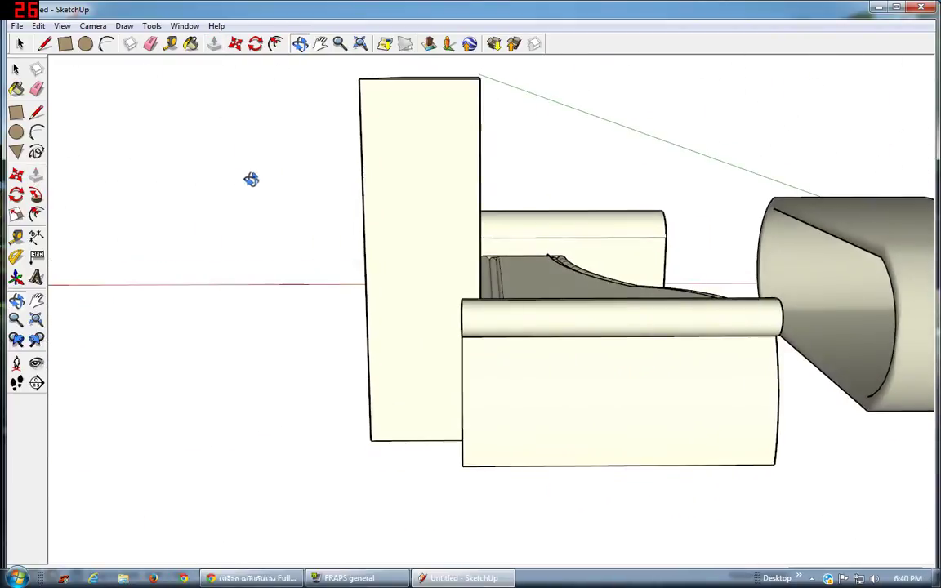
Draw two arcs from the block's lower corner up the side face for the curved back edge
left_click(106, 45)
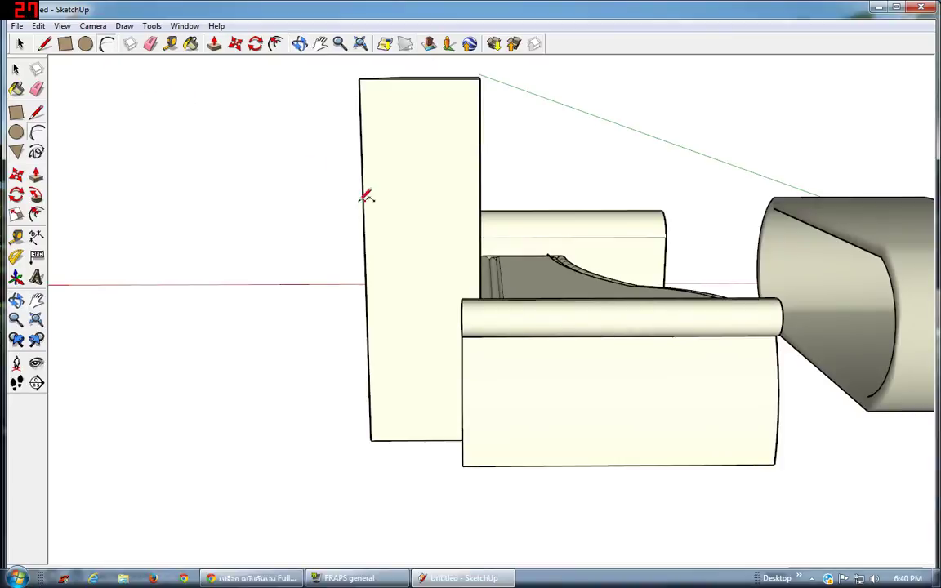
left_click(480, 296)
left_click(442, 166)
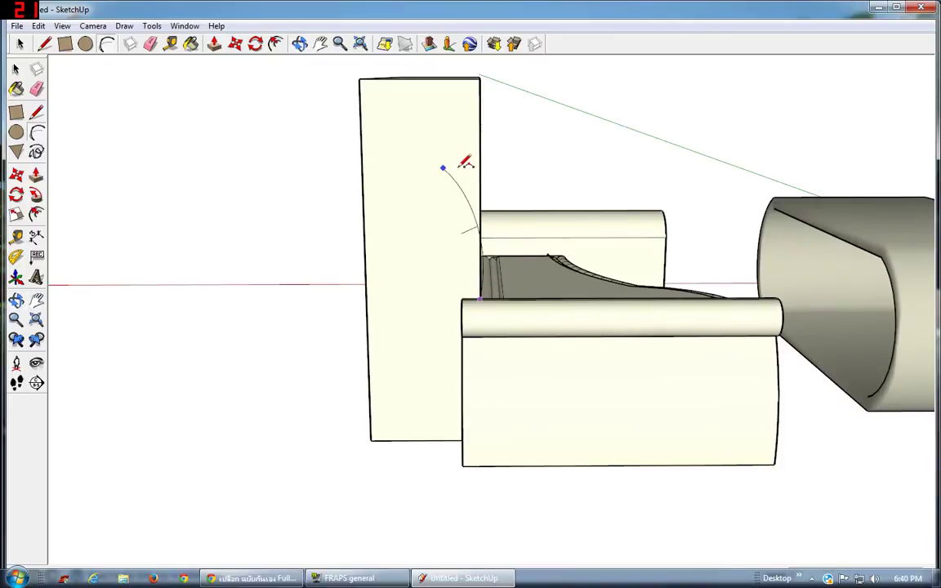
scroll(457, 168, "up", 2)
left_click(464, 218)
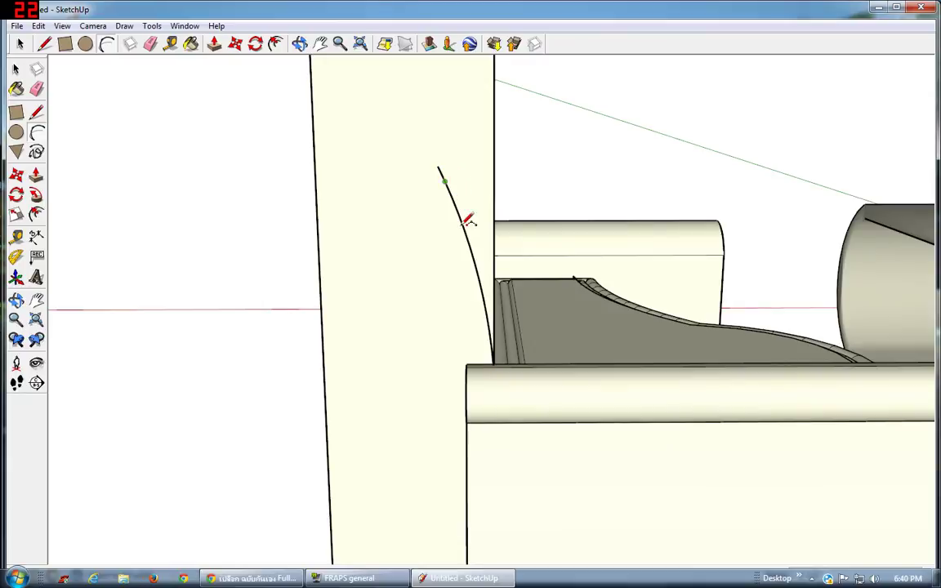
left_click(495, 356)
left_click(430, 120)
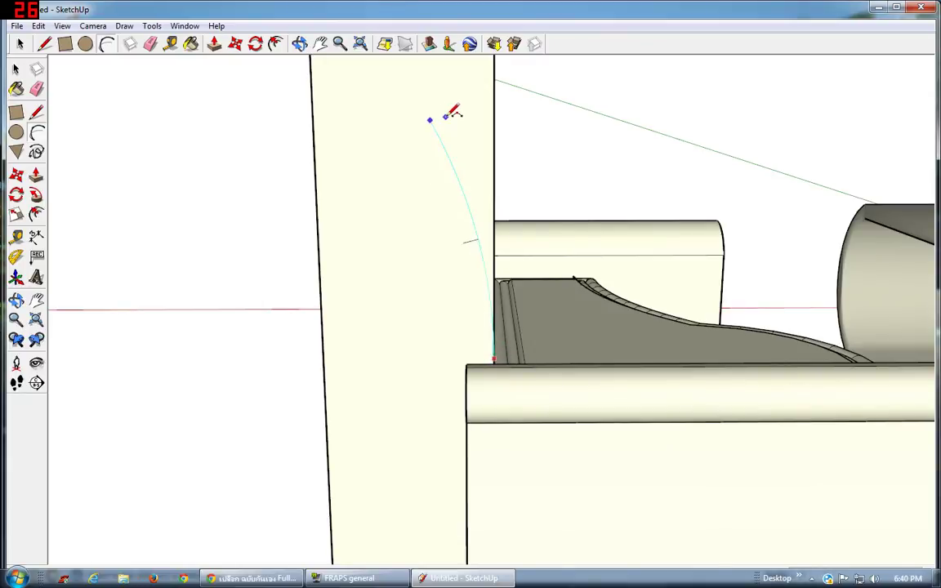
left_click(449, 110)
mouse_move(401, 163)
middle_mouse_down("shift")
mouse_move(392, 217)
mouse_move(251, 187)
mouse_move(163, 88)
mouse_move(113, 51)
middle_mouse_up("shift")
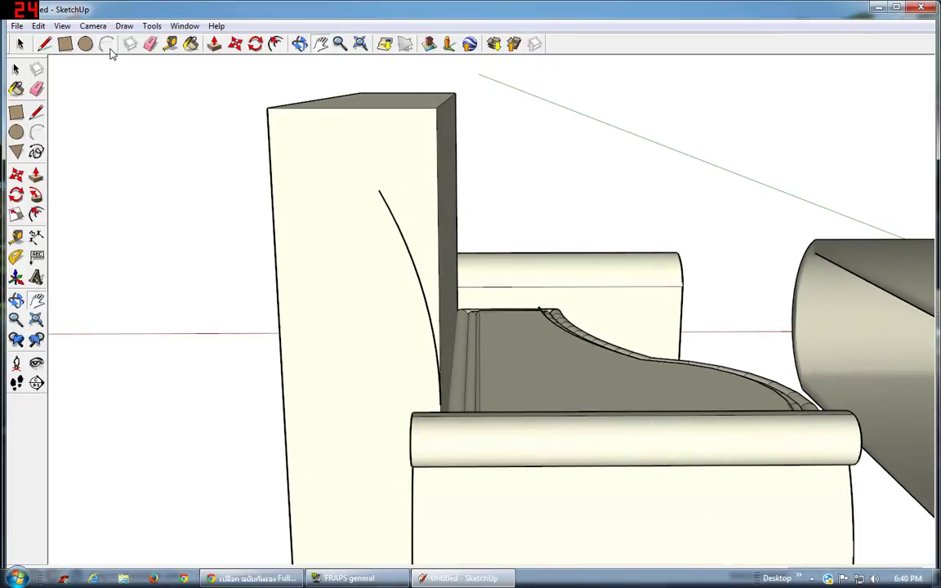
Add the semicircular scroll curl and its outer arc at the top of the profile
left_click(107, 45)
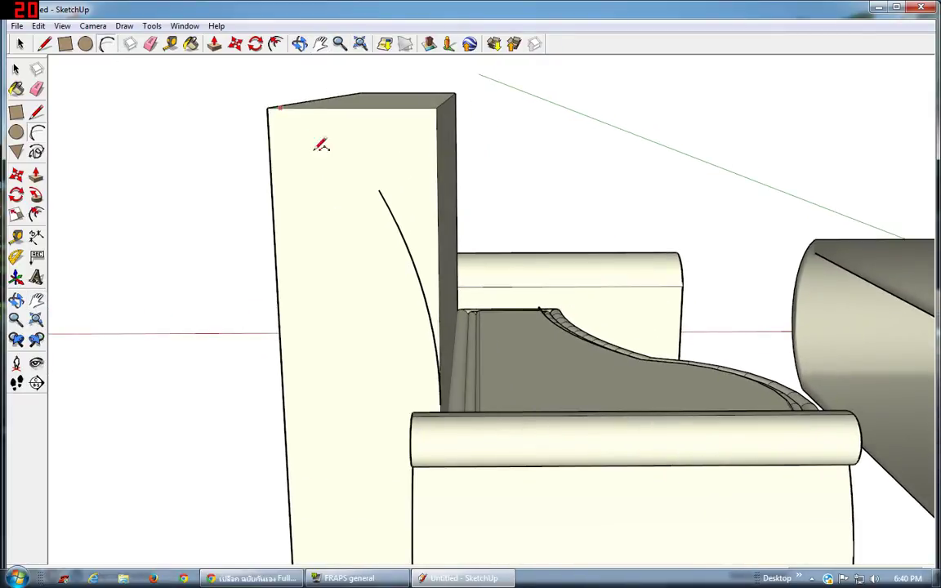
left_click(377, 123)
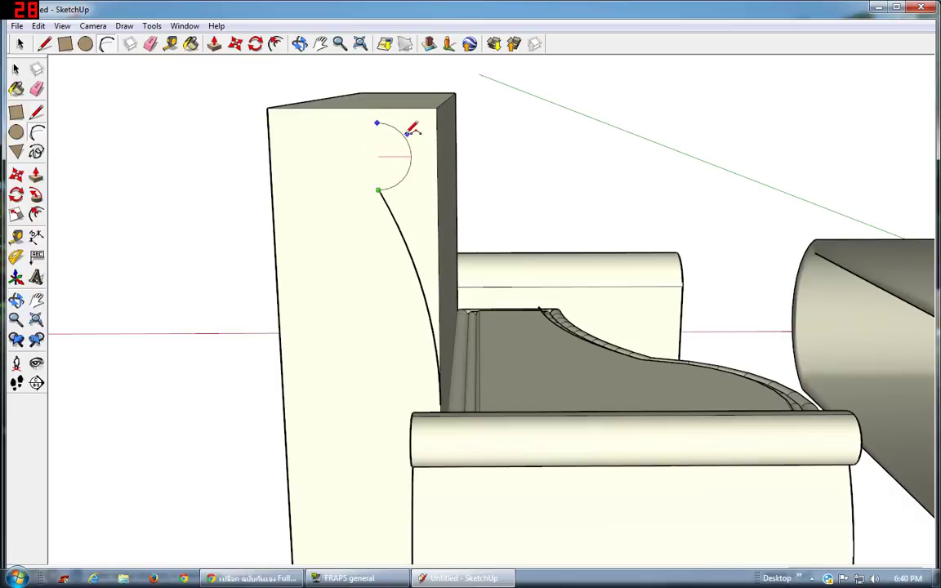
left_click(408, 134)
left_click(377, 123)
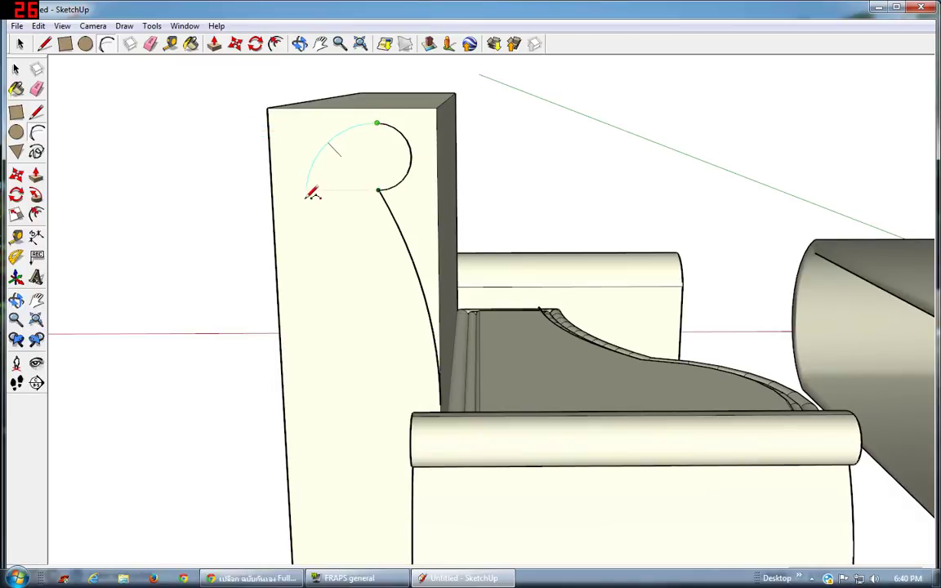
left_click(296, 189)
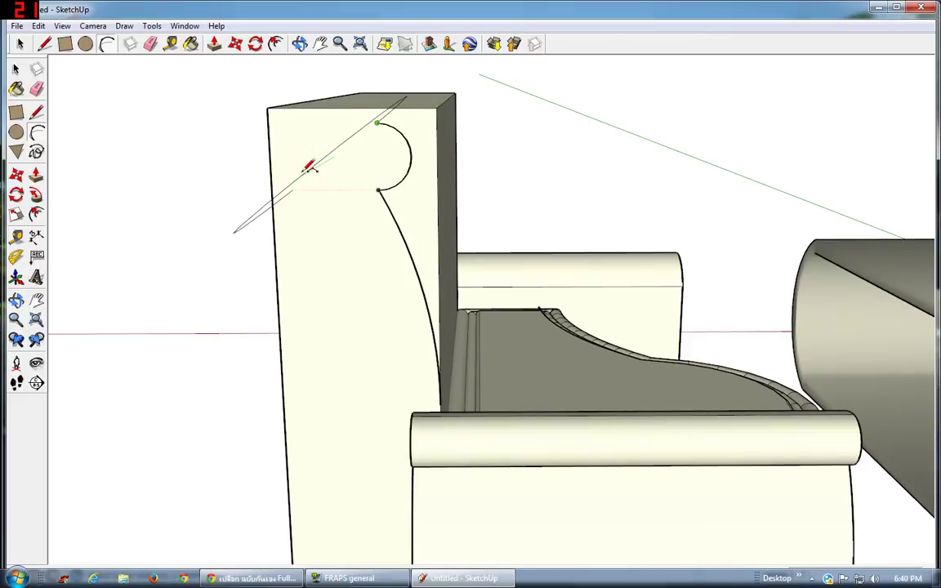
left_click(305, 149)
scroll(304, 209, "down", 2)
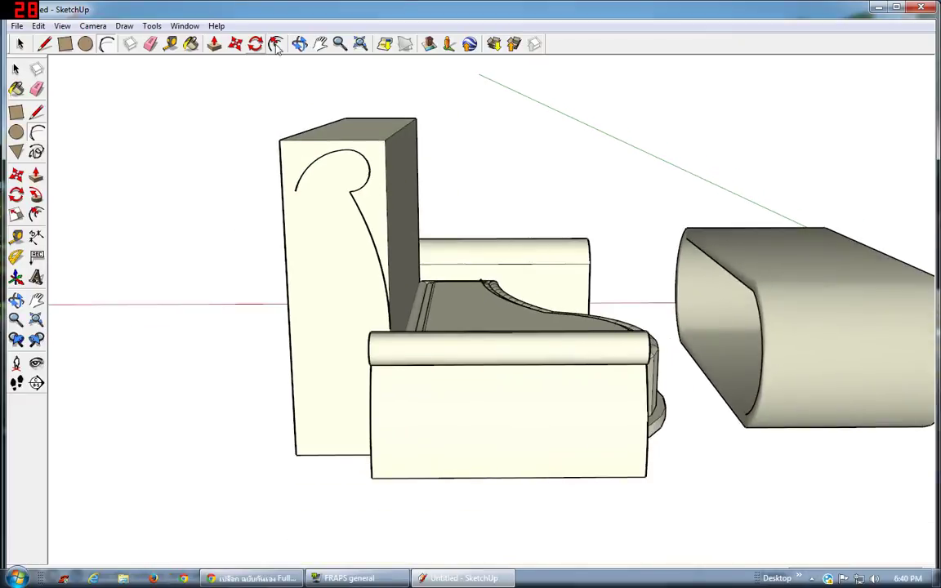
left_click(320, 44)
left_click_drag(245, 159, 267, 98)
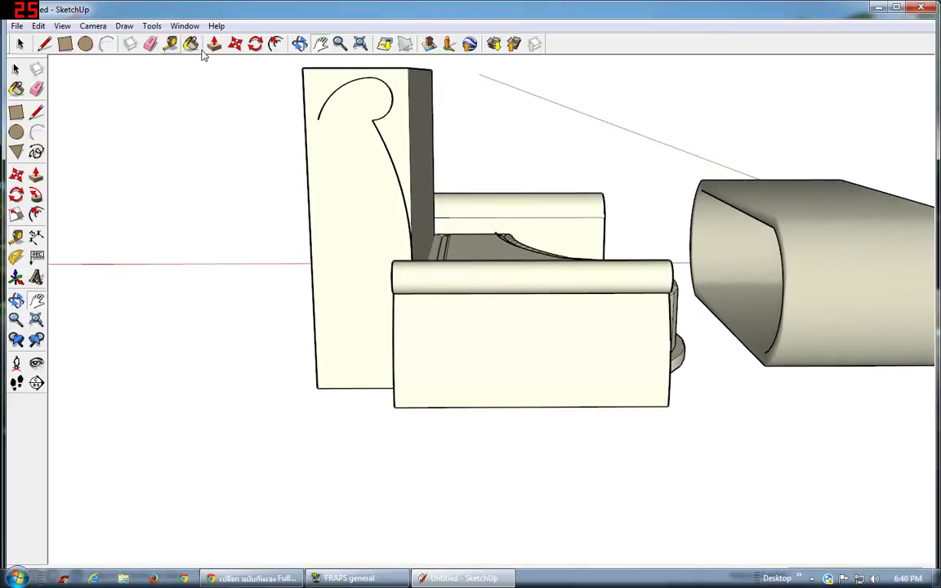
Draw a straight line from the curl's end down the side panel
left_click(45, 44)
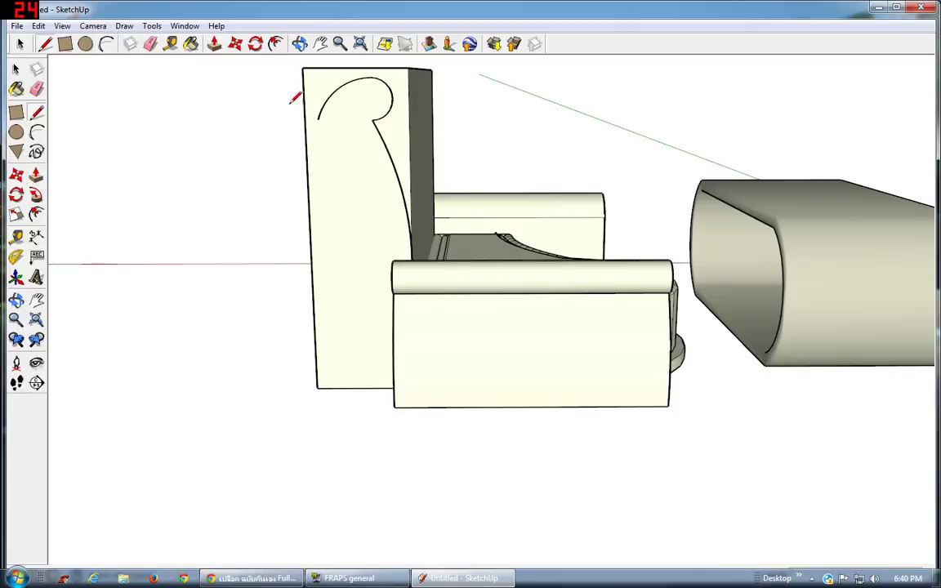
left_click(317, 119)
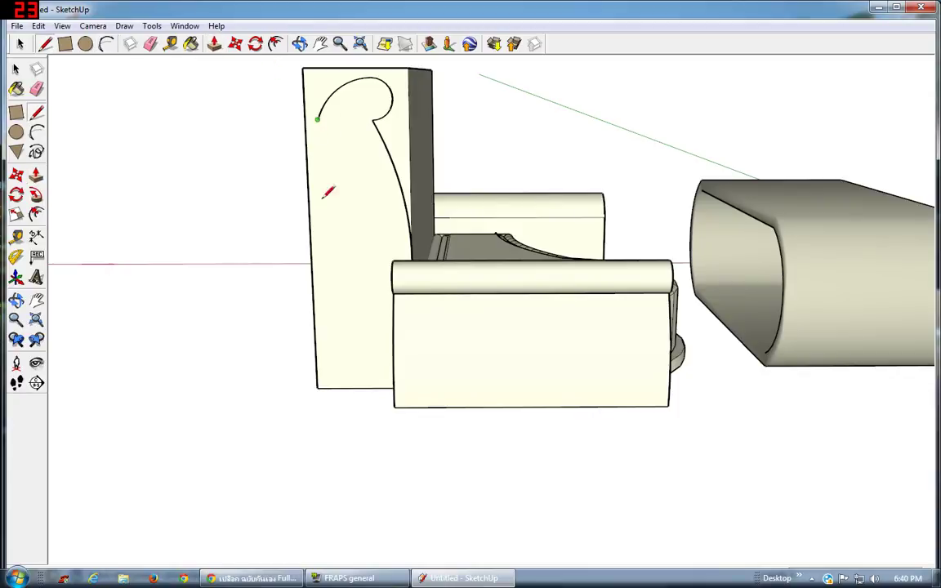
left_click(325, 317)
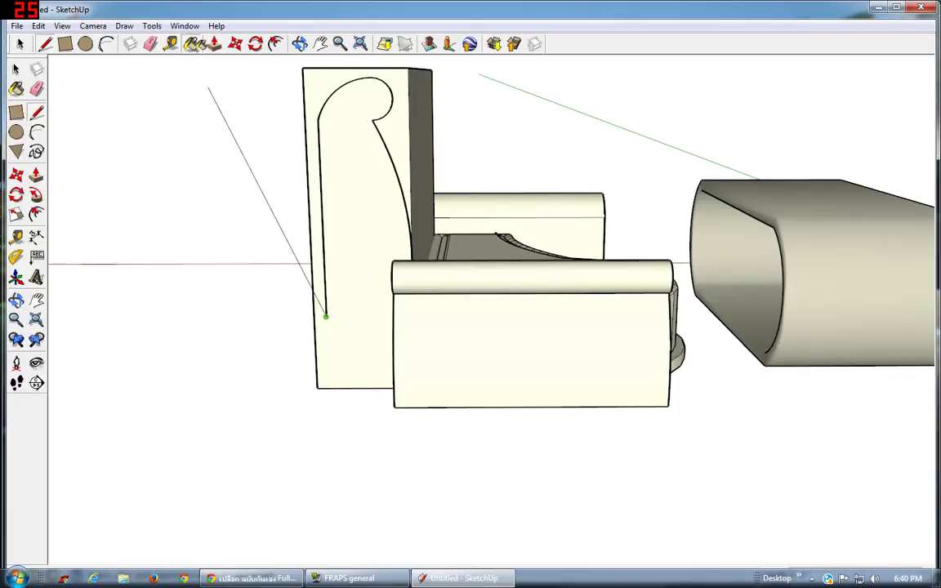
left_click(194, 44)
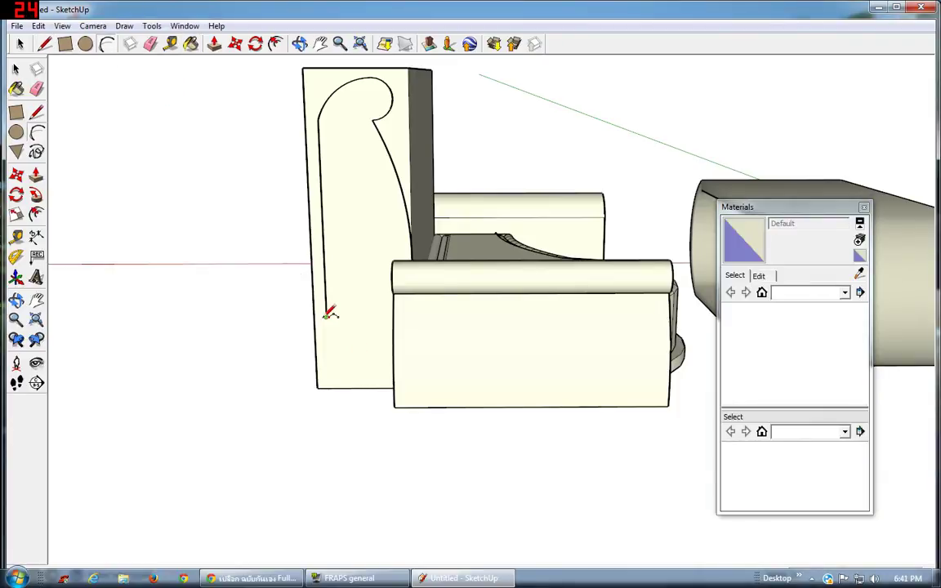
left_click(352, 348)
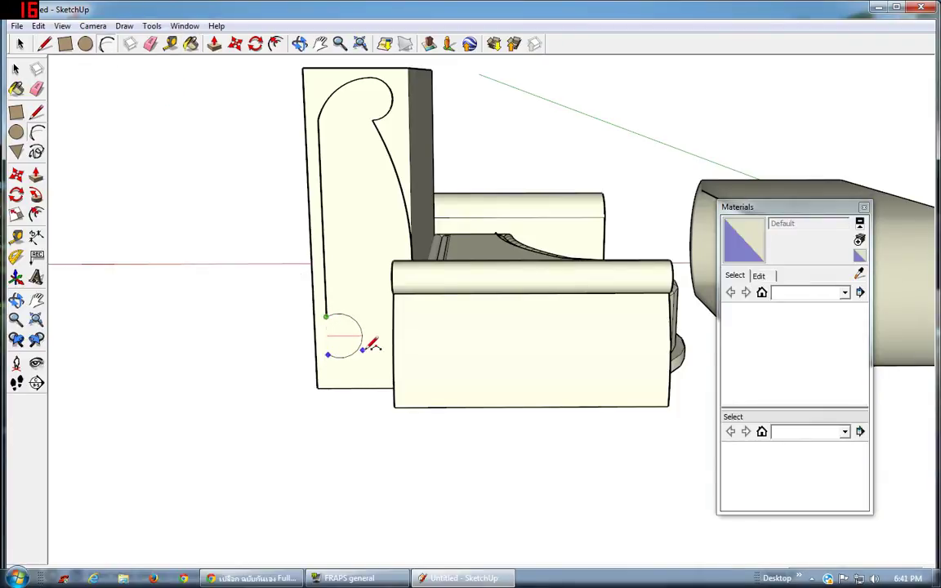
scroll(331, 352, "up", 3)
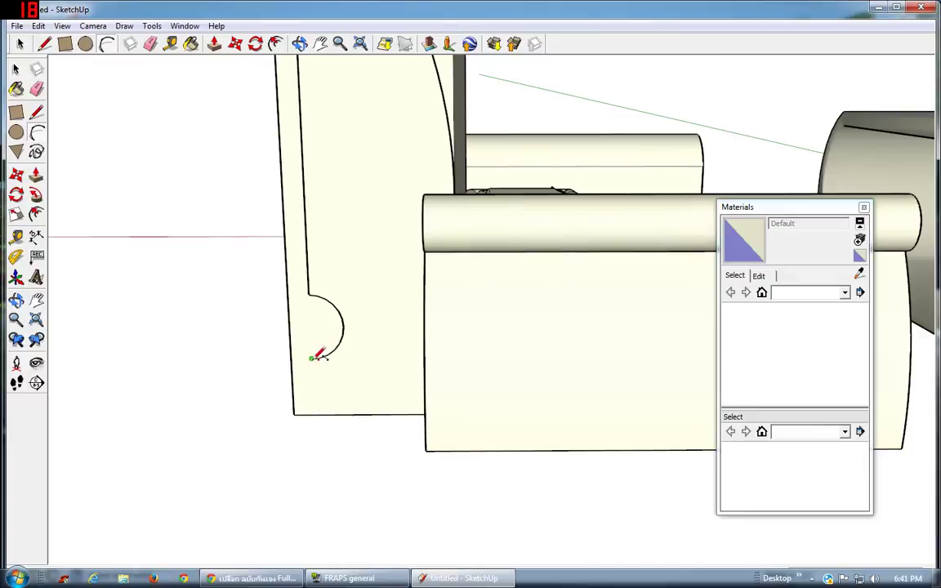
key("ctrl+z")
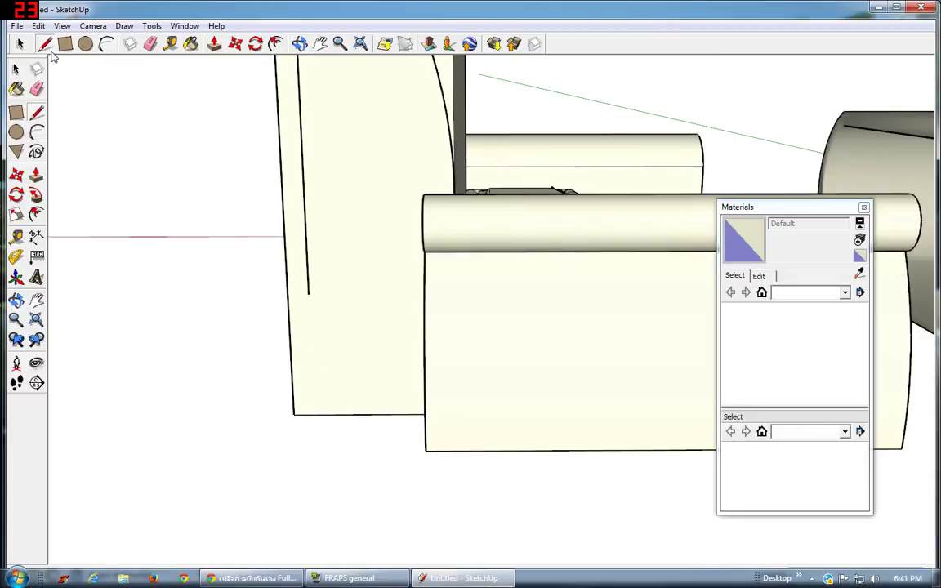
left_click(308, 293)
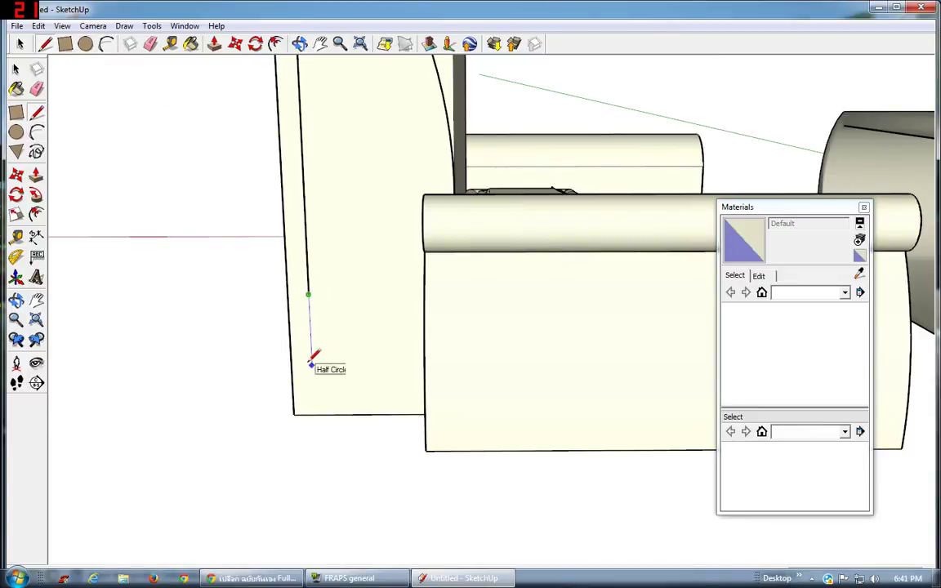
Draw the small rounded notch arcs at the panel's bottom edge and pan out to see the sofa
left_click(106, 43)
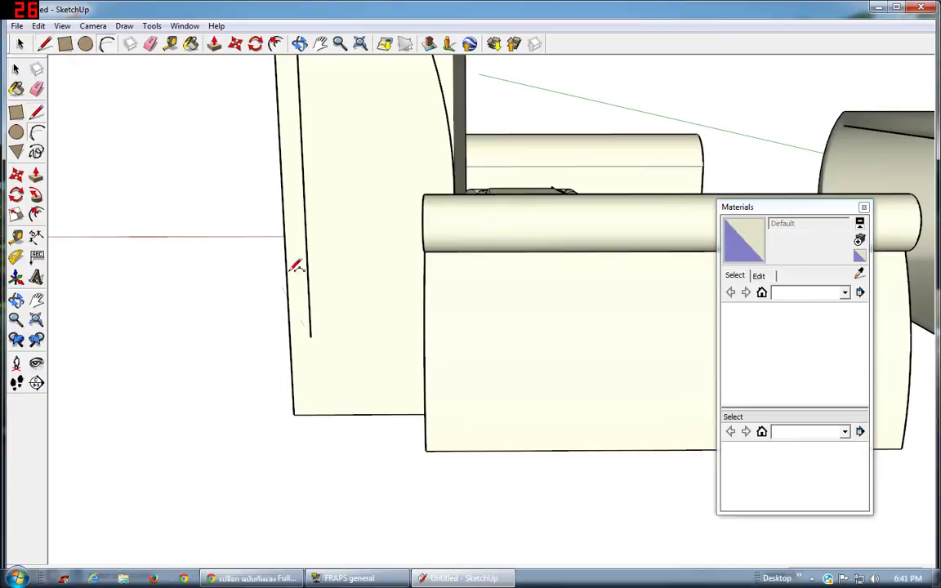
left_click(311, 336)
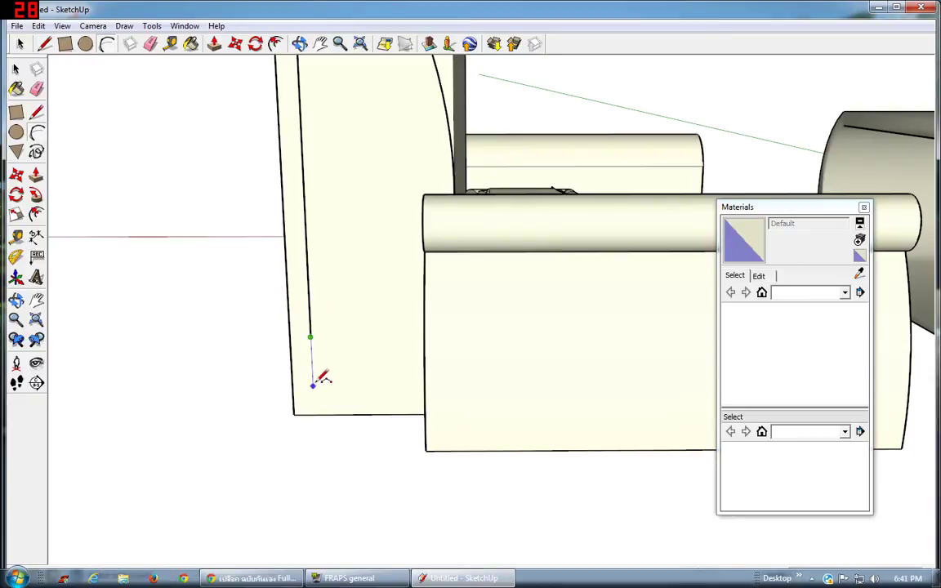
left_click(313, 385)
left_click(343, 366)
scroll(323, 398, "up", 1)
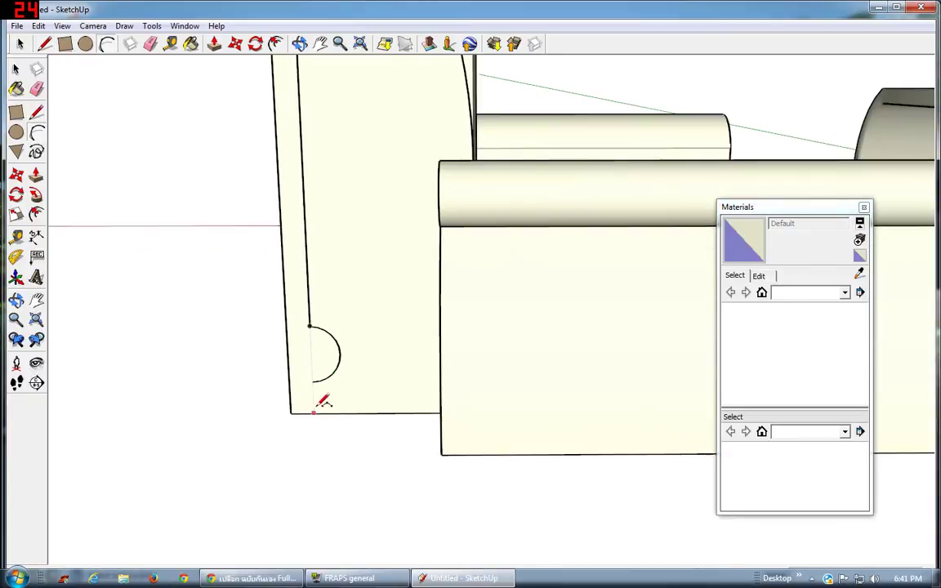
scroll(321, 374, "up", 2)
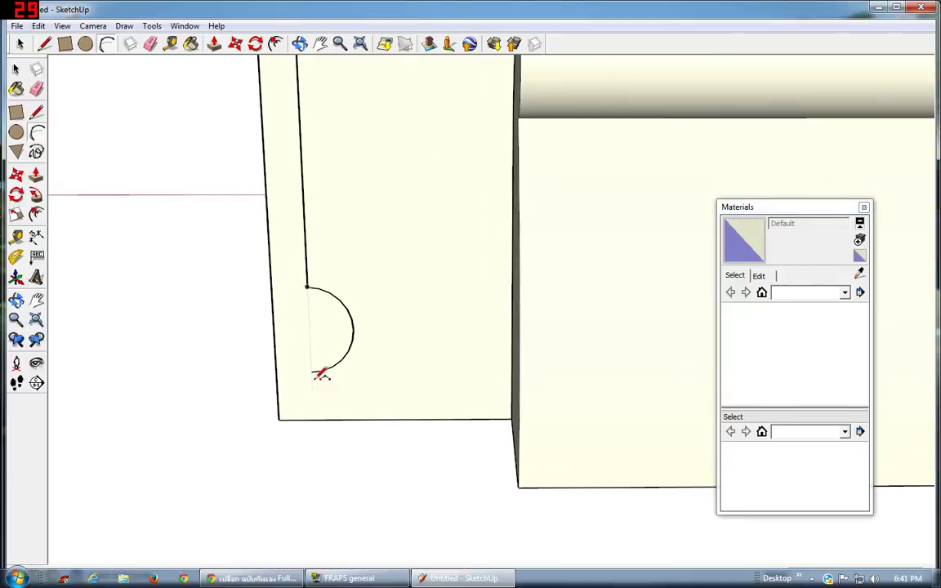
left_click(314, 419)
left_click(301, 395)
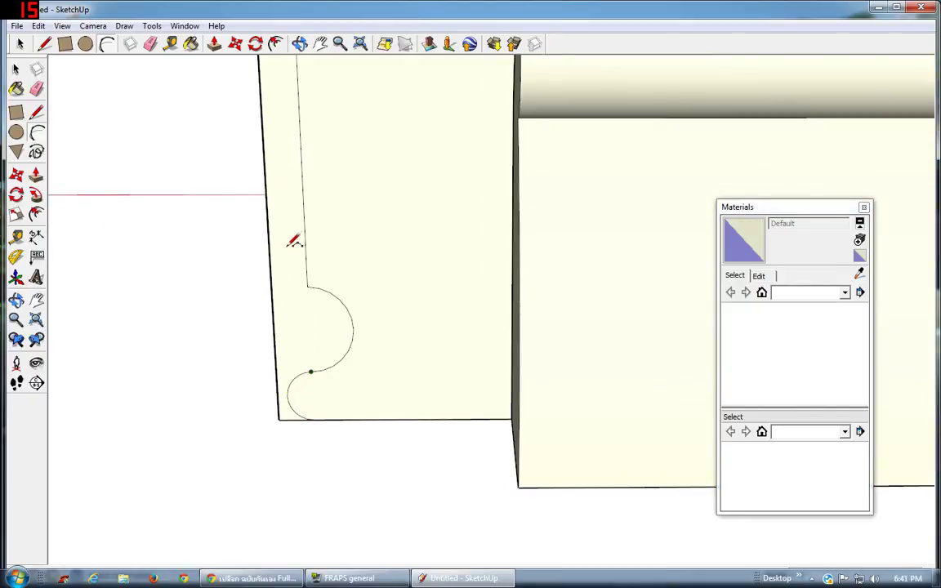
scroll(294, 242, "down", 2)
left_click(320, 43)
left_click_drag(325, 99, 386, 304)
scroll(386, 303, "down", 2)
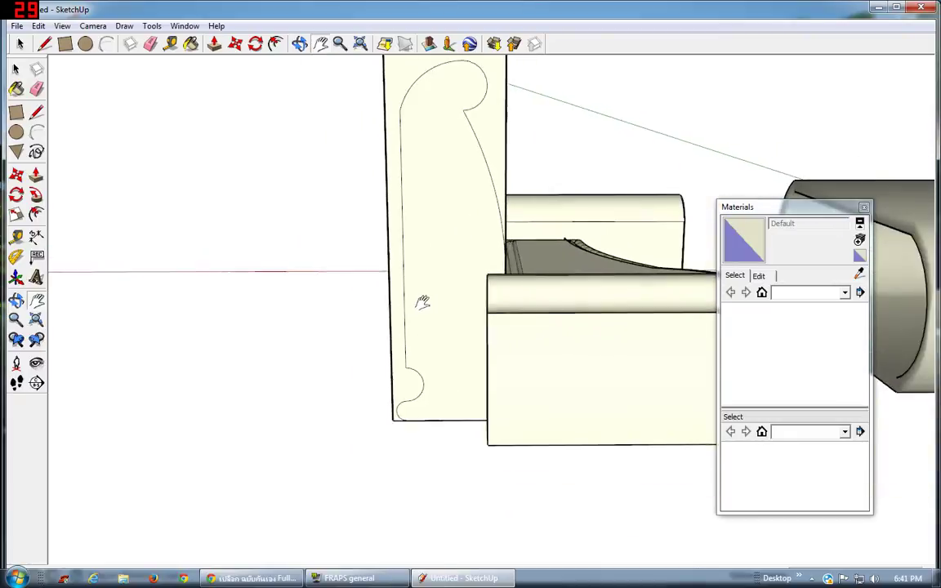
scroll(420, 300, "down", 1)
scroll(420, 300, "up", 2)
Push the curved side profile back through the block's full length
left_click(298, 44)
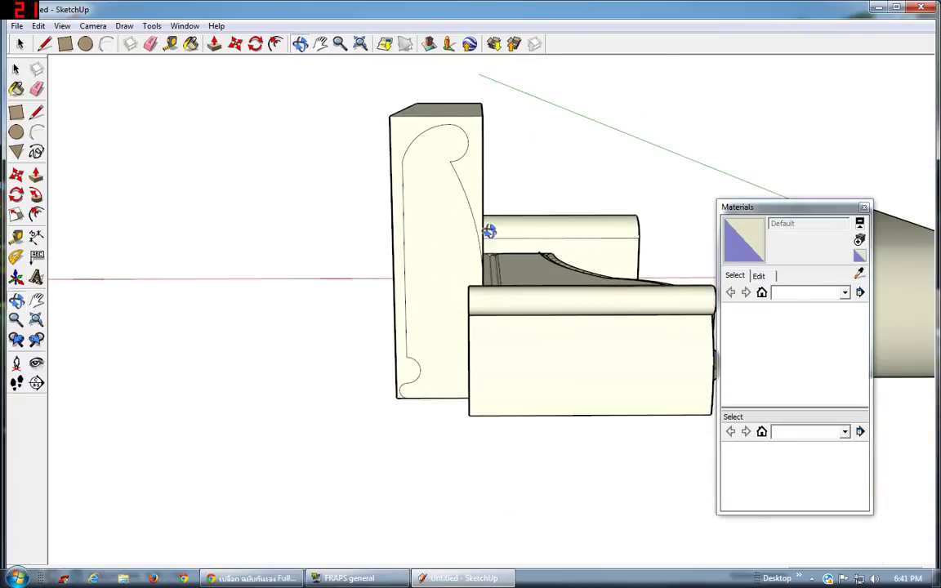
left_click_drag(490, 231, 386, 232)
left_click(214, 43)
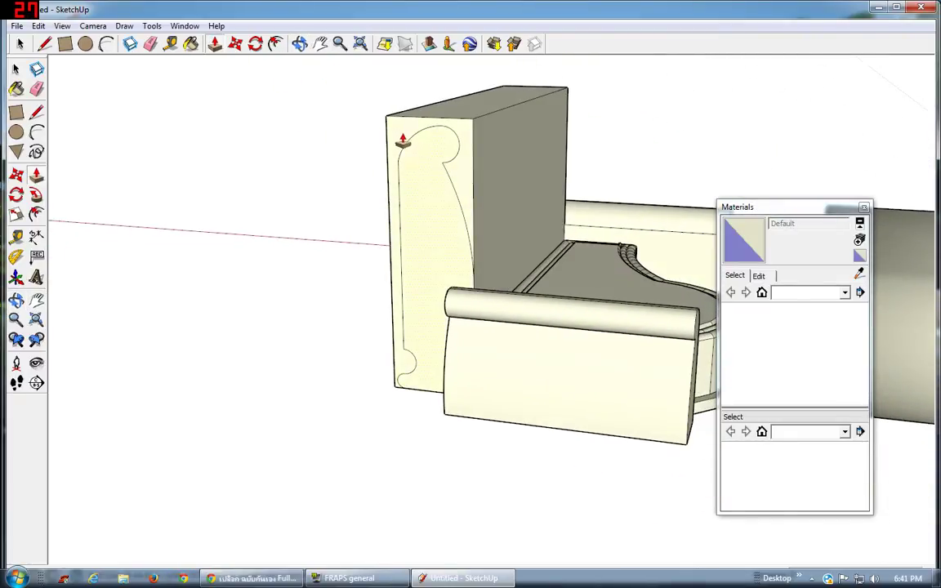
left_click_drag(392, 143, 506, 113)
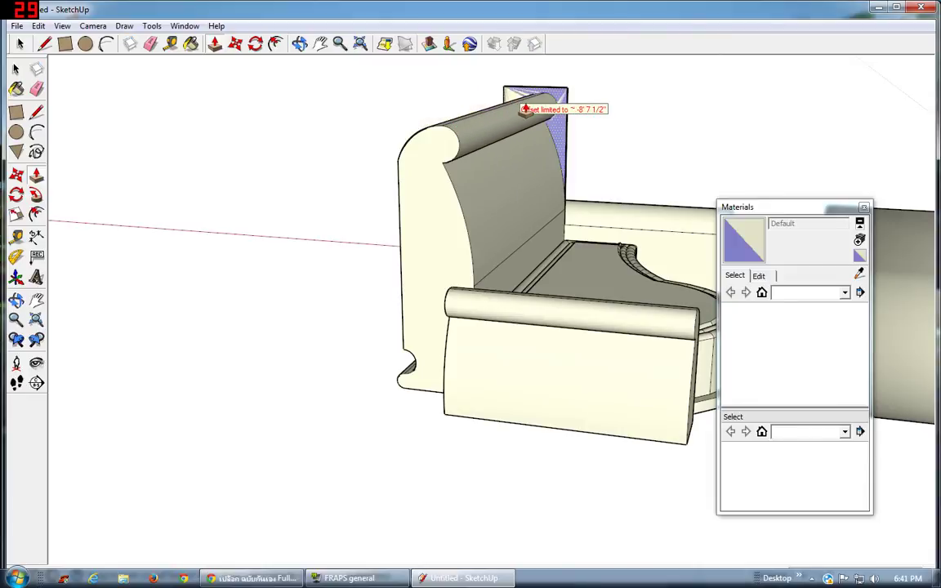
Orbit around the carved backrest and inspect its crease edge and the strip below it
left_click(298, 43)
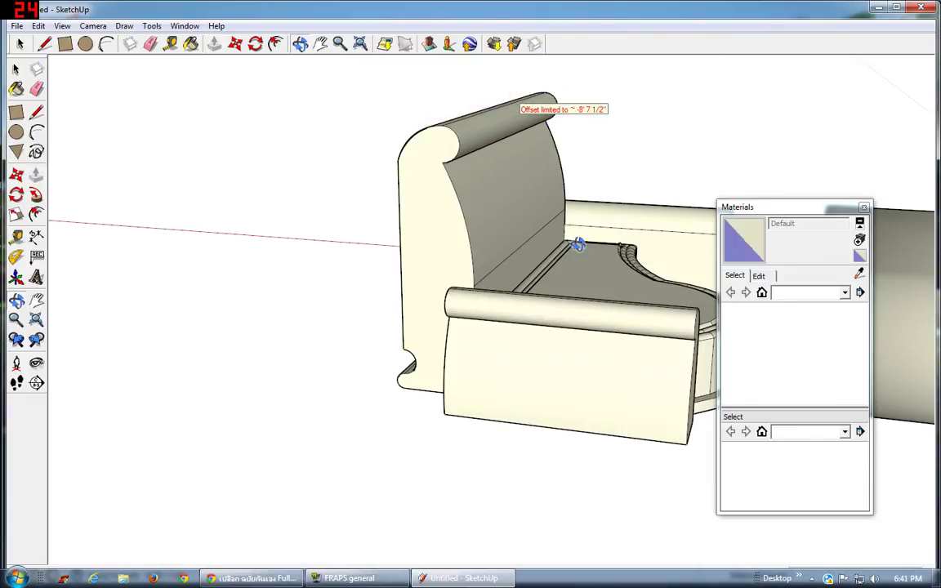
left_click_drag(578, 246, 598, 267)
scroll(548, 264, "up", 3)
scroll(707, 270, "up", 3)
mouse_move(708, 269)
left_mouse_down()
mouse_move(672, 273)
mouse_move(678, 246)
mouse_move(544, 229)
mouse_move(487, 270)
mouse_move(66, 47)
left_mouse_up()
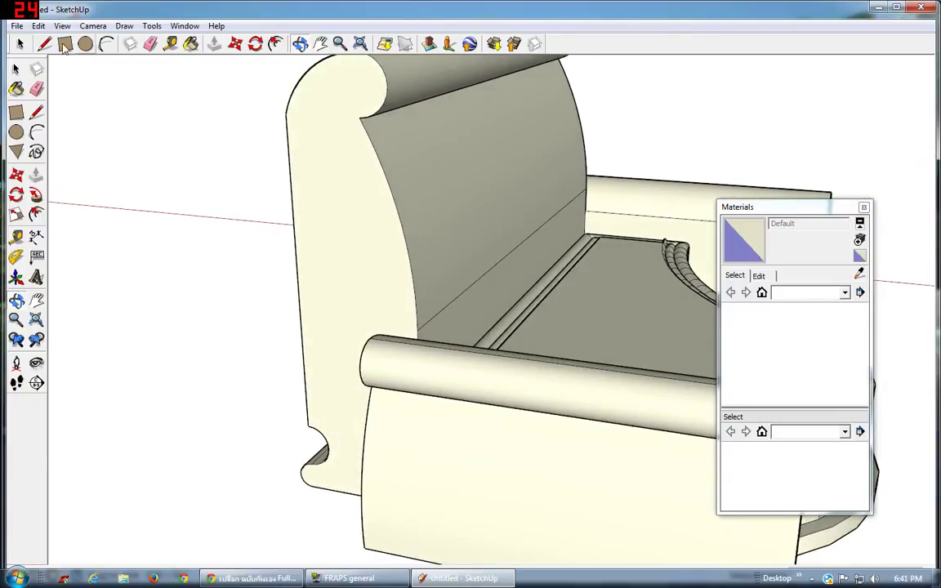
key("space")
left_click(455, 300)
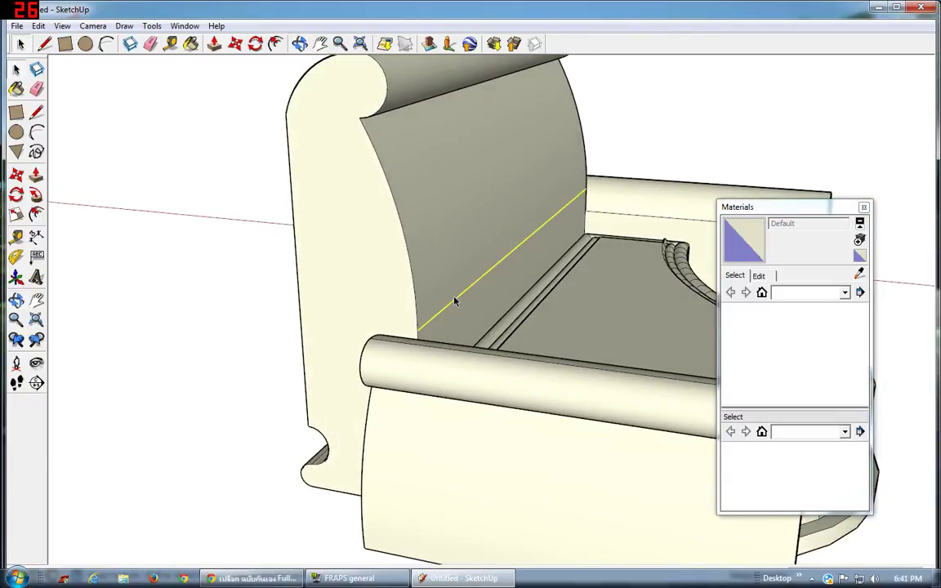
left_click(451, 293)
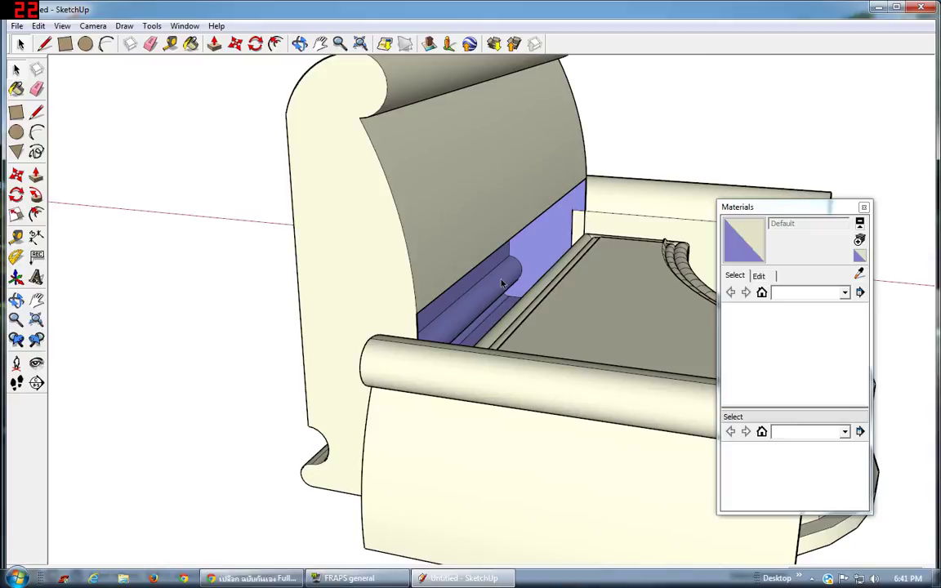
key("Escape")
middle_click_drag(462, 269, 318, 104)
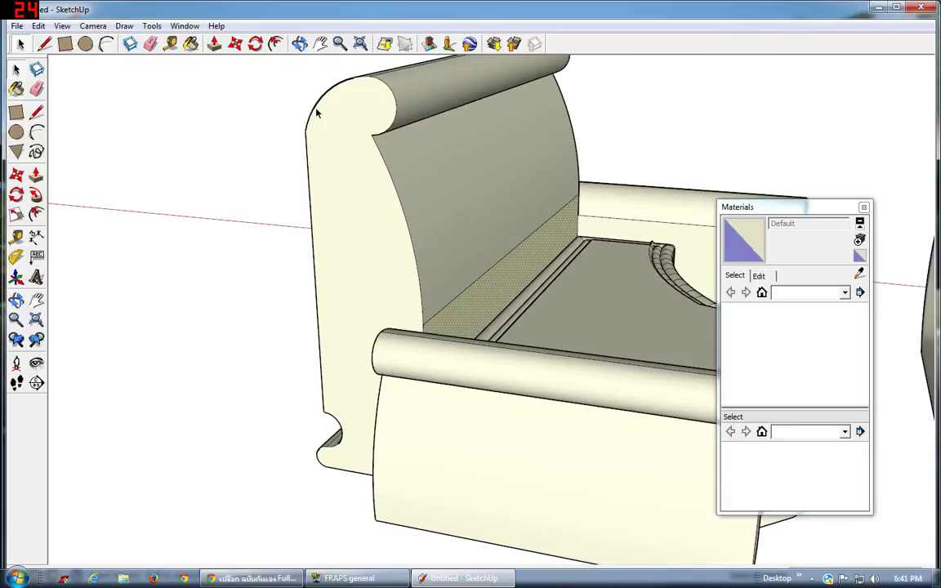
left_click(300, 43)
mouse_move(343, 122)
left_mouse_down()
mouse_move(473, 268)
mouse_move(662, 241)
mouse_move(625, 253)
left_mouse_up()
left_click(863, 206)
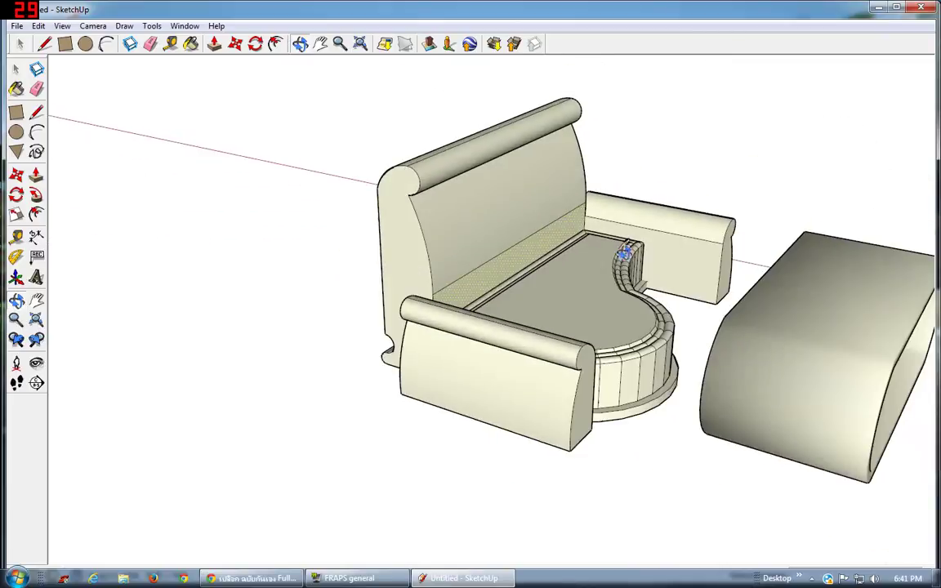
left_click(464, 228)
double_click(465, 228)
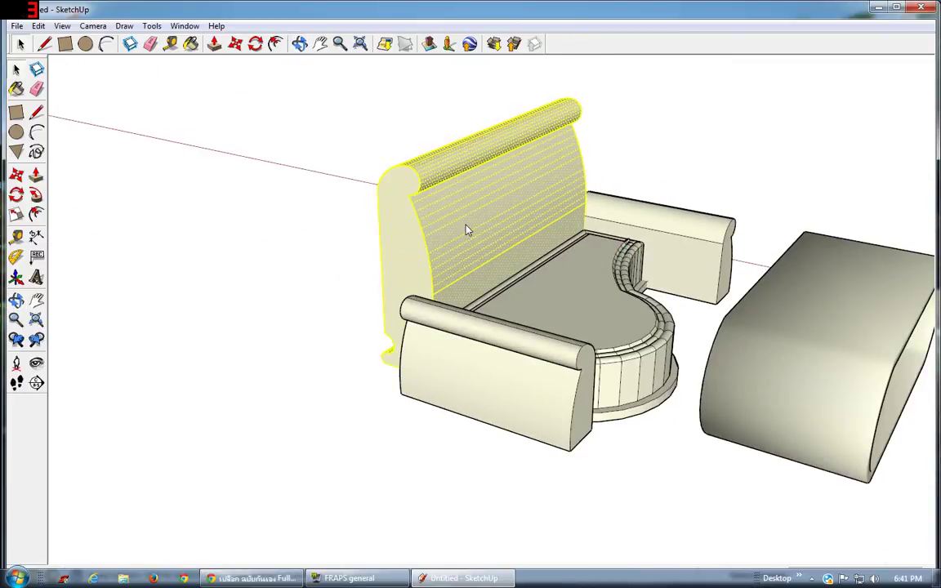
right_click(465, 228)
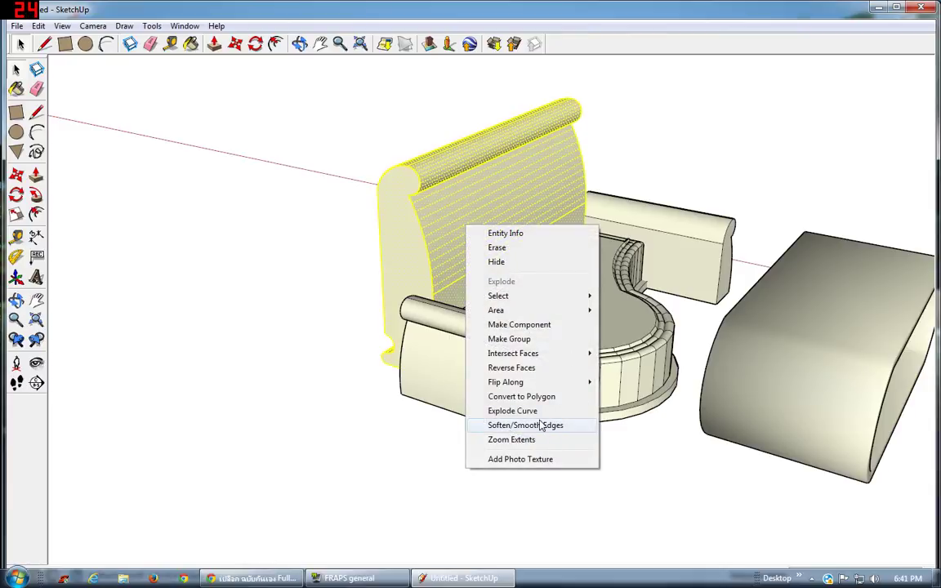
left_click(509, 339)
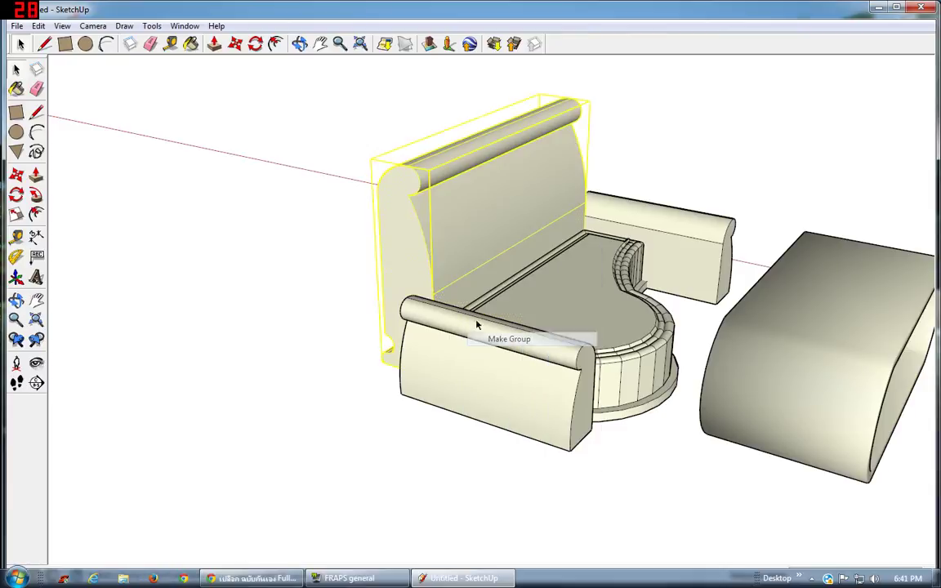
double_click(416, 246)
right_click(419, 248)
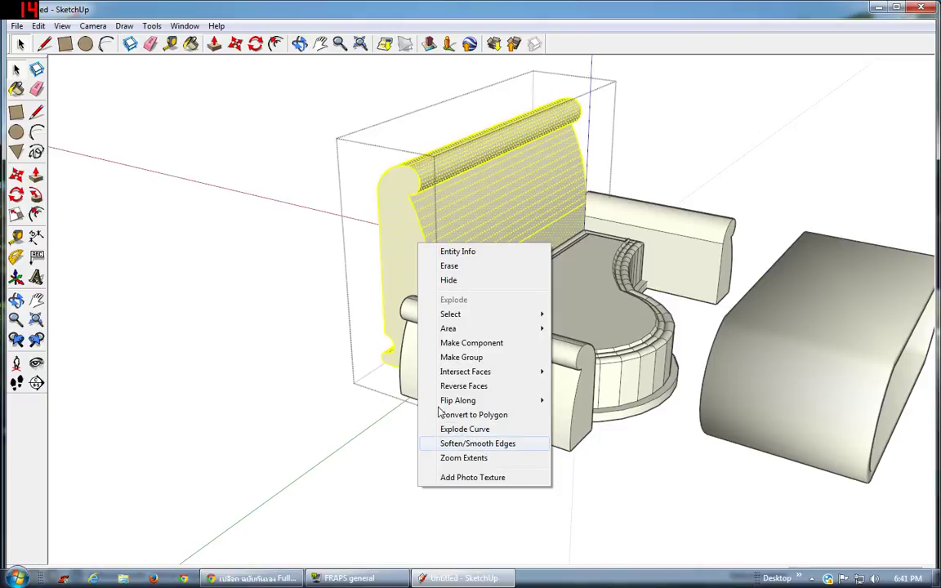
left_click(409, 239)
double_click(501, 254)
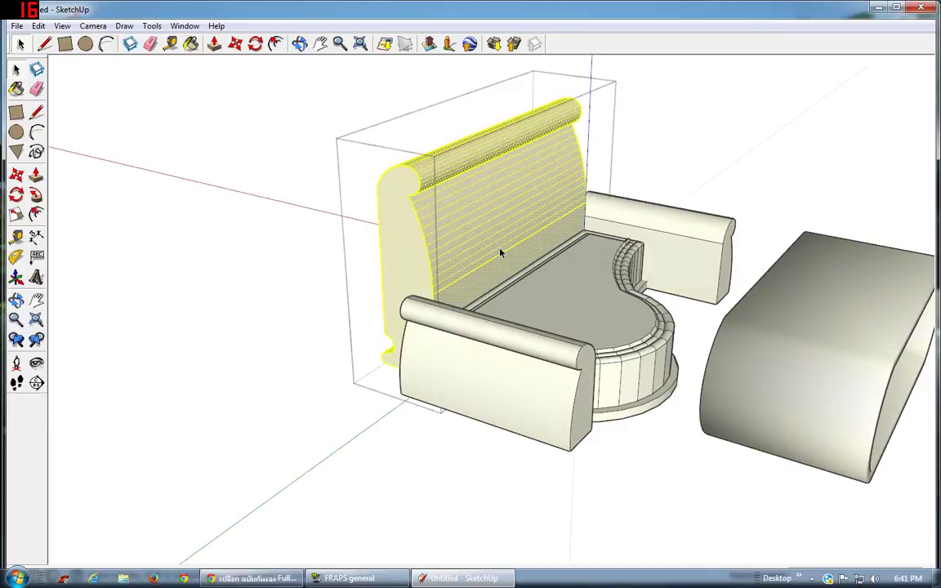
right_click(481, 210)
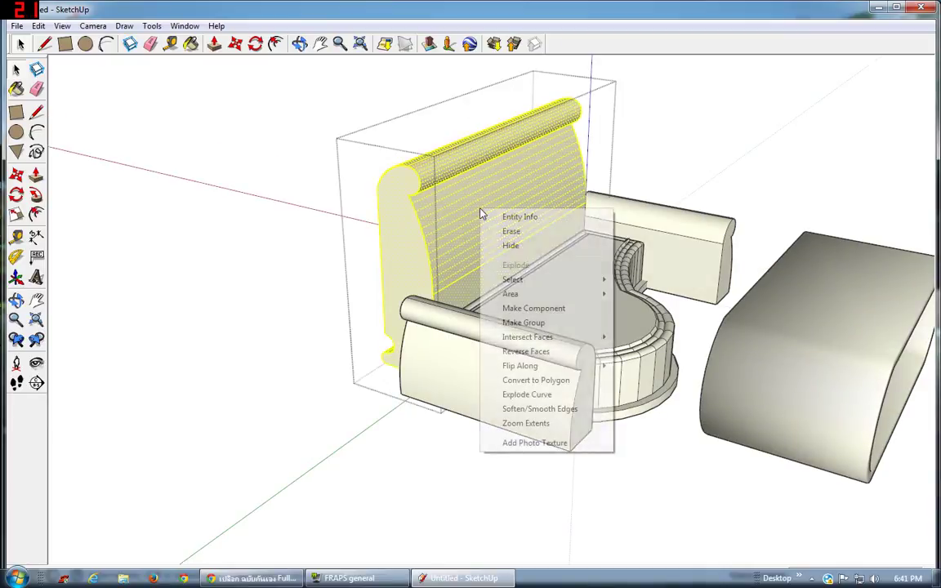
left_click(539, 409)
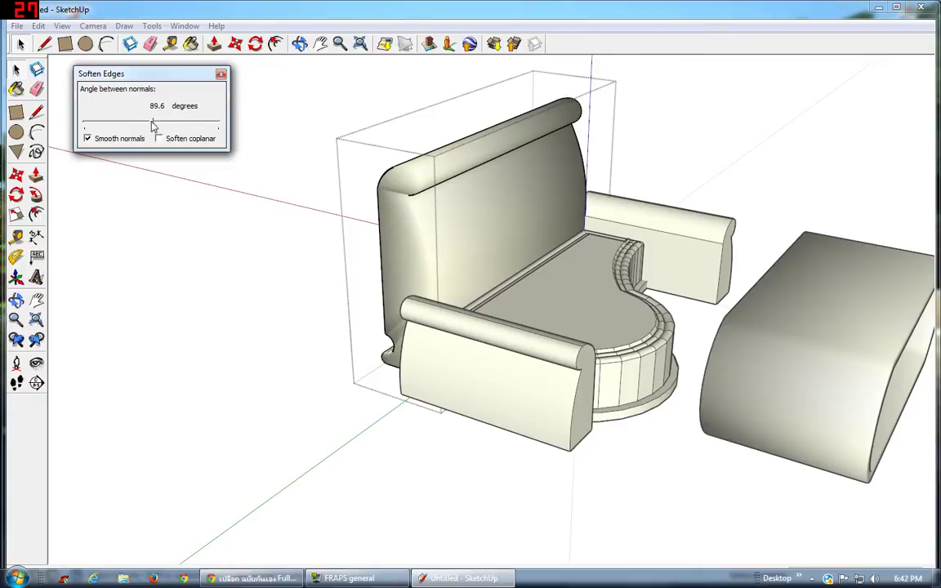
left_click_drag(152, 124, 150, 127)
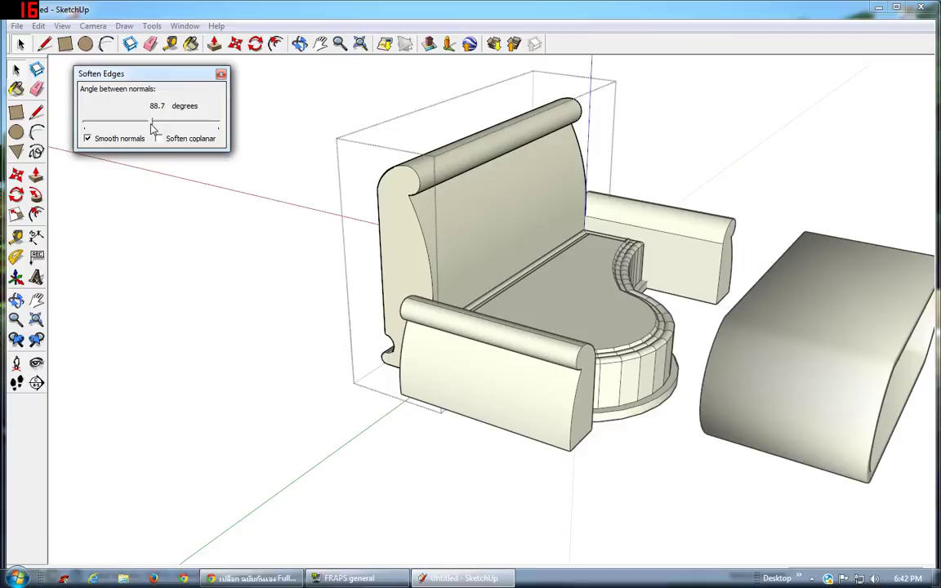
left_click(220, 76)
left_click(452, 374)
double_click(510, 418)
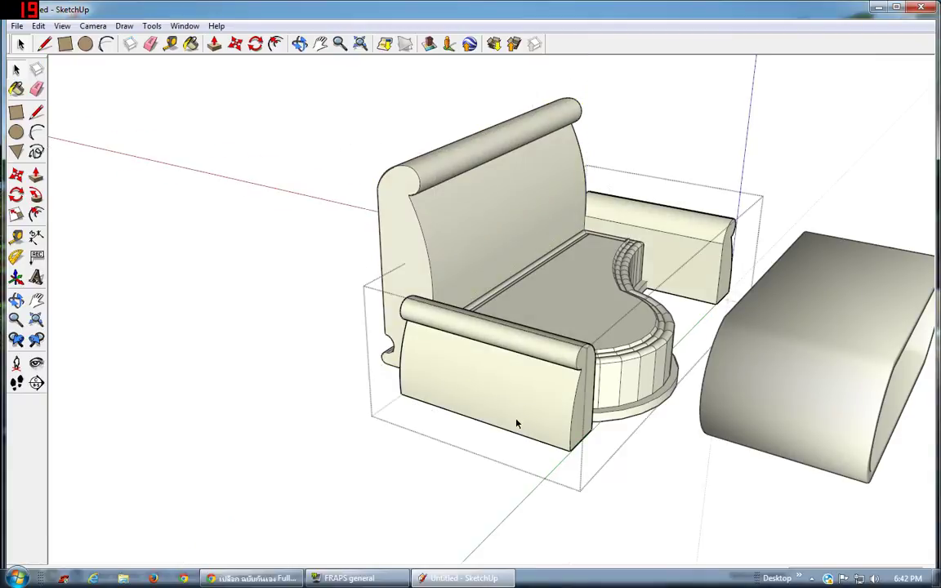
left_click(524, 414)
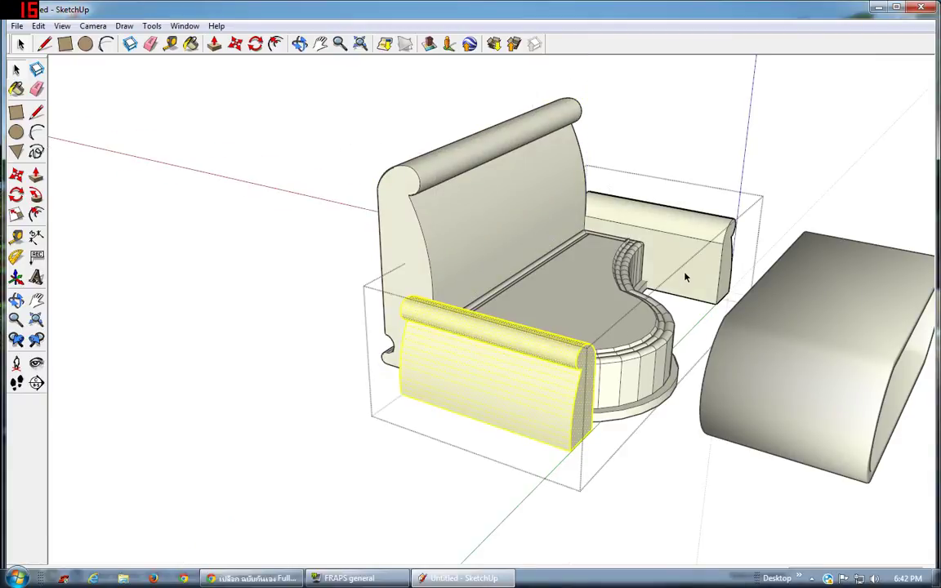
left_click(683, 269)
triple_click(539, 390, "ctrl")
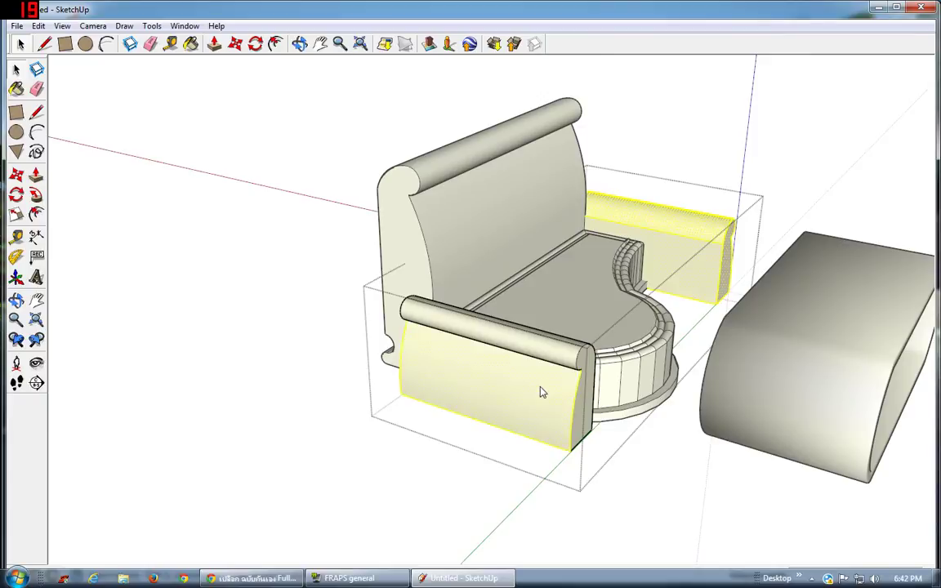
right_click(540, 389)
left_click(590, 343)
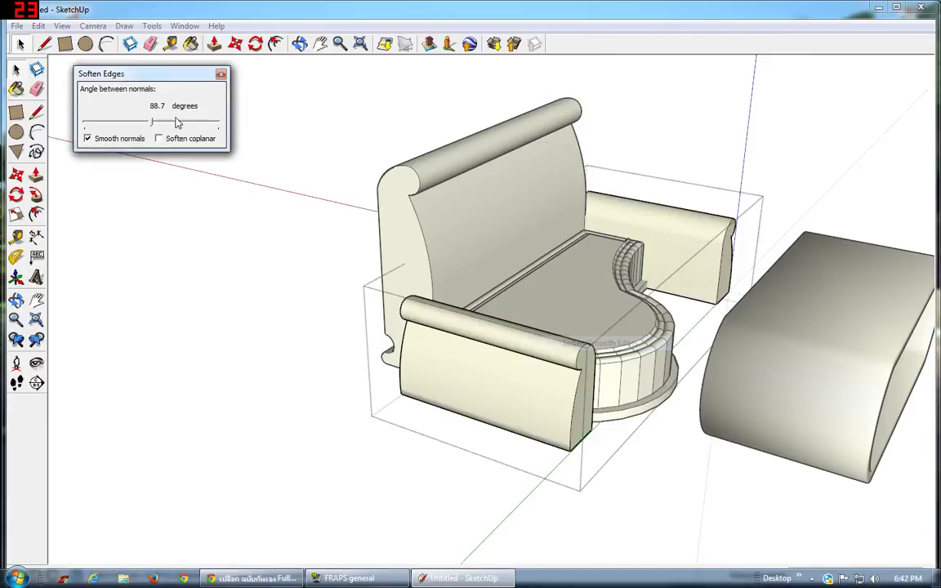
left_click(220, 75)
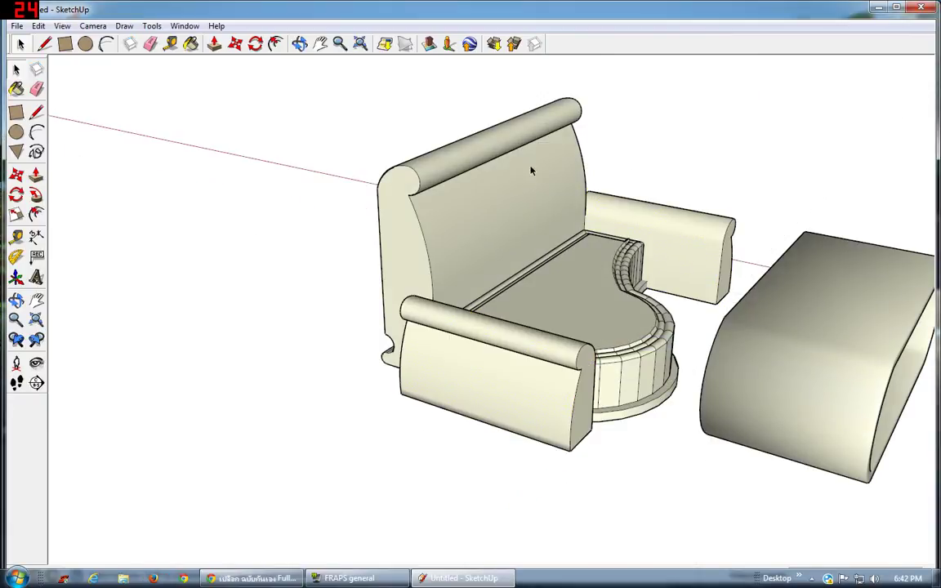
mouse_move(317, 81)
left_mouse_down()
mouse_move(740, 231)
mouse_move(697, 273)
mouse_move(625, 181)
mouse_move(337, 211)
mouse_move(359, 228)
left_mouse_up()
key("space")
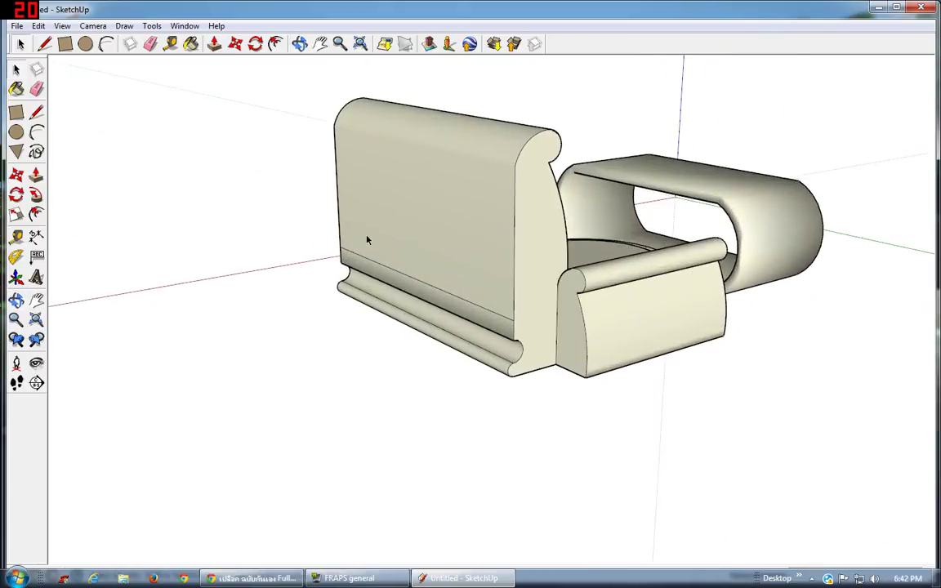
left_click(393, 247)
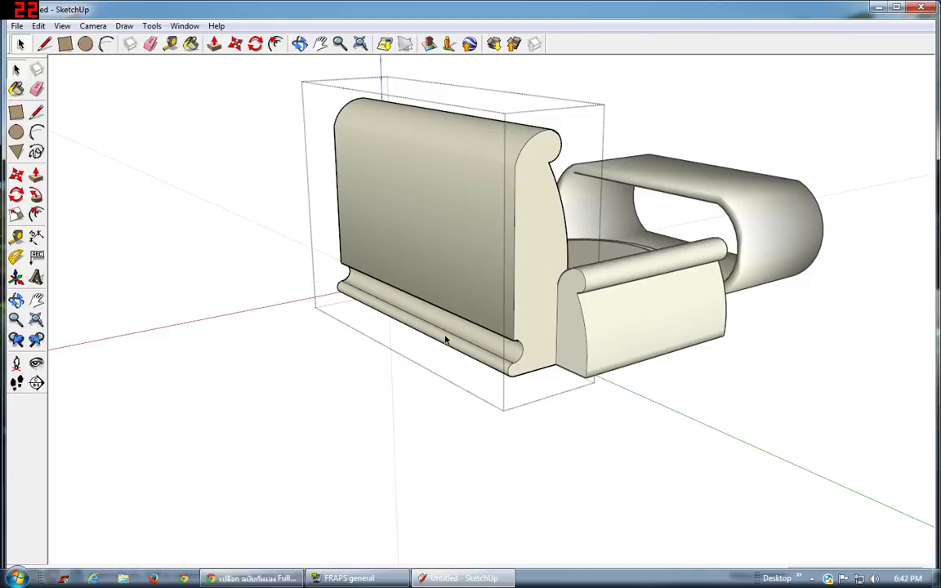
scroll(449, 337, "up", 2)
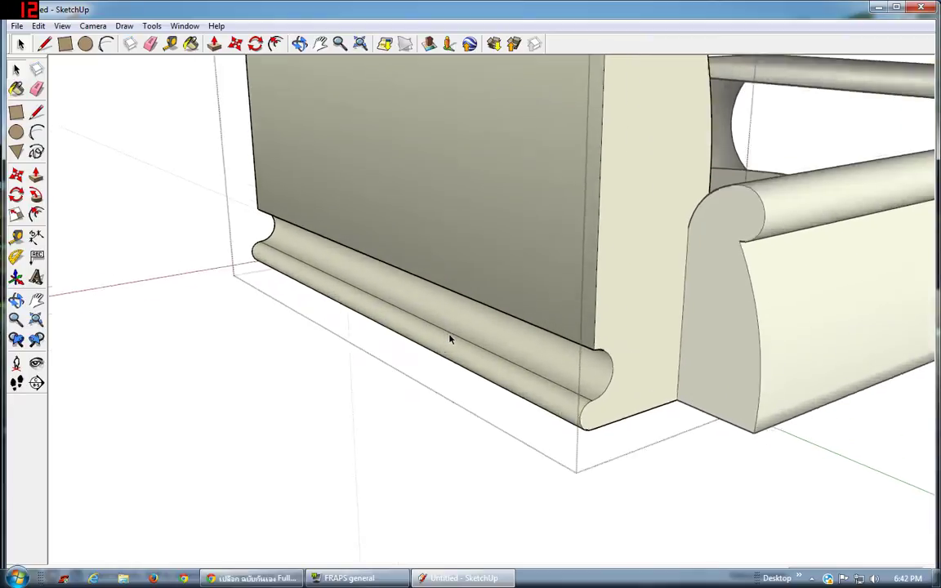
scroll(451, 339, "up", 1)
scroll(455, 340, "up", 1)
scroll(454, 340, "up", 1)
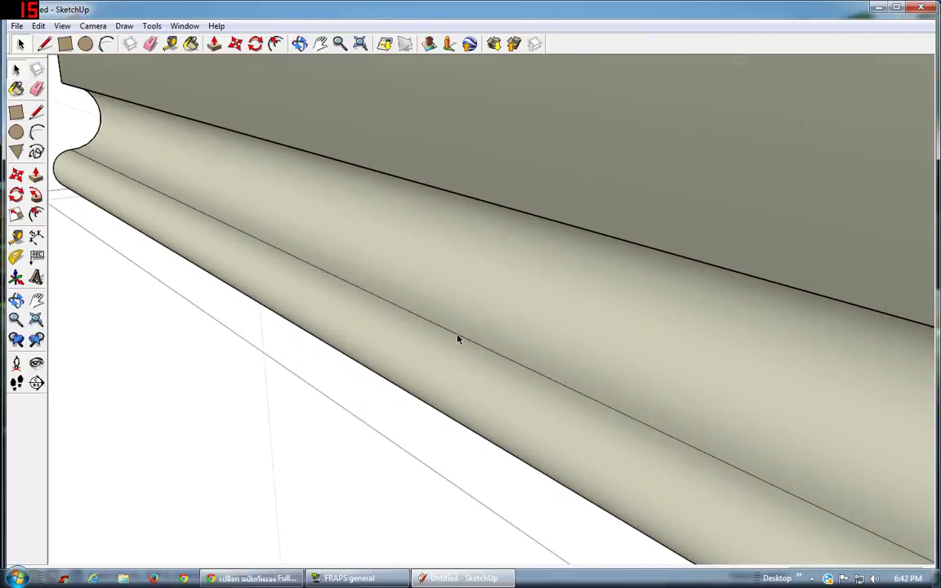
scroll(458, 336, "down", 3)
scroll(389, 154, "down", 3)
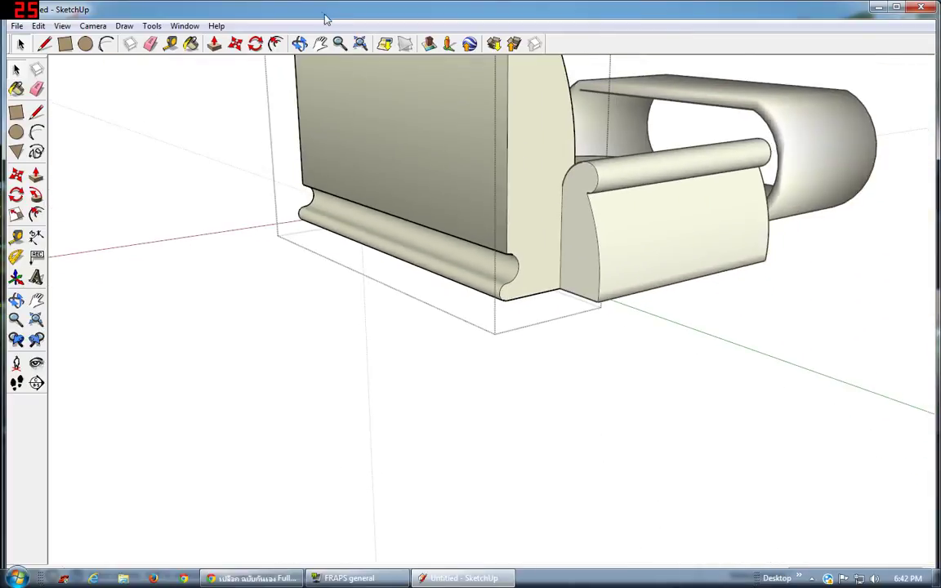
mouse_move(327, 86)
middle_mouse_down()
mouse_move(426, 18)
mouse_move(392, 76)
mouse_move(380, 2)
middle_mouse_up()
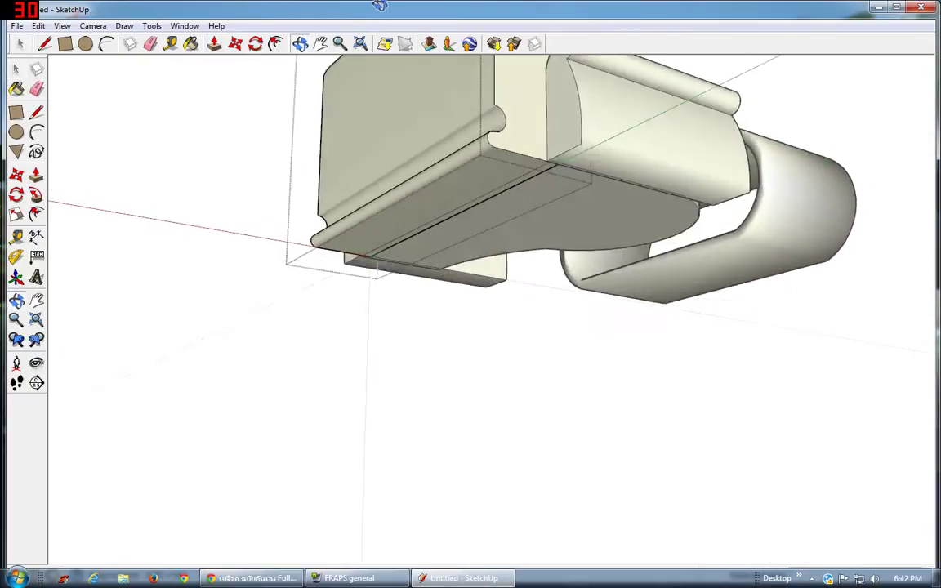
mouse_move(497, 159)
middle_mouse_down()
mouse_move(550, 166)
mouse_move(489, 209)
mouse_move(537, 218)
mouse_move(490, 272)
mouse_move(311, 225)
mouse_move(520, 284)
mouse_move(424, 200)
mouse_move(500, 235)
mouse_move(526, 265)
middle_mouse_up()
scroll(520, 284, "down", 3)
left_click(527, 265)
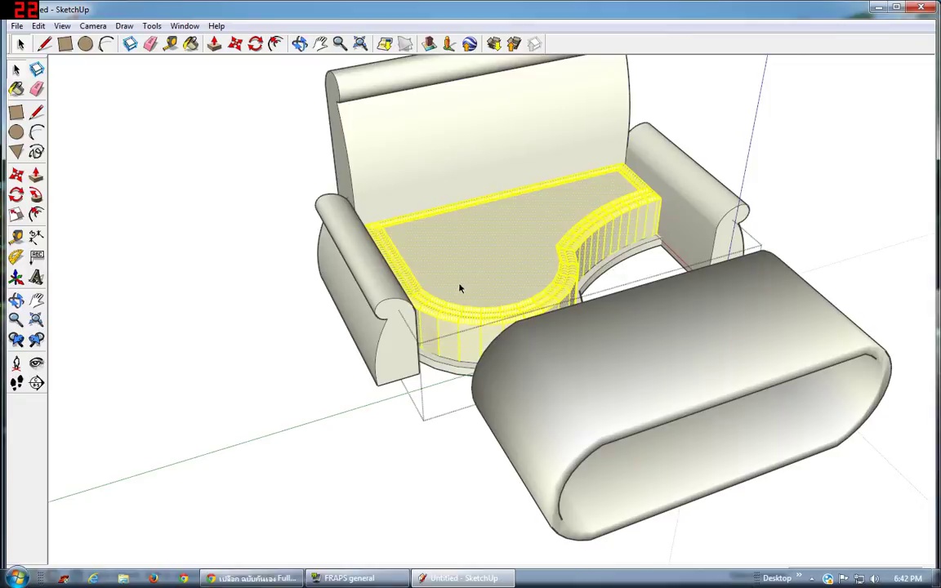
Smooth the chair seat's hard edges by raising the Soften/Smooth Edges angle
scroll(459, 288, "up", 3)
scroll(479, 282, "up", 2)
right_click(481, 279)
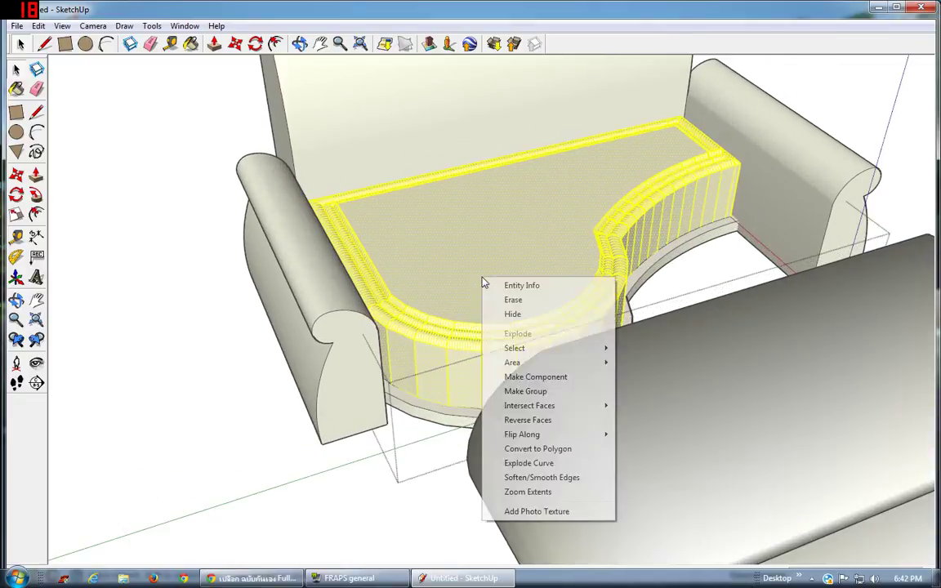
left_click(530, 478)
left_click_drag(155, 120, 233, 126)
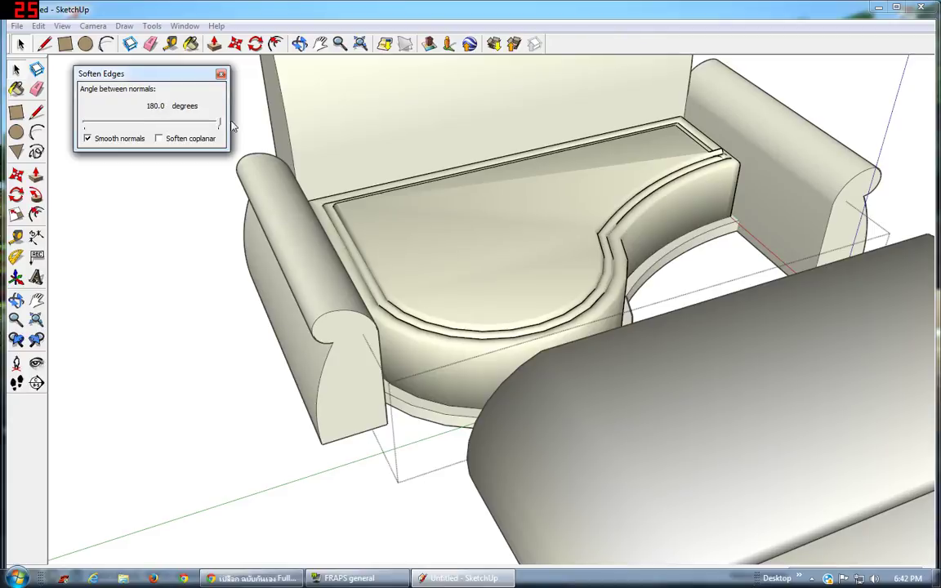
left_click(221, 73)
Orbit to higher views of the chair to inspect the smoothed seat
middle_click_drag(237, 89, 339, 275)
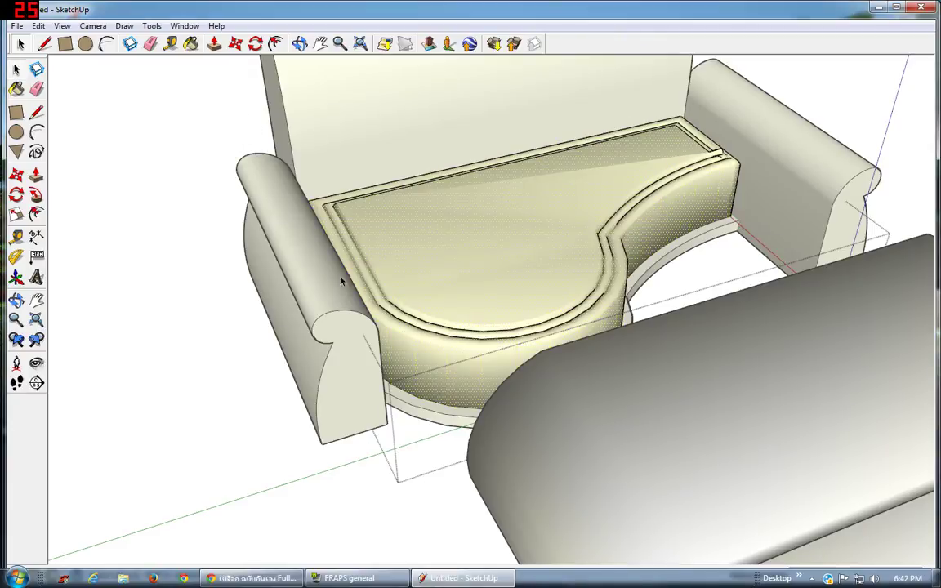
middle_click_drag(168, 321, 516, 297)
scroll(515, 298, "down", 2)
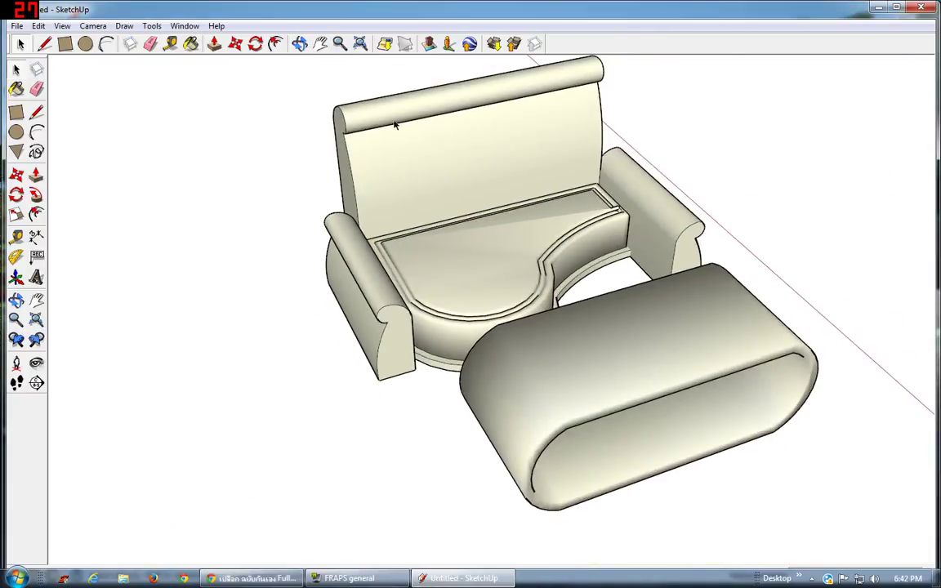
scroll(571, 350, "up", 2)
scroll(305, 243, "up", 3)
left_click(275, 229)
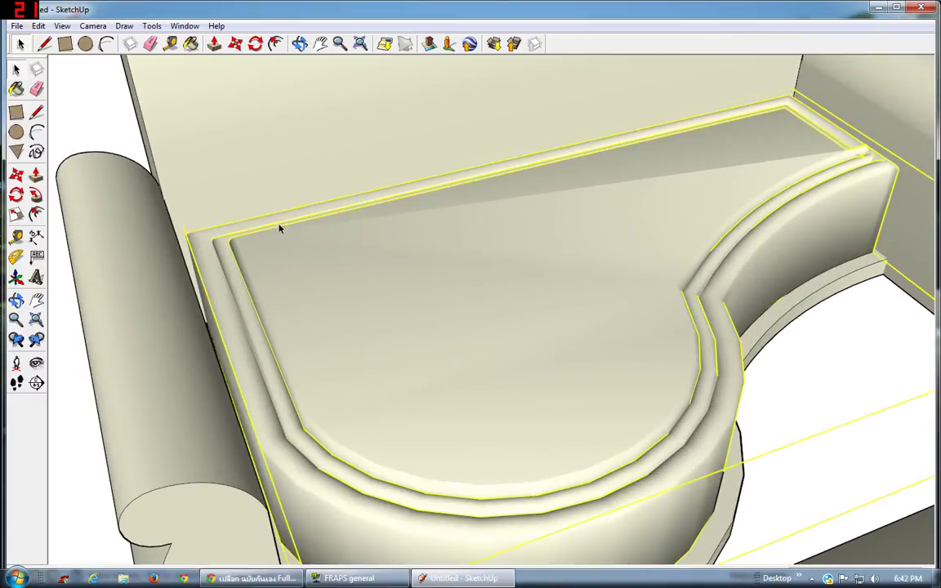
mouse_move(246, 204)
middle_mouse_down()
mouse_move(521, 271)
mouse_move(556, 258)
middle_mouse_up()
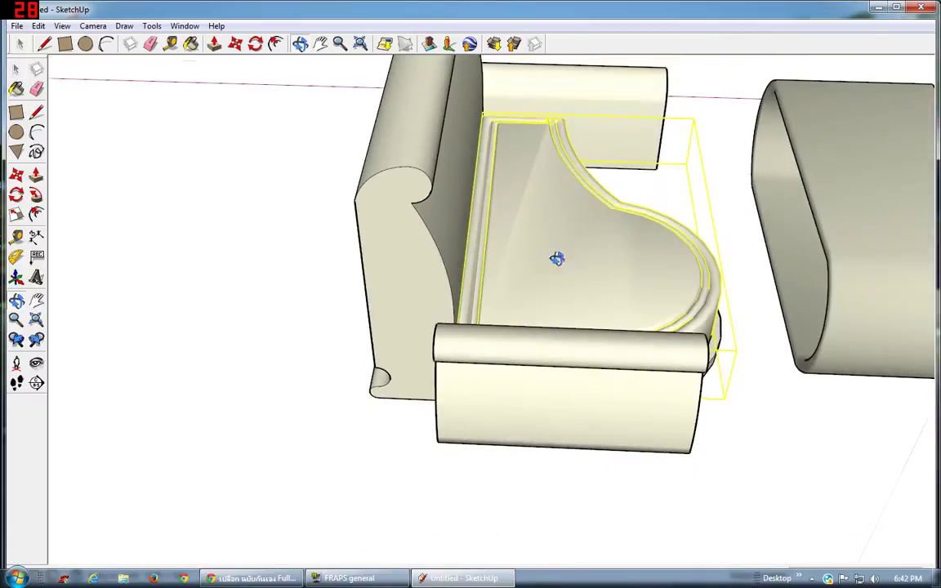
left_click(229, 213)
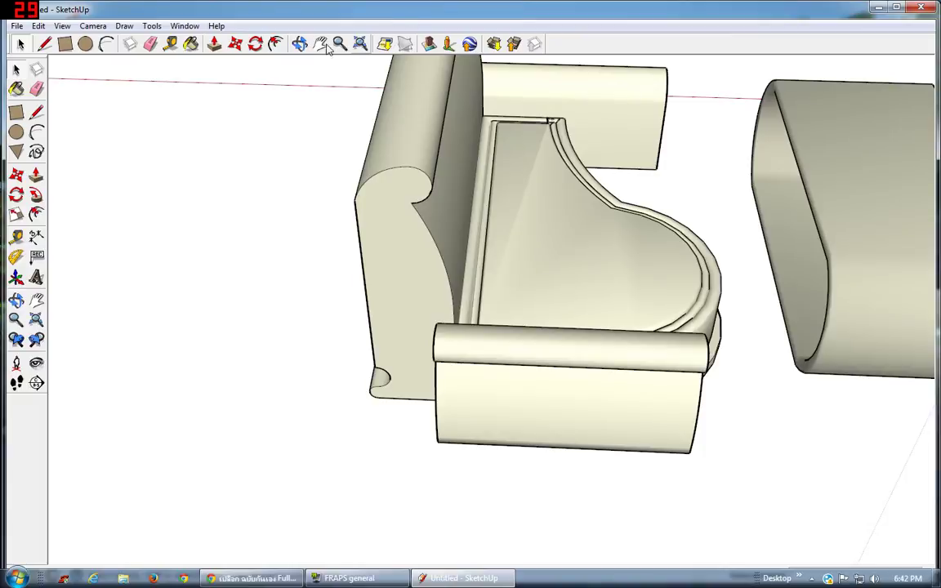
mouse_move(407, 122)
middle_mouse_down()
mouse_move(658, 256)
mouse_move(645, 244)
mouse_move(647, 224)
mouse_move(617, 294)
mouse_move(548, 283)
middle_mouse_up()
scroll(611, 267, "up", 3)
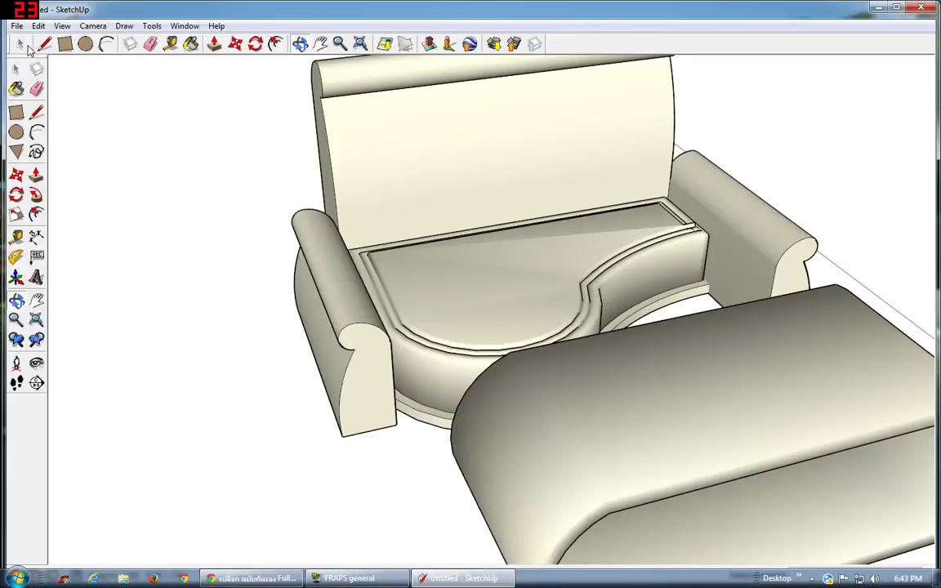
Soften the curved seat base's edges at a 75.5-degree smoothing angle
left_click(27, 47)
double_click(424, 412)
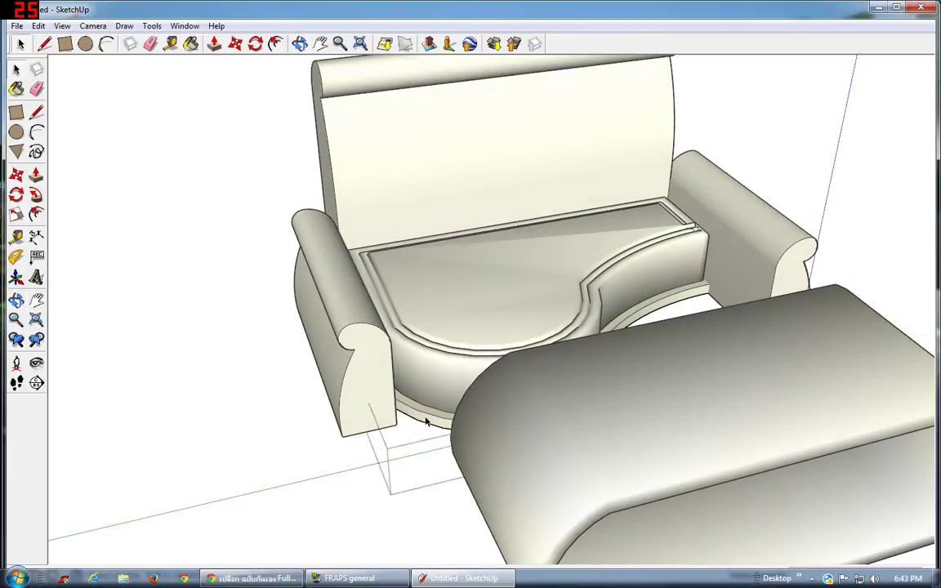
right_click(419, 404)
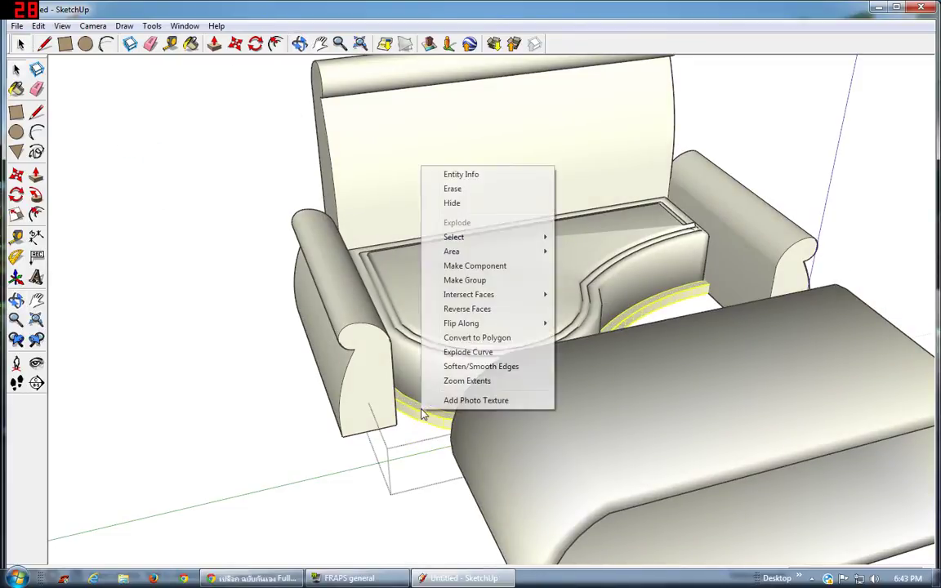
left_click(471, 367)
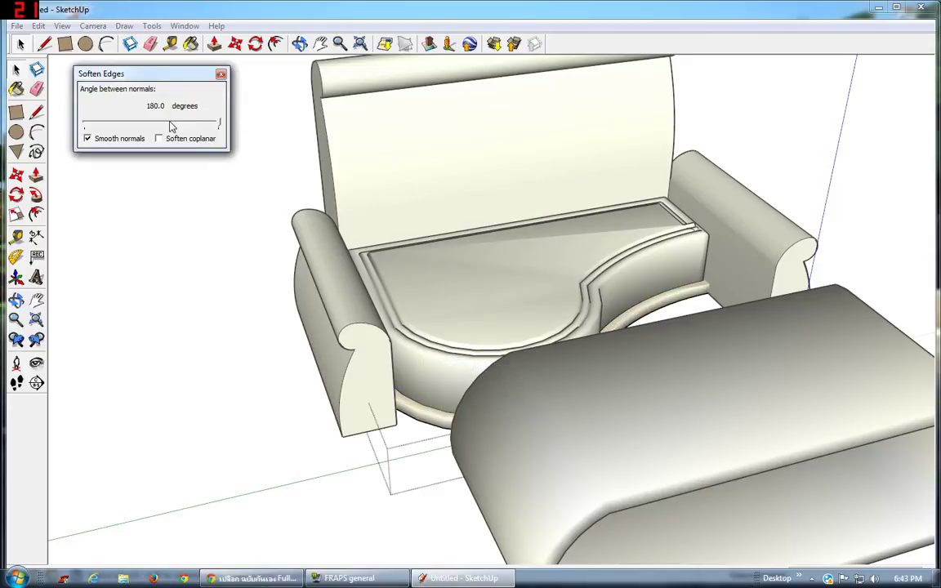
left_click_drag(160, 123, 139, 125)
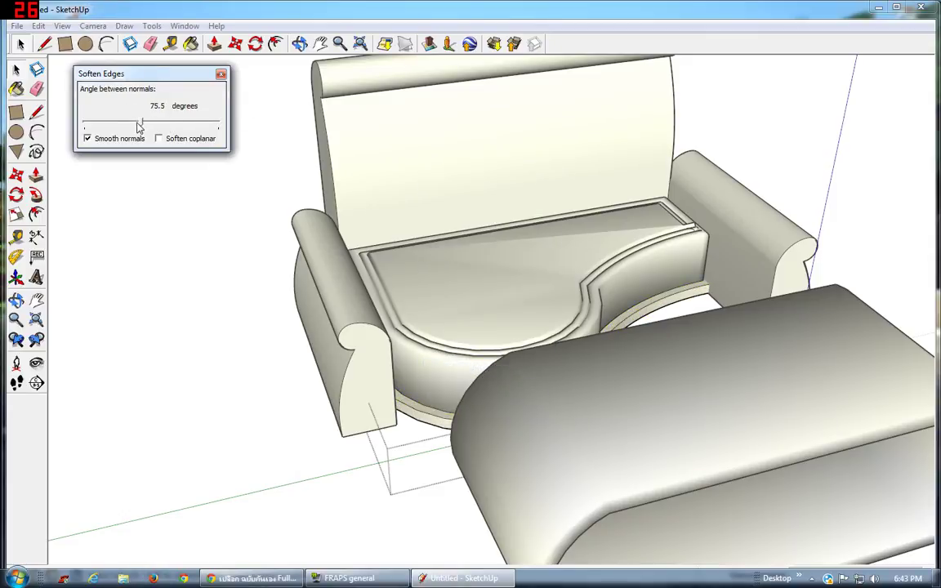
left_click(221, 76)
mouse_move(368, 179)
middle_mouse_down()
mouse_move(179, 163)
mouse_move(286, 165)
middle_mouse_up()
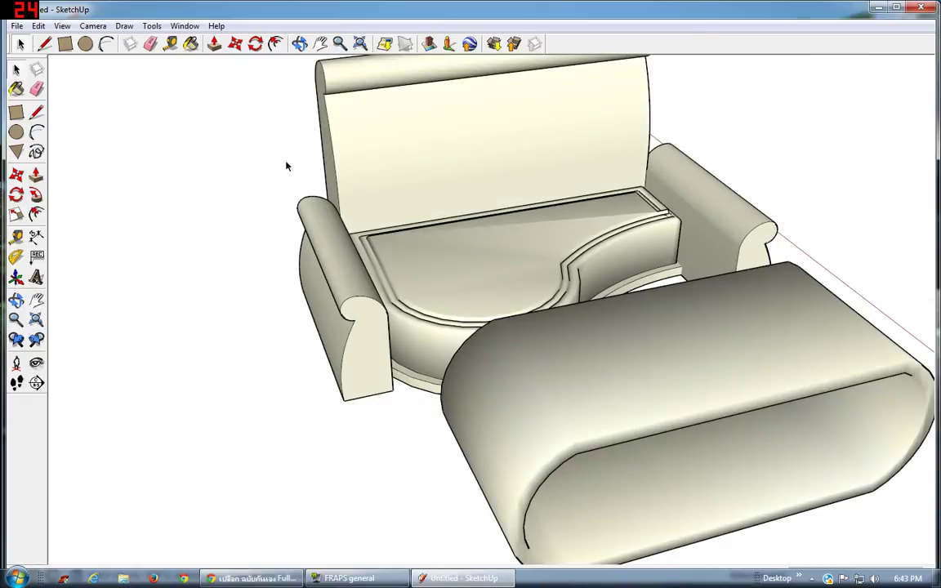
scroll(327, 176, "down", 1)
scroll(330, 115, "up", 3)
scroll(302, 102, "down", 1)
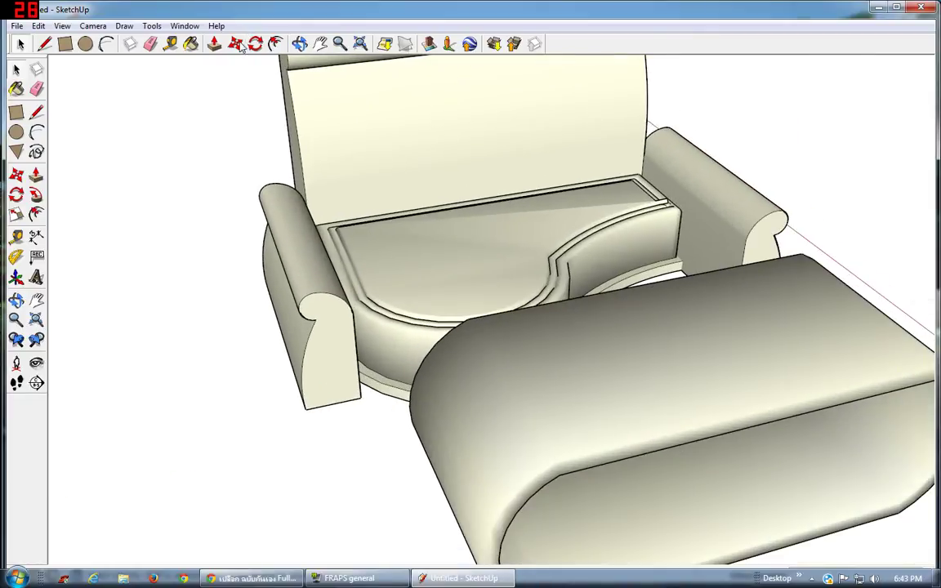
left_click(195, 45)
left_click(783, 294)
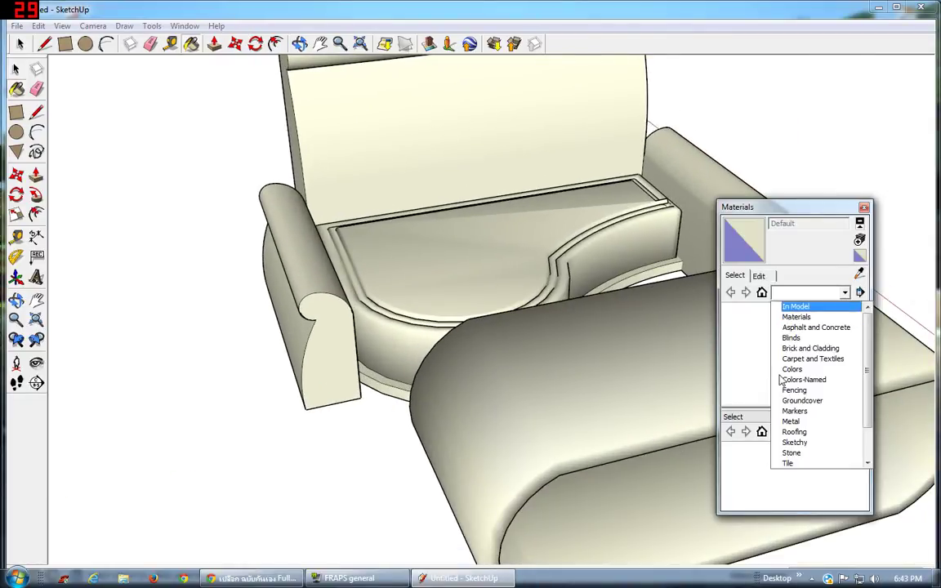
left_click(775, 298)
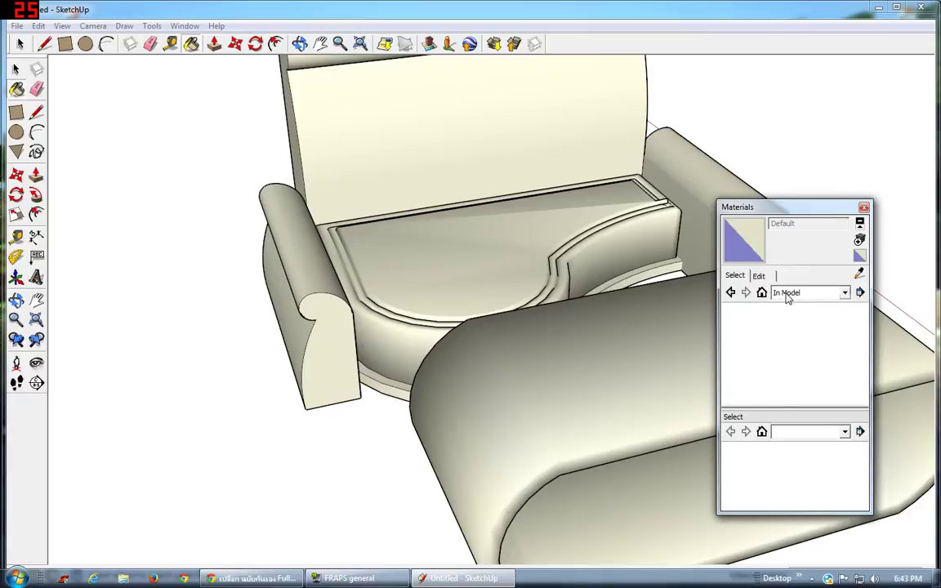
left_click(788, 295)
left_click(790, 294)
left_click(792, 294)
left_click(789, 304)
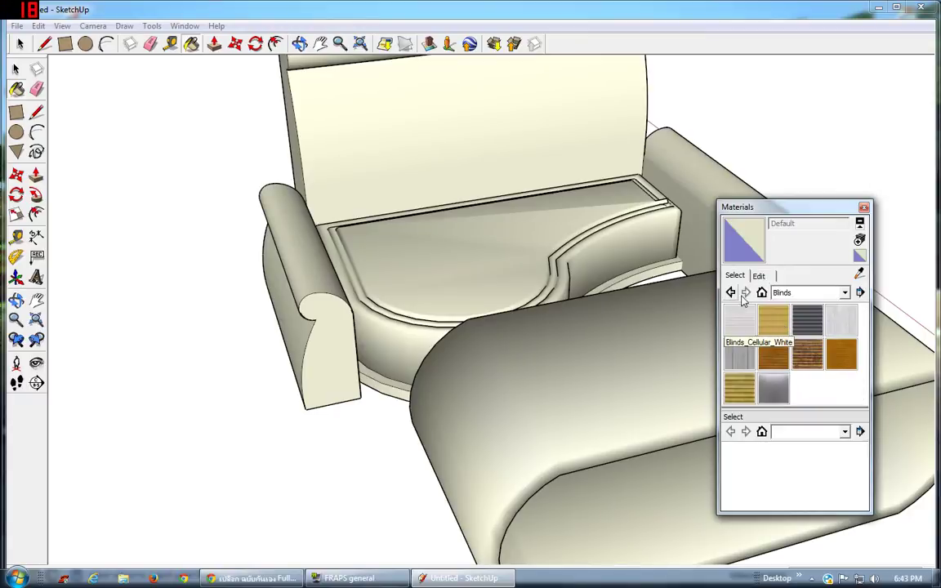
left_click(814, 294)
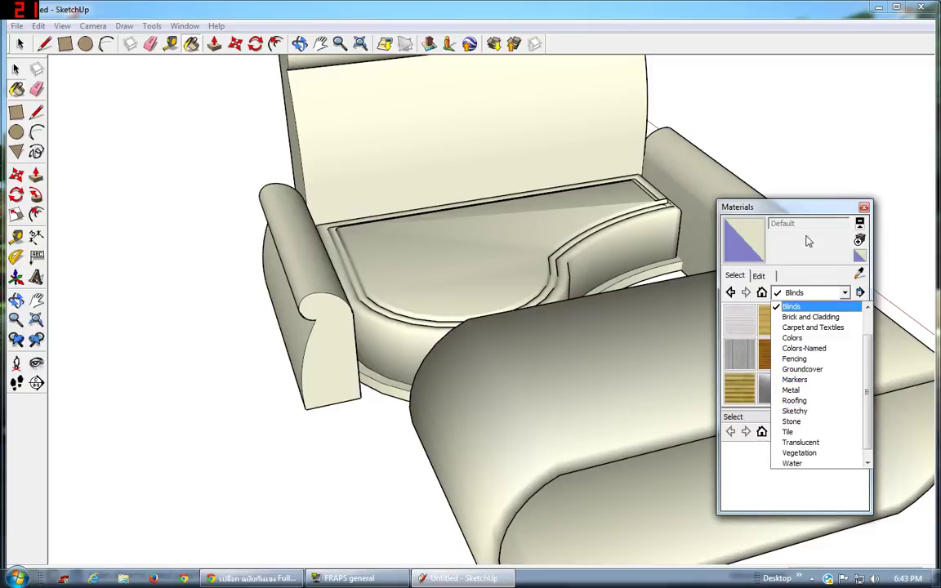
left_click(864, 210)
left_click(864, 206)
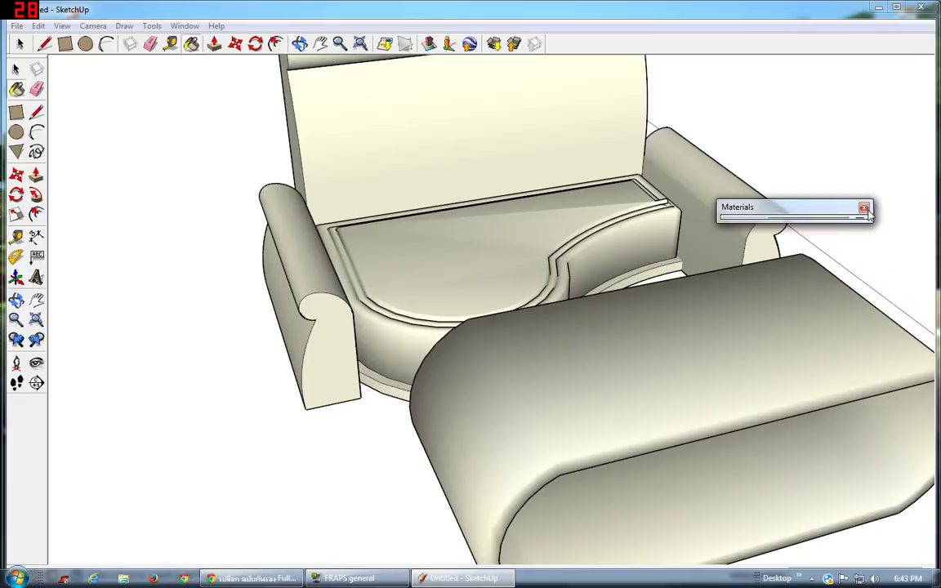
scroll(595, 163, "down", 3)
scroll(595, 163, "down", 2)
Select the sofa's seat, backrest and armrest pieces together
left_click(300, 43)
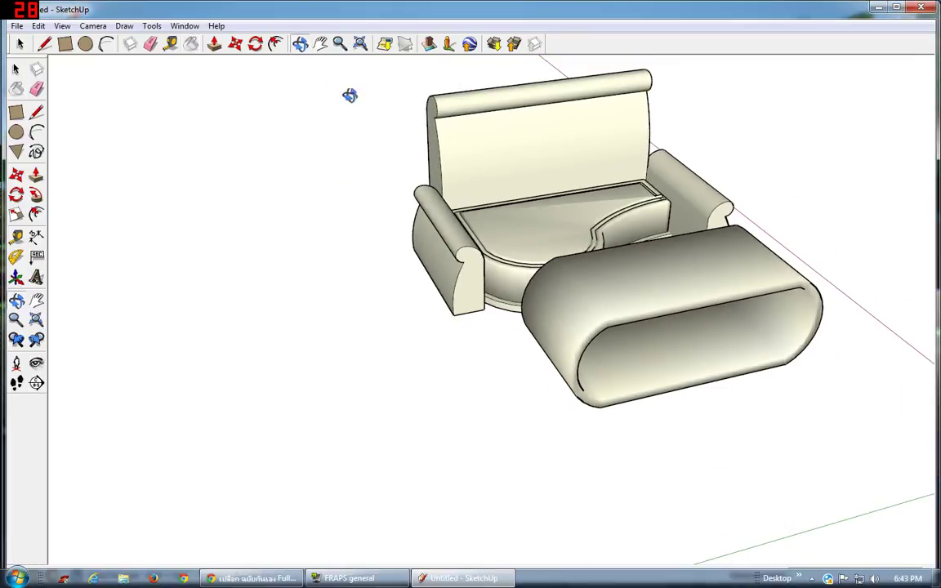
mouse_move(351, 95)
left_mouse_down()
mouse_move(406, 210)
mouse_move(376, 164)
left_mouse_up()
left_click(320, 43)
left_click_drag(415, 252, 407, 275)
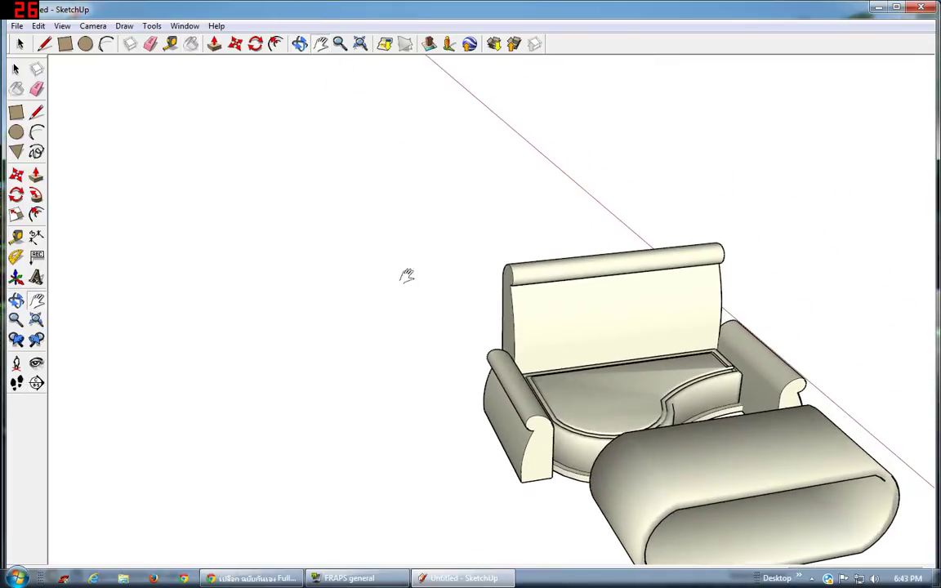
left_click(300, 45)
left_click_drag(649, 287, 780, 264)
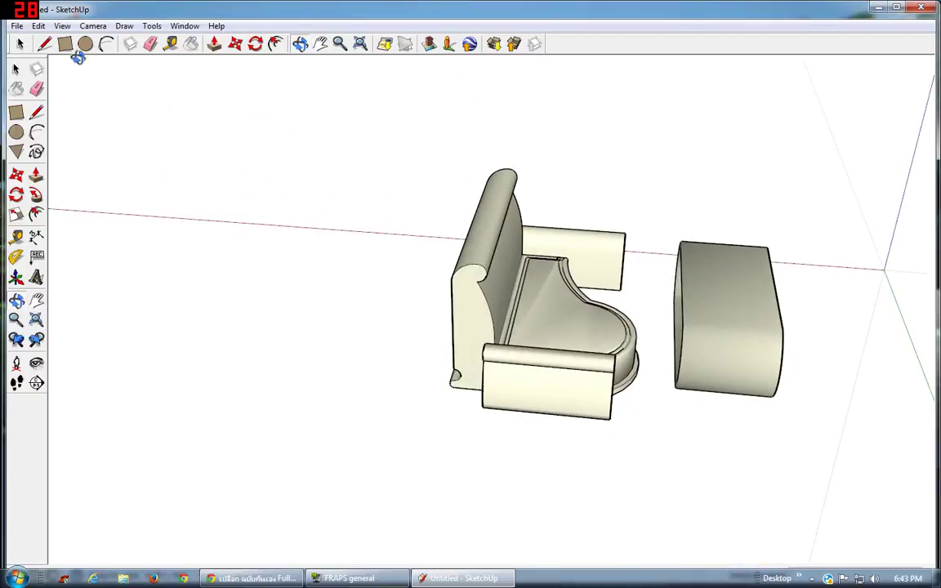
left_click(21, 44)
left_click_drag(460, 139, 638, 451)
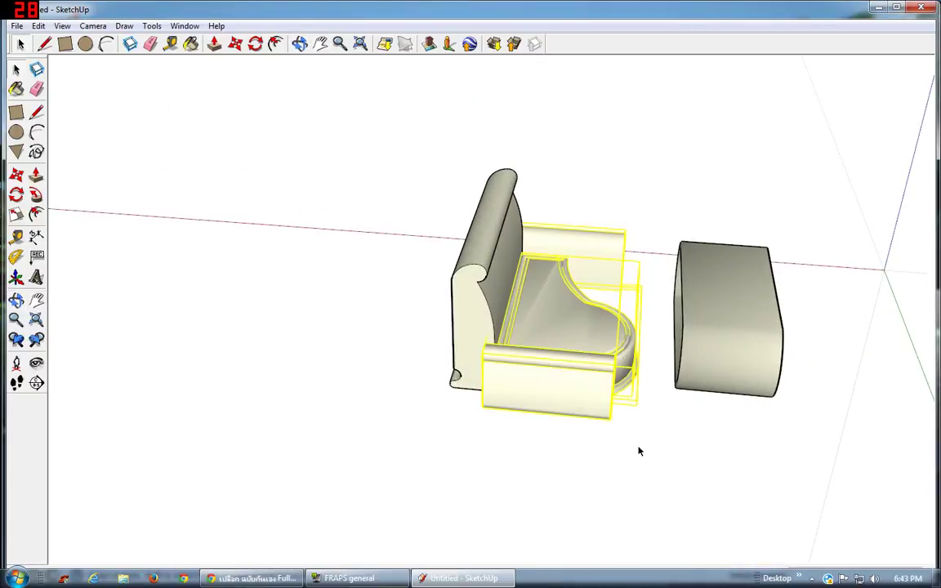
left_click_drag(360, 150, 572, 441)
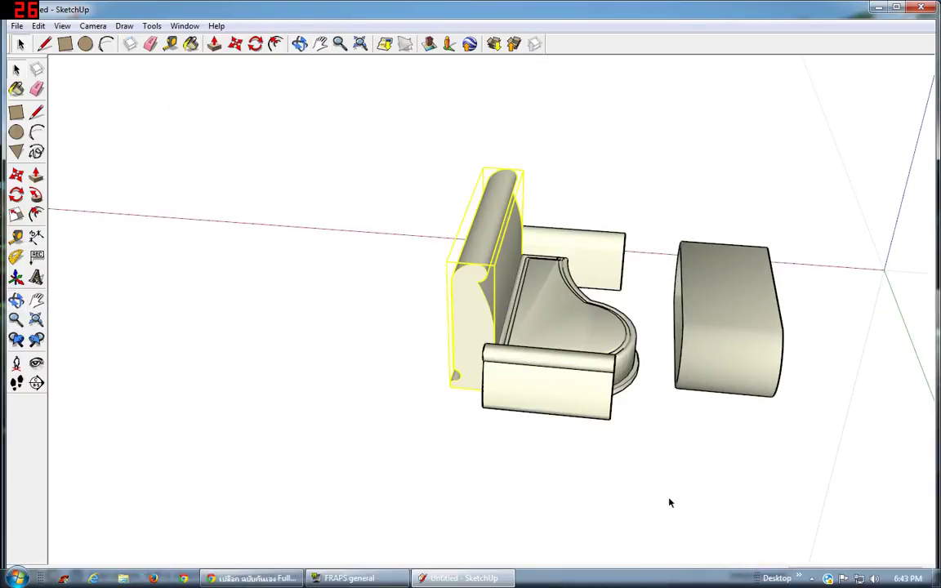
left_click_drag(476, 105, 471, 128)
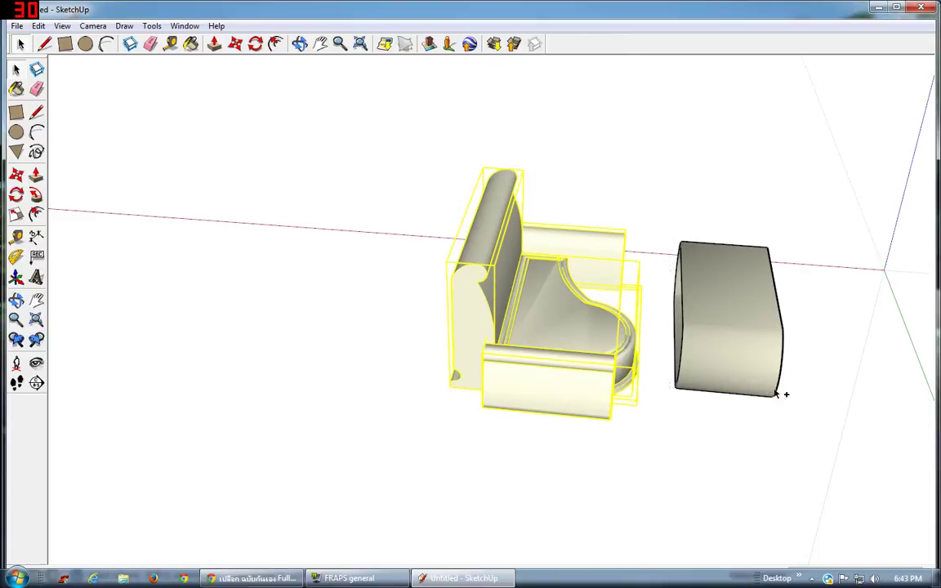
Paste the sofa copy and set it down beyond the ottoman
key("ctrl+v")
scroll(849, 302, "down", 2)
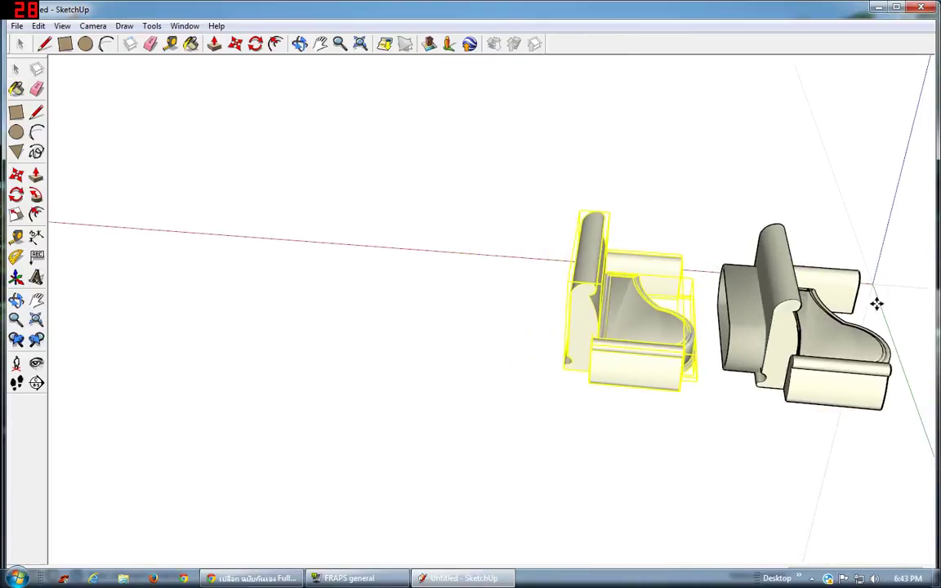
left_click(859, 262)
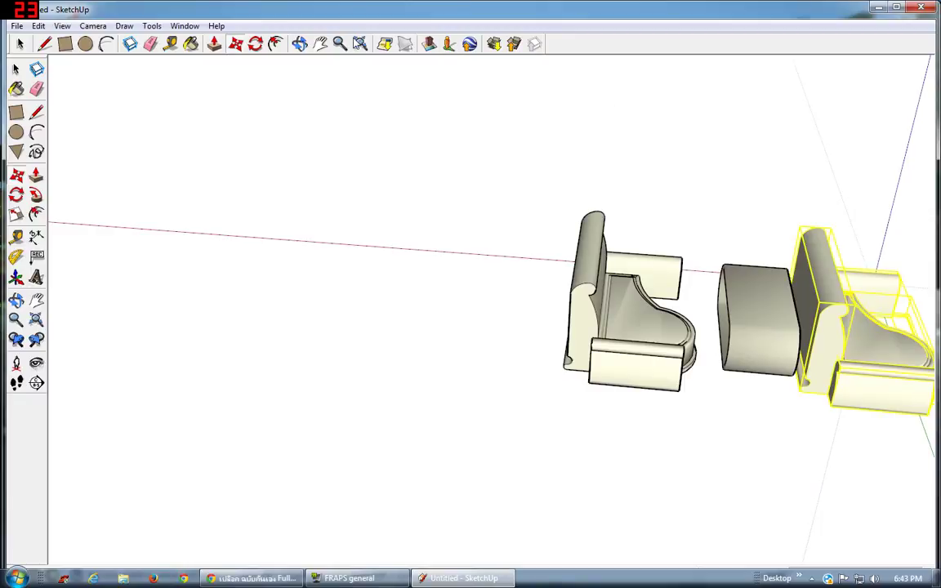
middle_click_drag(430, 143, 651, 300)
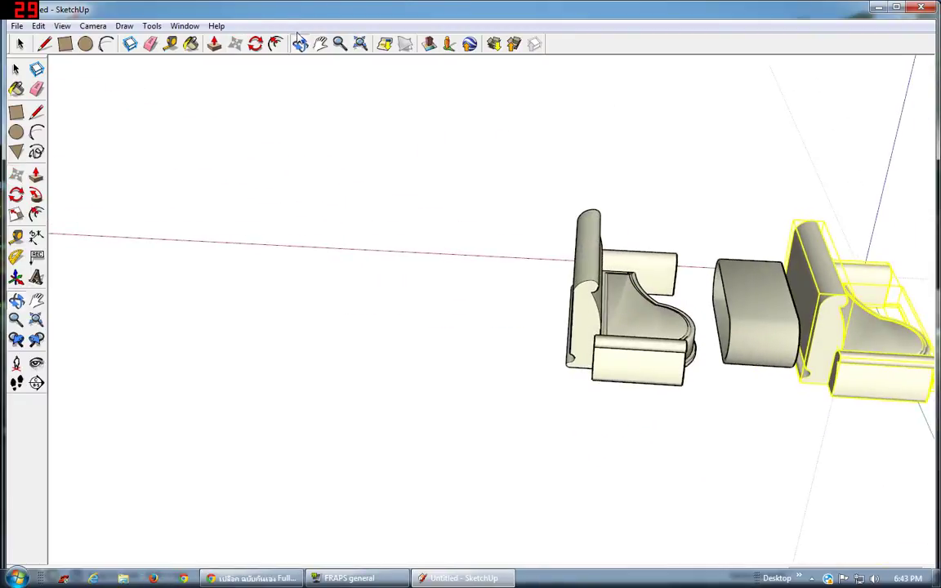
left_click(320, 43)
left_click_drag(678, 306, 198, 276)
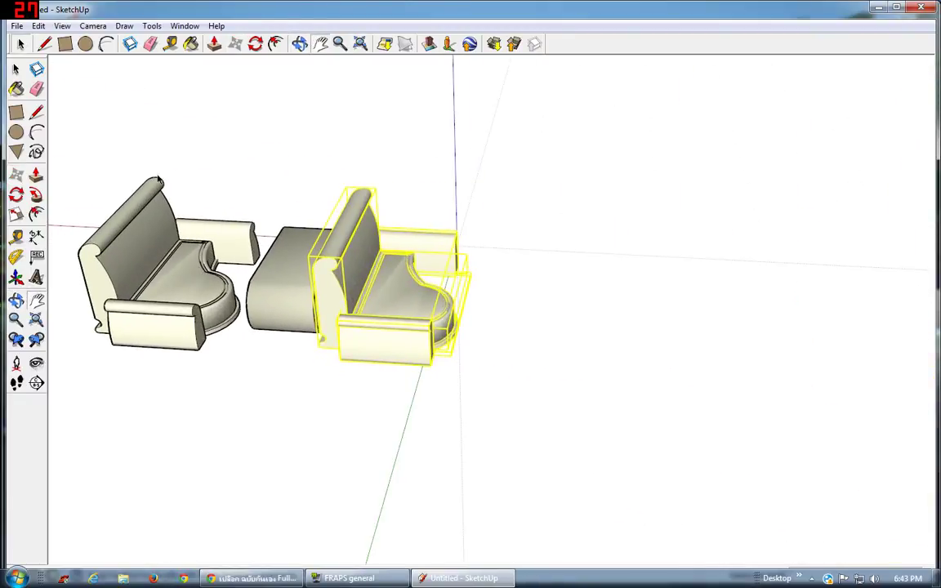
Flip the copied sofa along the red direction so it faces the original
right_click(380, 305)
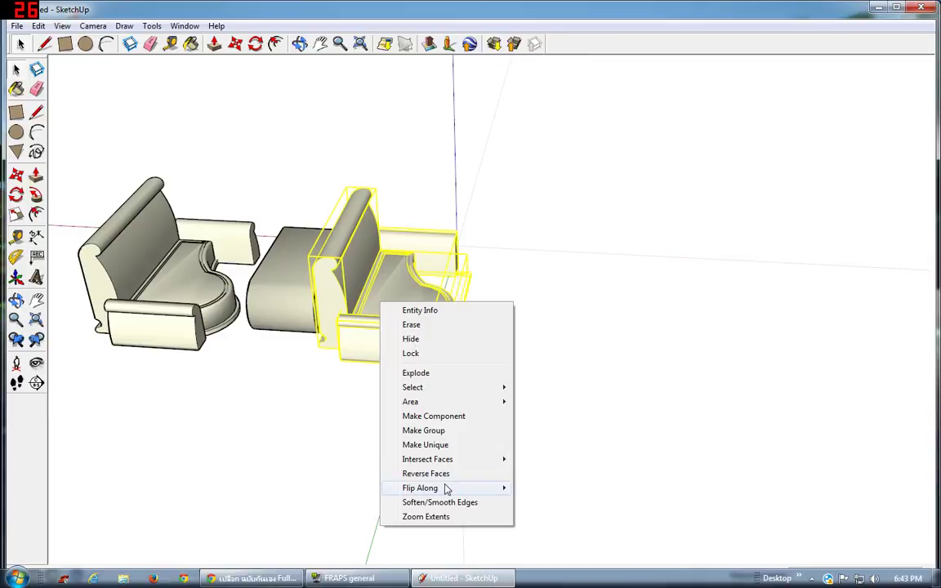
mouse_move(433, 487)
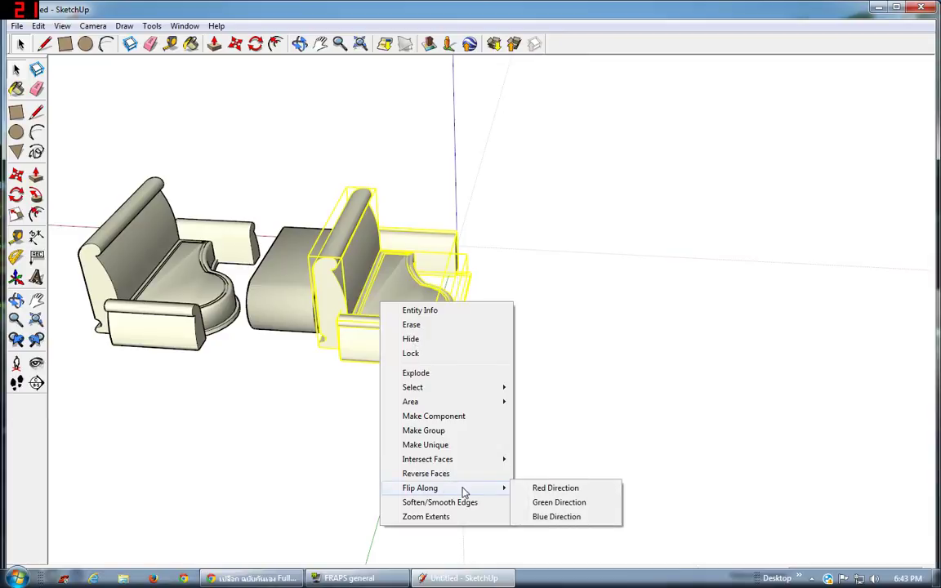
left_click(561, 493)
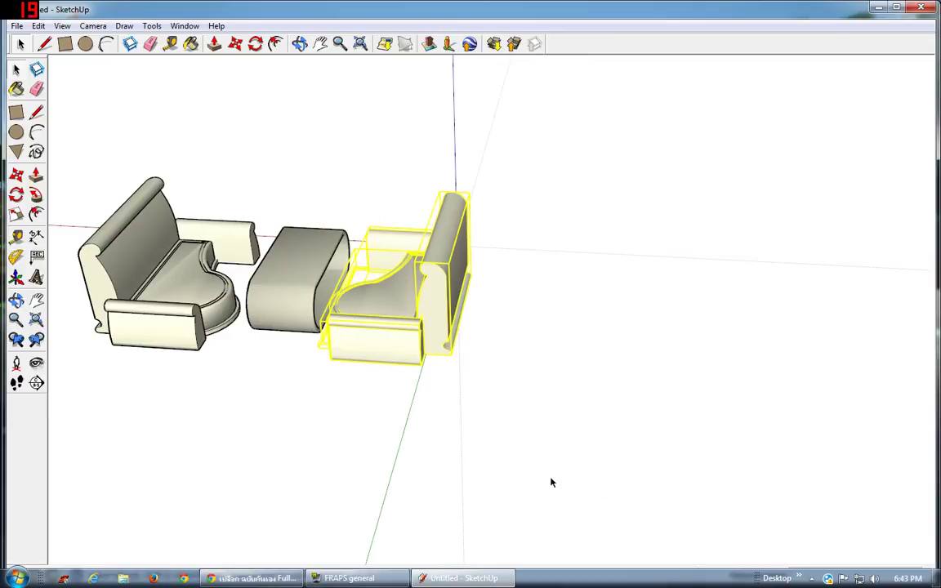
left_click(562, 379)
left_click(300, 43)
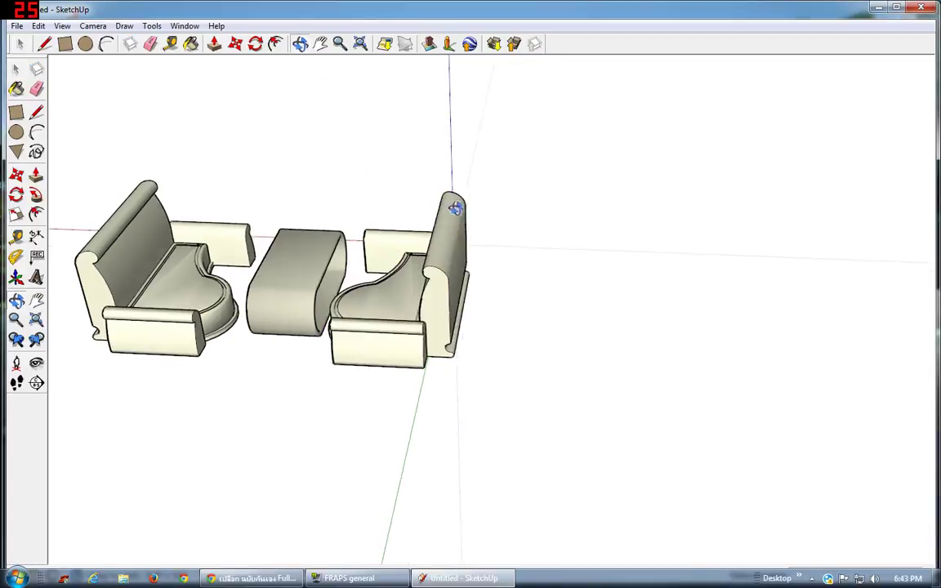
mouse_move(456, 210)
left_mouse_down()
mouse_move(466, 206)
mouse_move(414, 269)
mouse_move(421, 290)
mouse_move(372, 319)
mouse_move(625, 283)
mouse_move(489, 272)
mouse_move(242, 462)
mouse_move(185, 414)
mouse_move(143, 413)
mouse_move(59, 372)
mouse_move(83, 356)
left_mouse_up()
scroll(371, 319, "up", 3)
scroll(350, 319, "up", 3)
Move the left sofa further left
left_click(19, 43)
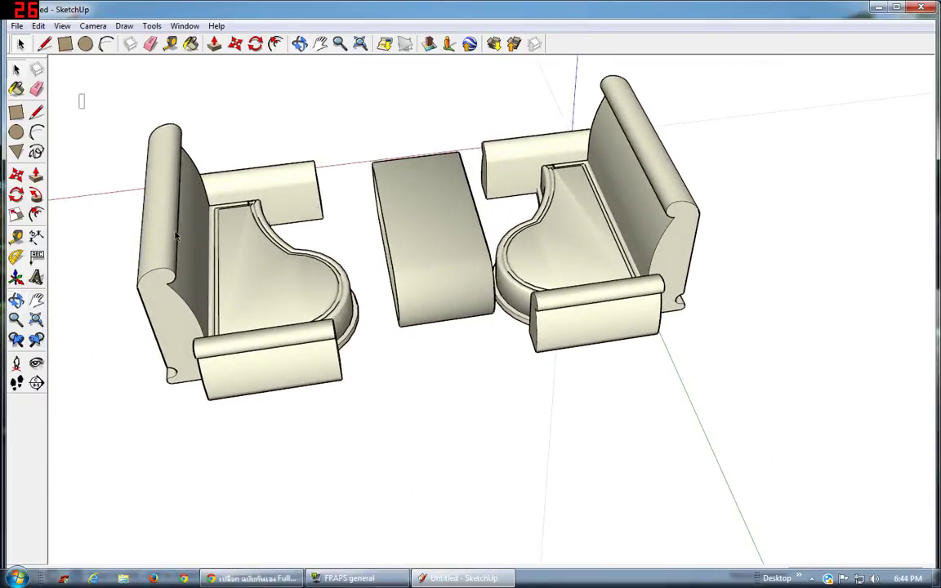
mouse_move(80, 95)
left_mouse_down()
mouse_move(322, 437)
mouse_move(365, 453)
left_mouse_up()
left_click(214, 43)
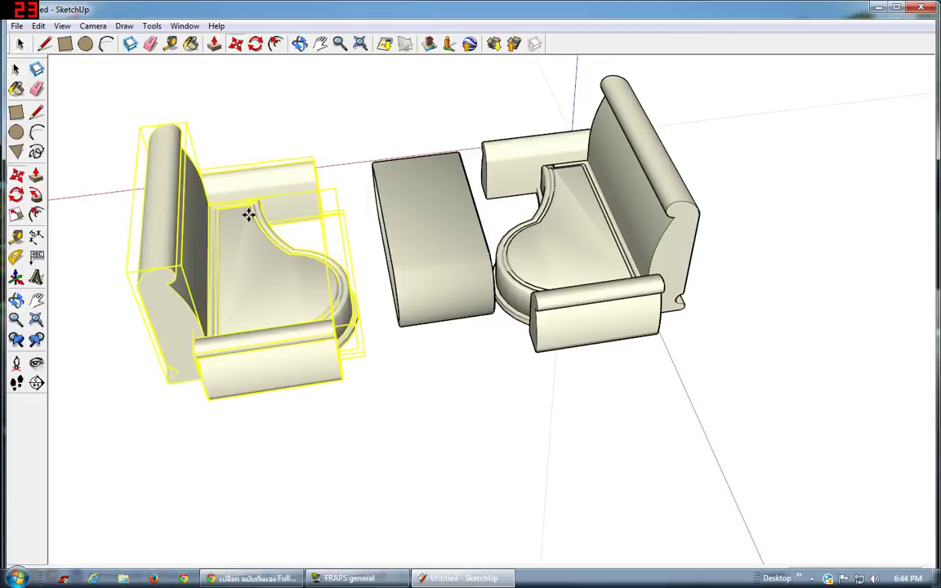
left_click(223, 224)
left_click(160, 265)
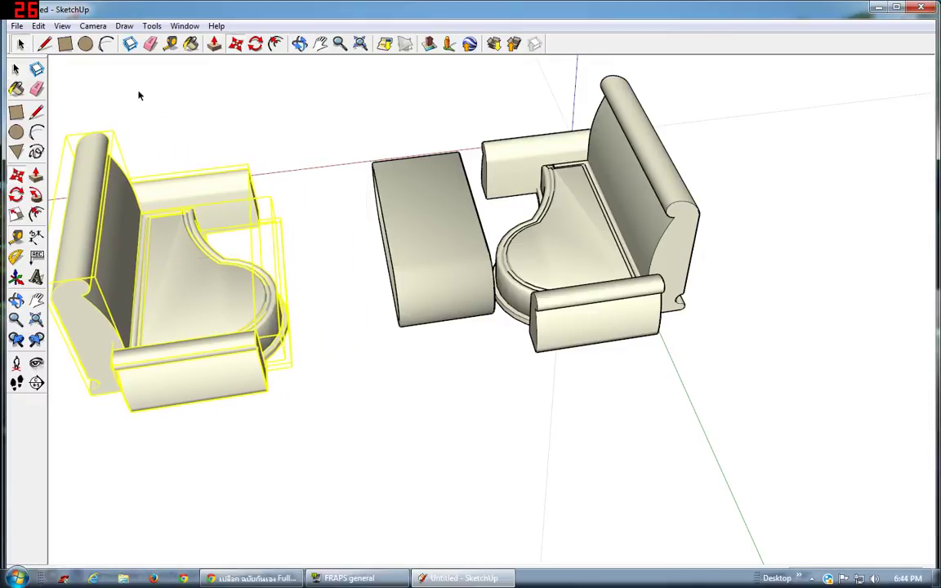
Move the ottoman left and down with the Move tool (M)
mouse_move(330, 136)
left_mouse_down()
mouse_move(481, 357)
mouse_move(463, 235)
left_mouse_up()
left_click(460, 236)
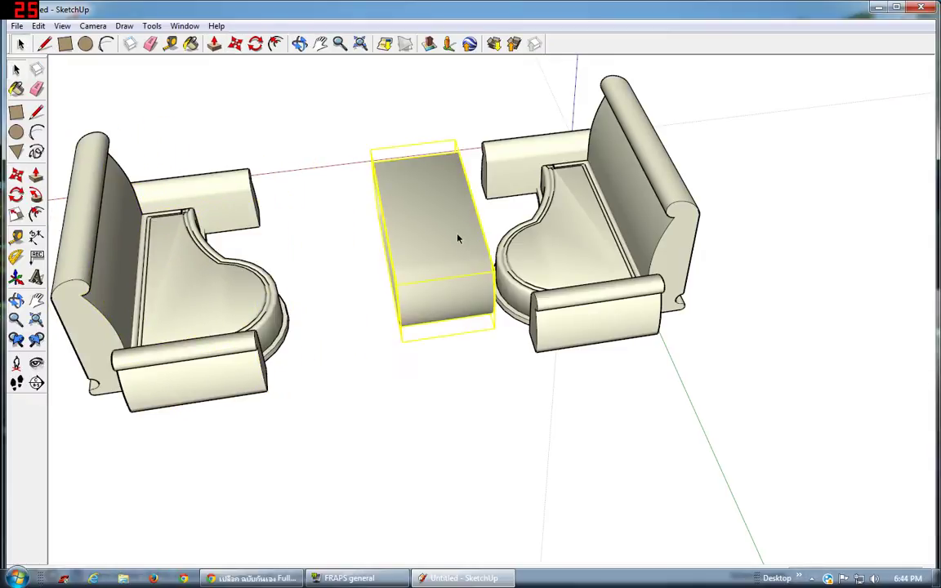
key("m")
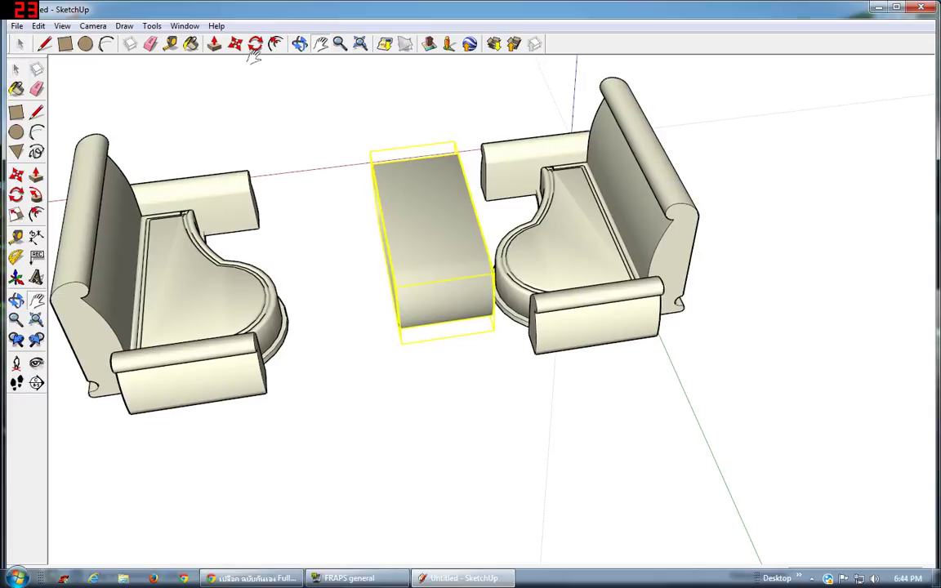
left_click(410, 214)
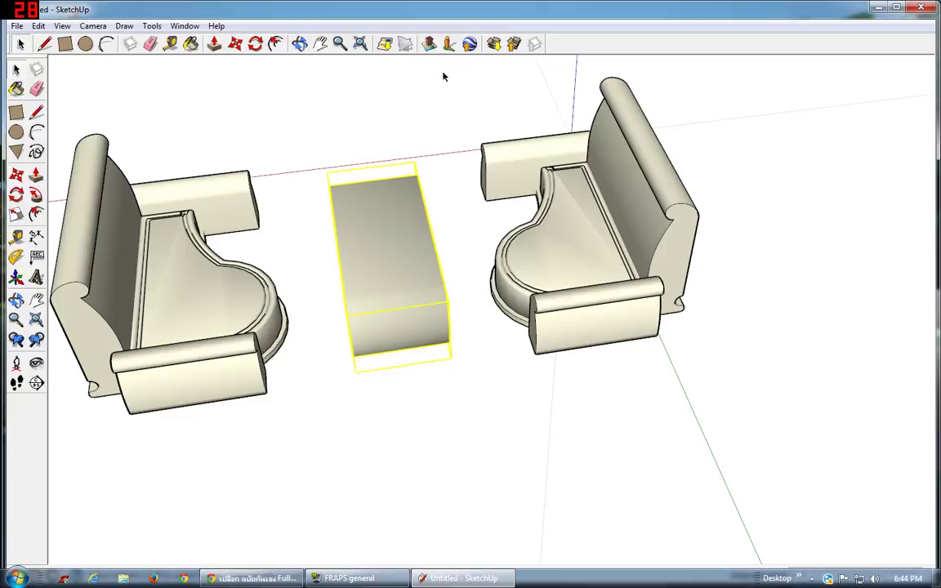
Select the whole right sofa and move it closer to the ottoman
left_click_drag(448, 80, 714, 339)
left_click(787, 285)
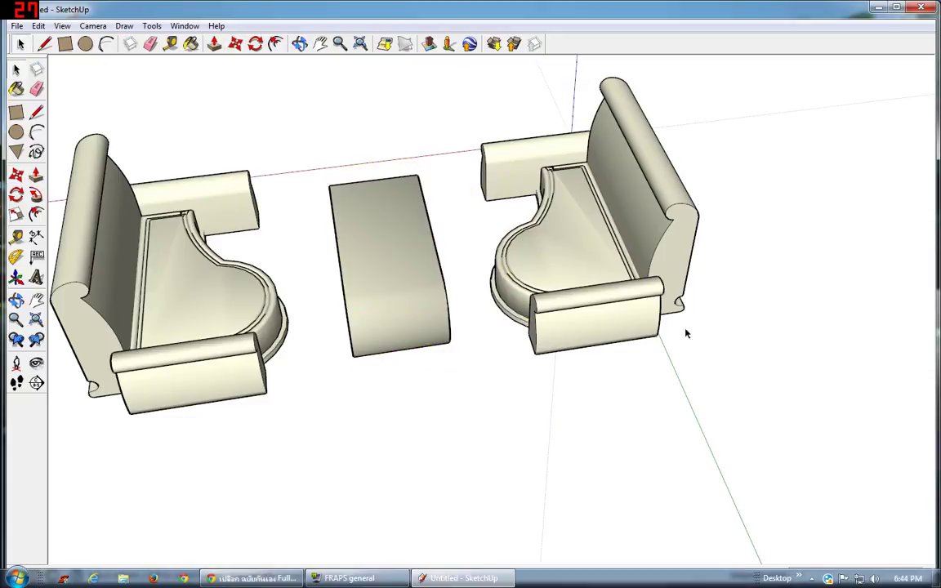
left_click_drag(506, 68, 471, 93)
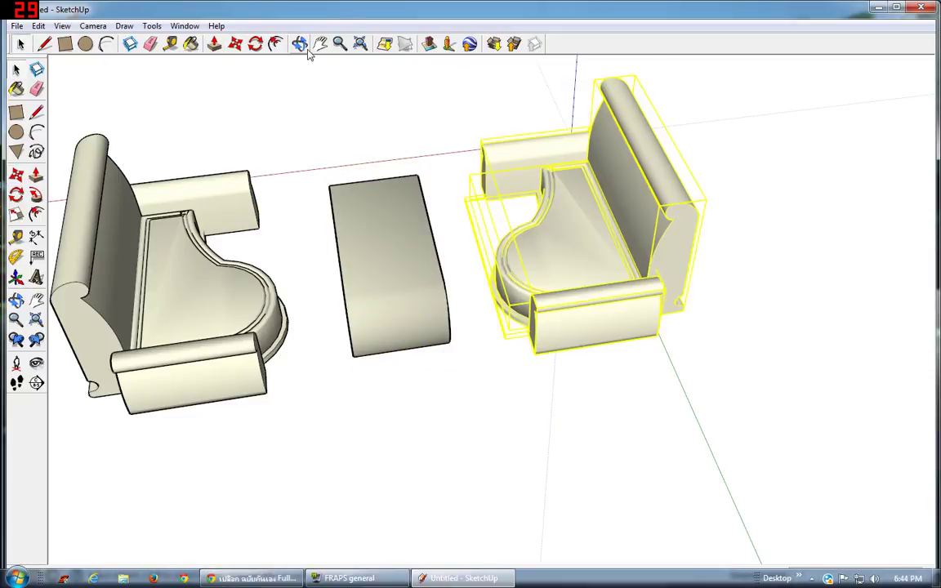
left_click(235, 44)
left_click(592, 240)
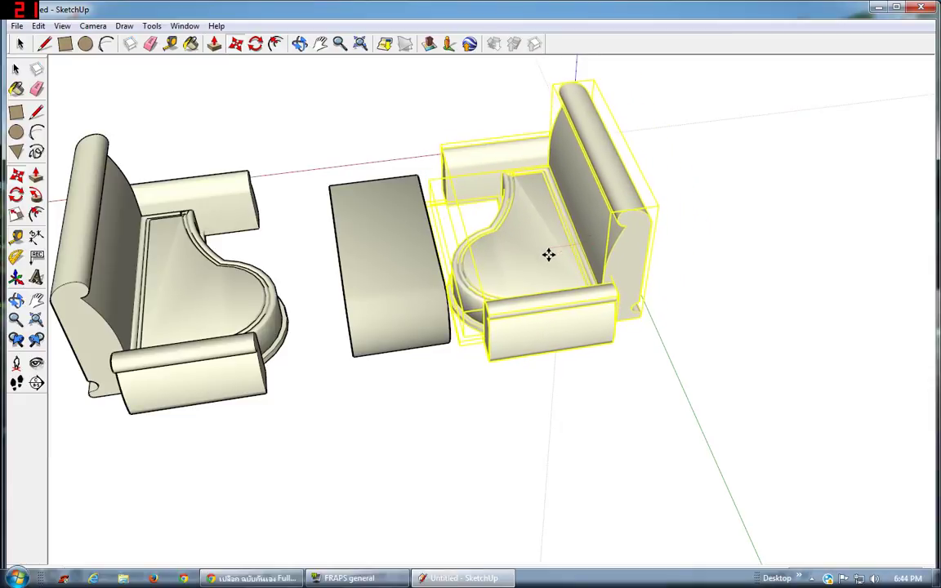
left_click(545, 254)
scroll(147, 167, "down", 1)
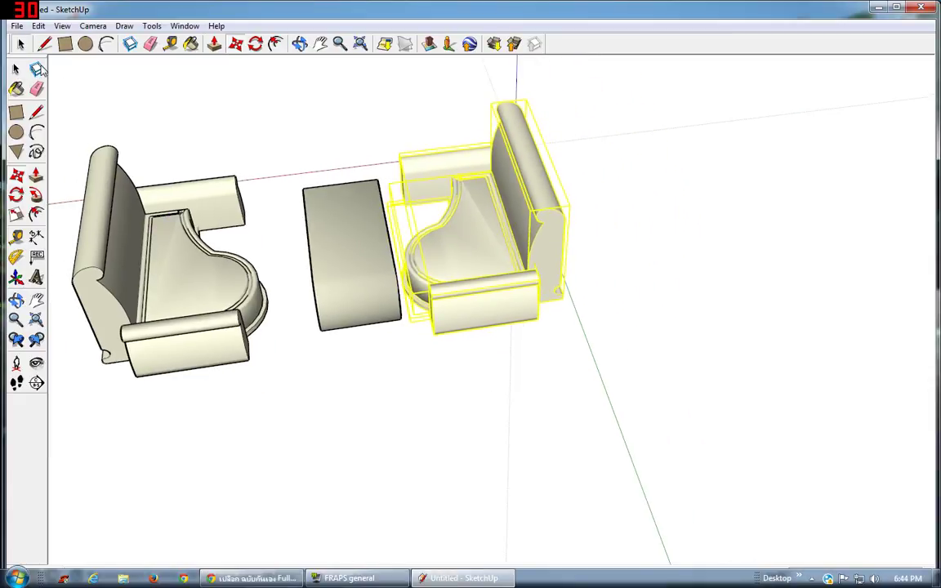
Shift the left sofa a little further left again
left_click_drag(70, 100, 282, 433)
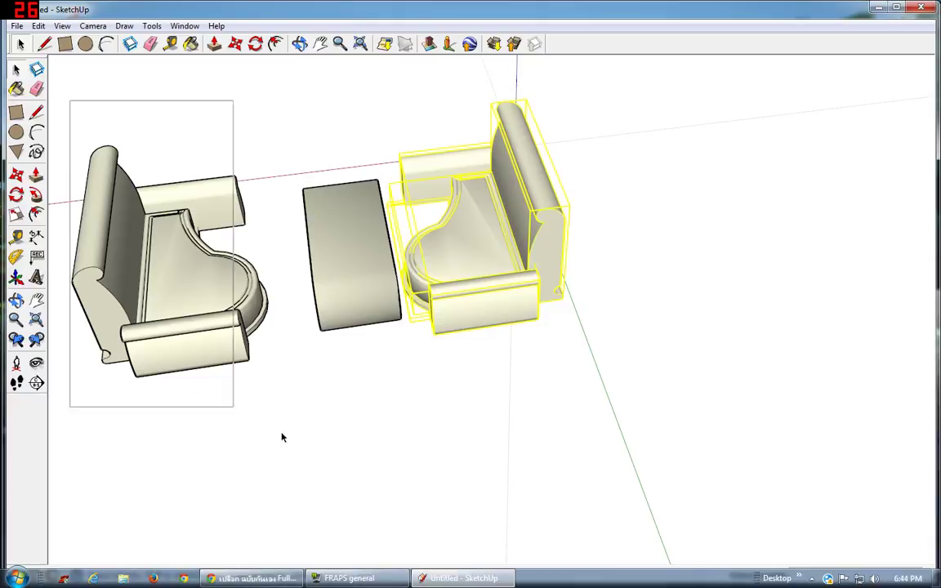
left_click(217, 44)
left_click_drag(205, 301, 149, 301)
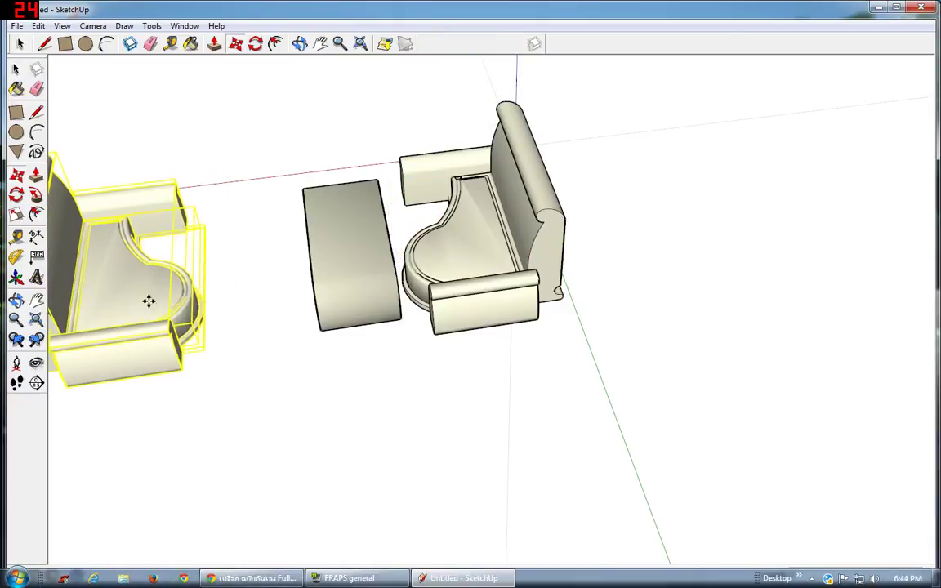
key("space")
Move the ottoman toward the left sofa so it sits centred
left_click_drag(266, 168, 363, 357)
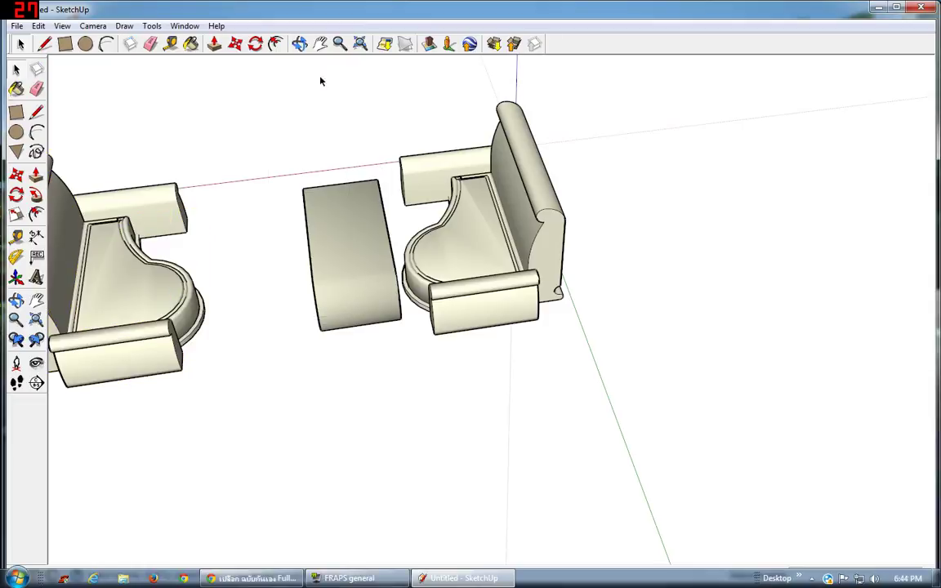
left_click(323, 178)
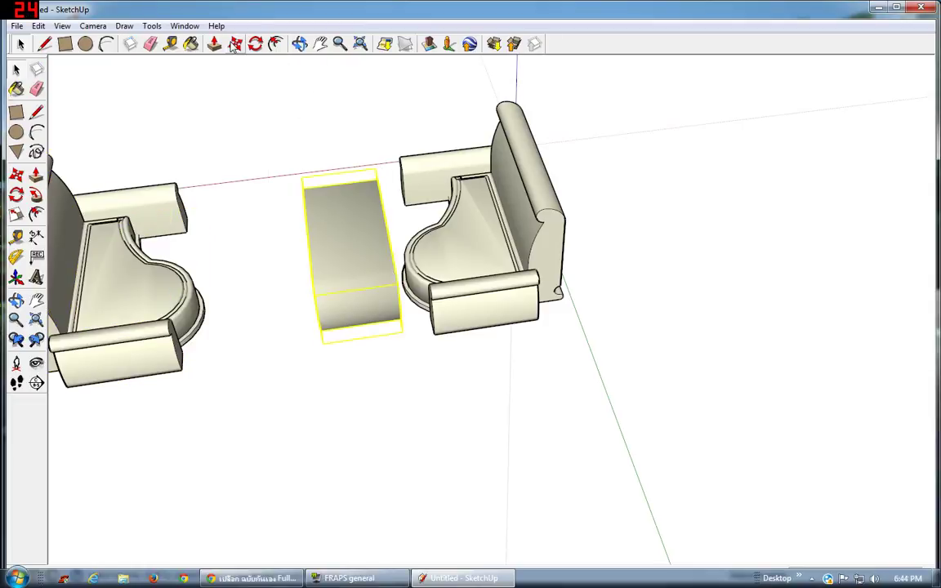
left_click_drag(362, 240, 318, 246)
scroll(302, 258, "down", 4)
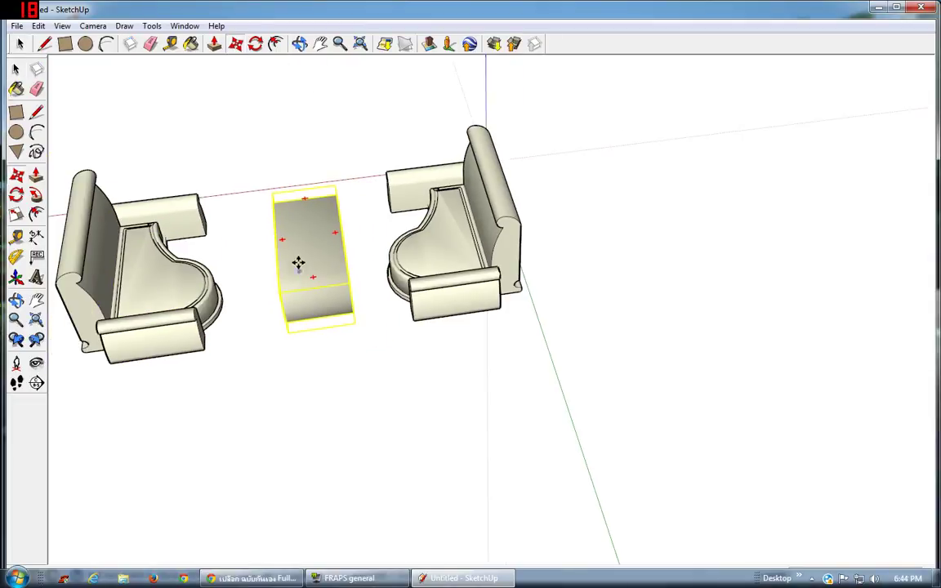
left_click(319, 145)
scroll(311, 87, "down", 3)
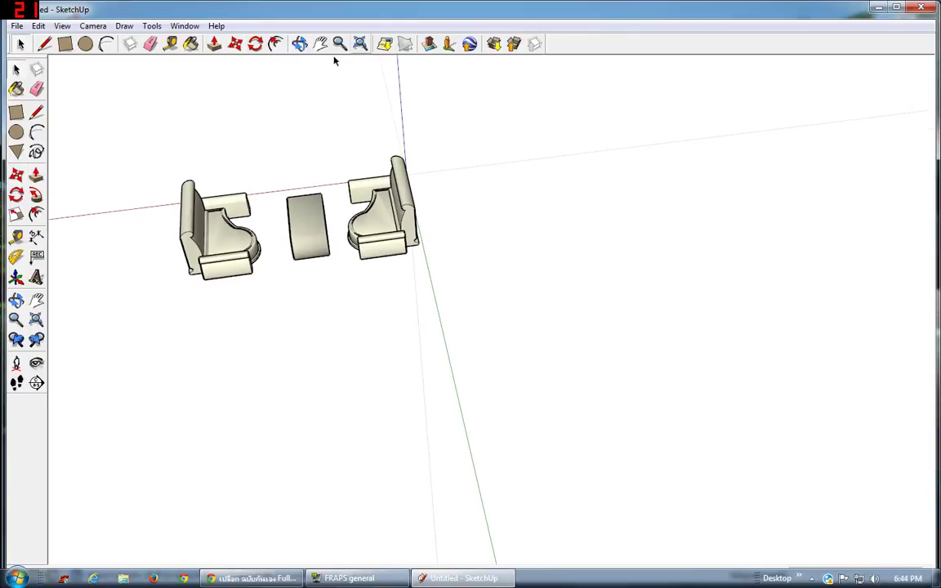
scroll(294, 176, "up", 2)
scroll(291, 270, "up", 2)
Try moving the ottoman again, cancel the move, and orbit to review the layout
left_click(292, 281)
left_click(234, 43)
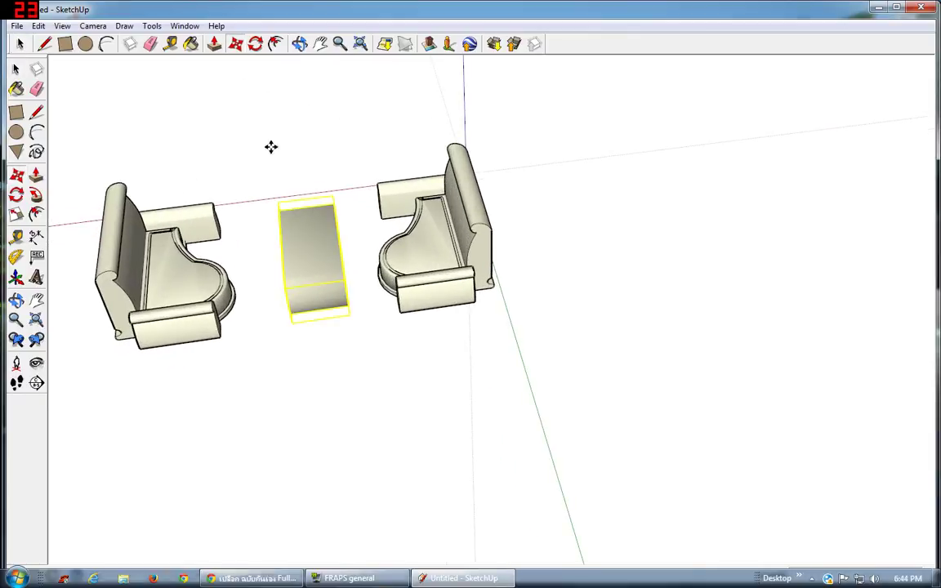
left_click_drag(326, 384, 316, 327)
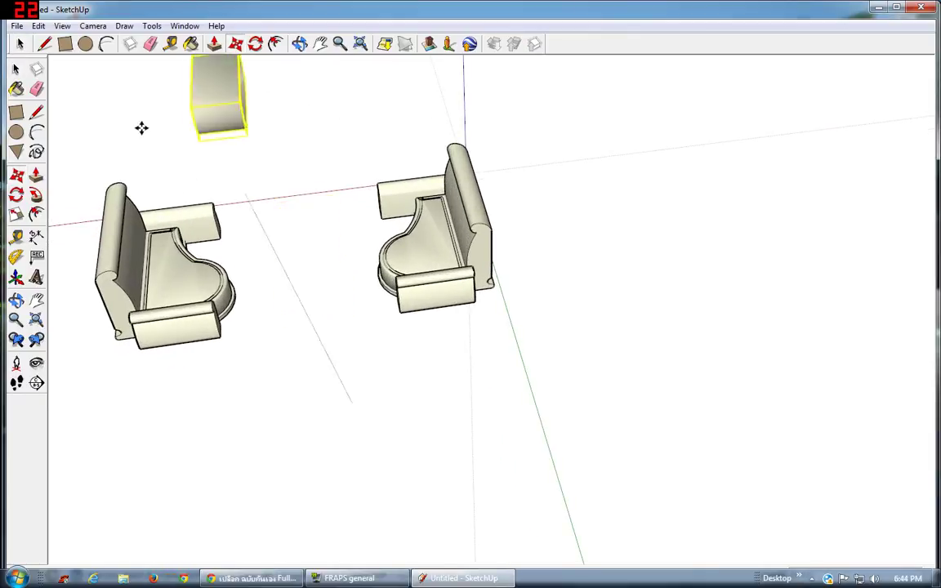
key("Escape")
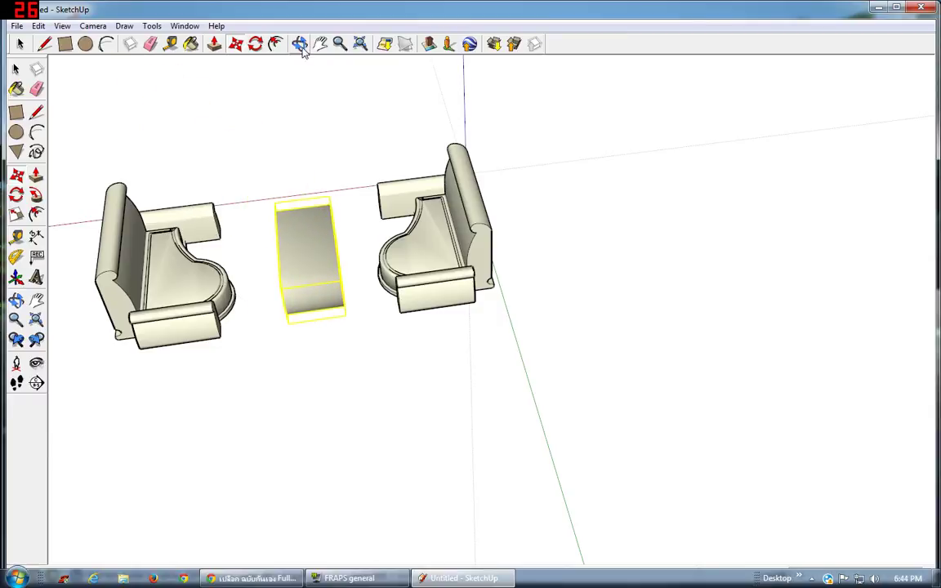
left_click(299, 45)
left_click_drag(343, 188, 294, 168)
key("space")
left_click(237, 201)
scroll(381, 183, "down", 2)
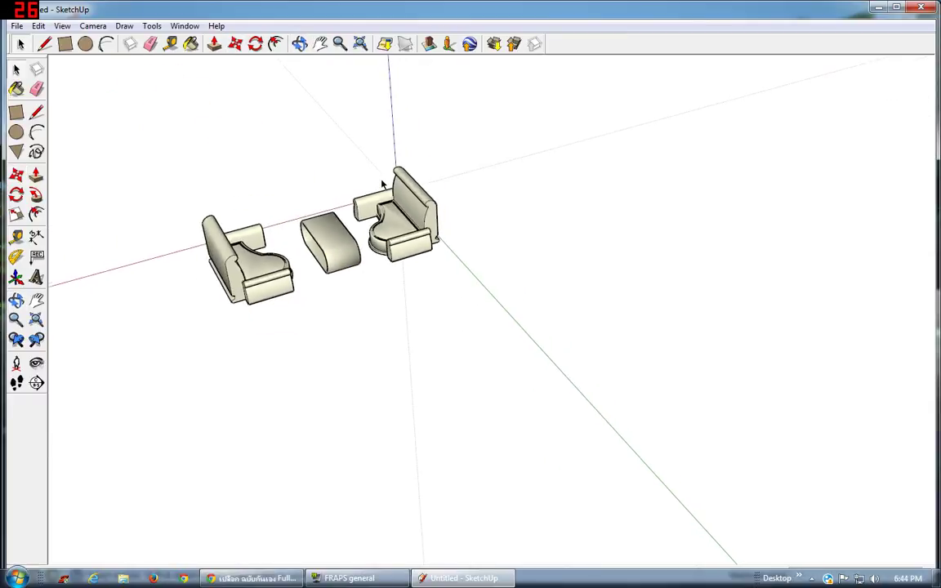
scroll(381, 184, "up", 3)
left_click(299, 43)
In the Materials browser, switch from Colors-Named to the Colors library and scroll to the blue and purple swatches
mouse_move(558, 283)
left_mouse_down()
mouse_move(475, 287)
mouse_move(595, 361)
mouse_move(541, 386)
mouse_move(630, 330)
mouse_move(262, 69)
left_mouse_up()
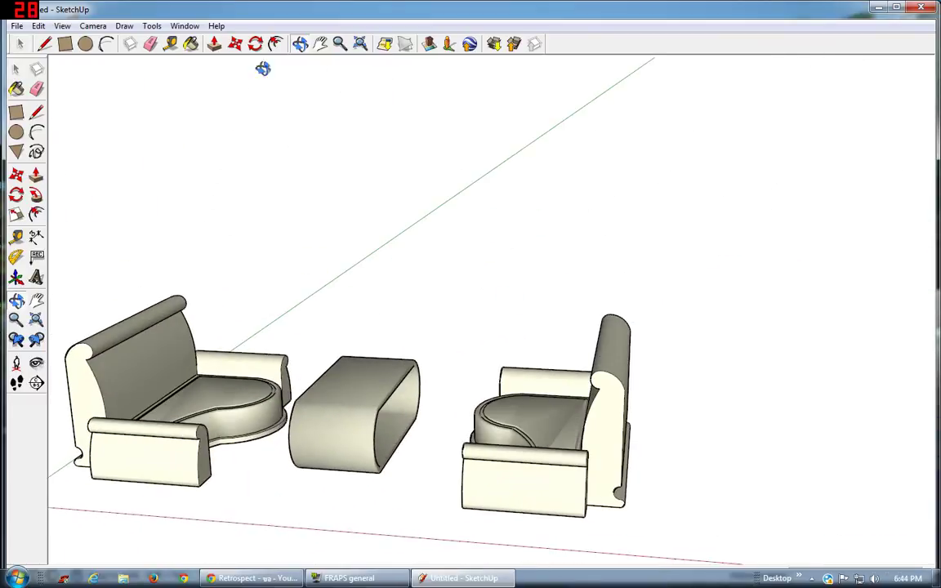
left_click(193, 45)
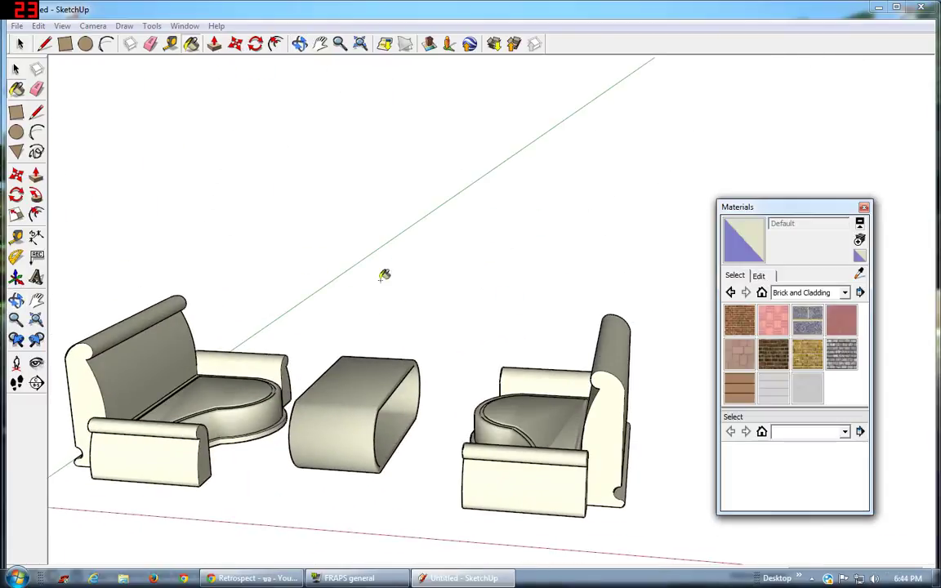
left_click(806, 294)
scroll(808, 368, "up", 1)
scroll(808, 375, "down", 1)
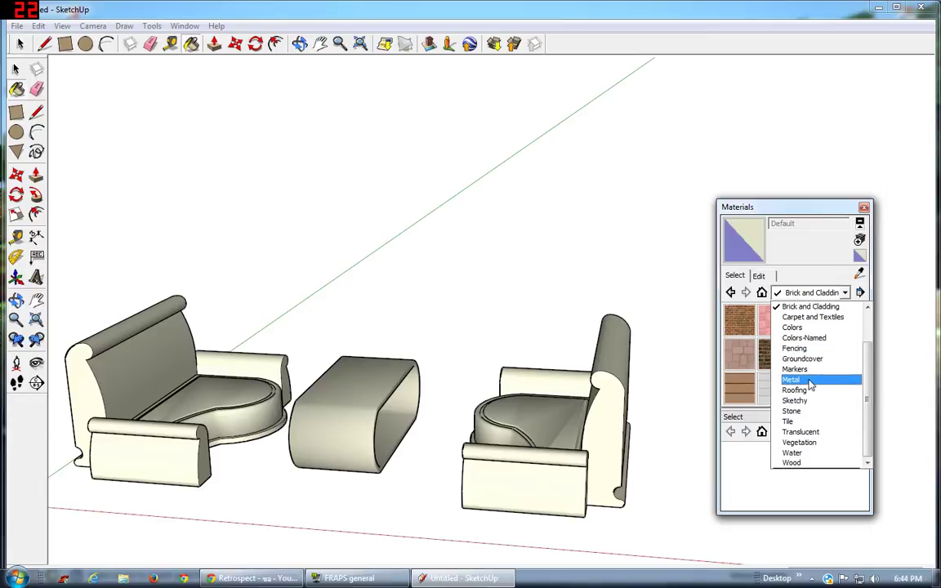
scroll(808, 382, "up", 2)
left_click(808, 380)
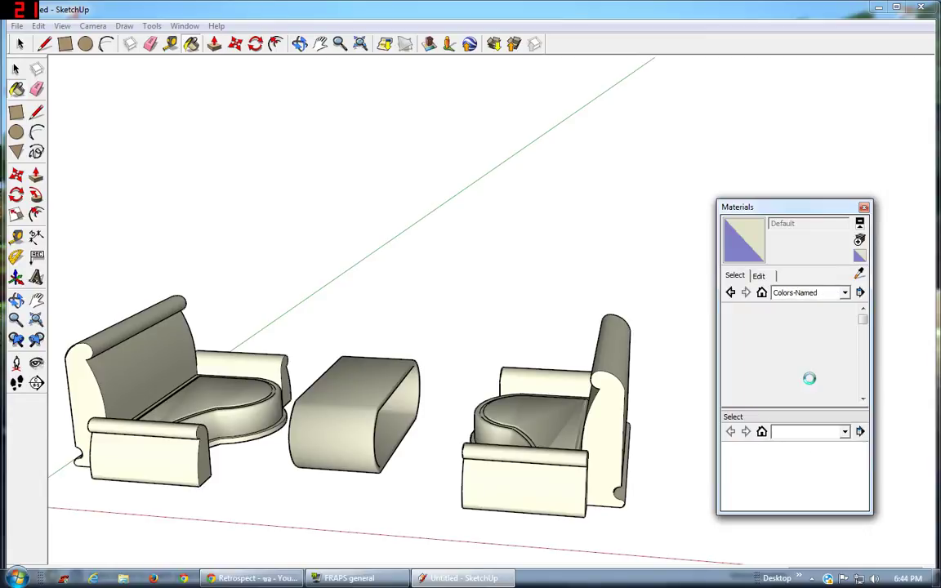
left_click(808, 293)
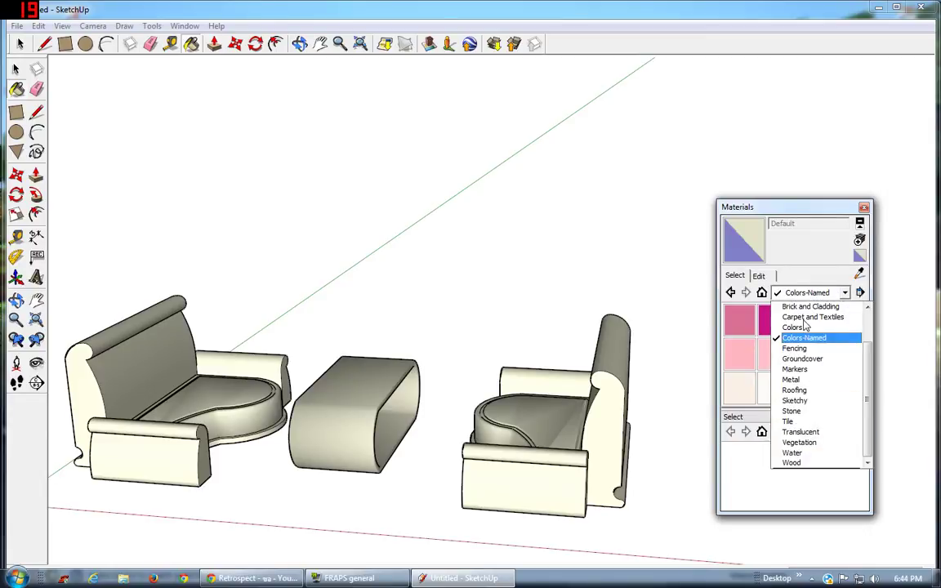
left_click(799, 325)
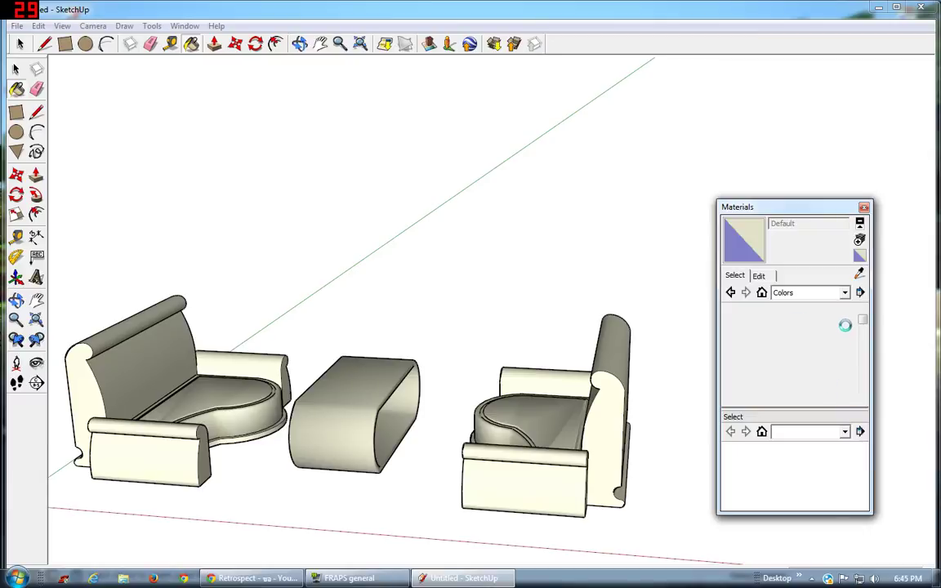
mouse_move(864, 327)
left_mouse_down()
mouse_move(869, 373)
mouse_move(867, 366)
left_mouse_up()
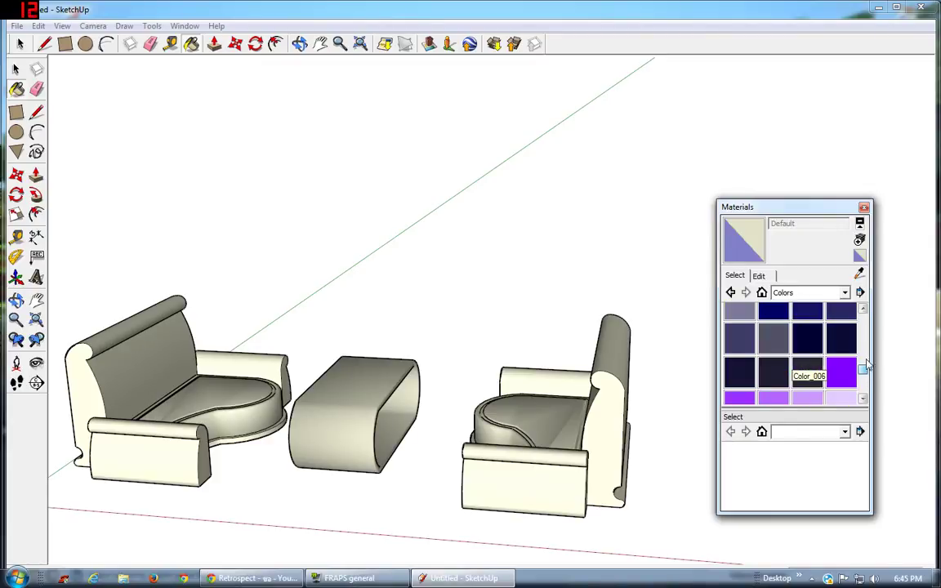
Paint the ottoman with Color_I18, then with purple Color_J01
left_click(843, 321)
left_click(375, 383)
scroll(343, 400, "up", 2)
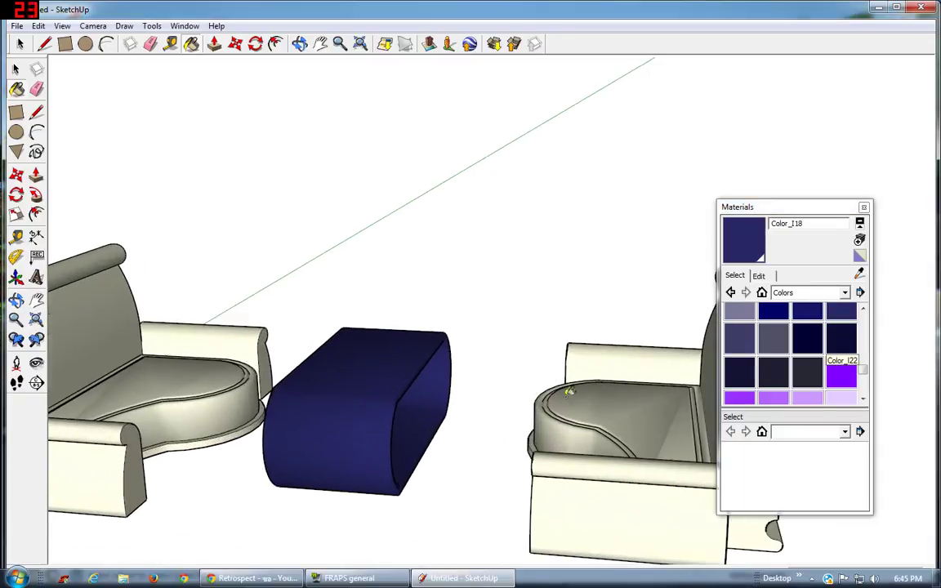
left_click(835, 376)
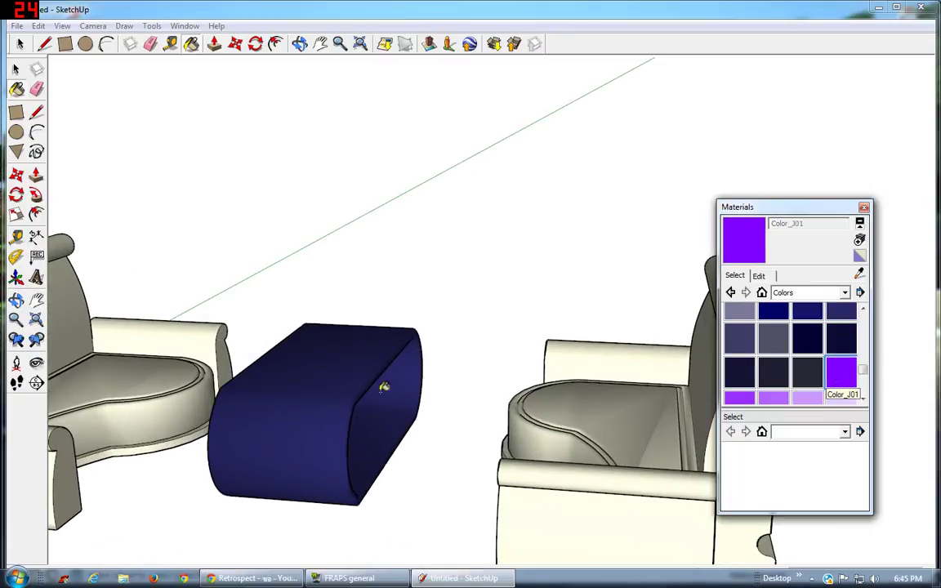
left_click(384, 384)
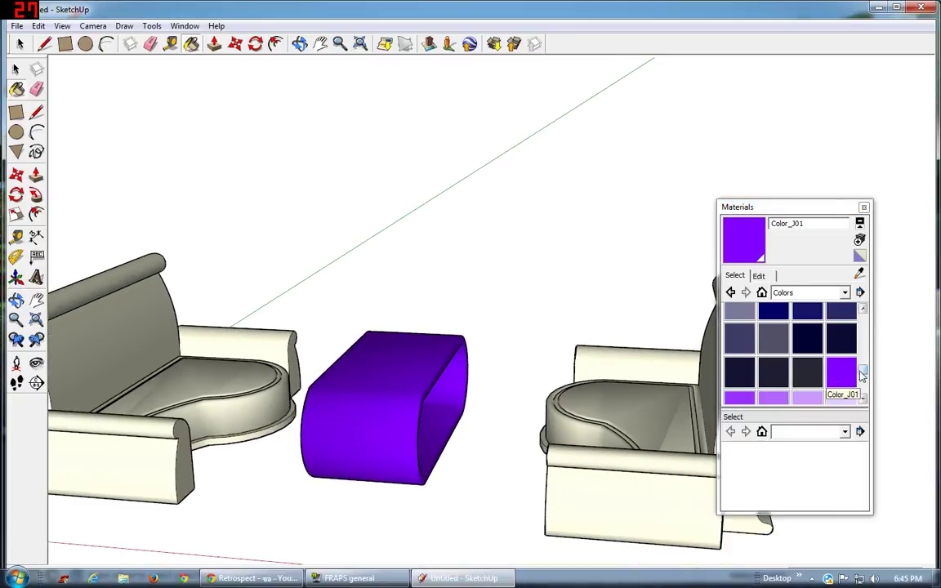
Switch to the Water library and select Water_Pool_Light
scroll(849, 360, "down", 3)
scroll(849, 359, "down", 2)
scroll(843, 327, "up", 6)
left_click(845, 292)
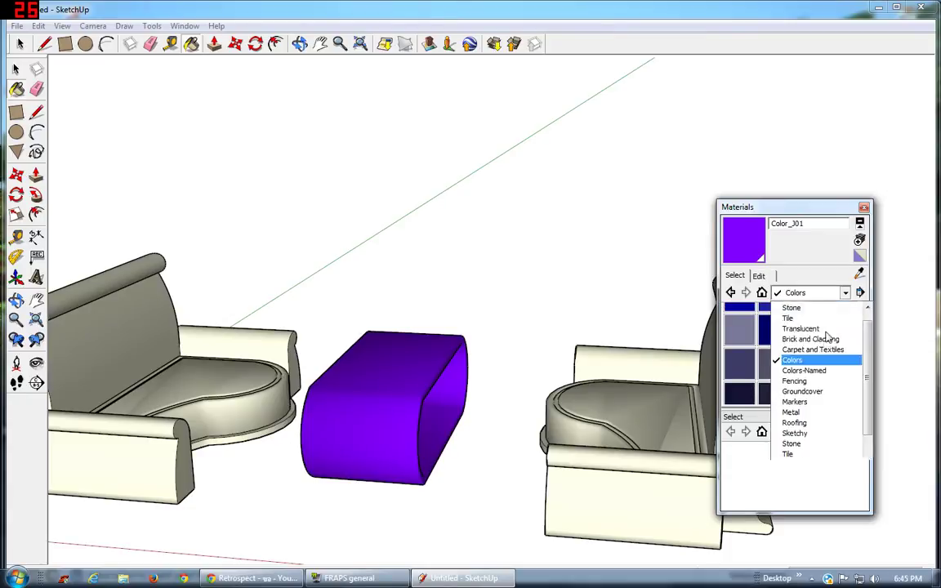
left_click(805, 449)
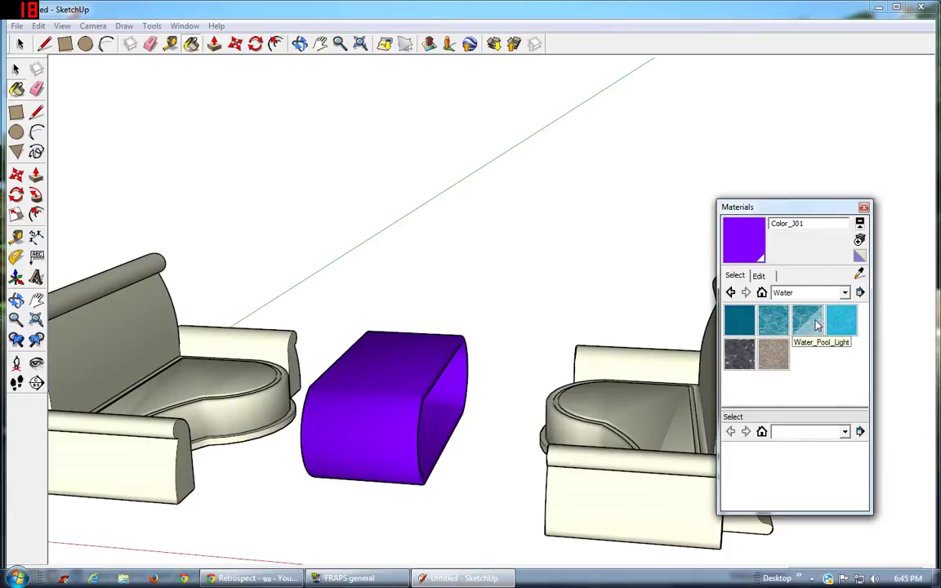
left_click(808, 320)
Create Material1 from the pool texture with washed-out colour and paint the ottoman with it
left_click(864, 253)
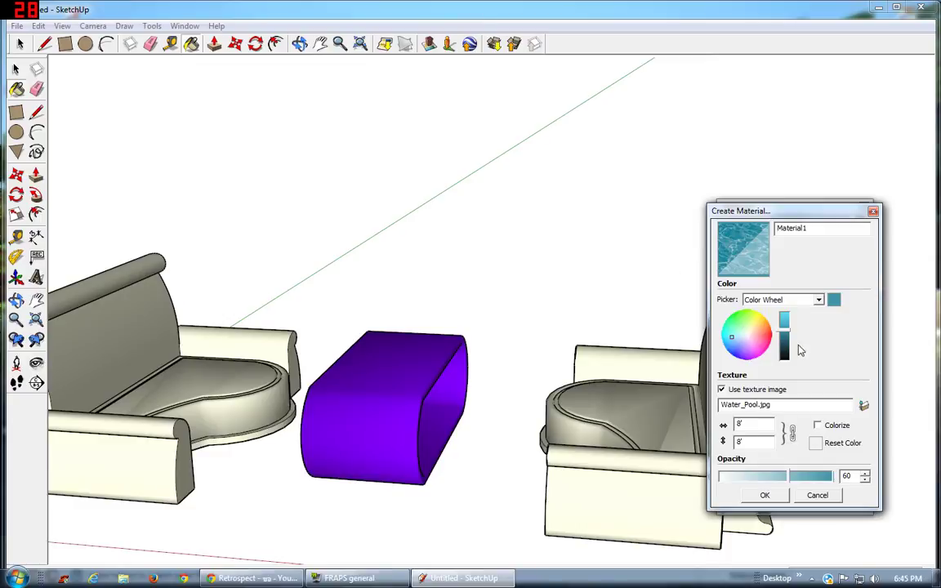
left_click(748, 338)
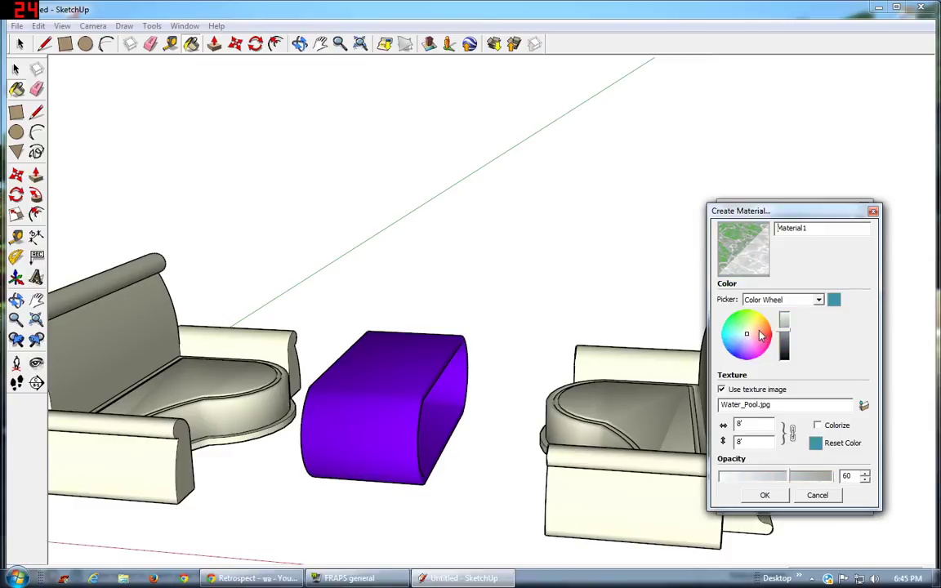
left_click(764, 495)
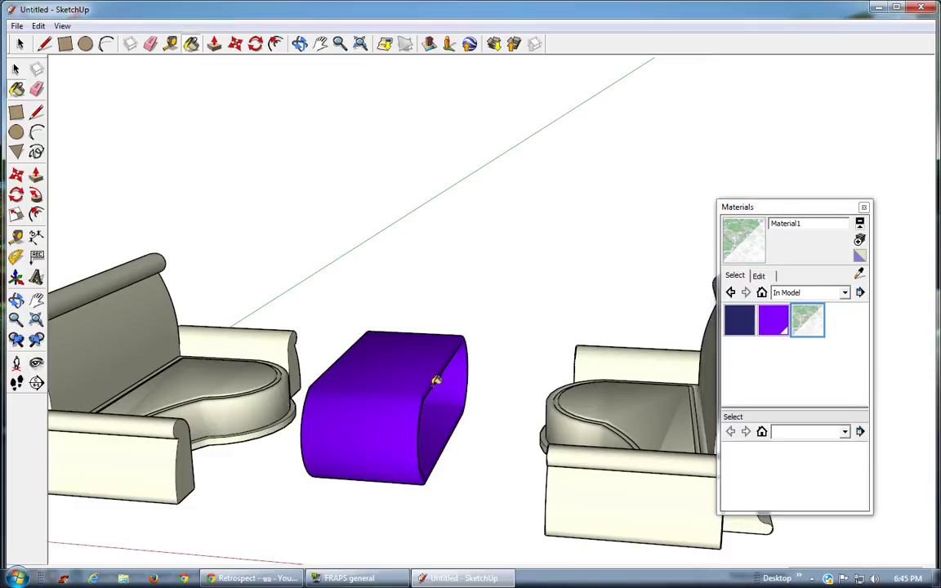
left_click(427, 381)
mouse_move(501, 372)
middle_mouse_down()
mouse_move(385, 120)
mouse_move(376, 277)
mouse_move(472, 300)
mouse_move(551, 248)
mouse_move(607, 326)
mouse_move(596, 336)
middle_mouse_up()
Browse the Metal, Roofing, Sketchy and Stone material libraries
left_click(817, 292)
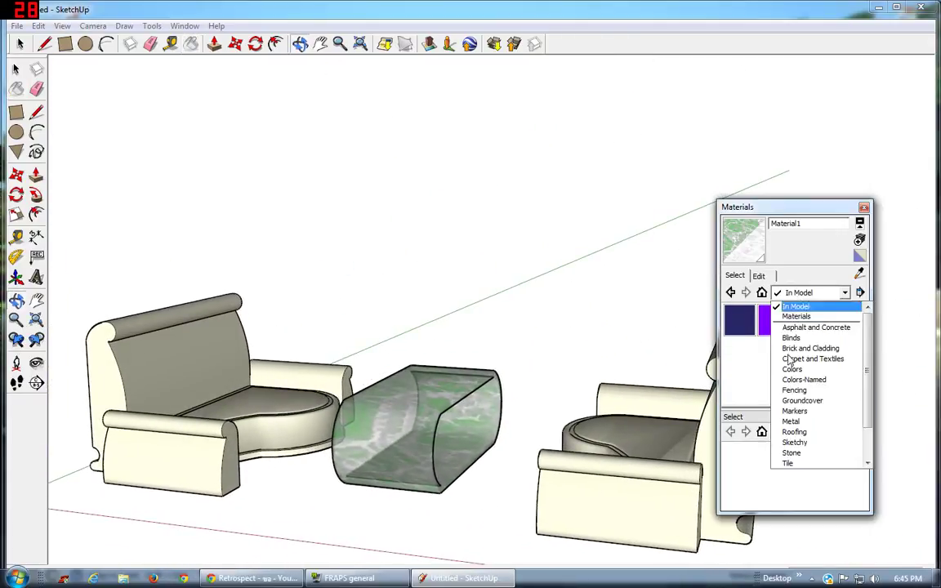
left_click(784, 420)
left_click(809, 292)
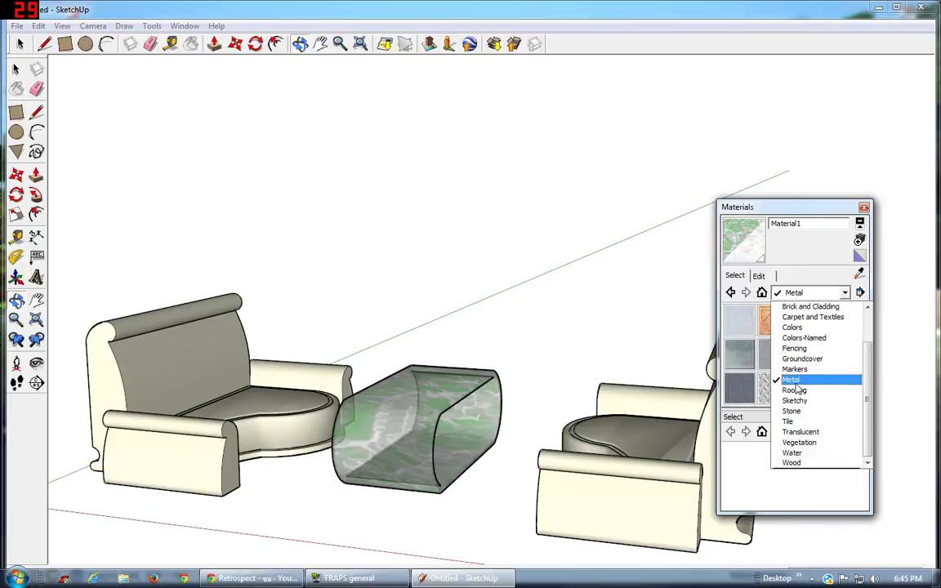
left_click(792, 389)
left_click(807, 293)
left_click(794, 401)
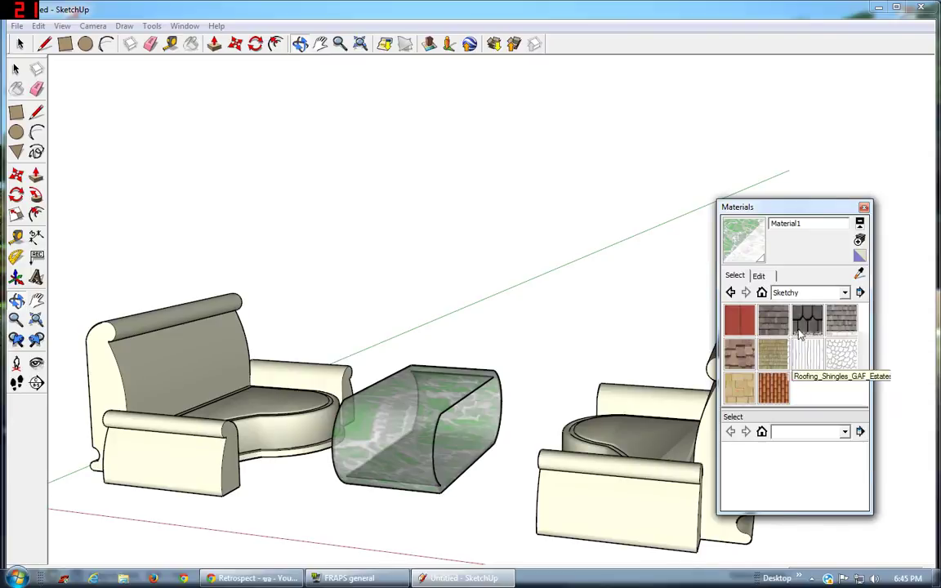
left_click(808, 292)
left_click(792, 410)
Go through Tile to the Translucent library and pick the cyan Translucent_Glass_Tinted material
left_click(809, 292)
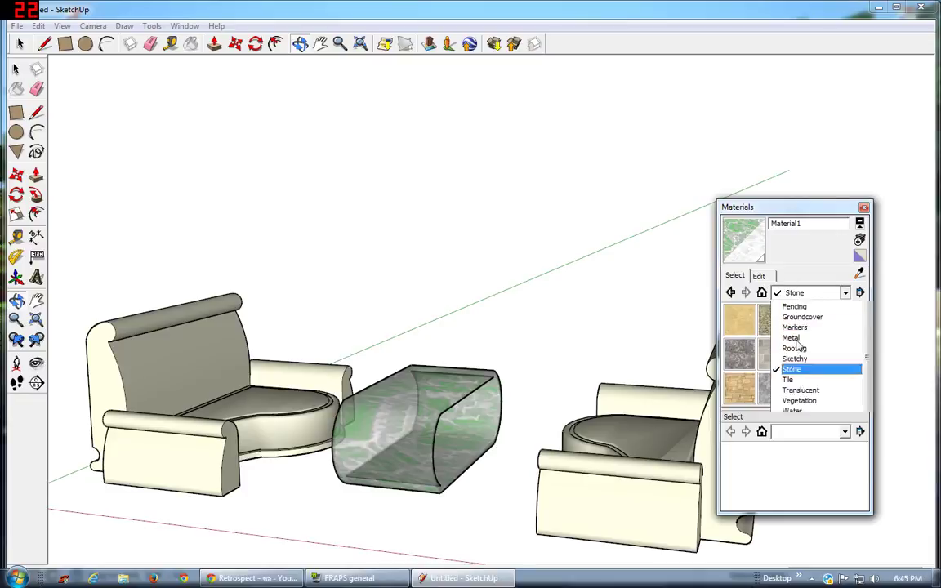
left_click(789, 420)
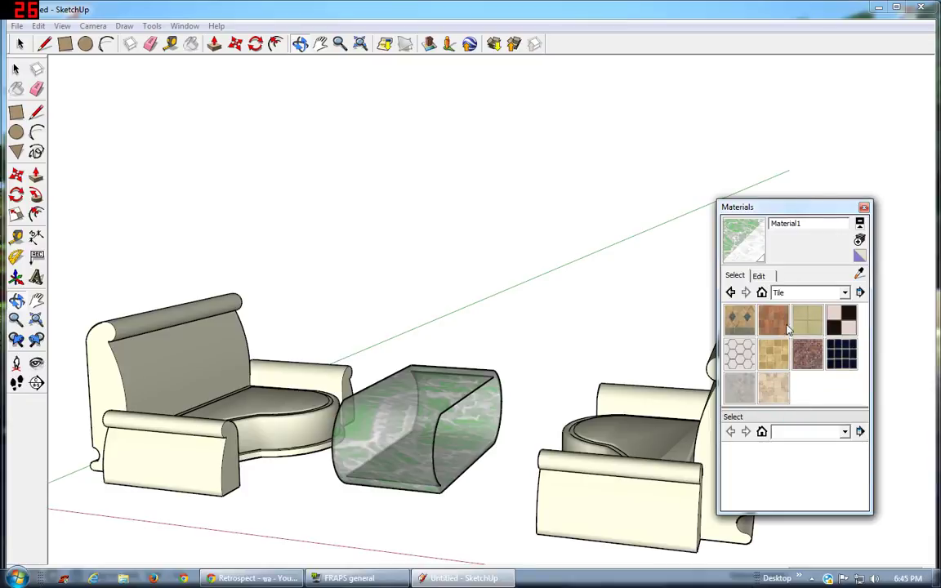
left_click(809, 293)
left_click(789, 430)
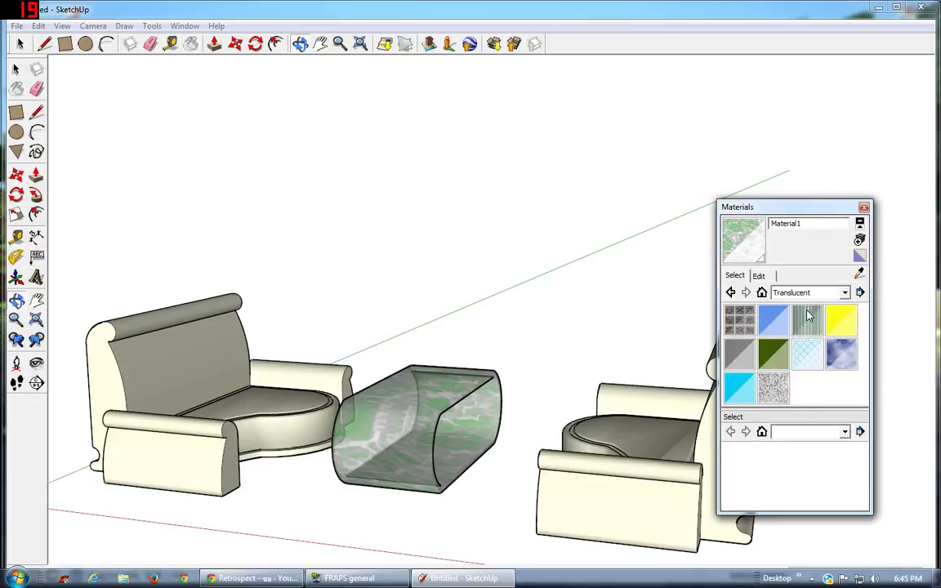
left_click(841, 353)
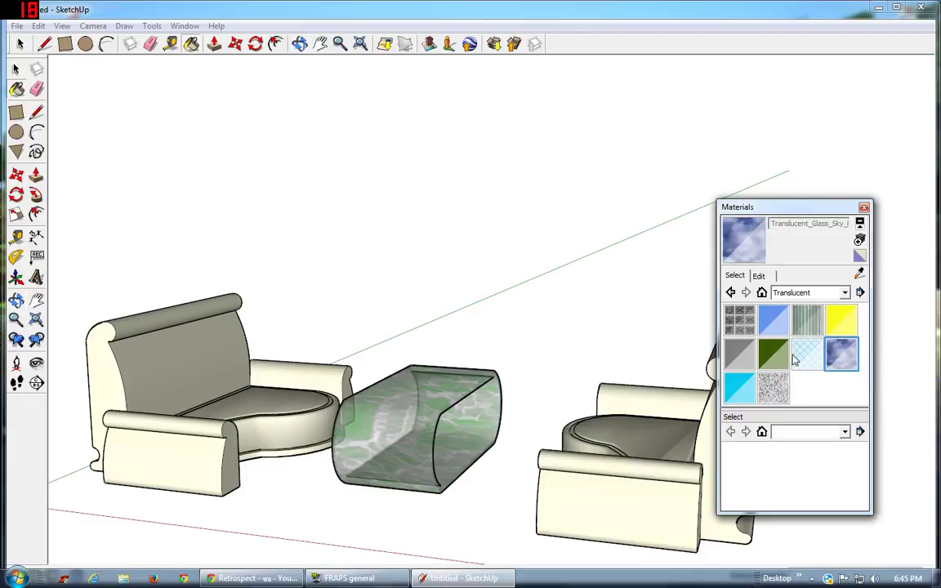
left_click(739, 387)
Create pale Material2 from the tinted glass and paint the ottoman with it
left_click(860, 244)
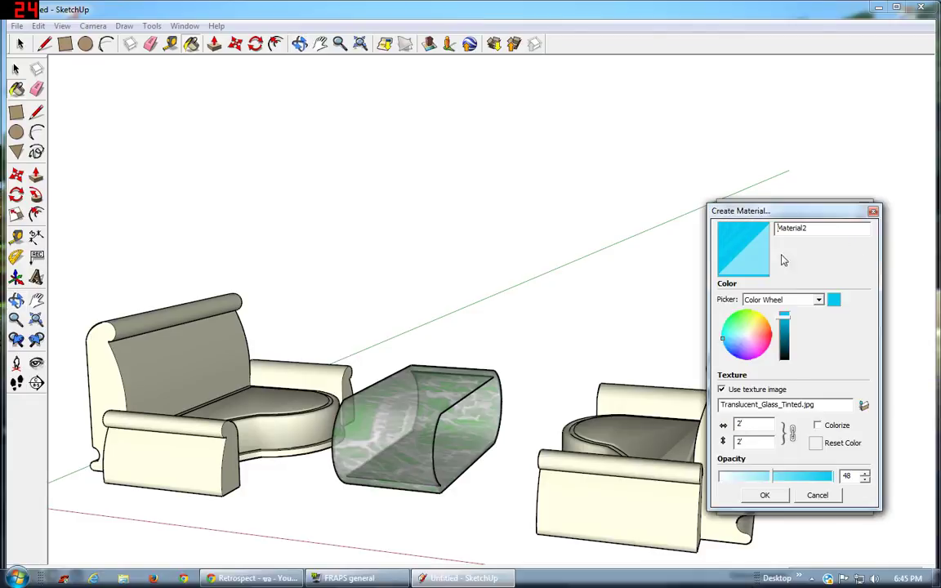
left_click(744, 334)
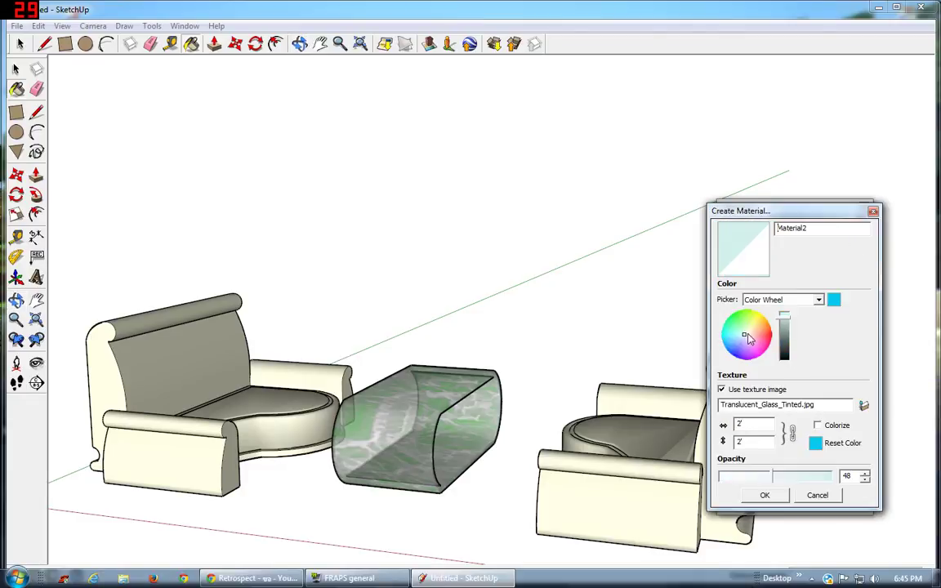
left_click(764, 496)
left_click(431, 393)
scroll(482, 392, "down", 3)
scroll(594, 358, "up", 5)
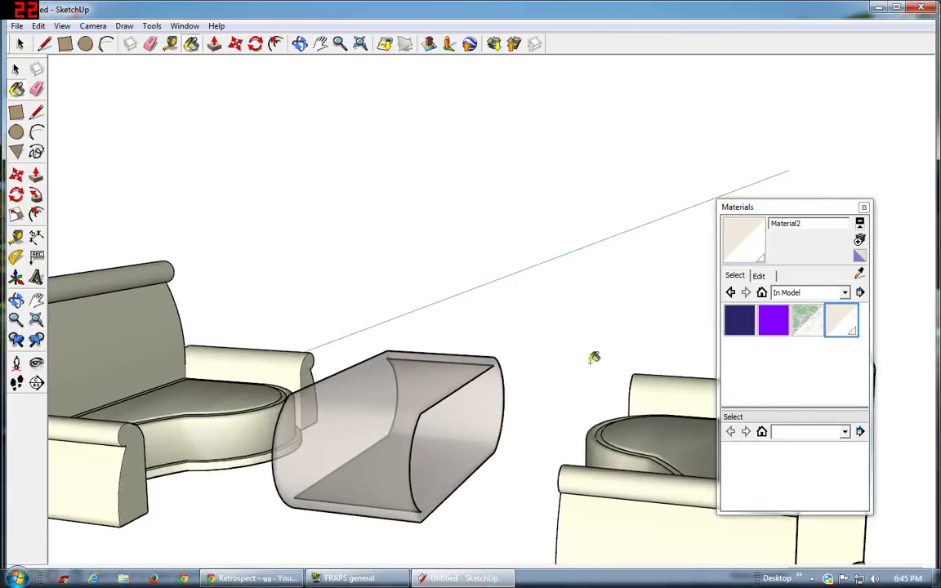
scroll(657, 245, "down", 2)
Close the materials browser and orbit the view to centre the sofa
left_click(864, 208)
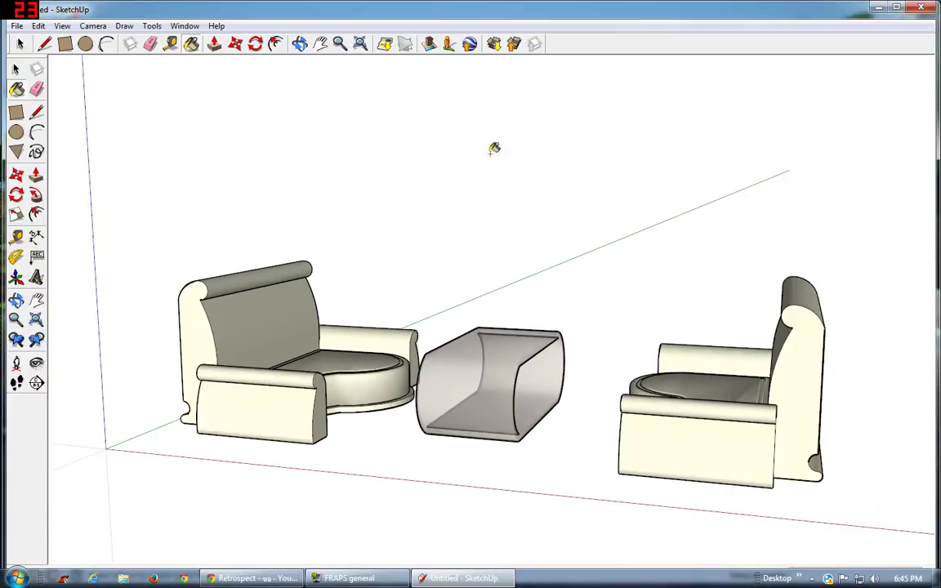
left_click(320, 44)
mouse_move(399, 150)
left_mouse_down()
mouse_move(435, 372)
mouse_move(685, 380)
mouse_move(550, 378)
mouse_move(565, 321)
mouse_move(532, 341)
mouse_move(585, 332)
mouse_move(722, 380)
mouse_move(596, 310)
left_mouse_up()
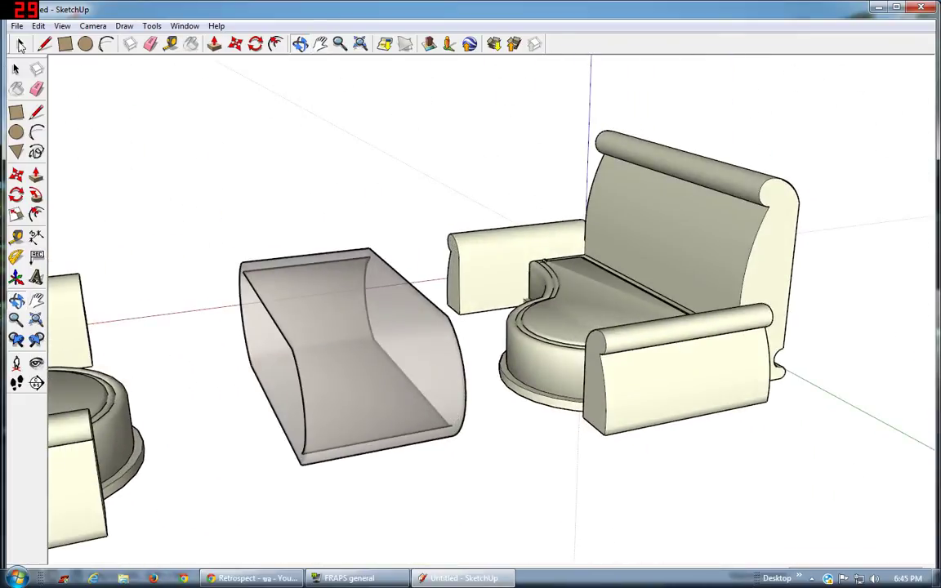
left_click(20, 44)
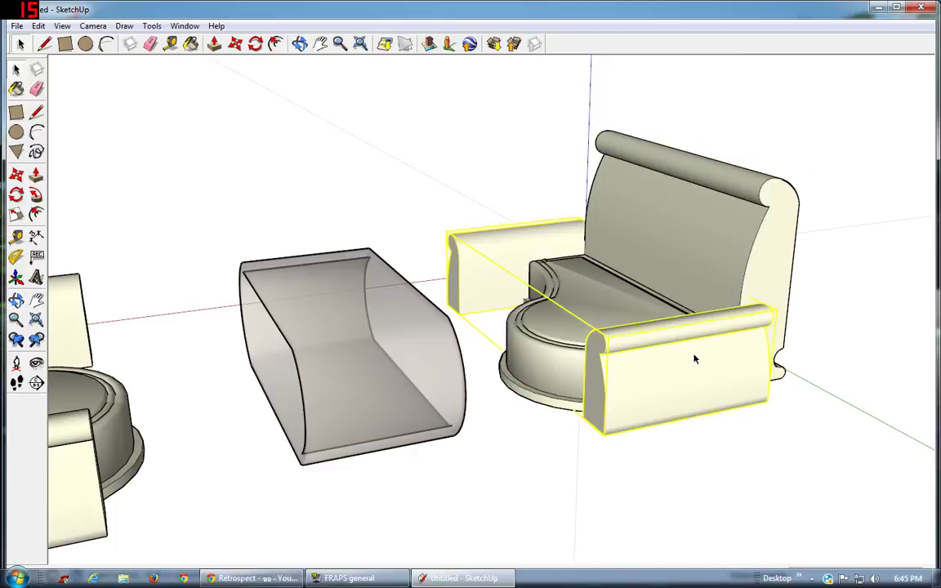
With Paint Bucket, browse the Colors, Roofing, Asphalt and Concrete, Brick and Cladding, and Groundcover collections
left_click(190, 44)
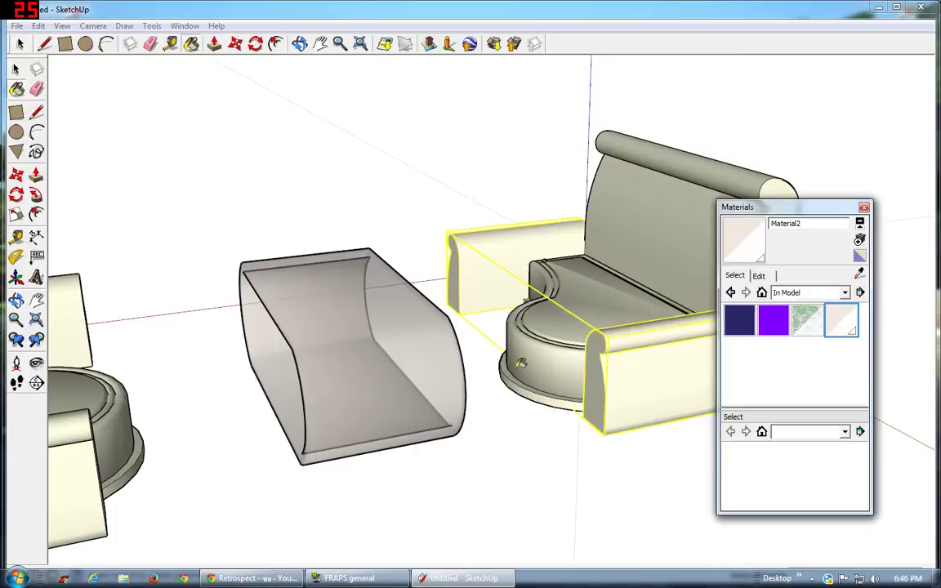
left_click(796, 295)
left_click(799, 370)
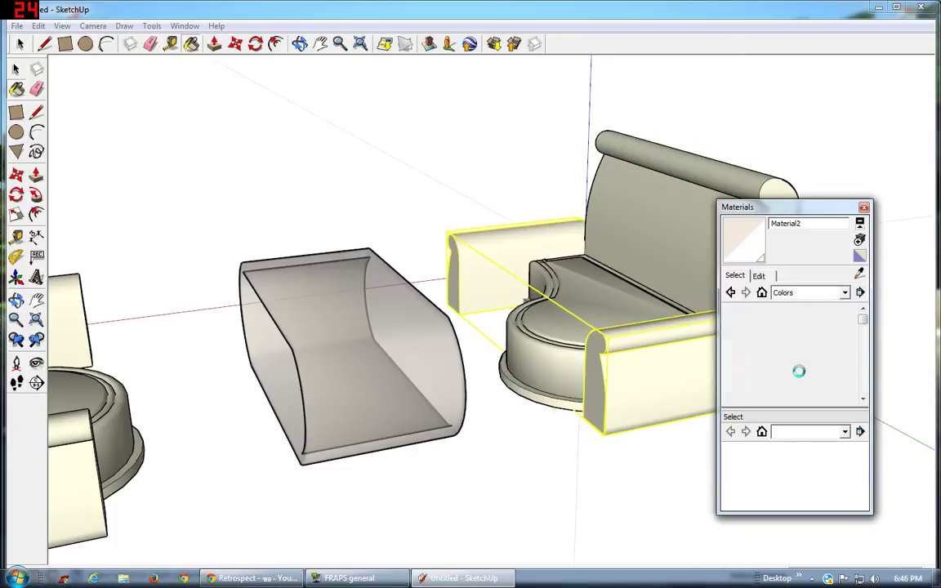
left_click(801, 292)
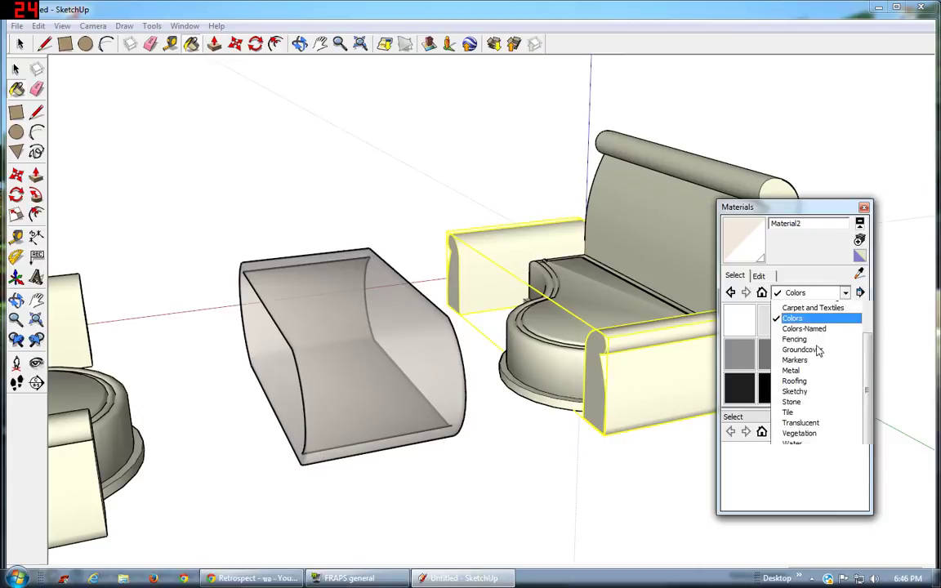
left_click(794, 390)
left_click(804, 292)
left_click(804, 329)
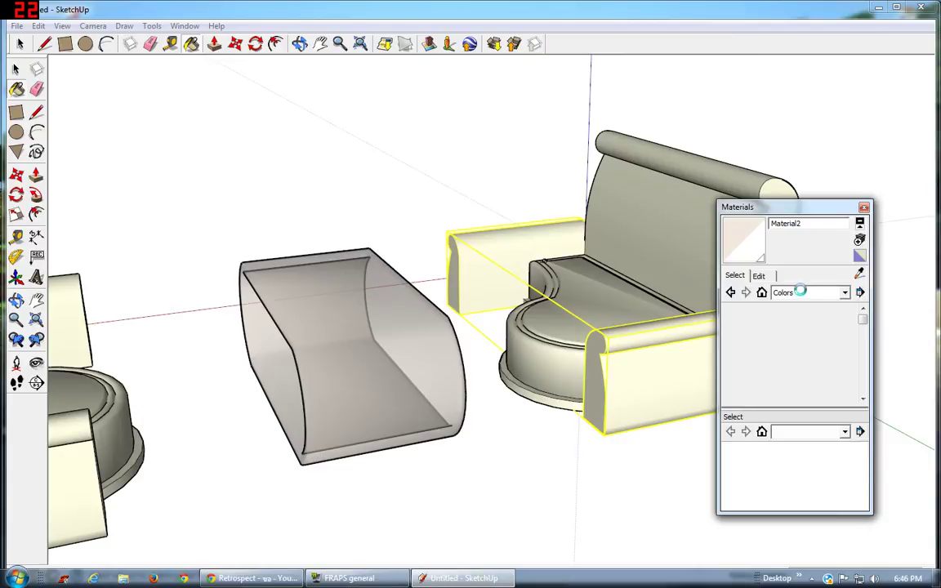
left_click(804, 293)
left_click(804, 328)
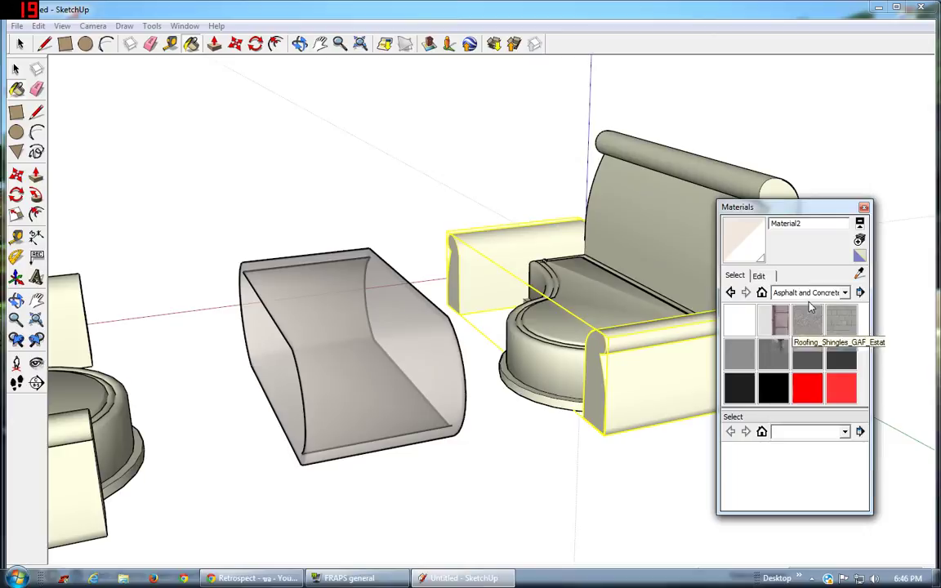
left_click(804, 293)
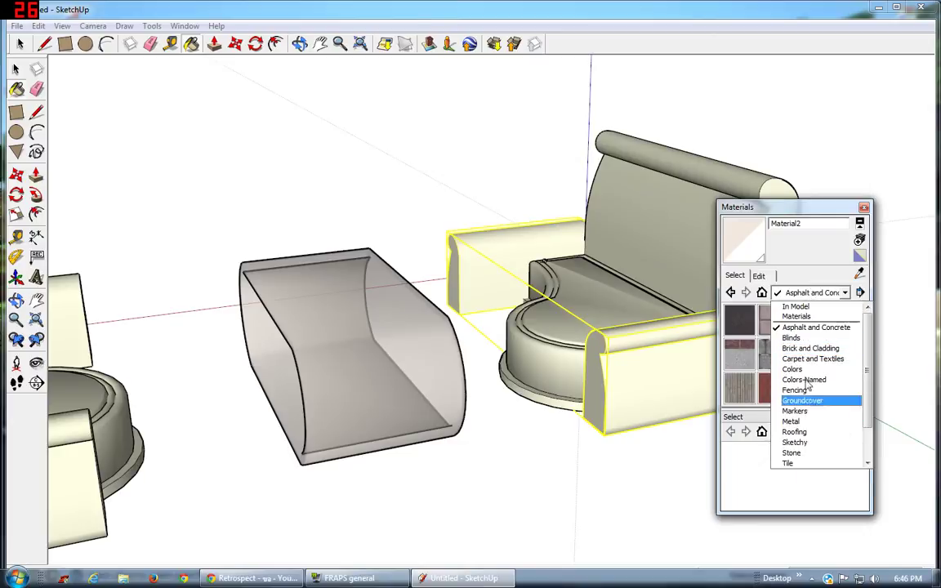
left_click(804, 351)
left_click(809, 293)
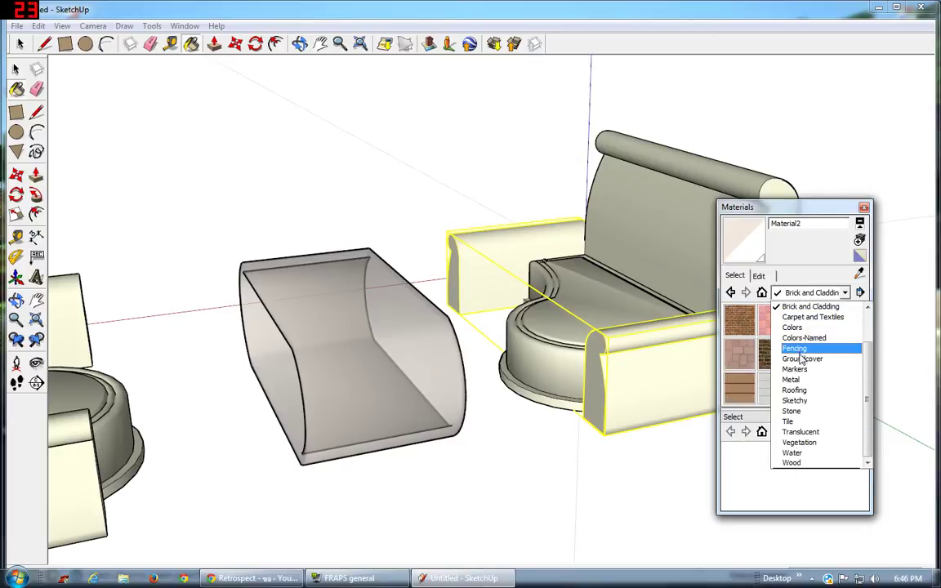
left_click(802, 359)
Continue through the Fencing, Markers, Roofing, Sketchy, Stone, Vegetation and Translucent collections
left_click(804, 292)
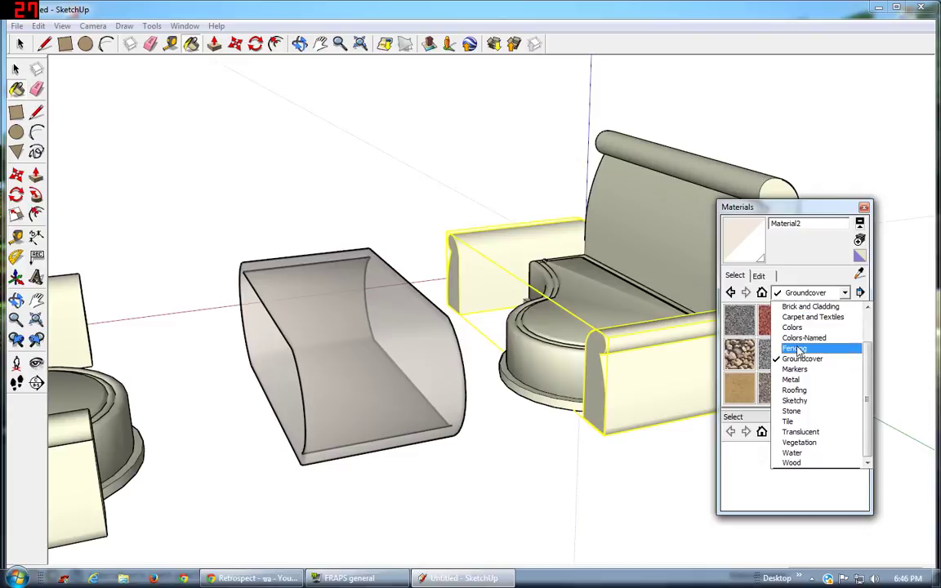
left_click(796, 349)
left_click(804, 292)
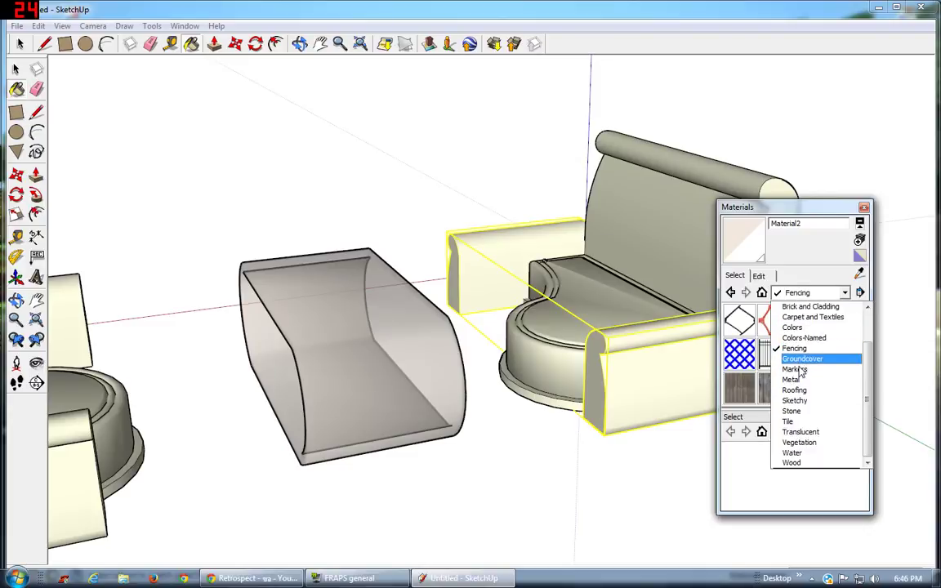
left_click(796, 369)
left_click(808, 292)
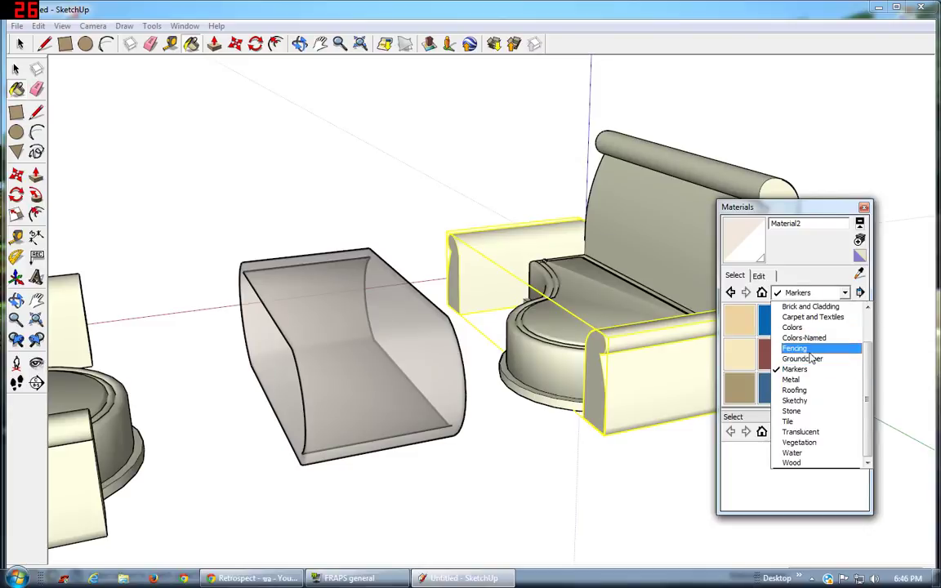
left_click(806, 391)
left_click(804, 293)
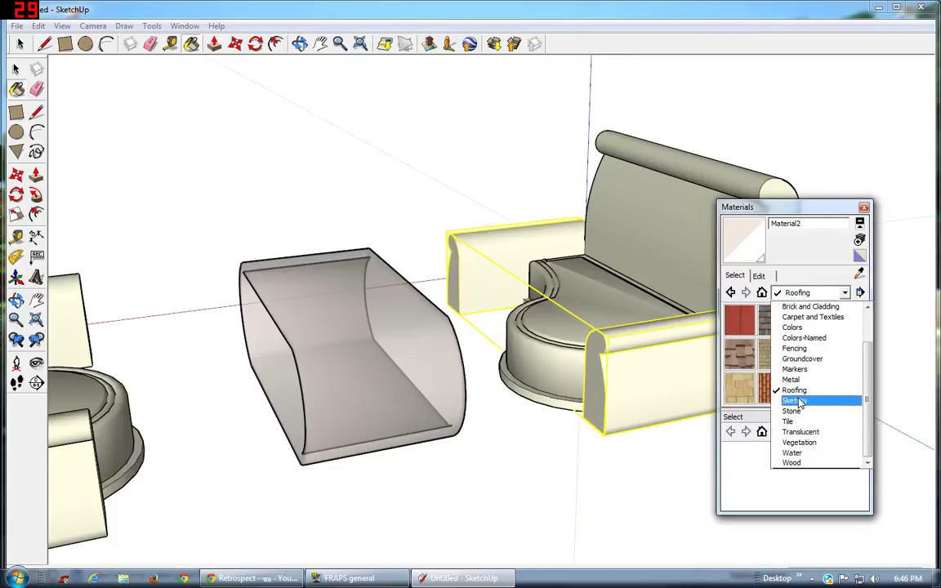
left_click(797, 401)
left_click(804, 292)
left_click(792, 411)
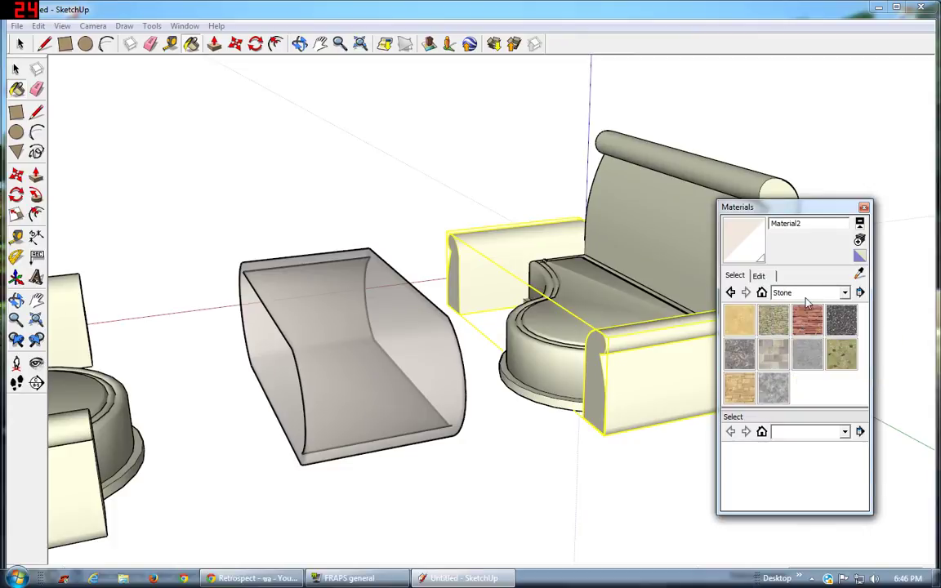
left_click(804, 292)
left_click(803, 320)
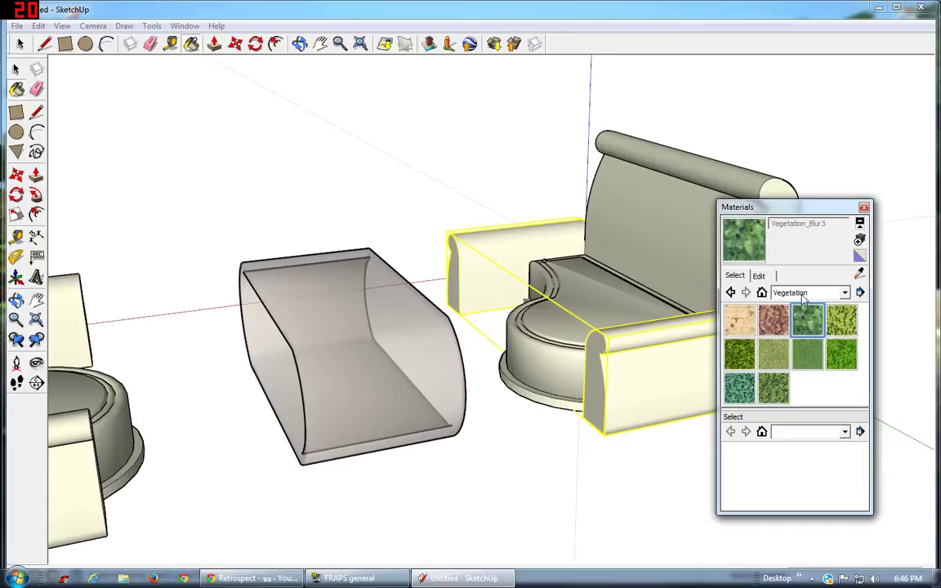
left_click(809, 292)
left_click(805, 431)
left_click(809, 292)
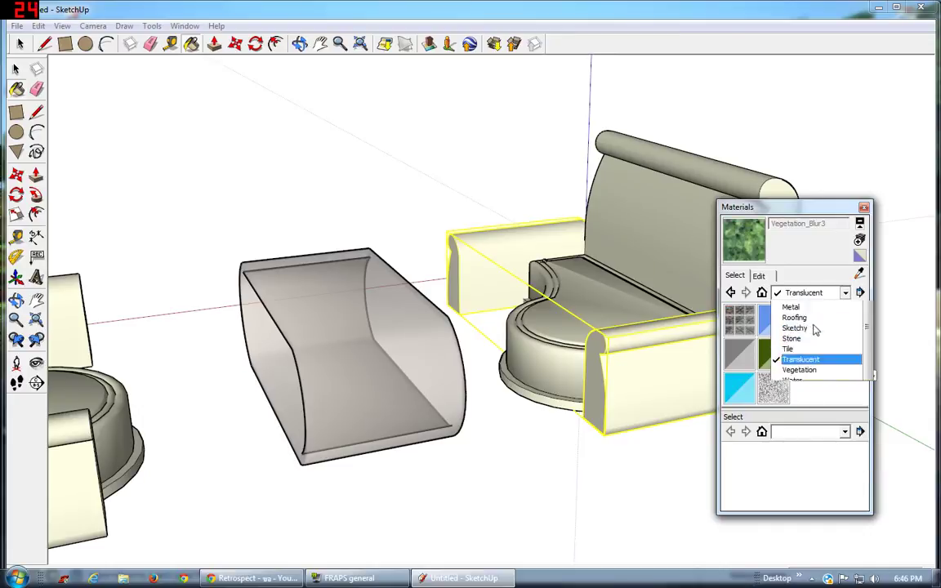
scroll(807, 368, "up", 1)
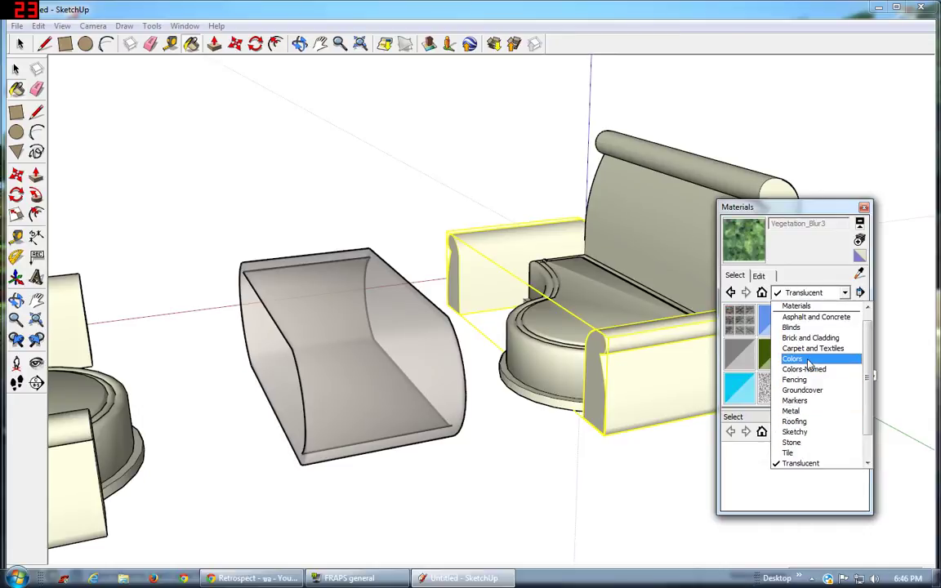
Show Carpet and Textiles, try diamond carpet on the backrest and arms, then undo it
left_click(813, 348)
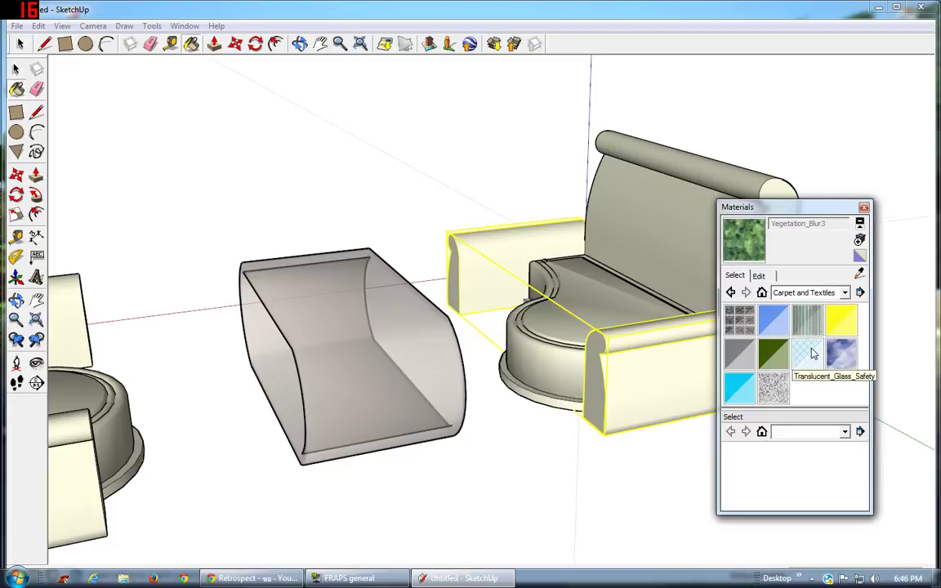
left_click(665, 221)
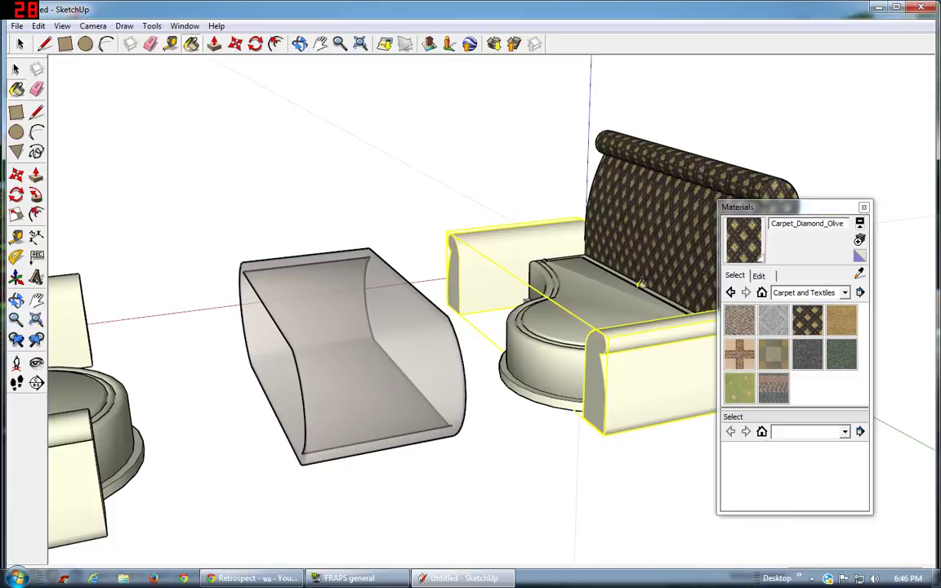
left_click(664, 343)
key("ctrl+z")
key("ctrl+z")
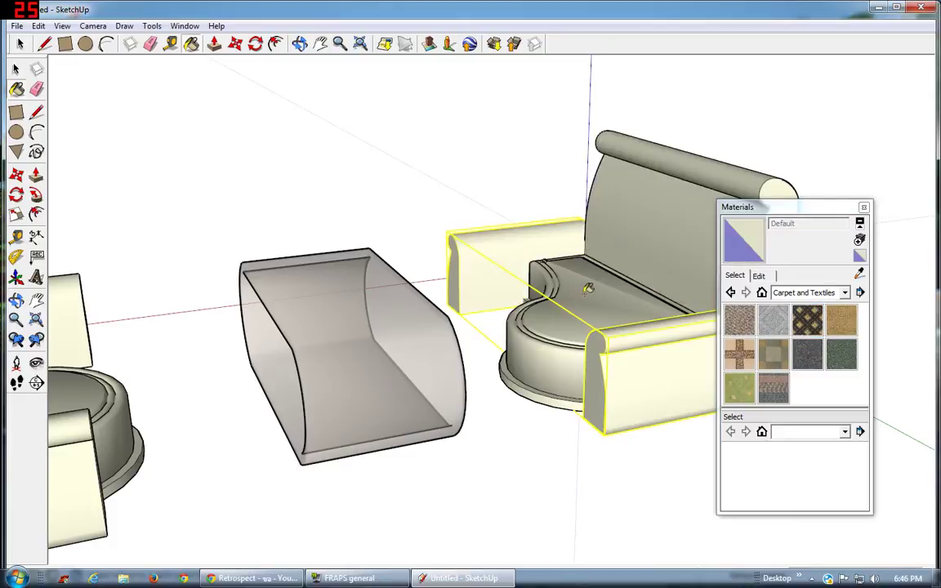
Paint the sofa seat with Carpet_Diamond_Olive
scroll(577, 326, "up", 3)
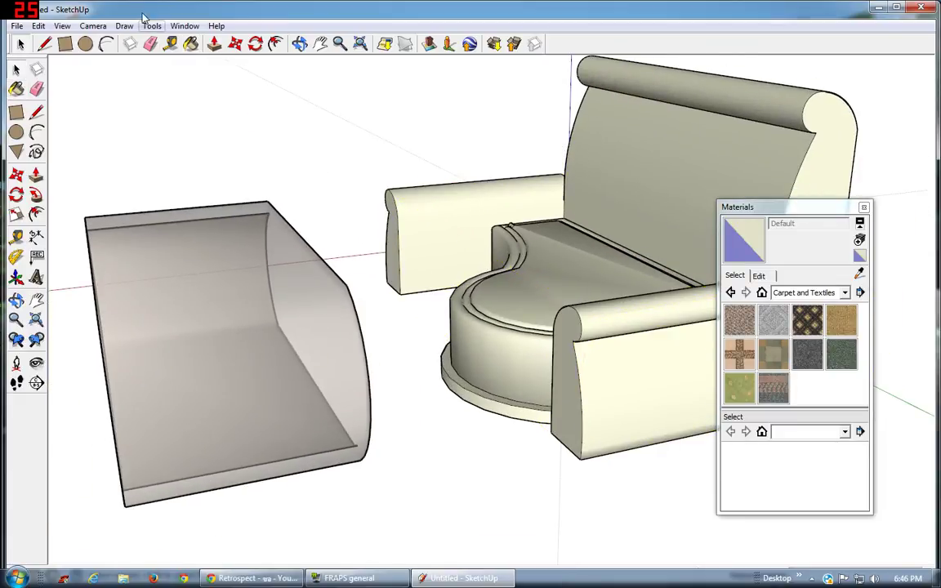
scroll(566, 297, "down", 2)
scroll(529, 352, "down", 2)
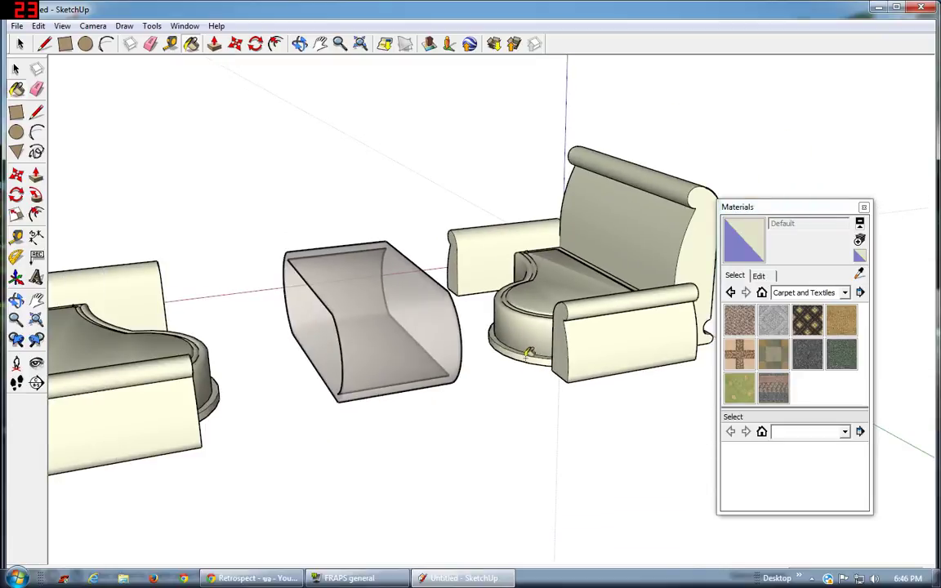
scroll(250, 305, "up", 1)
scroll(92, 301, "down", 2)
scroll(148, 283, "down", 1)
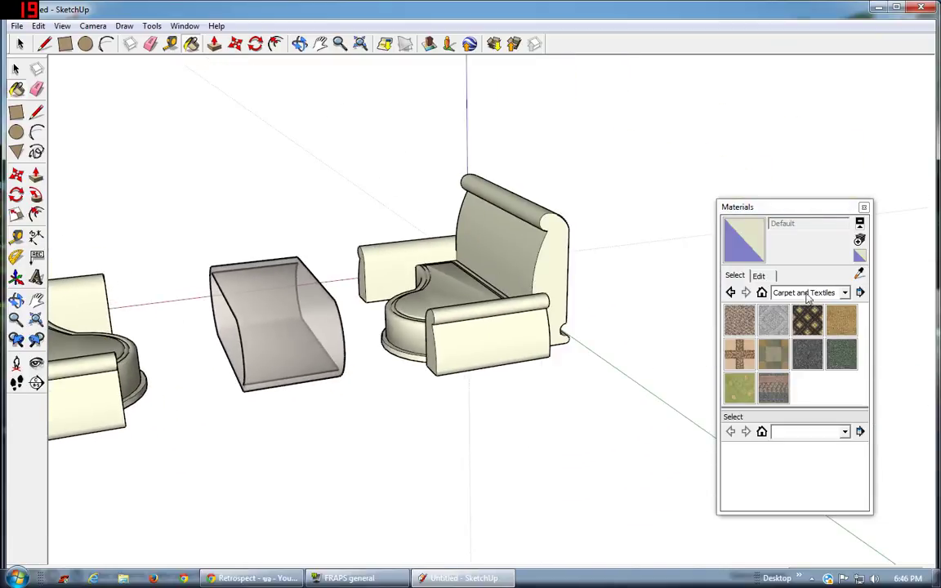
left_click(806, 323)
left_click(406, 262)
scroll(245, 319, "up", 2)
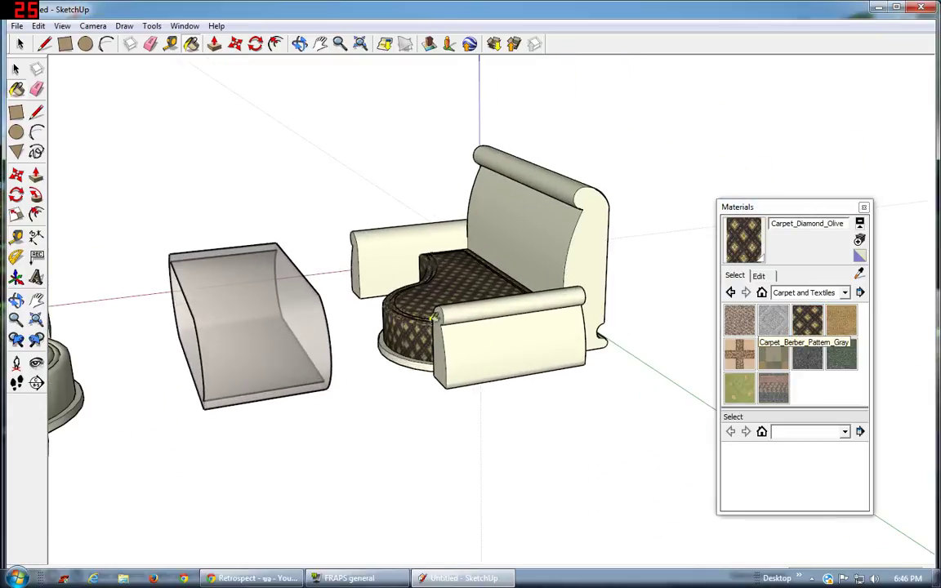
scroll(240, 318, "down", 1)
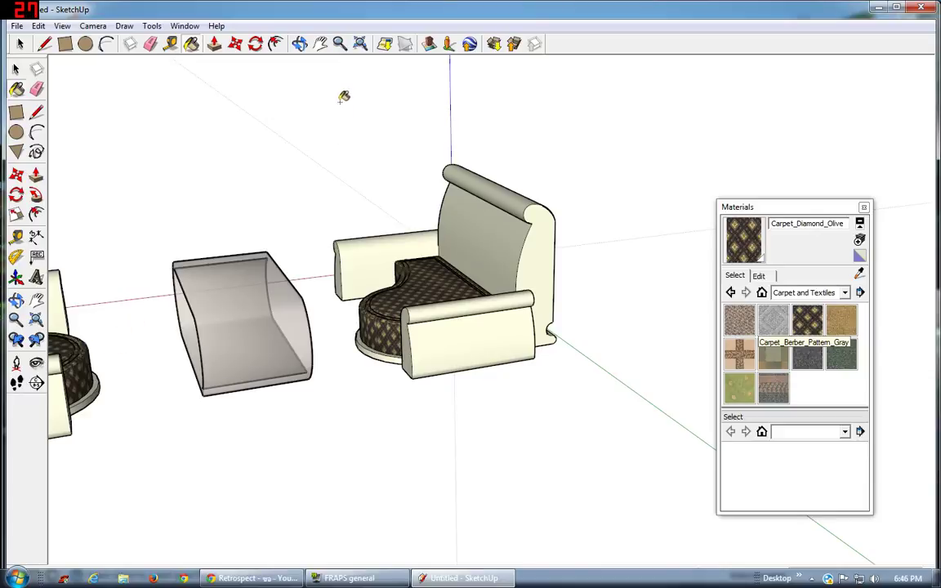
Orbit to see both sofas and paint the sofa back with Carpet_Loop_Pattern
middle_click_drag(437, 315, 620, 319)
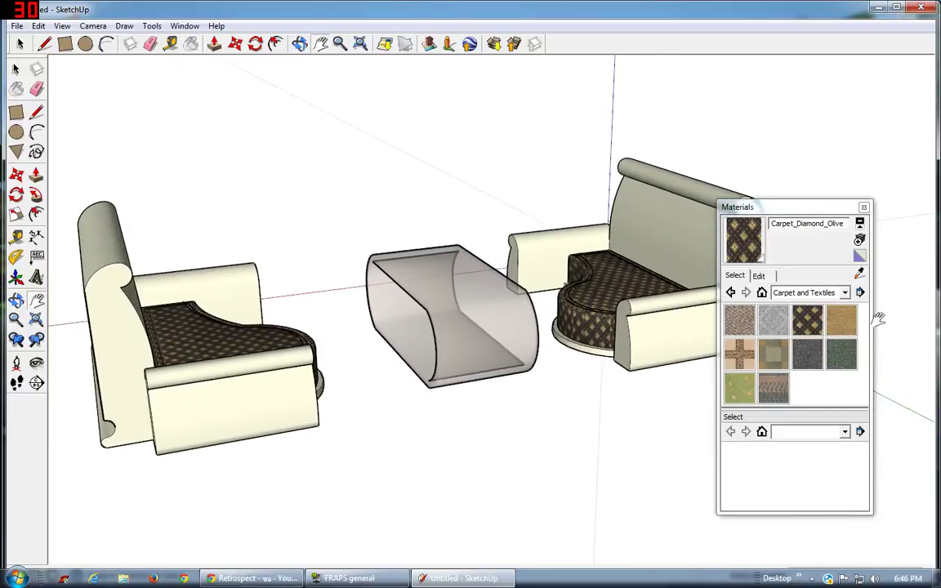
left_click(841, 321)
left_click(662, 205)
Paint the sofa arms and the left sofa's frame and side with Carpet_Loop_Pattern
left_click(622, 327)
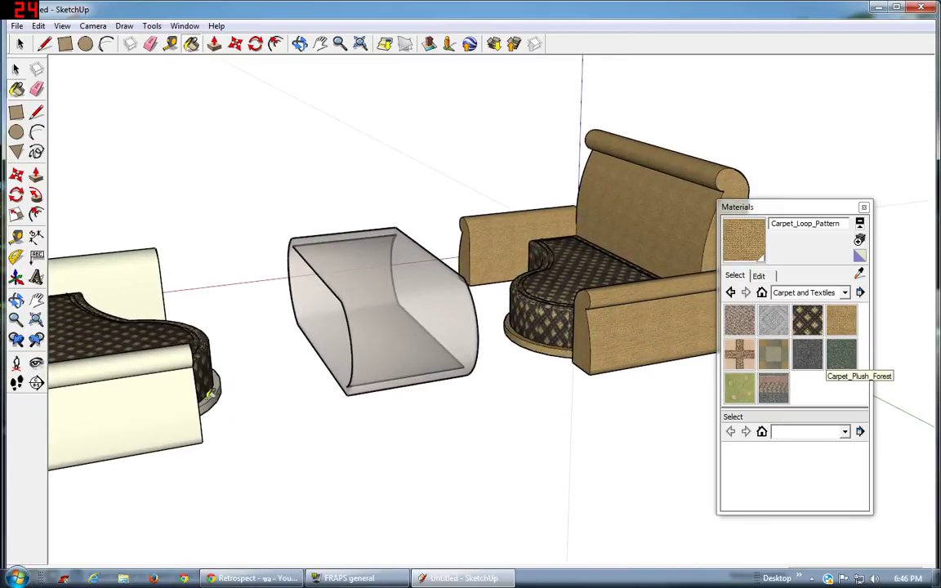
left_click(114, 307)
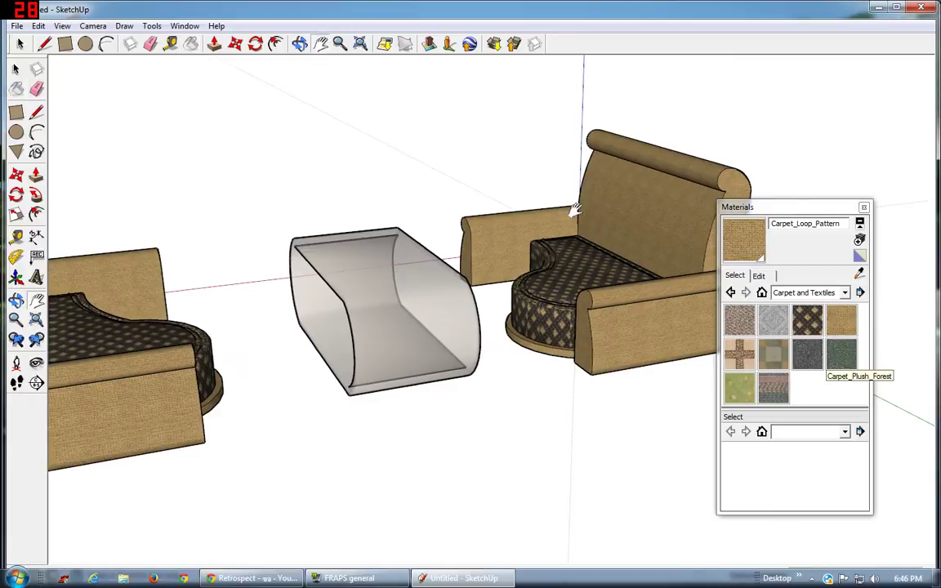
left_click_drag(310, 65, 165, 87)
left_click(287, 295)
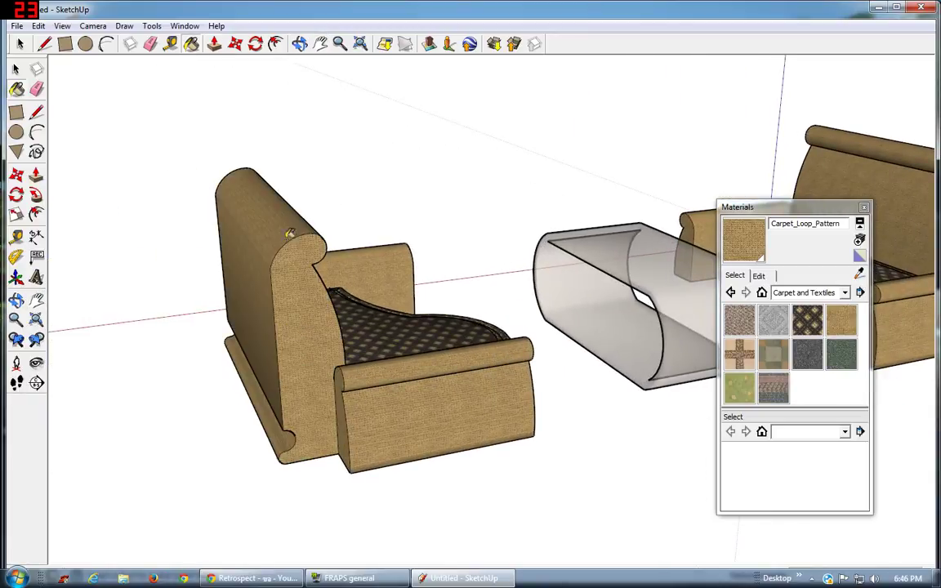
middle_click_drag(288, 295, 301, 143)
left_click_drag(311, 63, 513, 274)
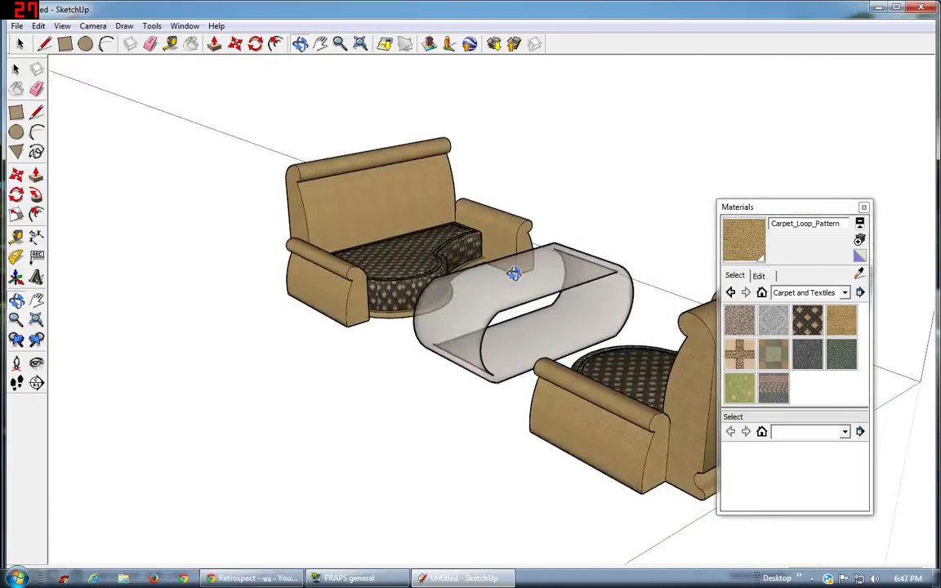